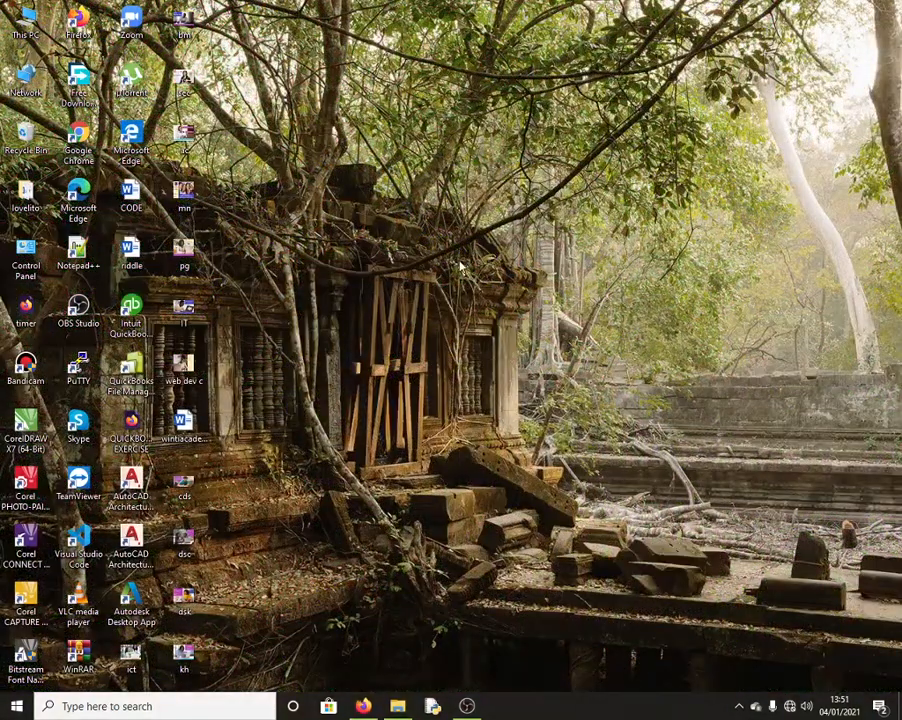
Launch AutoCAD Architecture 2020 and run it in trial mode without activating the license
double_click(132, 555)
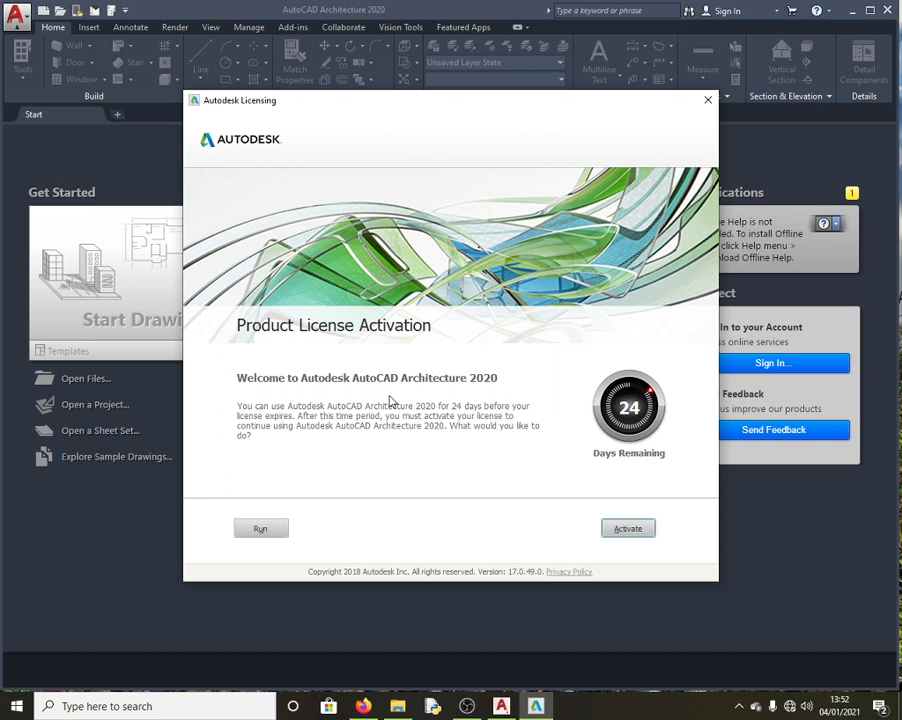
left_click(259, 528)
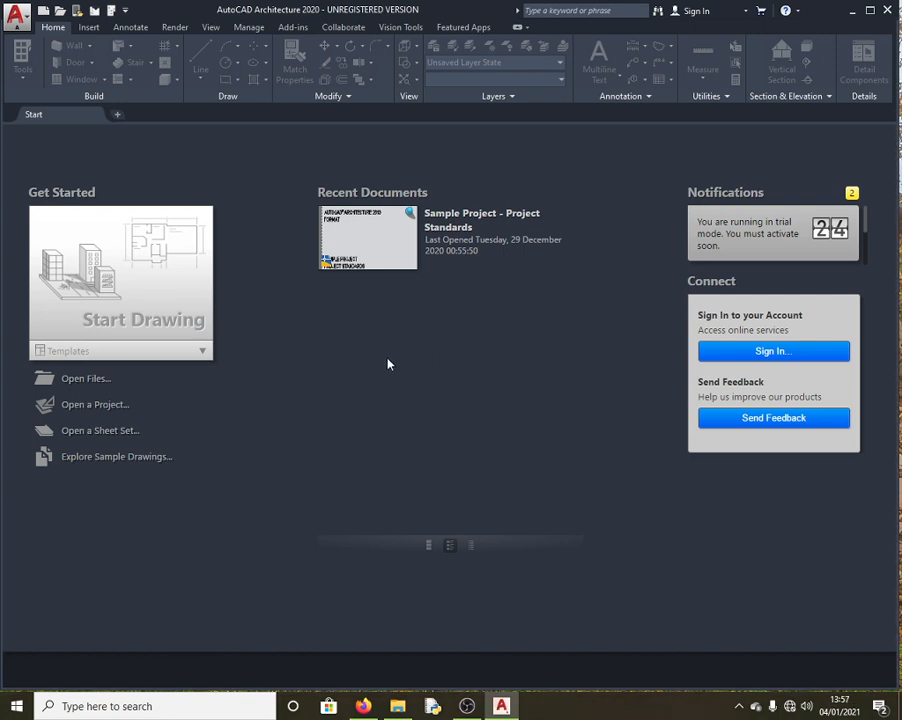
Create a new metric drawing with no template, entering p1 as the file name
left_click(16, 16)
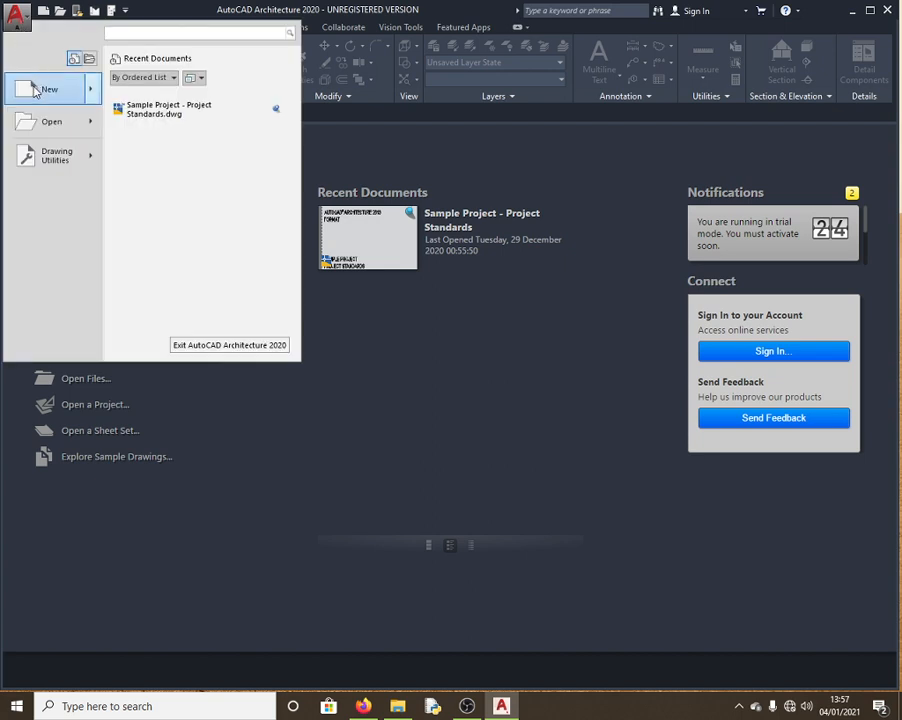
left_click(33, 88)
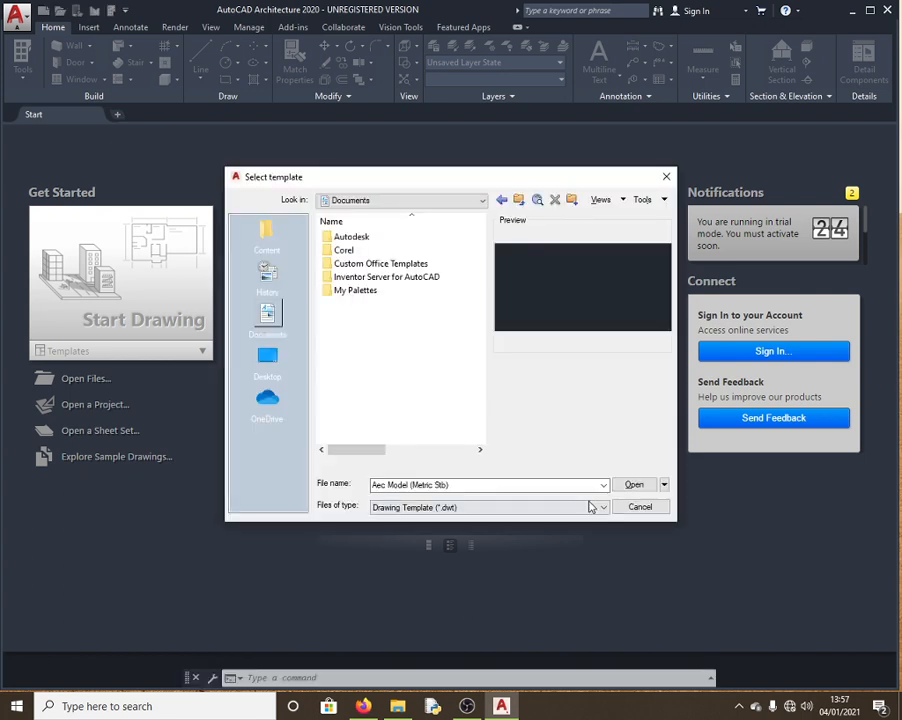
type("p1")
left_click_drag(402, 485, 334, 480)
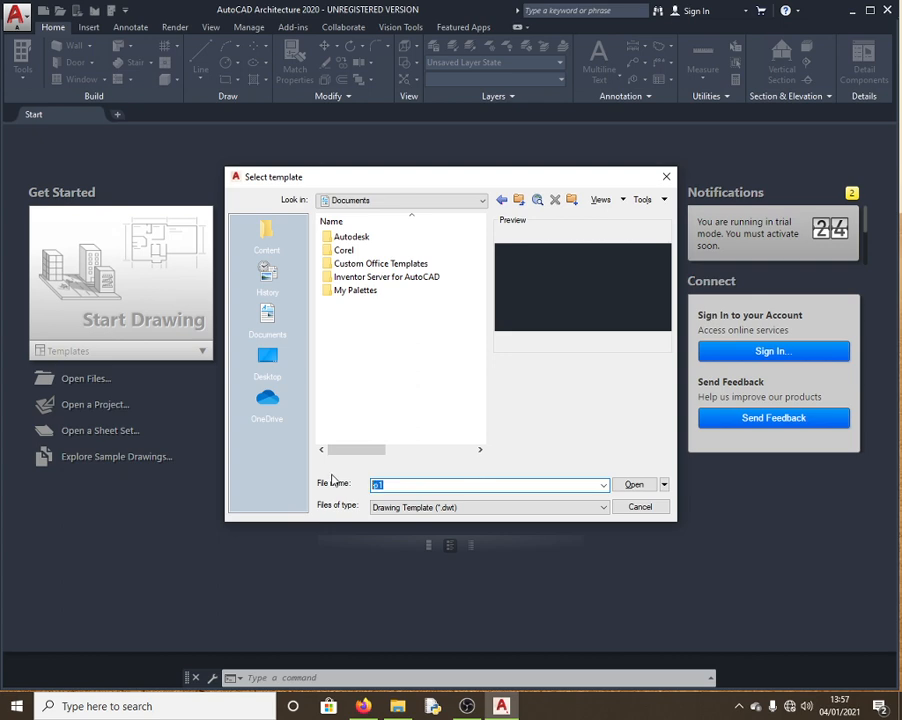
type("p1")
left_click(664, 484)
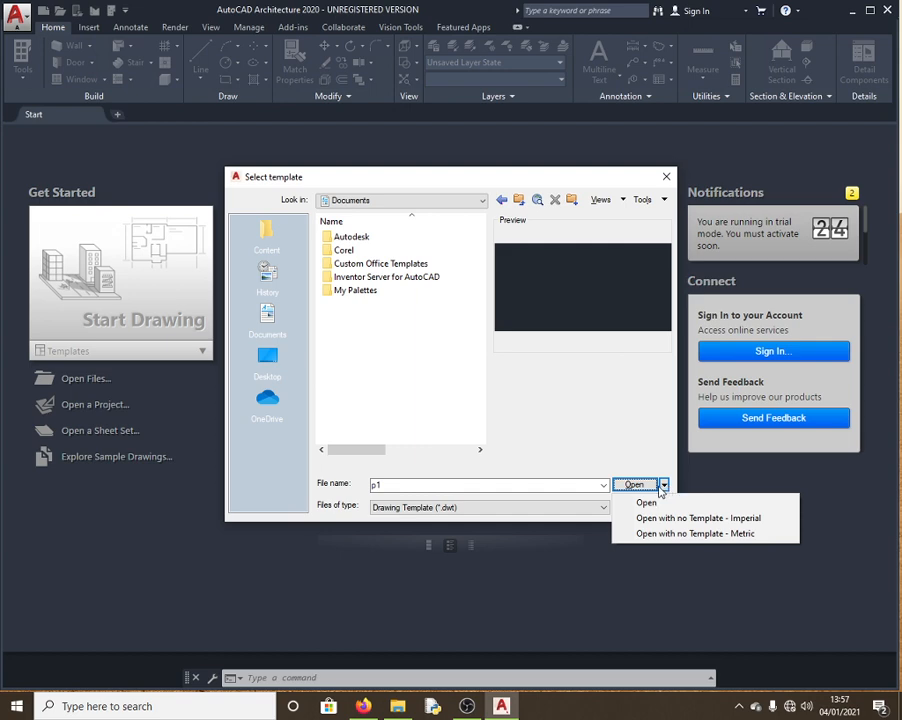
left_click(728, 535)
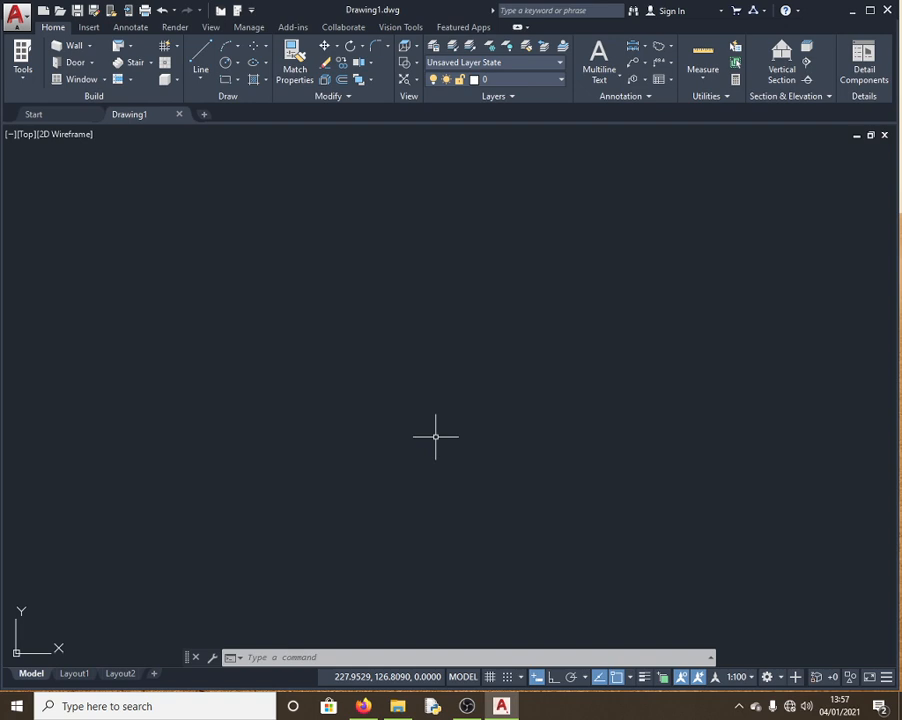
Set the drawing units to centimeters, with decimal length type and a length precision of 0.0
type("u")
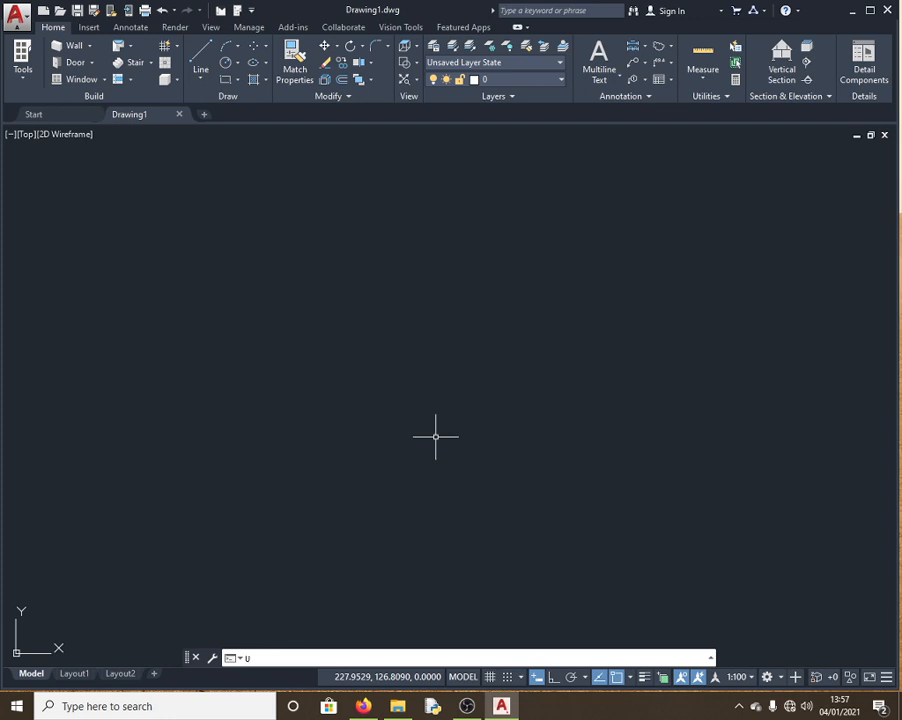
type("nits")
key("Return")
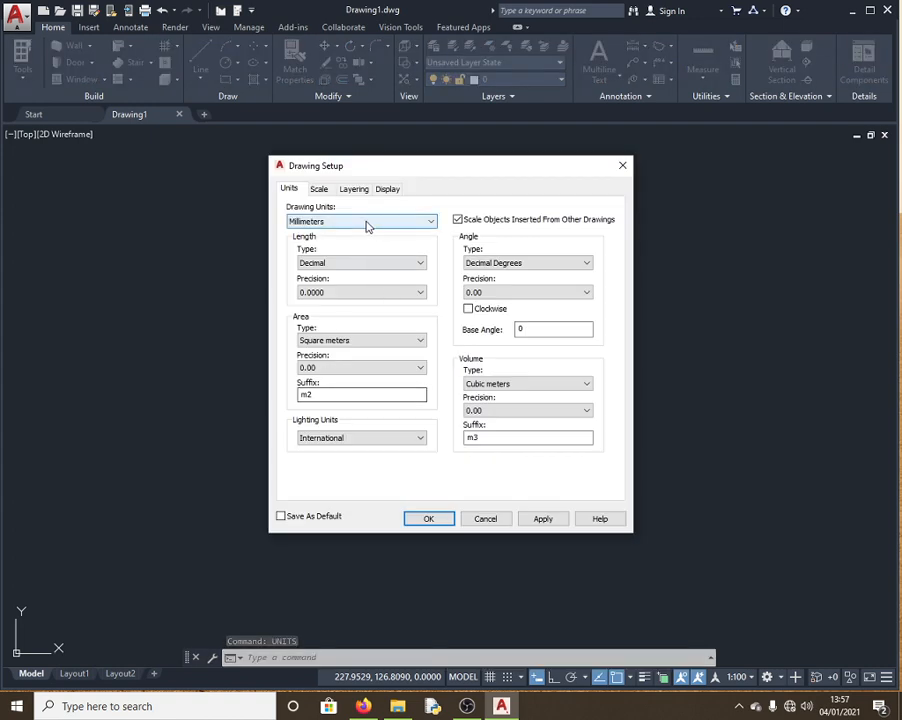
left_click(369, 222)
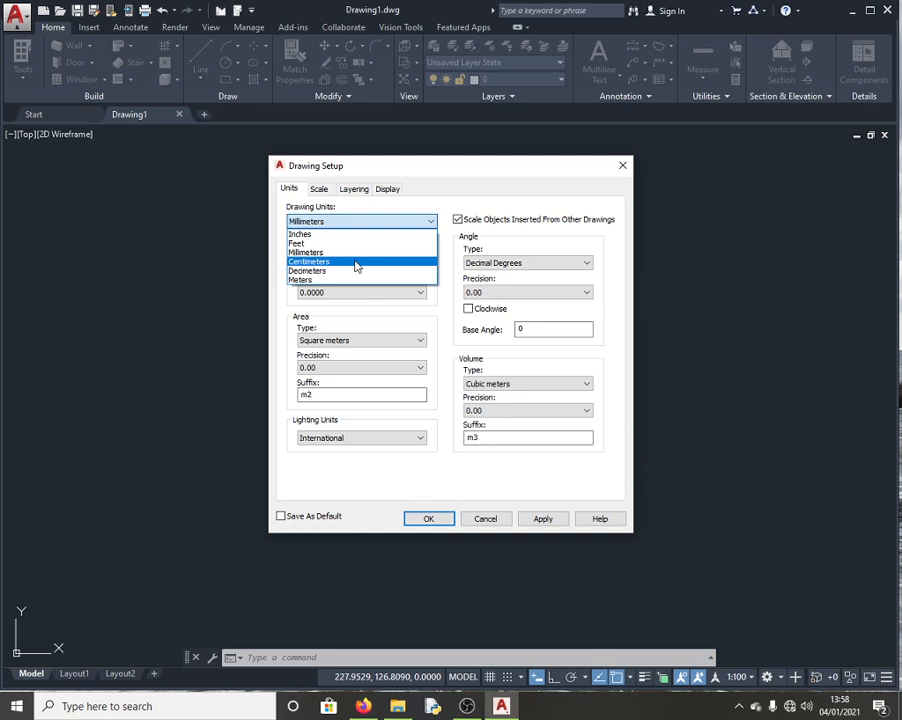
left_click(355, 262)
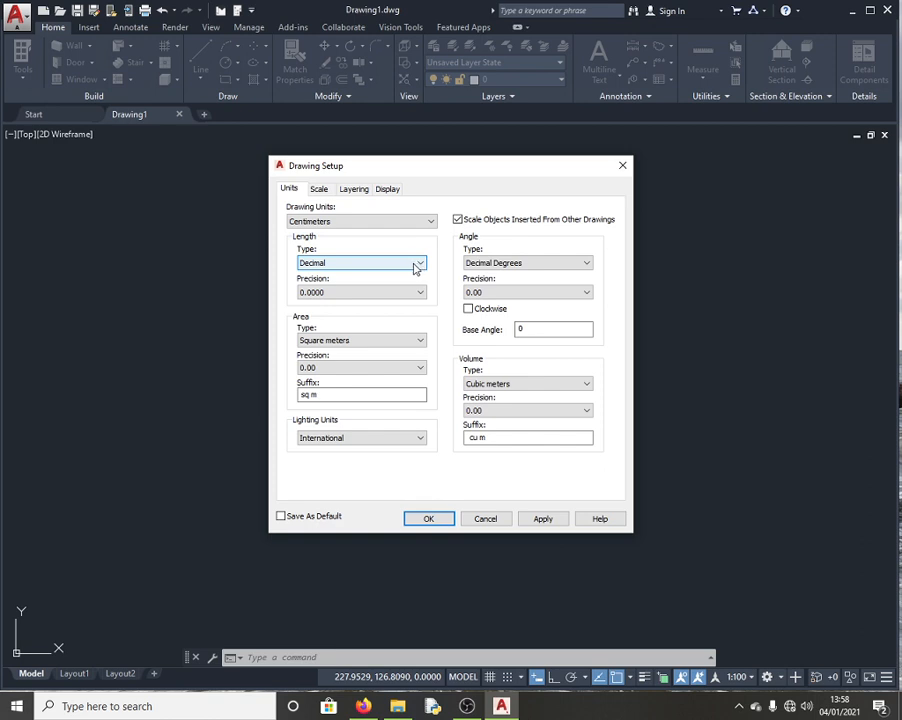
left_click(417, 264)
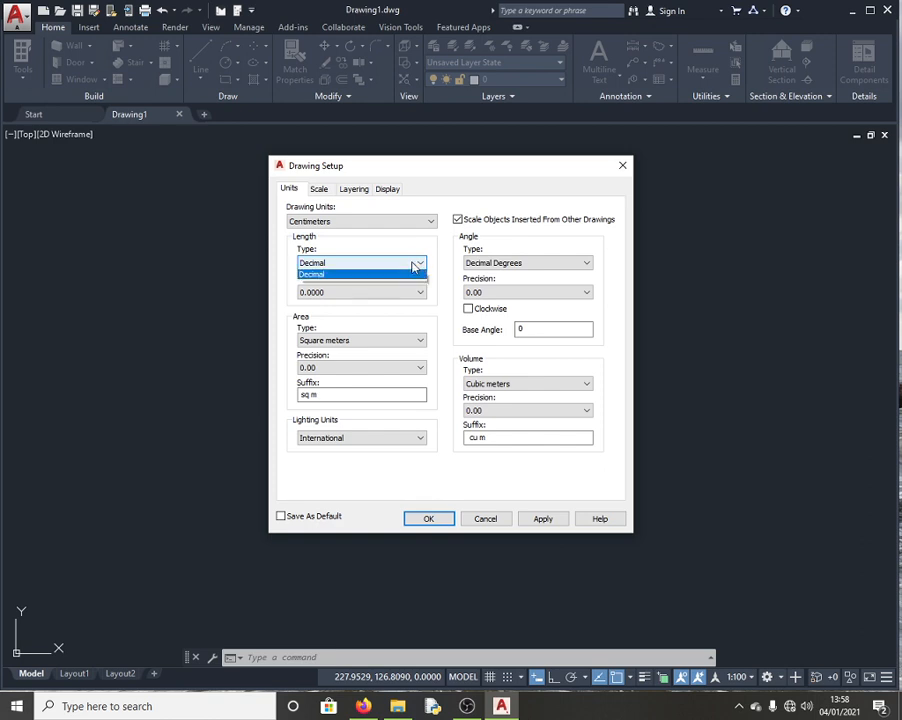
left_click(364, 287)
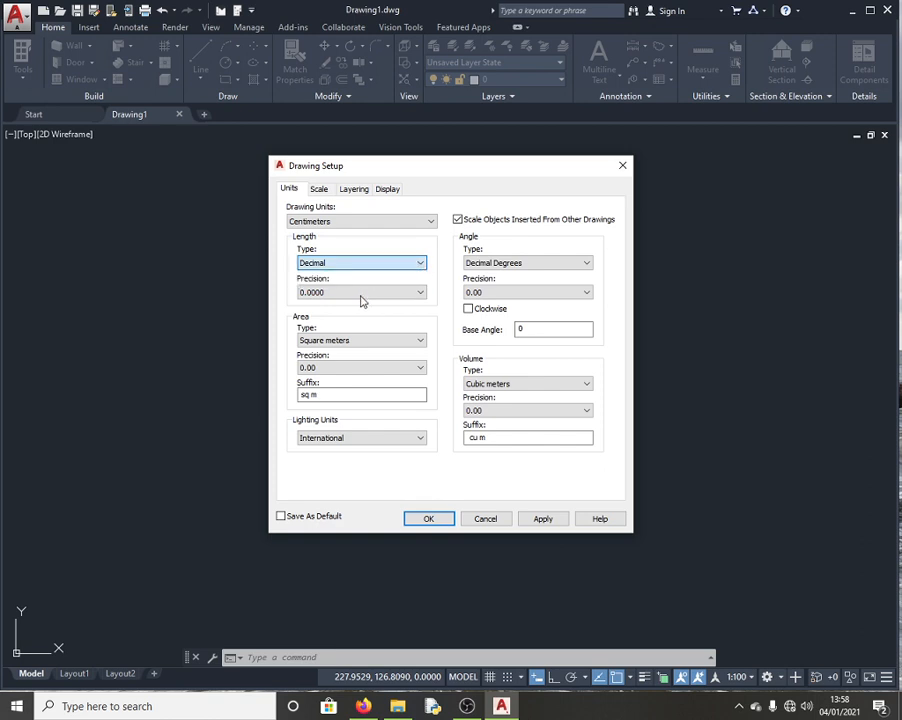
left_click(362, 294)
left_click(314, 314)
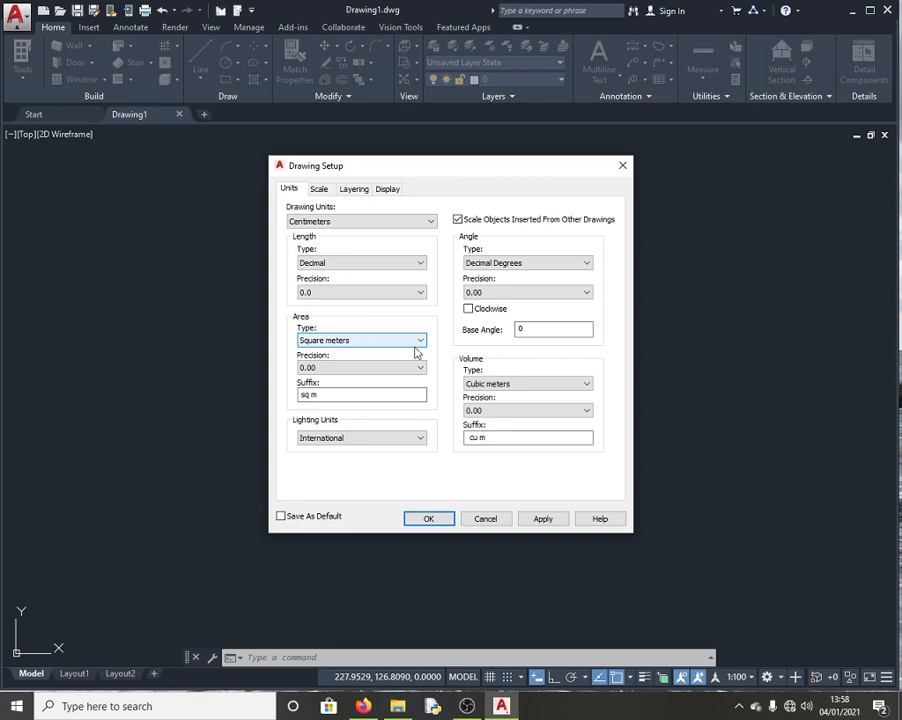
Apply the unit change by rescaling both modelspace and paperspace objects, and close the drawing setup
left_click(544, 521)
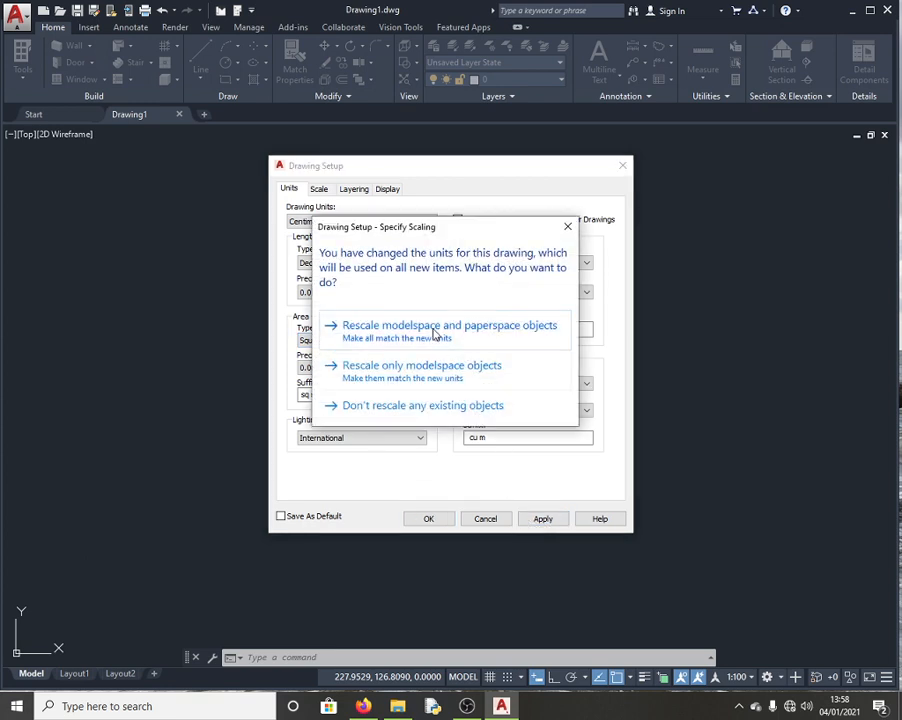
left_click(437, 332)
left_click(435, 520)
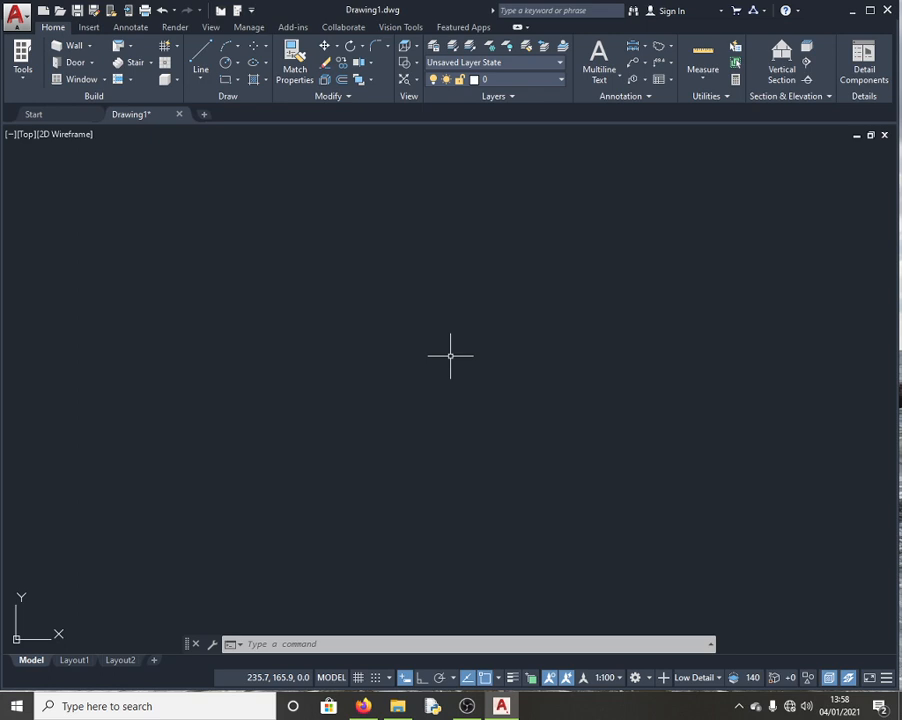
Try to set the model space limits with the default lower-left corner and 200 as the upper-right corner
type("LIMI")
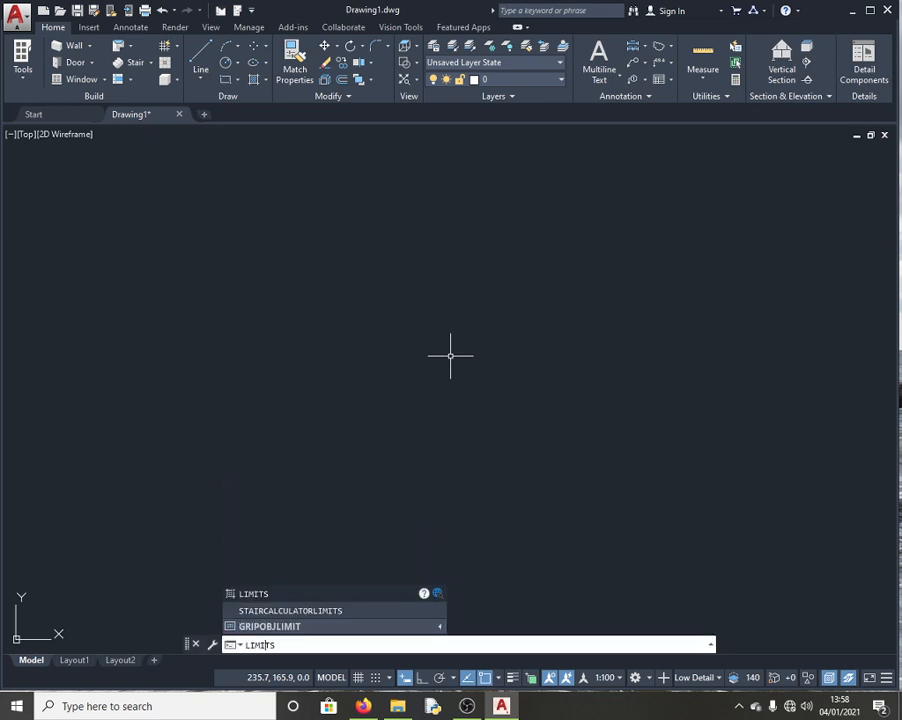
type("TS")
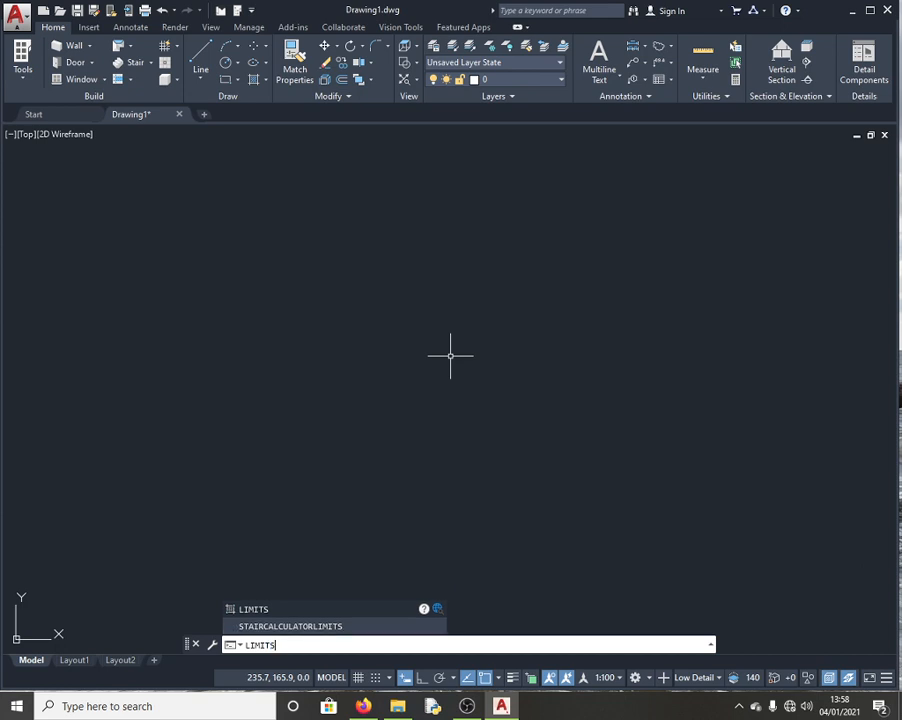
key("Return")
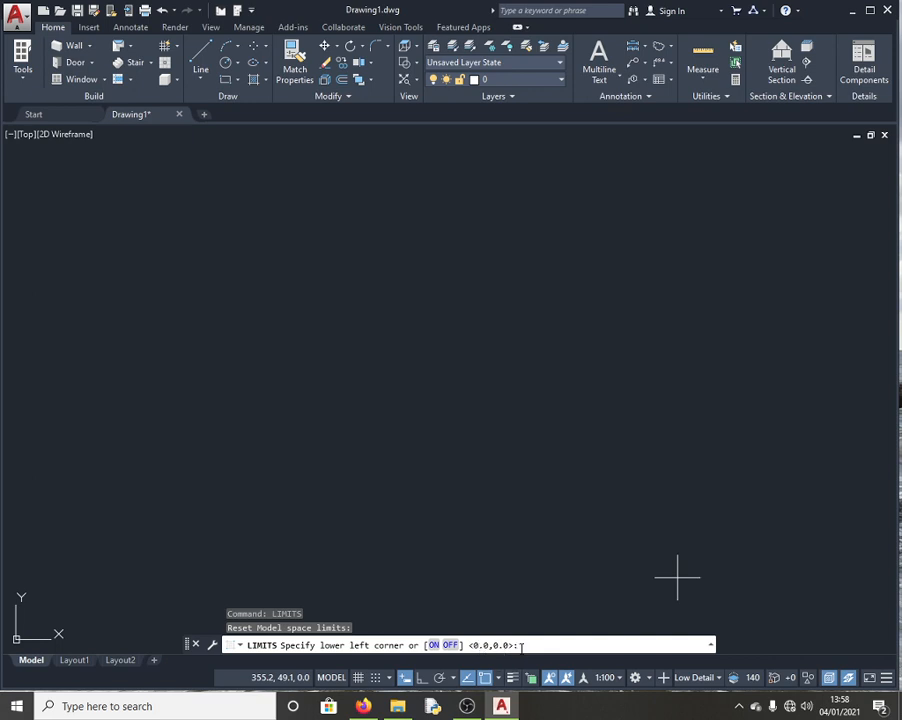
key("Return")
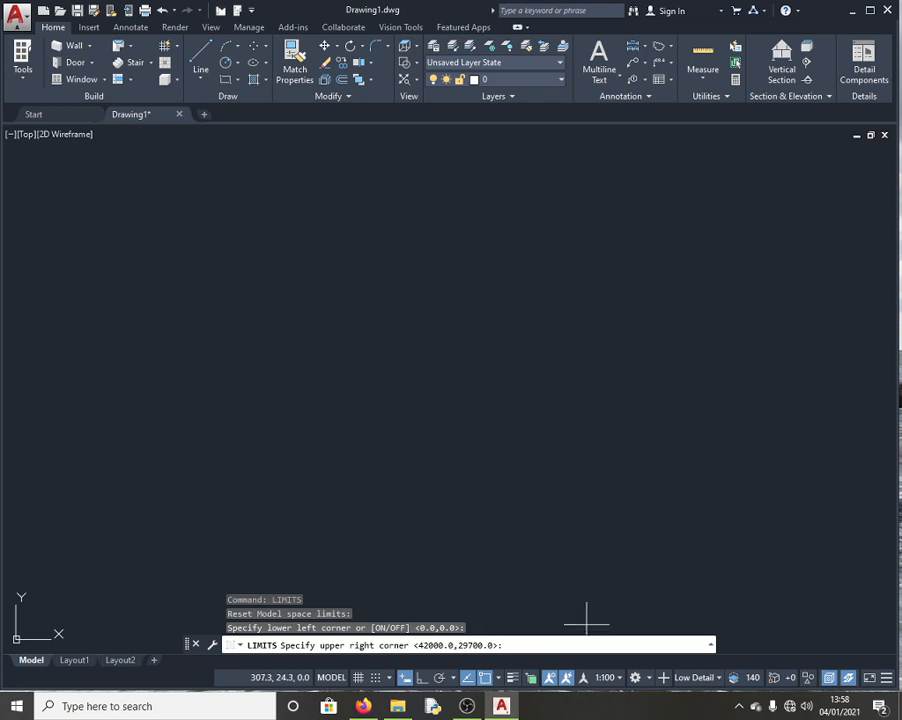
type("200")
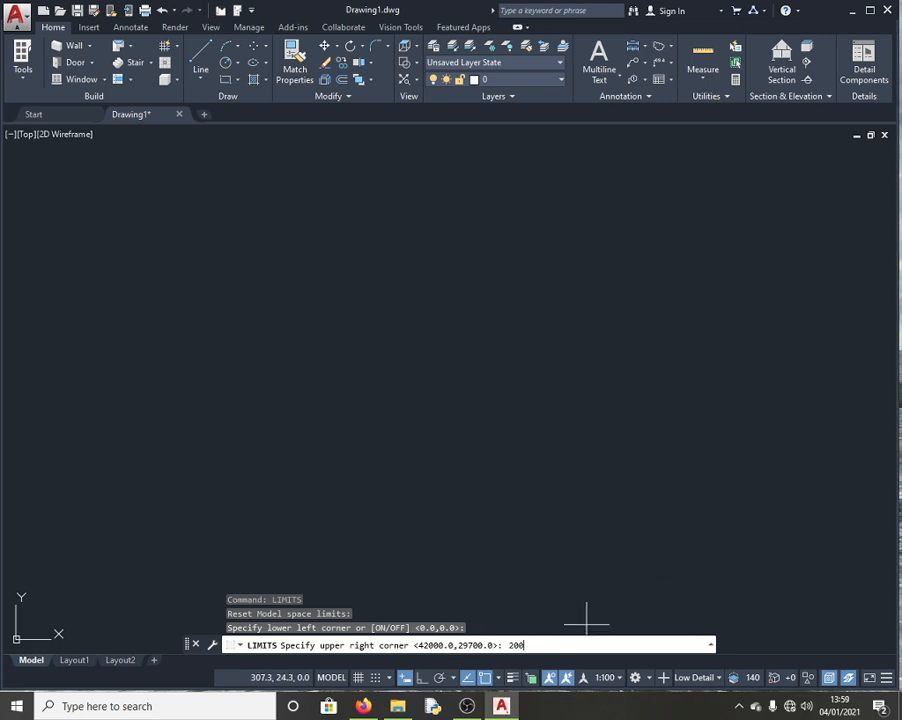
key("Return")
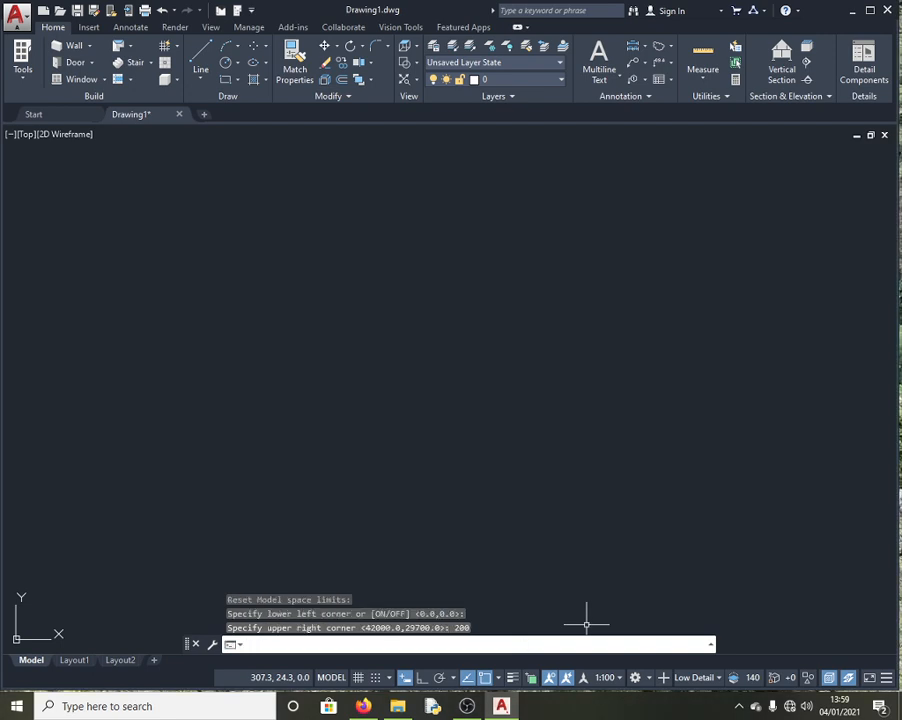
Set the model space limits with the default 0.0,0.0 lower-left corner and 200,200 as the upper-right corner
type("limits")
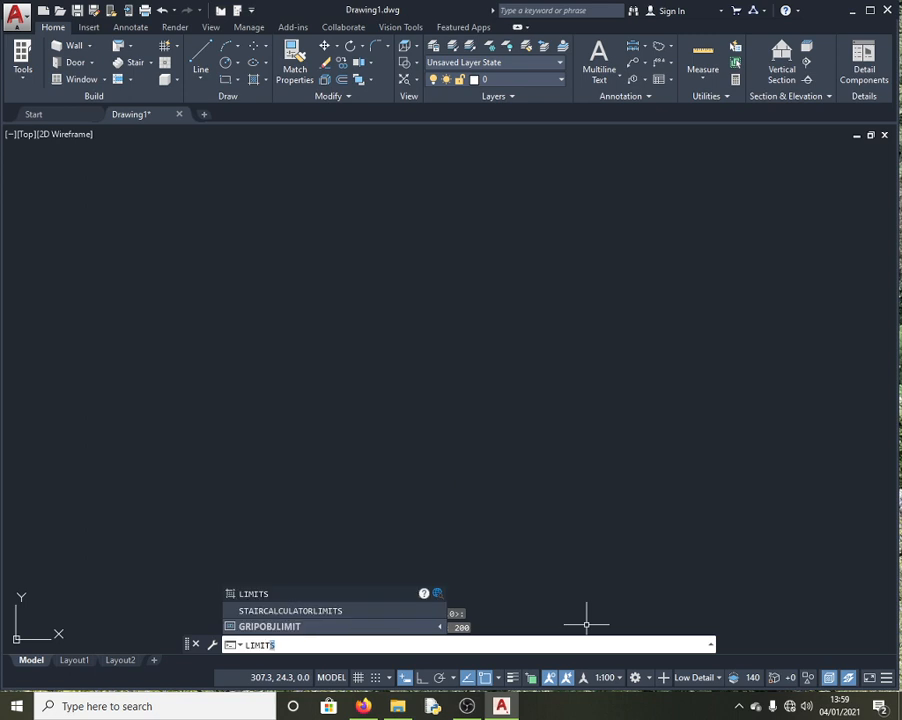
key("Return")
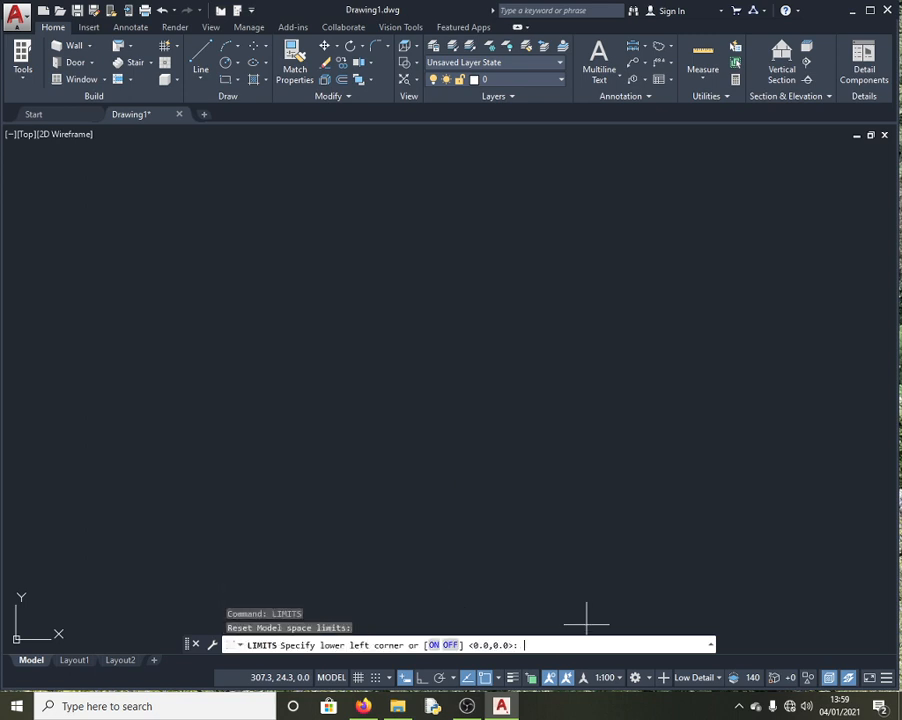
key("Return")
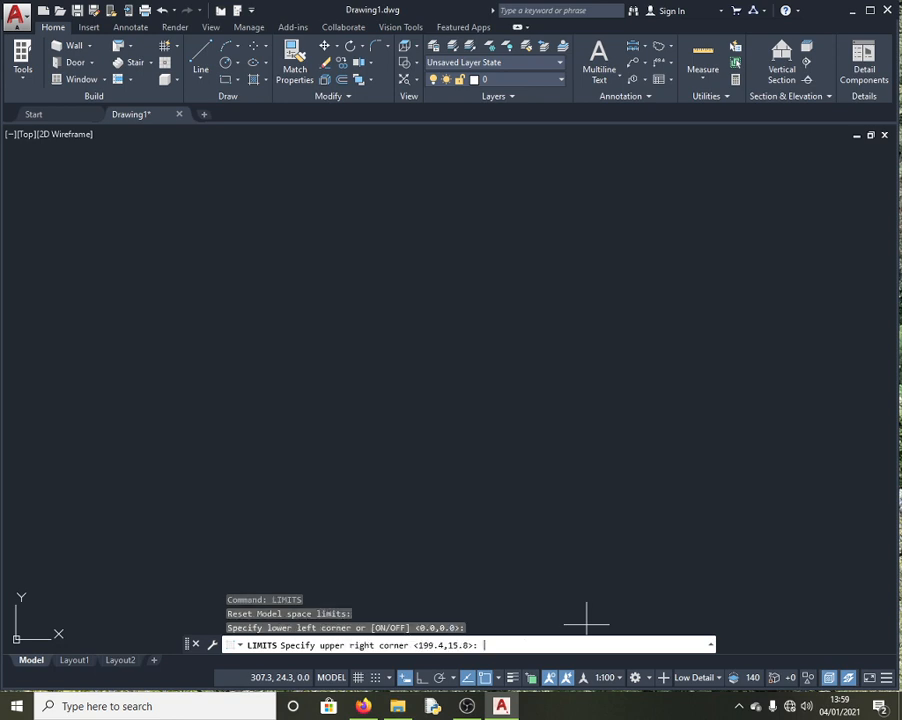
type("200,200")
key("Return")
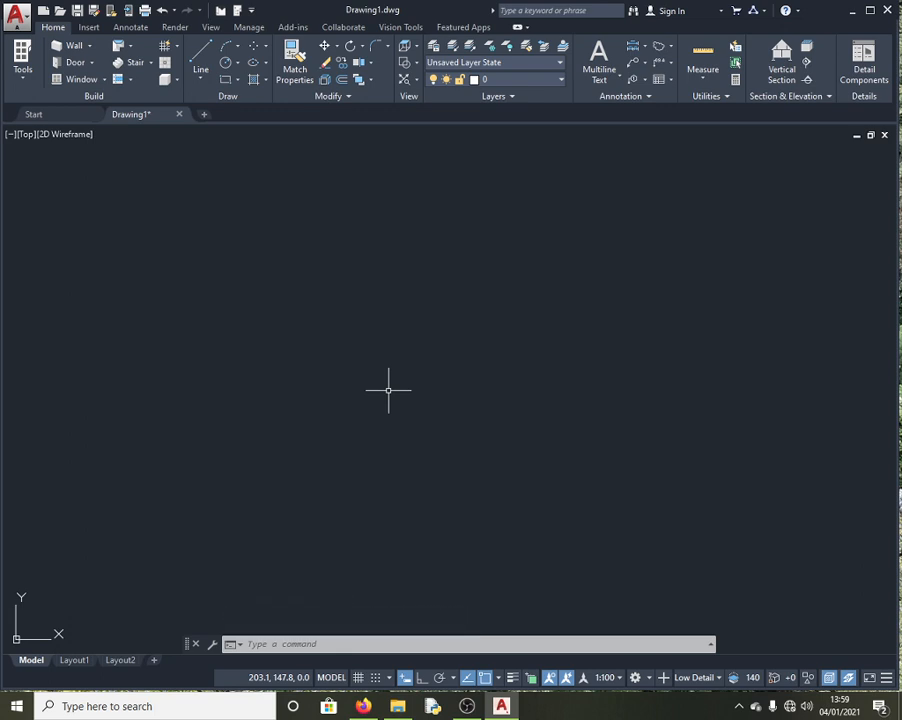
Open the layer properties manager and make layer 0 the current layer after trying DEFPOINTS
left_click(287, 646)
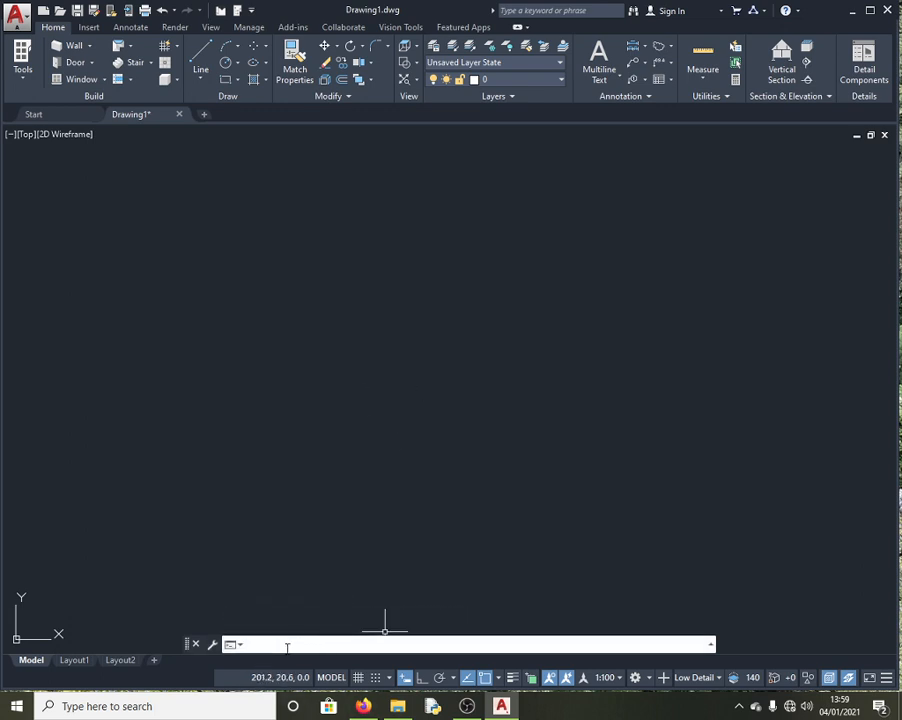
type("layer")
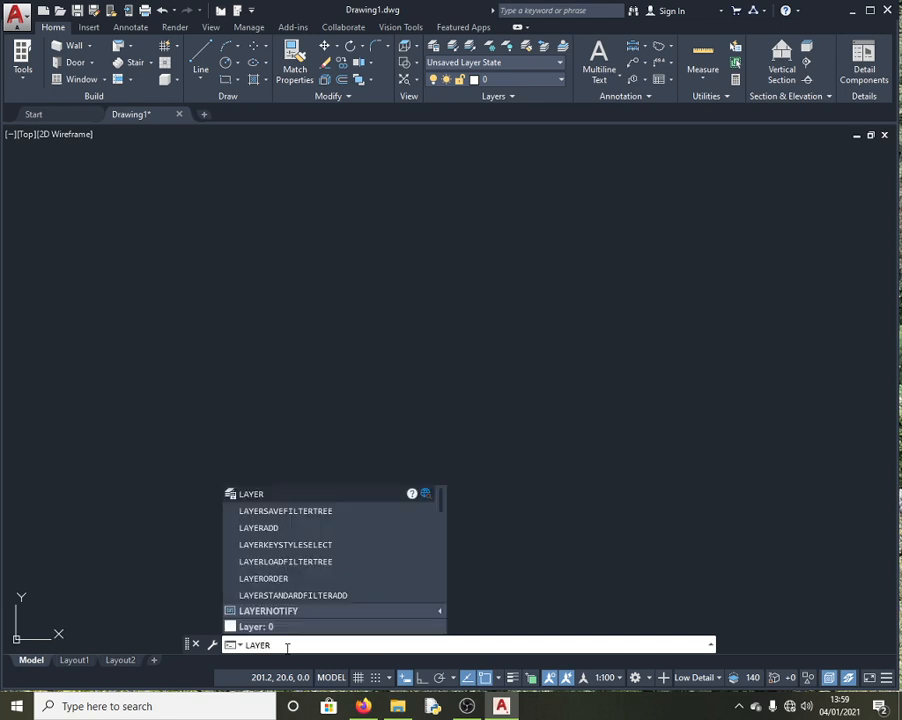
key("Return")
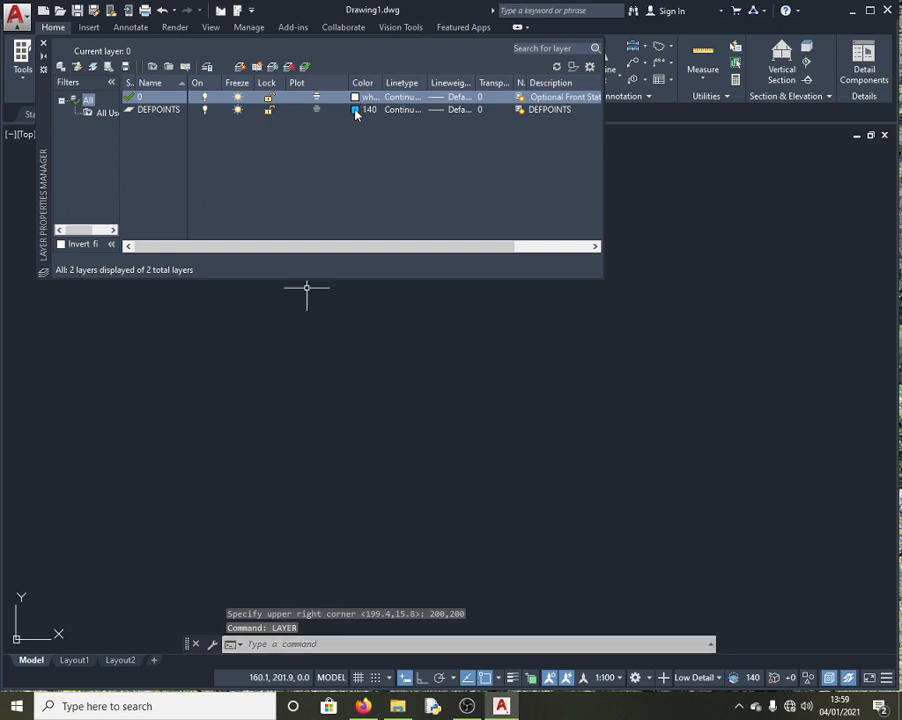
double_click(171, 112)
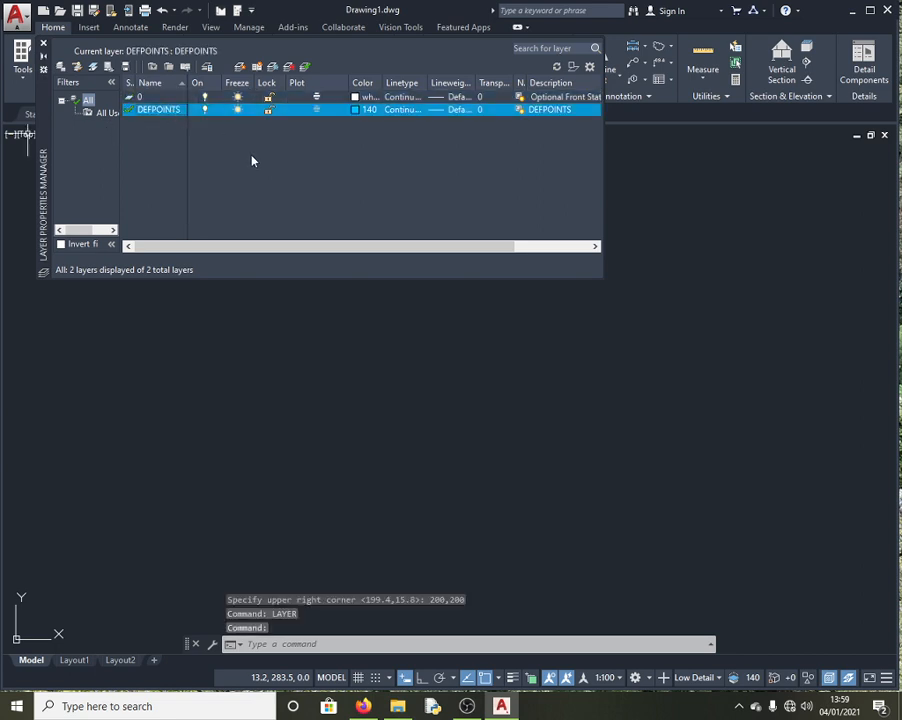
double_click(130, 96)
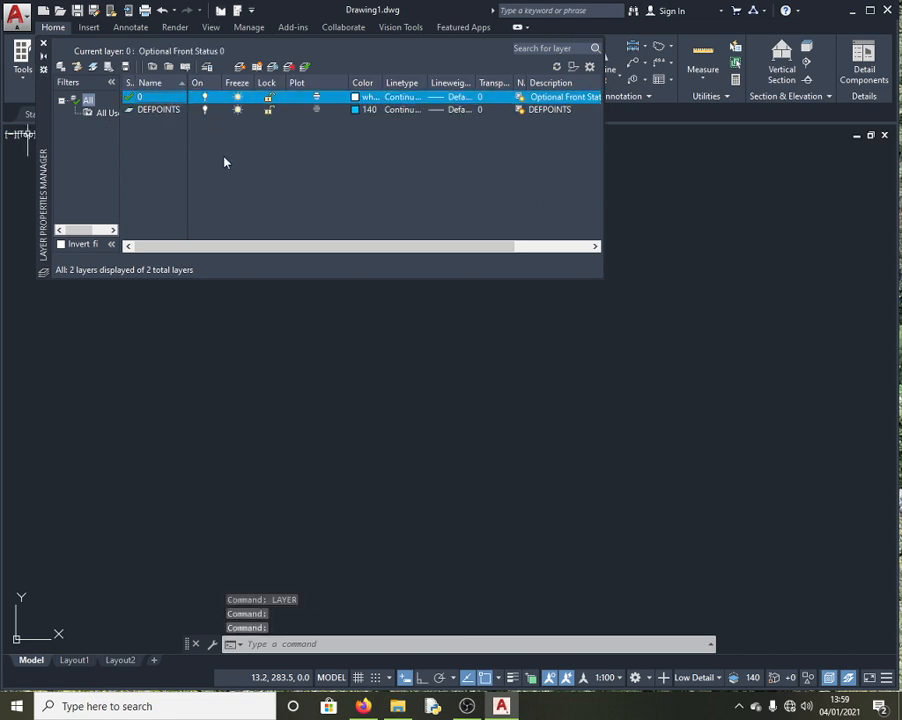
Create a new layer named dm
right_click(226, 151)
left_click(213, 141)
right_click(213, 141)
left_click(280, 228)
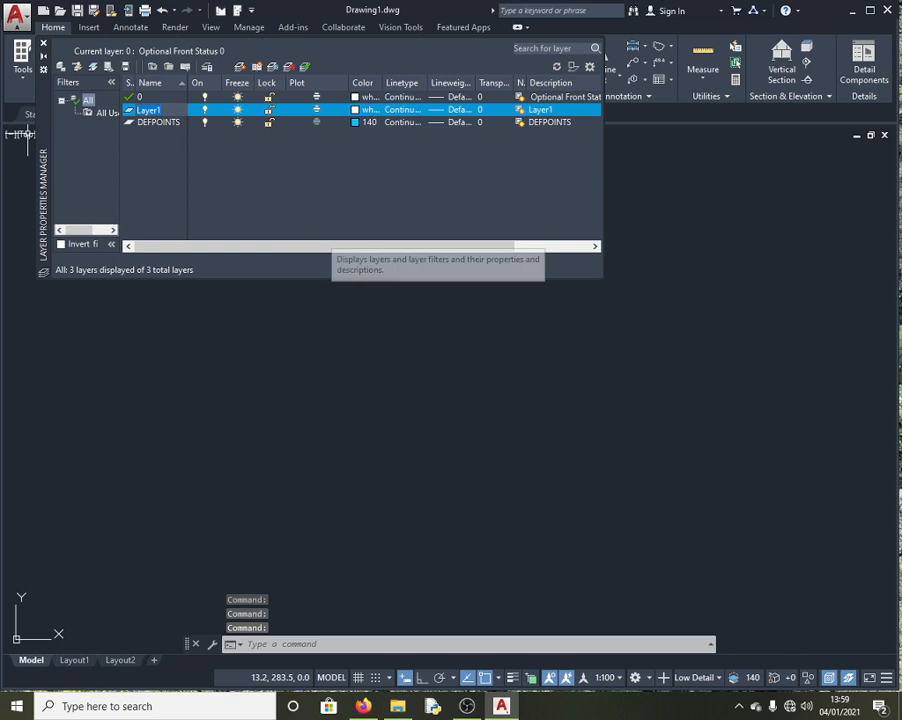
type("dmi")
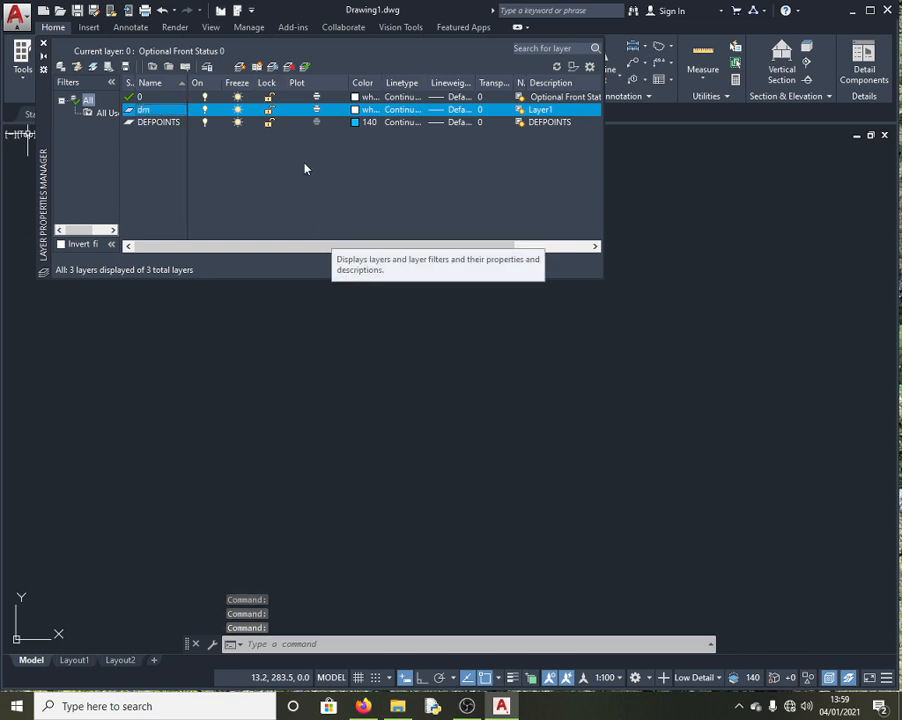
Set the color of layer dm to index color 210
left_click(364, 112)
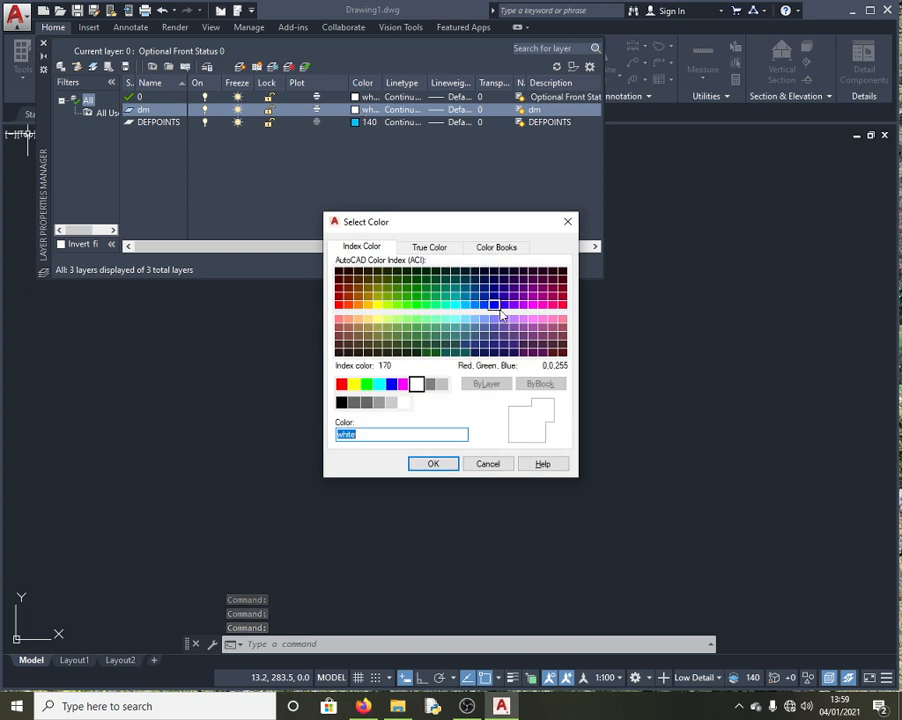
left_click(533, 305)
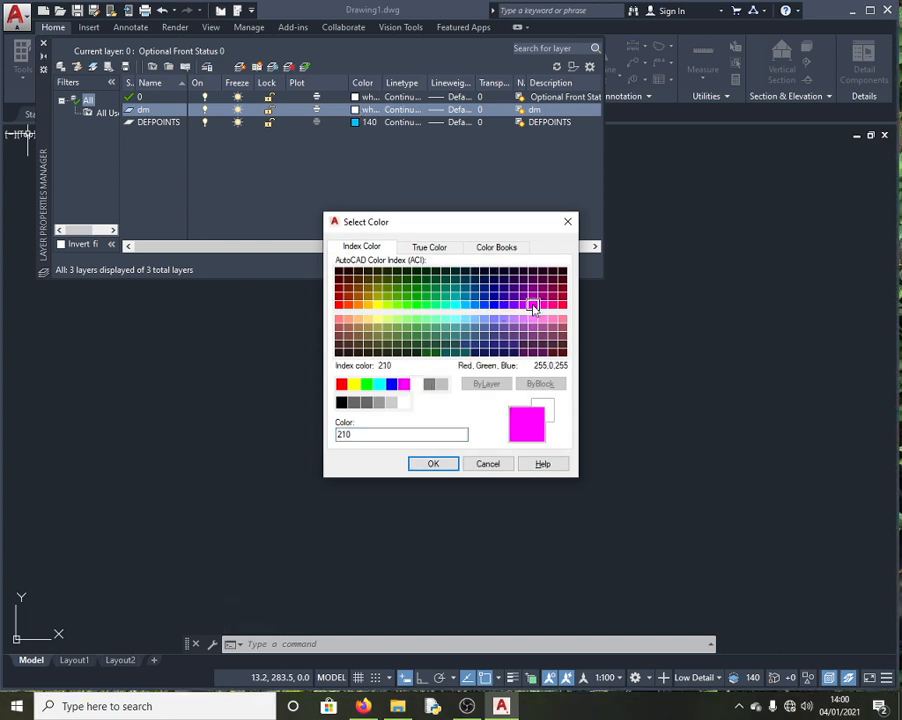
left_click(432, 465)
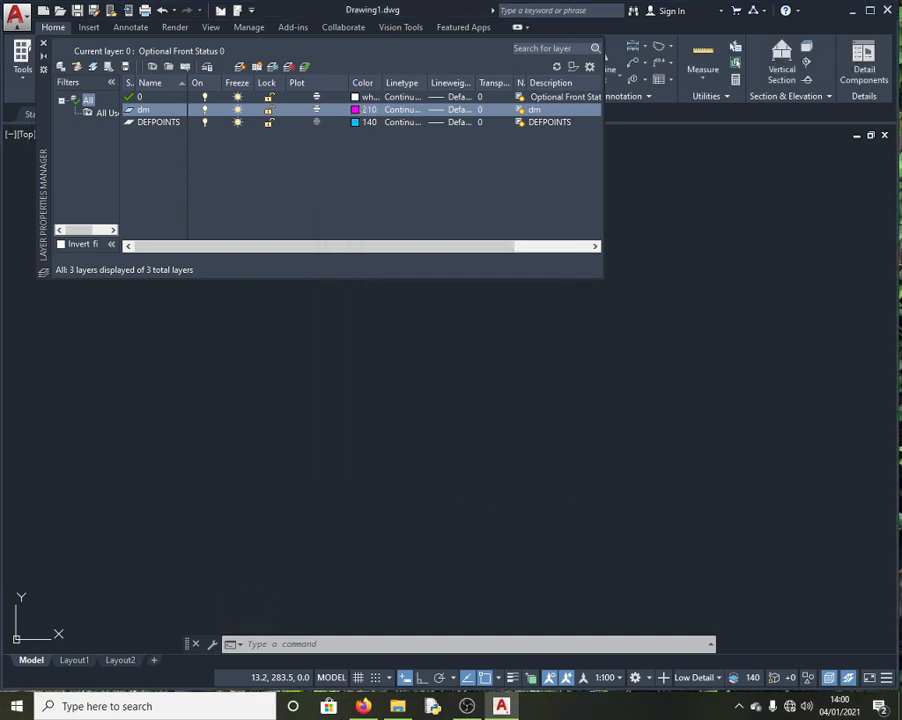
View the loaded linetypes for layer dm, set its lineweight to 0.30 mm and close the layer properties manager
left_click(415, 117)
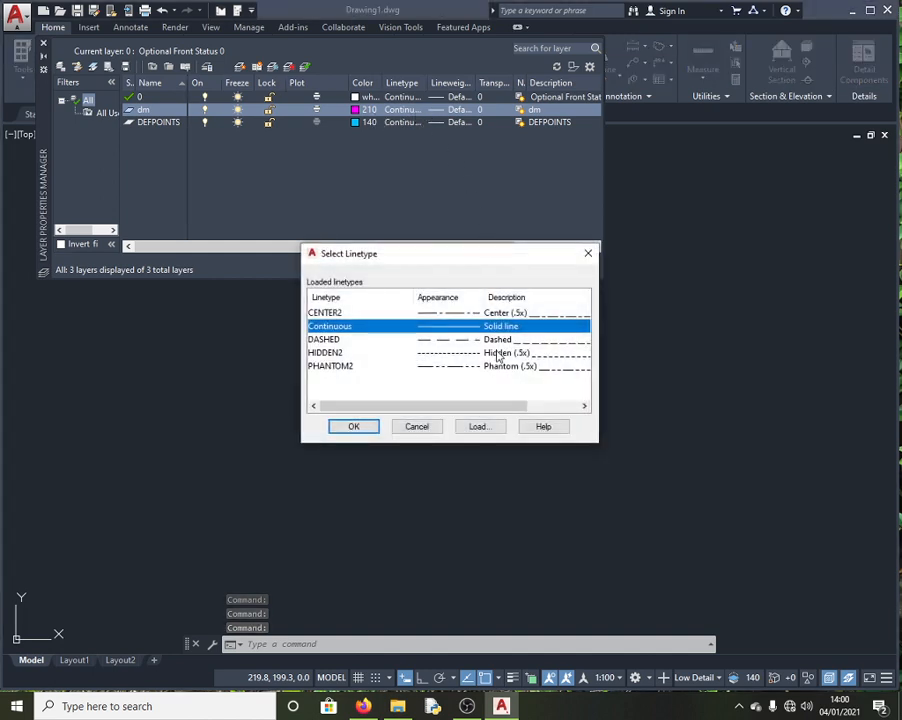
left_click(589, 255)
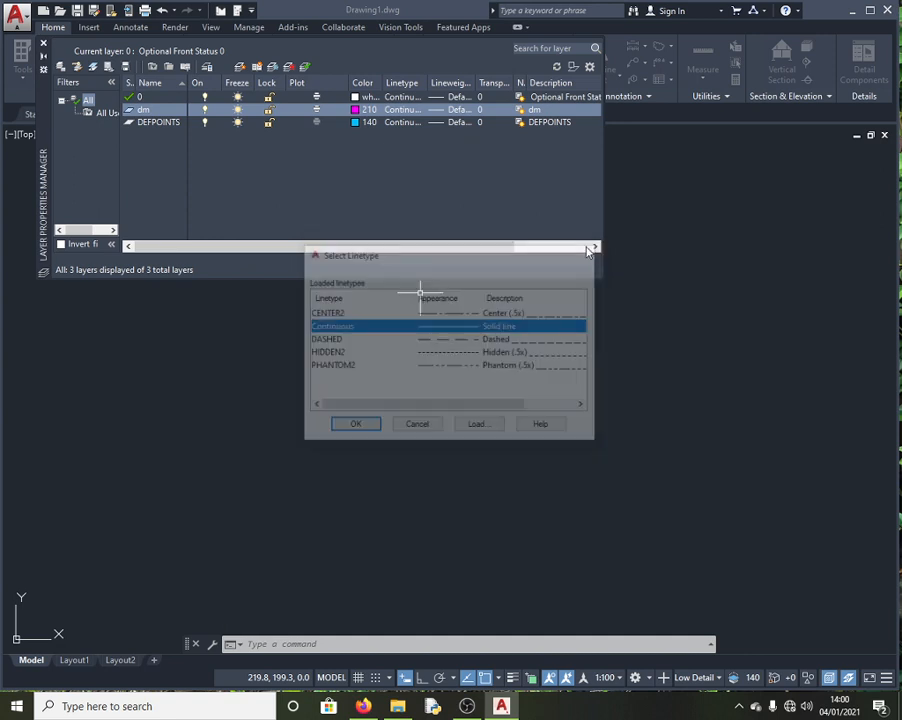
left_click(458, 109)
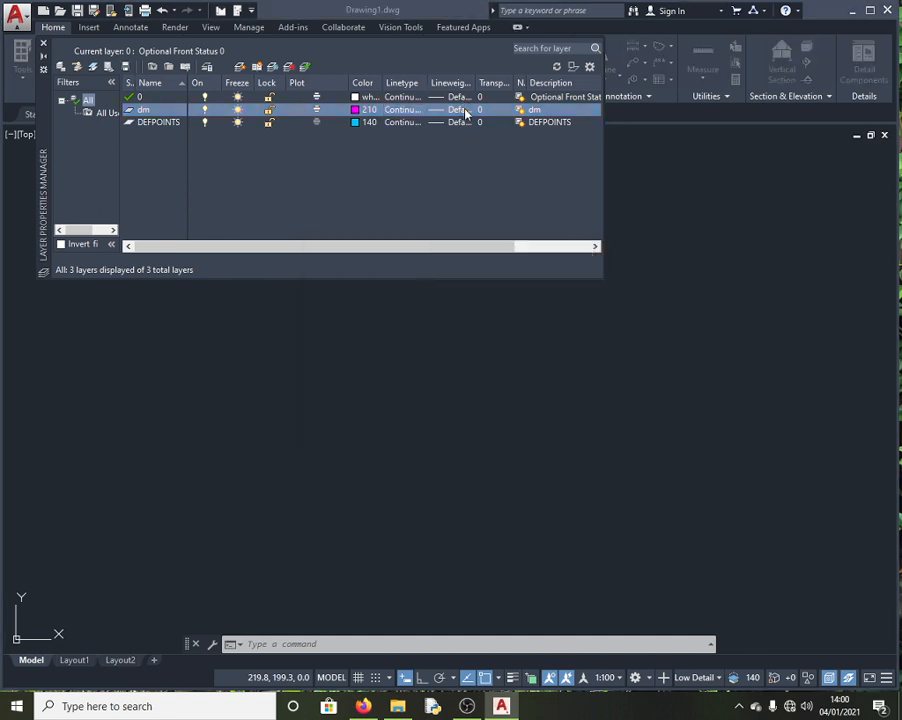
left_click(450, 372)
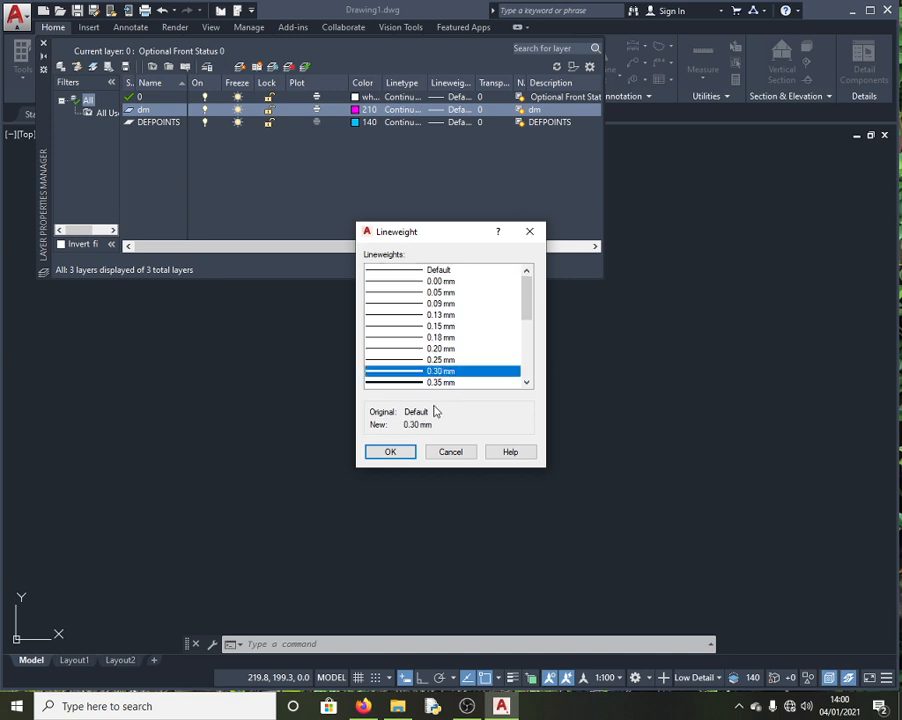
left_click(391, 452)
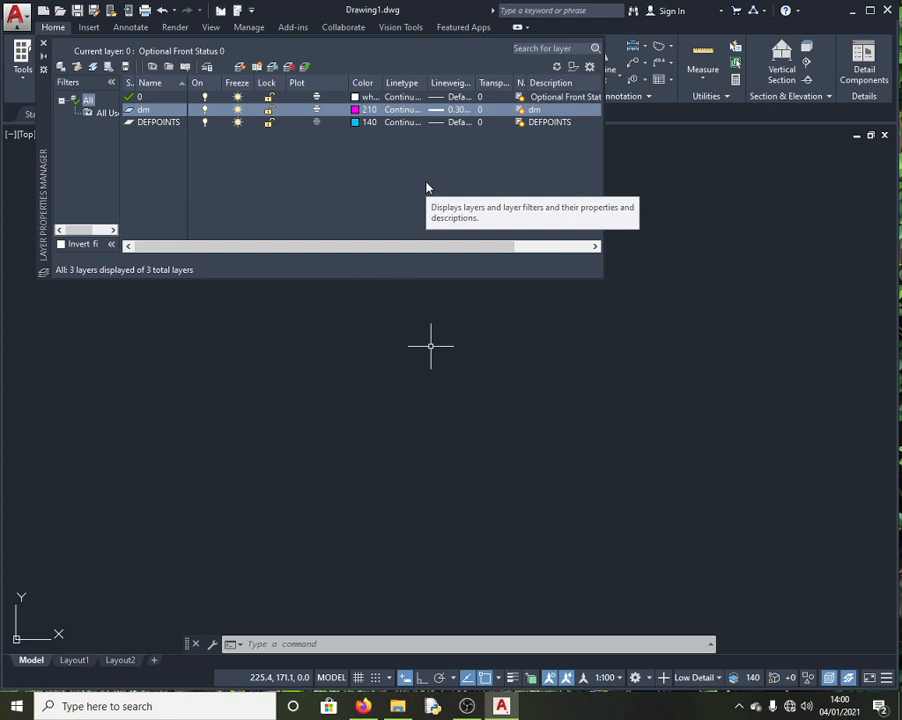
left_click(43, 43)
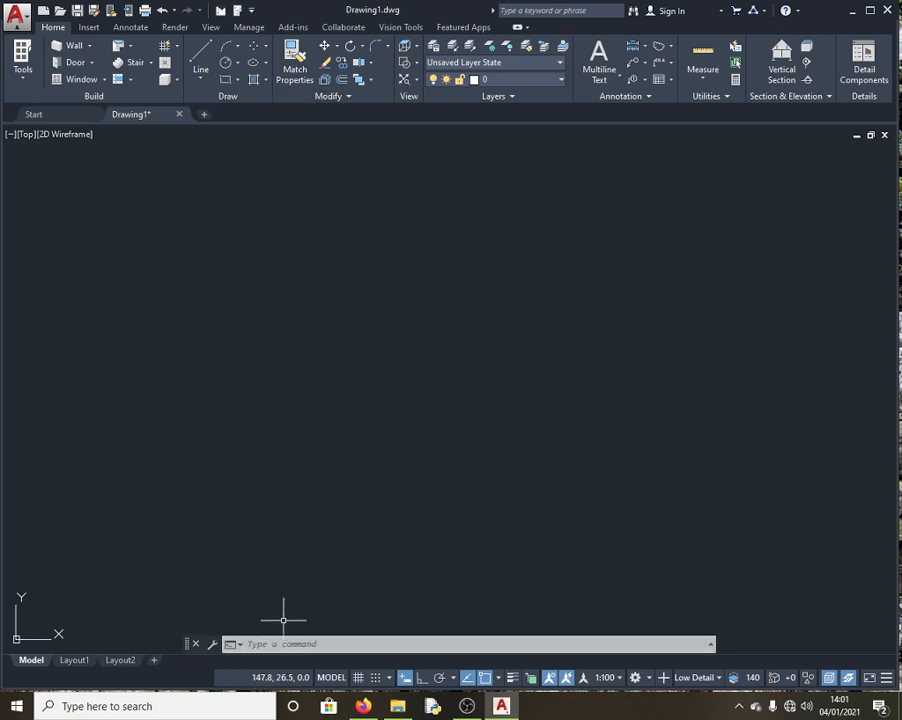
With ortho mode on, draw a horizontal line 150 long to the right from a point in the upper-left part of the drawing area
type("l")
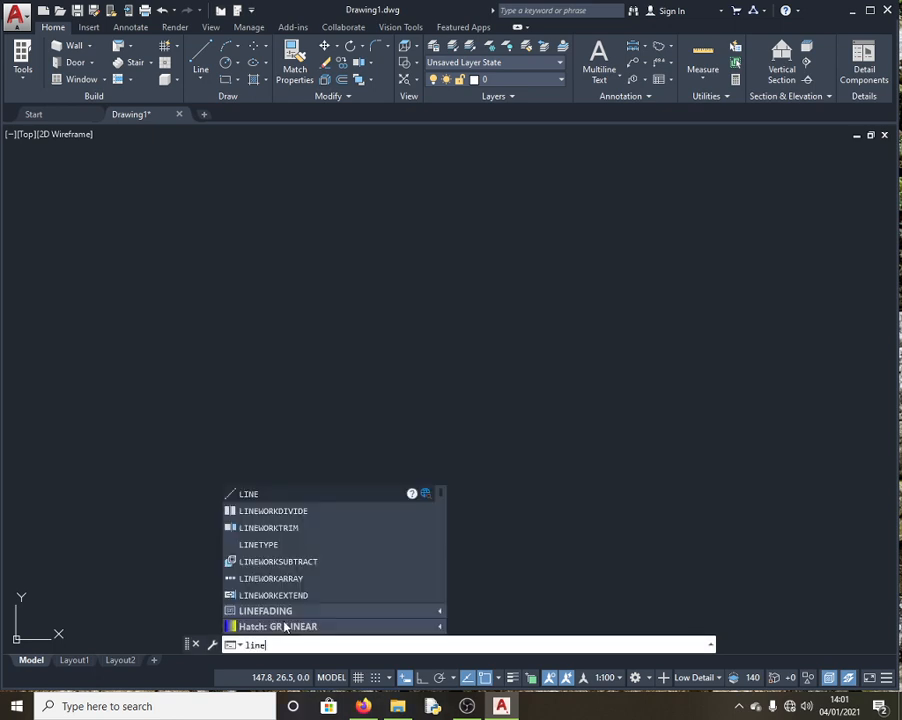
type("ine")
key("Return")
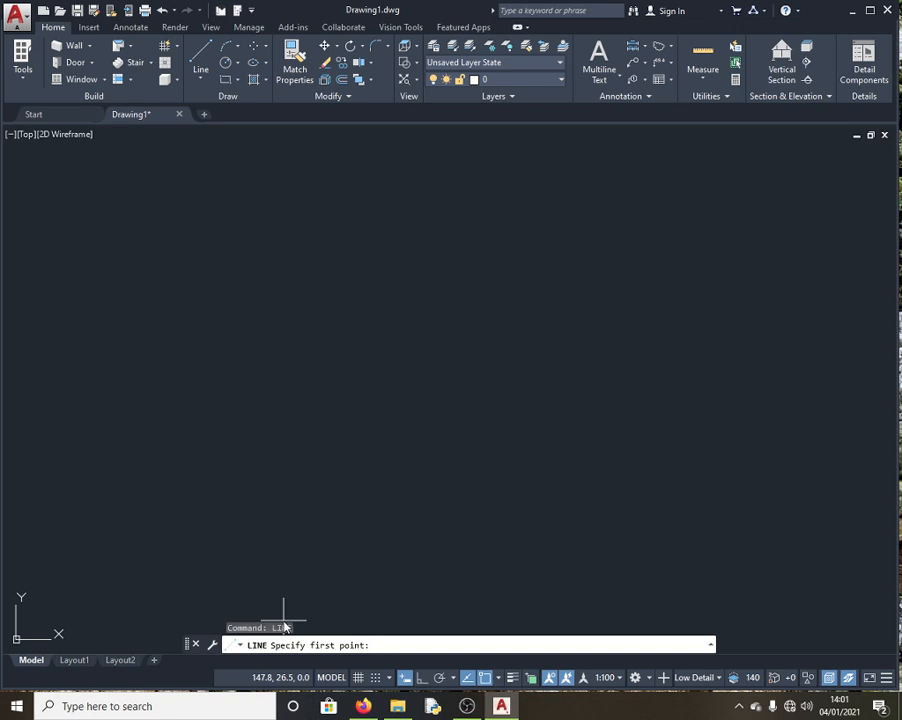
left_click(141, 231)
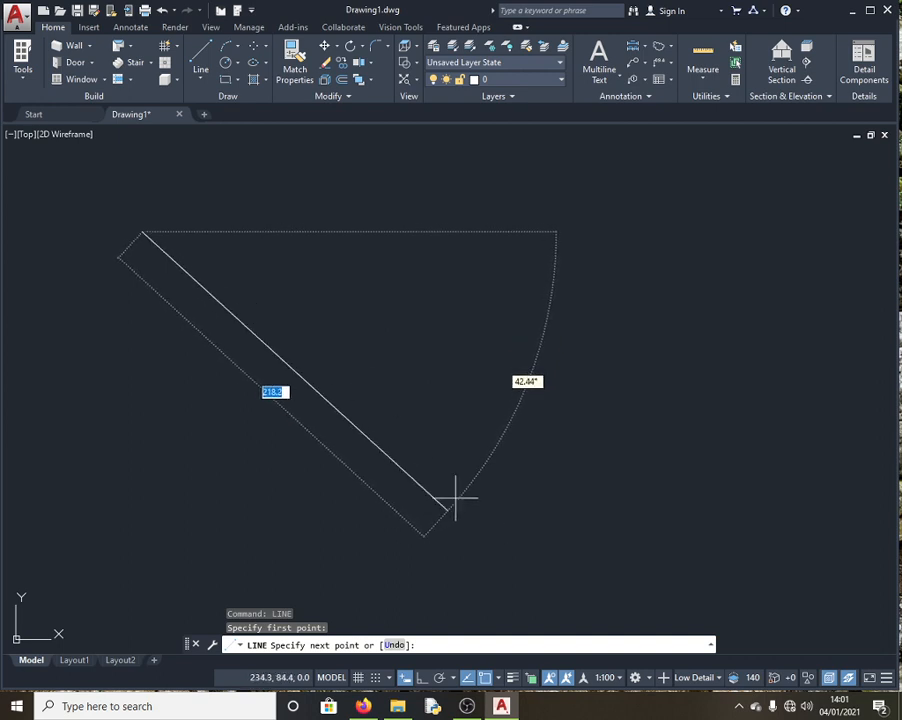
left_click(421, 680)
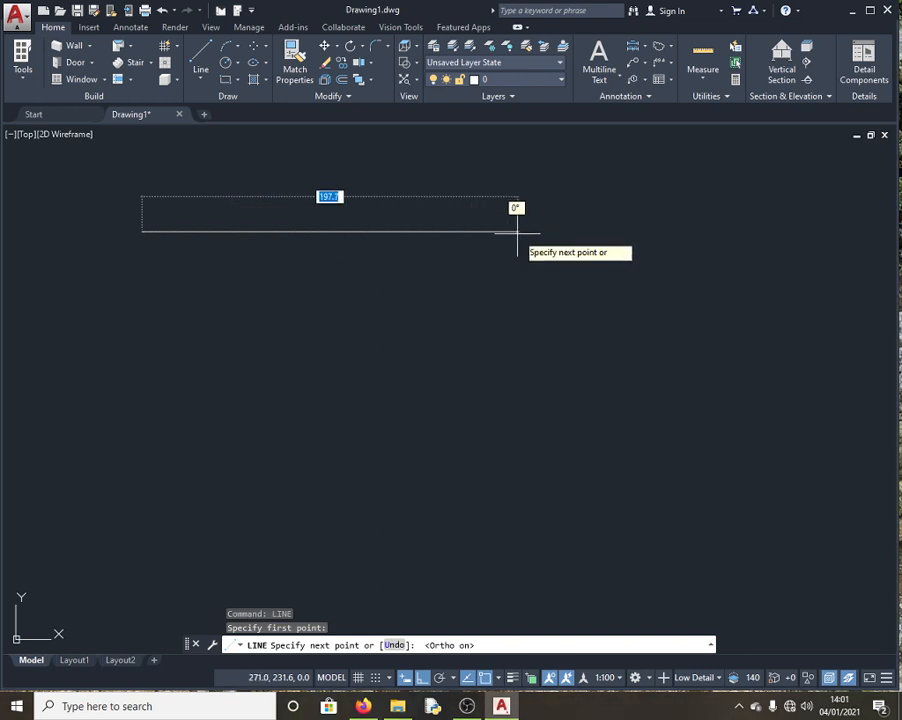
type("150")
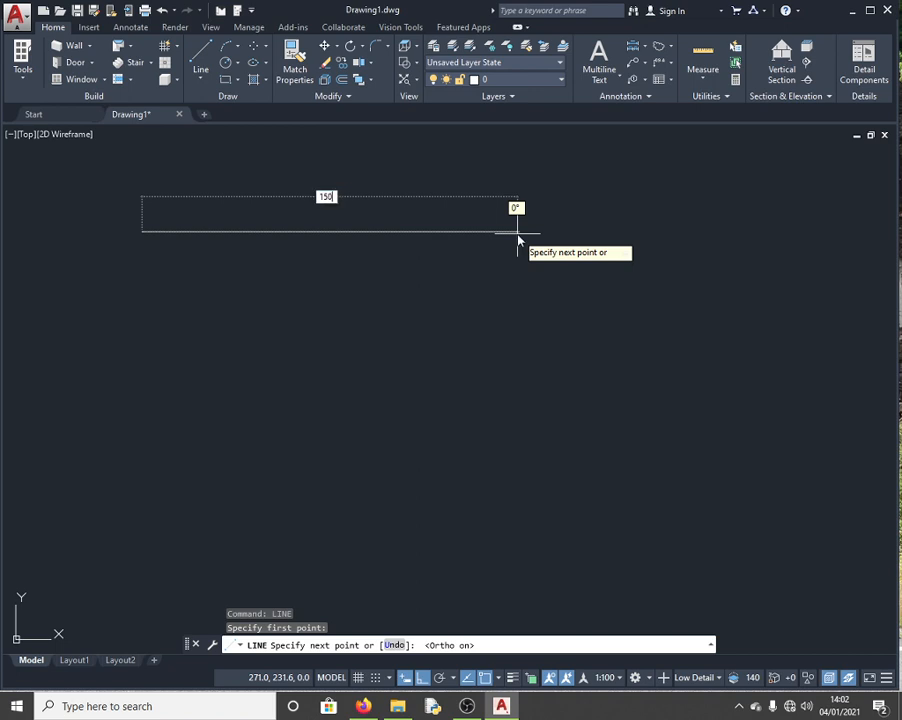
key("Return")
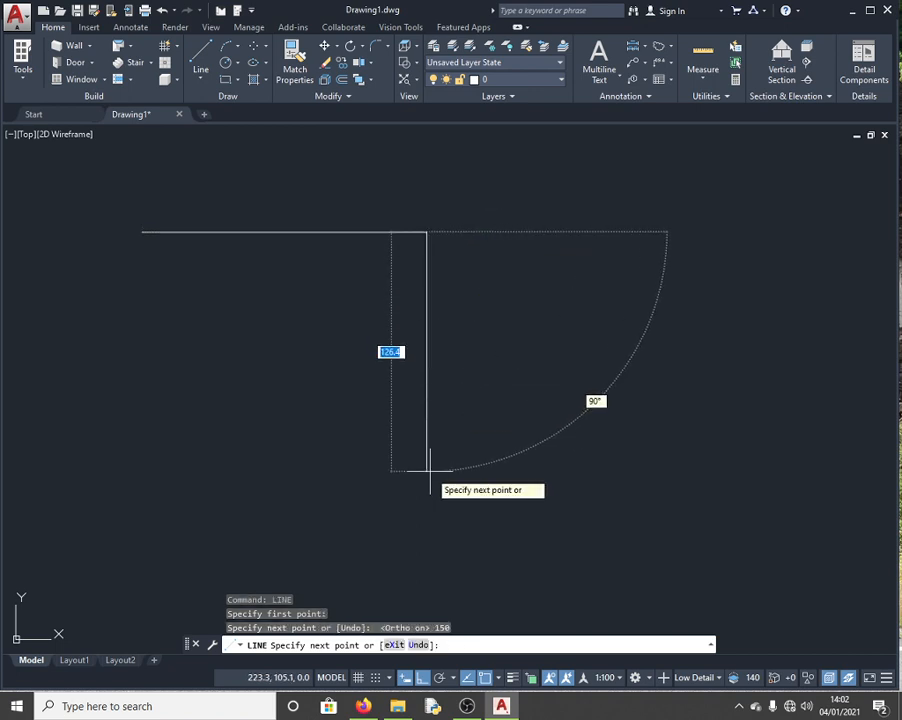
Complete the rectangle by continuing the line 100 down, 150 to the left and 100 up to the starting point
type("100")
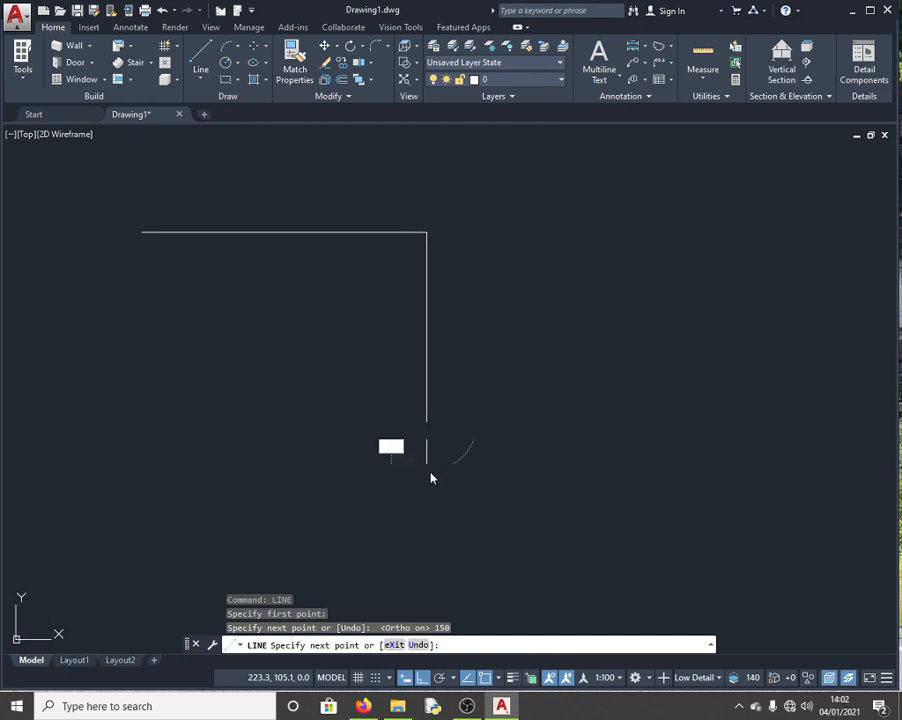
key("Return")
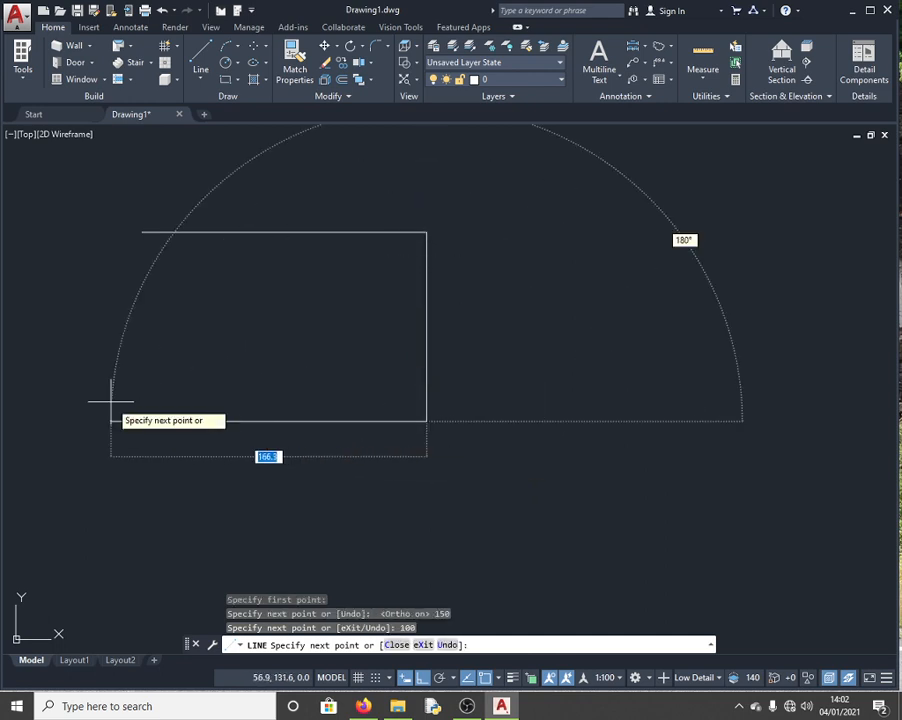
type("150")
key("Return")
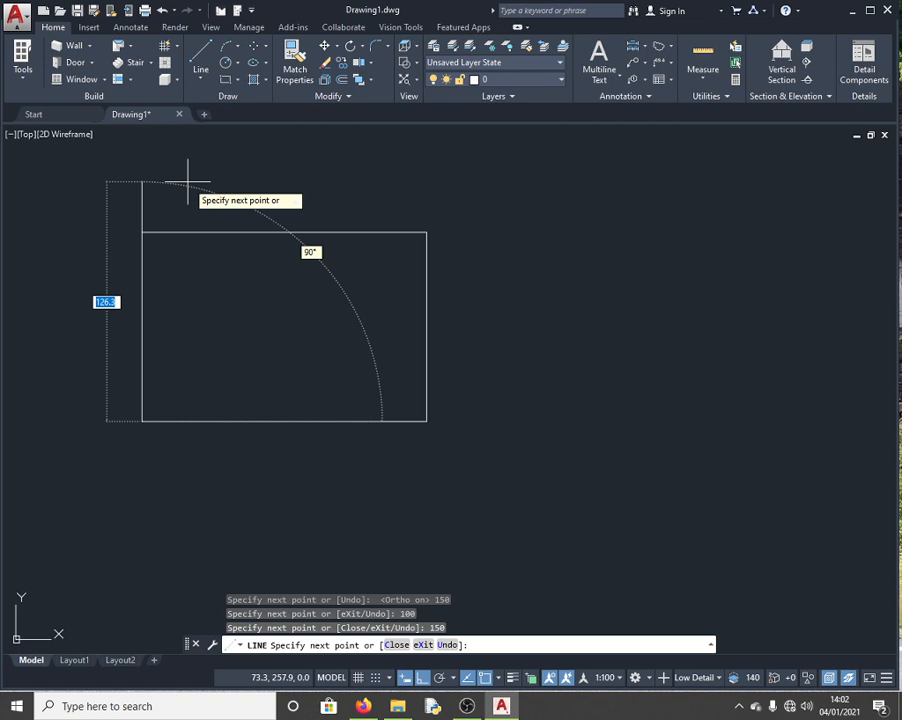
type("100")
key("Return")
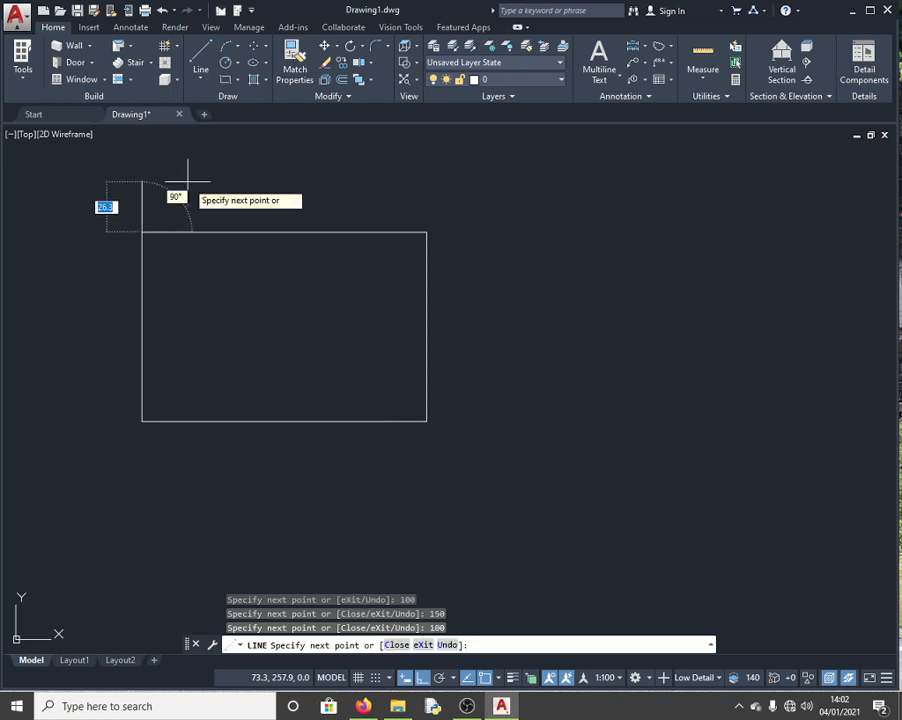
key("Escape")
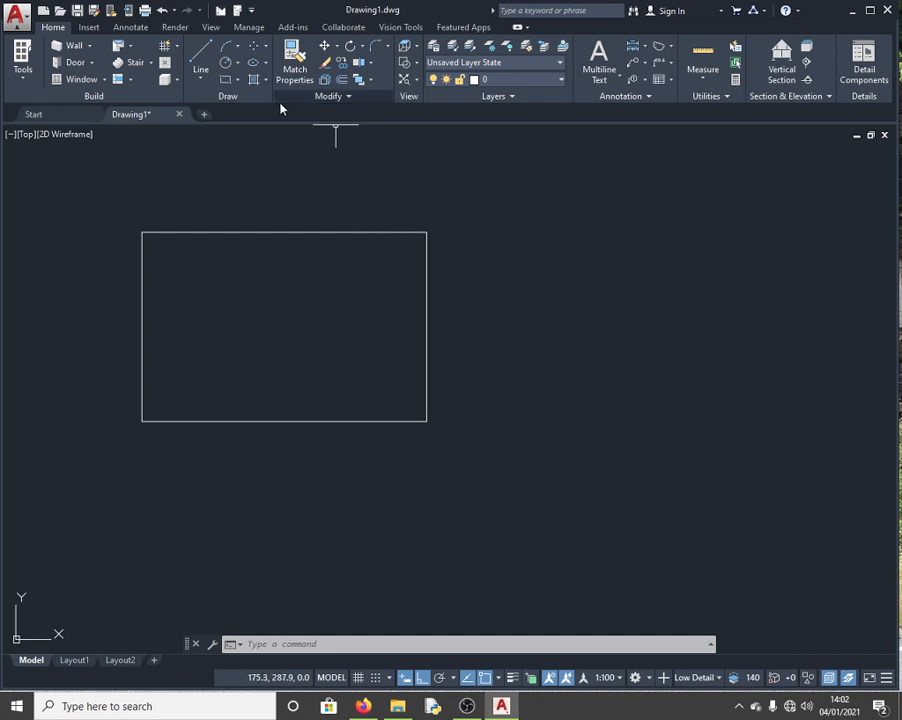
Turn off the Endpoint, Midpoint and Center object snaps in the drafting settings
left_click(224, 64)
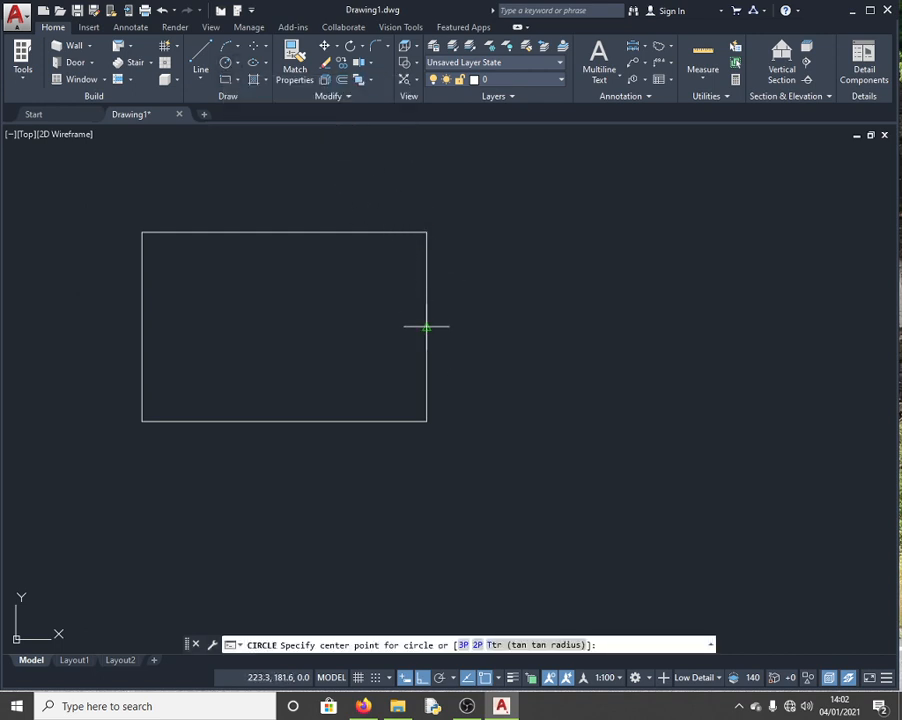
left_click(389, 679)
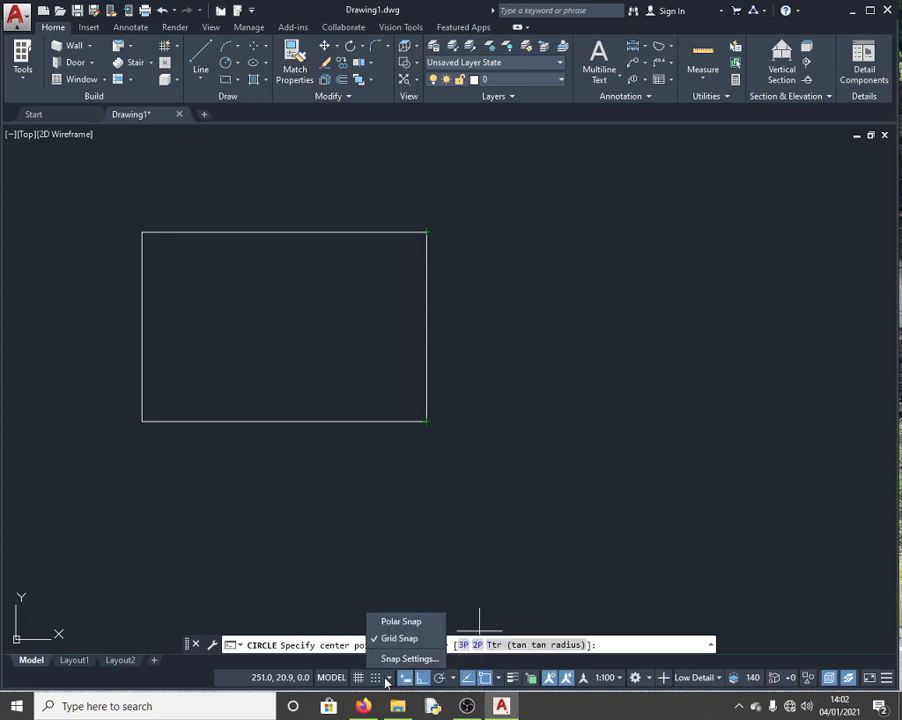
left_click(403, 661)
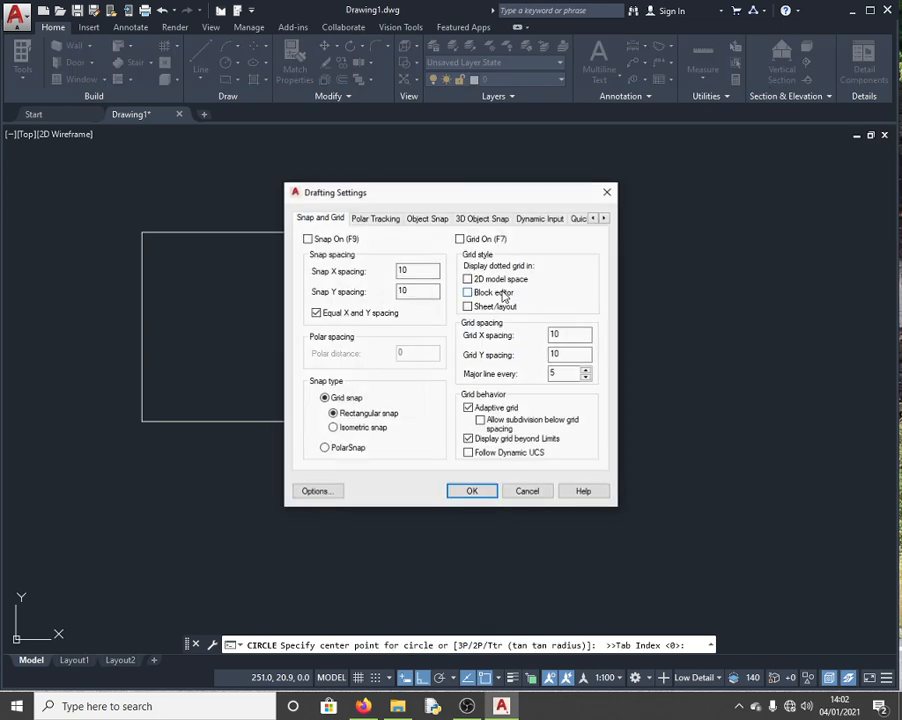
left_click(425, 221)
left_click(329, 286)
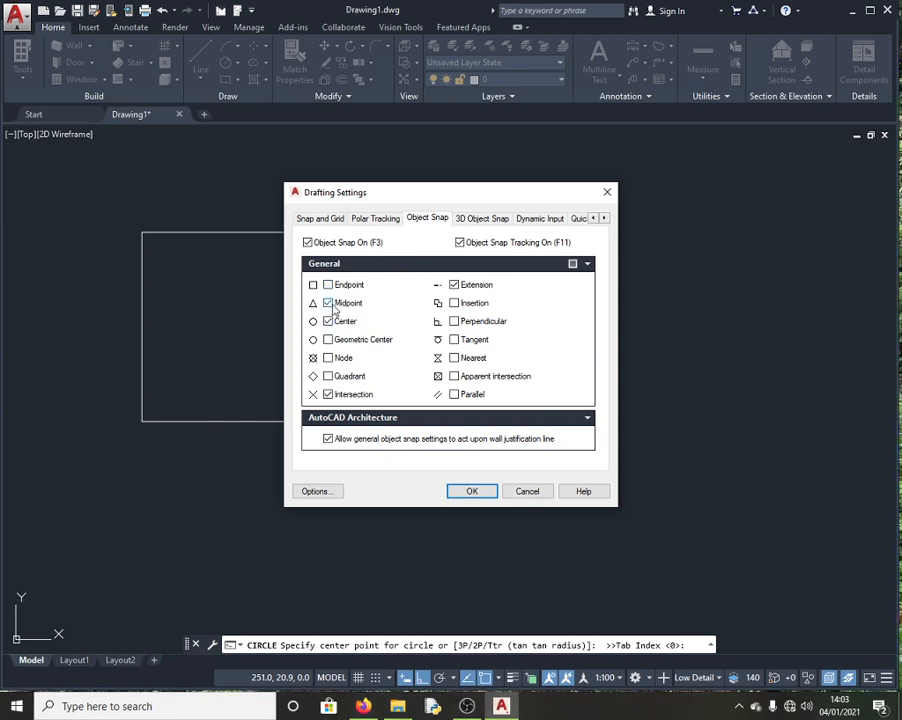
left_click(328, 303)
left_click(328, 321)
left_click(472, 491)
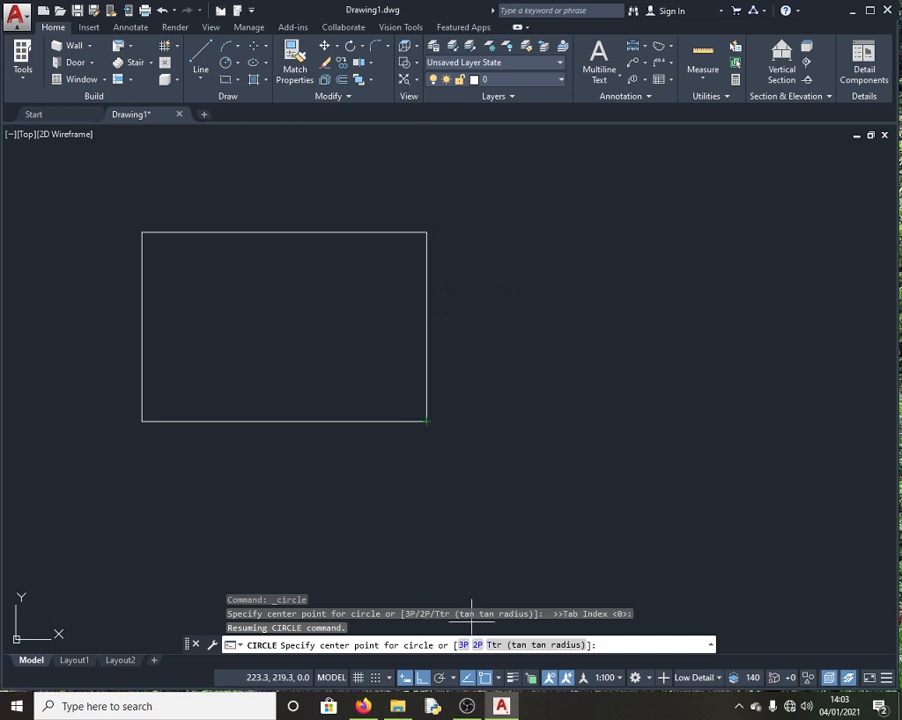
Turn on the Endpoint, Midpoint and Center object snaps in the drafting settings
left_click(389, 677)
left_click(403, 660)
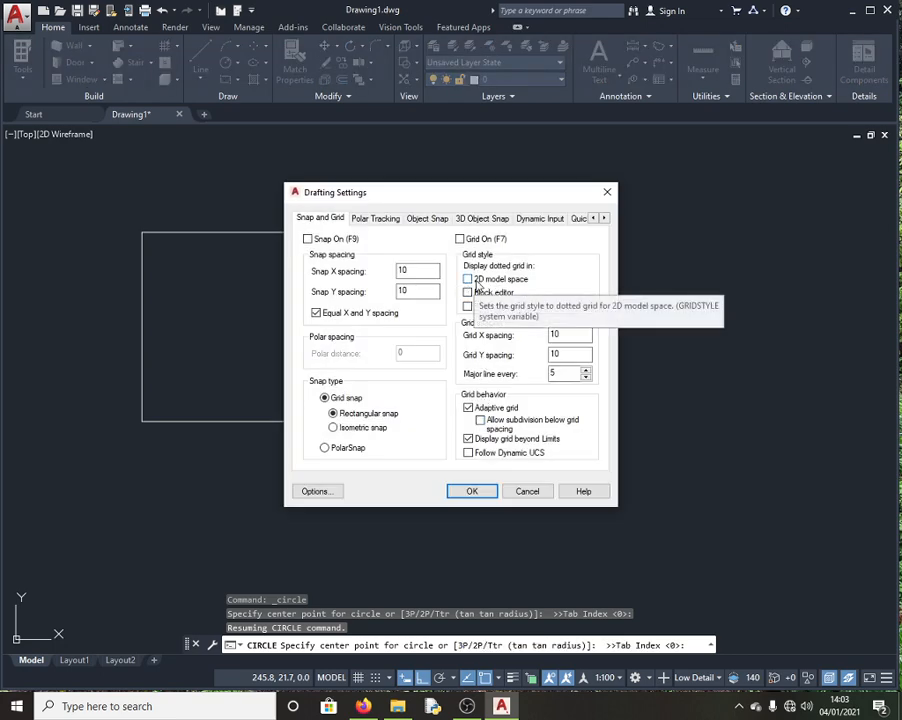
left_click(427, 218)
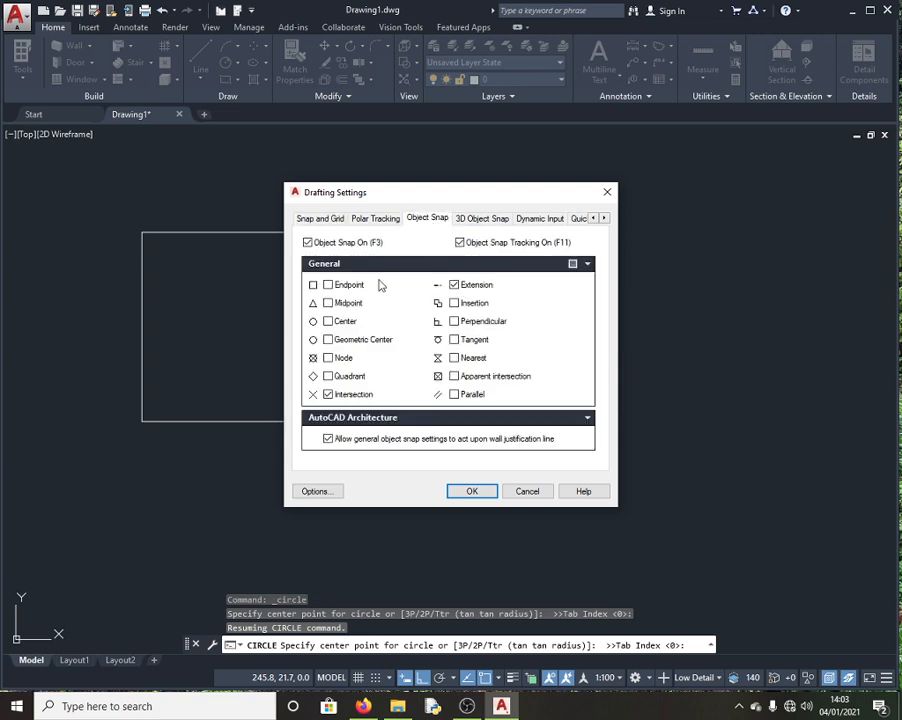
left_click(328, 285)
left_click(328, 303)
left_click(328, 321)
left_click(470, 489)
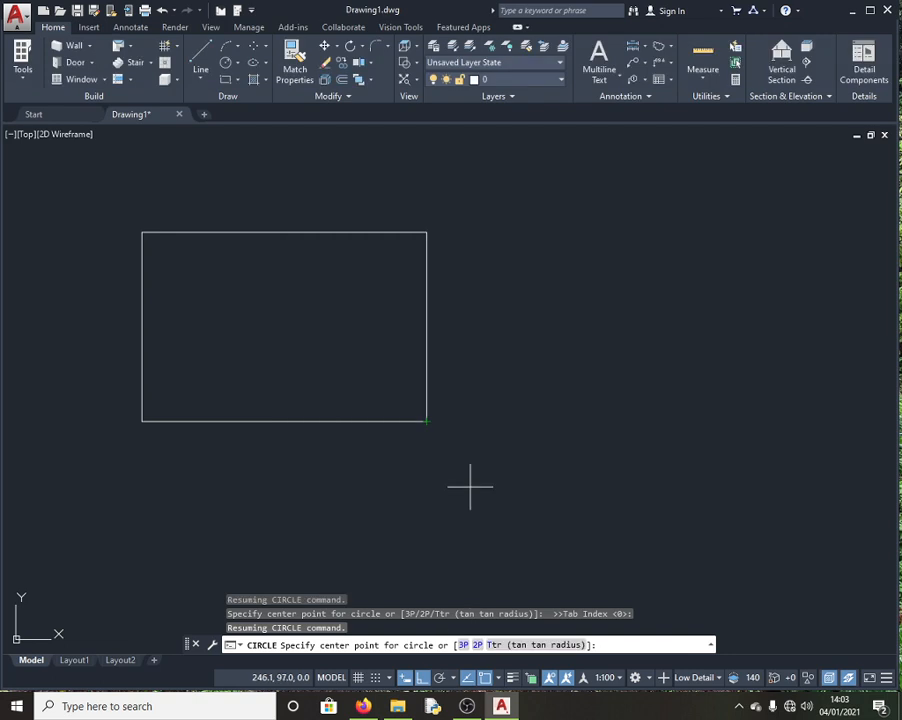
Draw a center-radius circle of radius 50 at the midpoint of the rectangle's right side and delete that vertical side
left_click(226, 64)
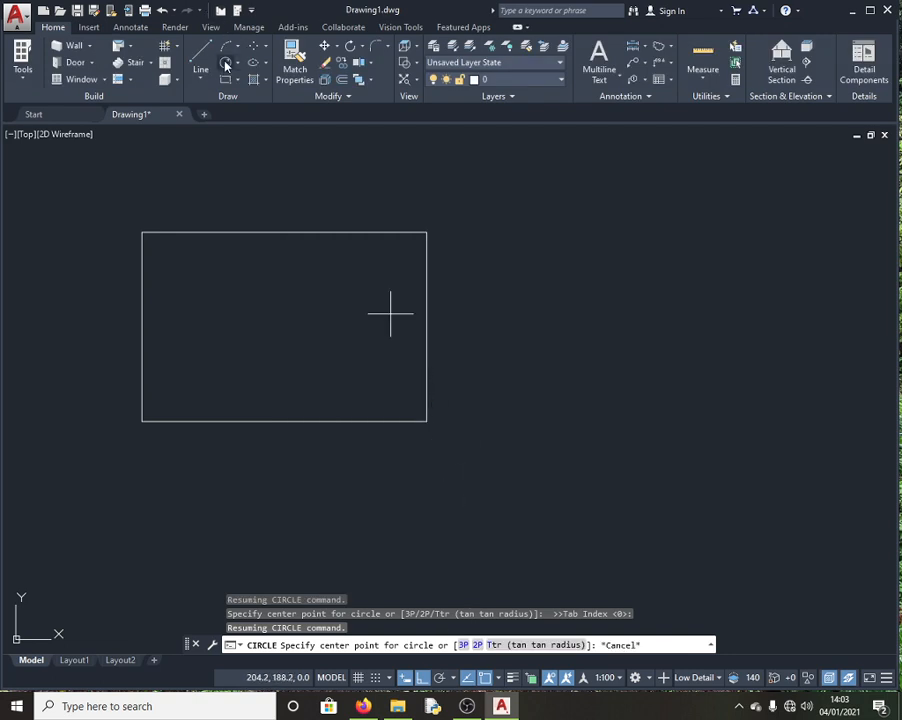
left_click(238, 66)
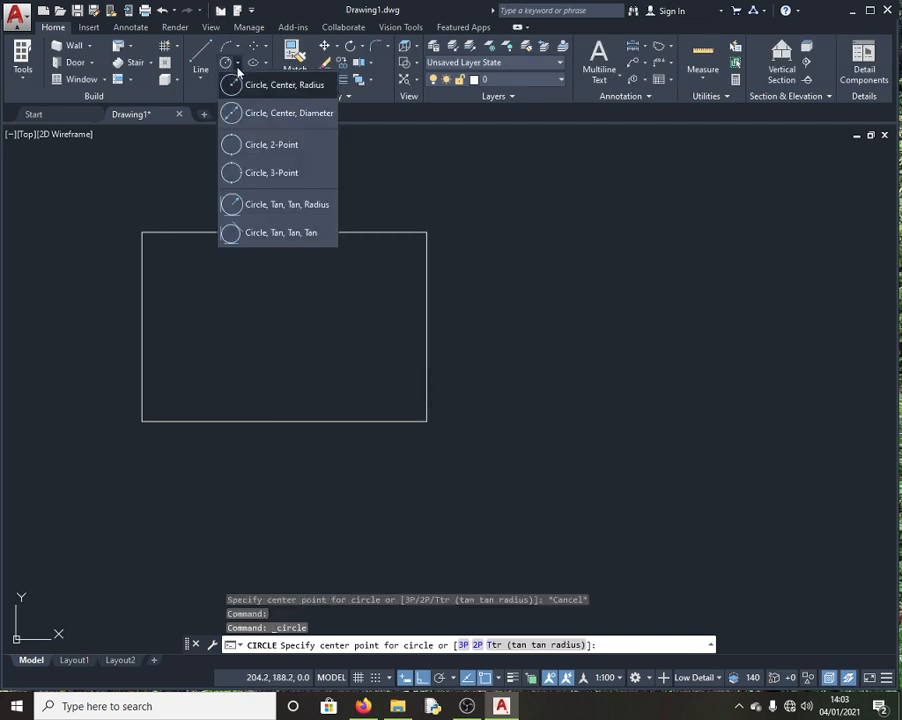
left_click(290, 88)
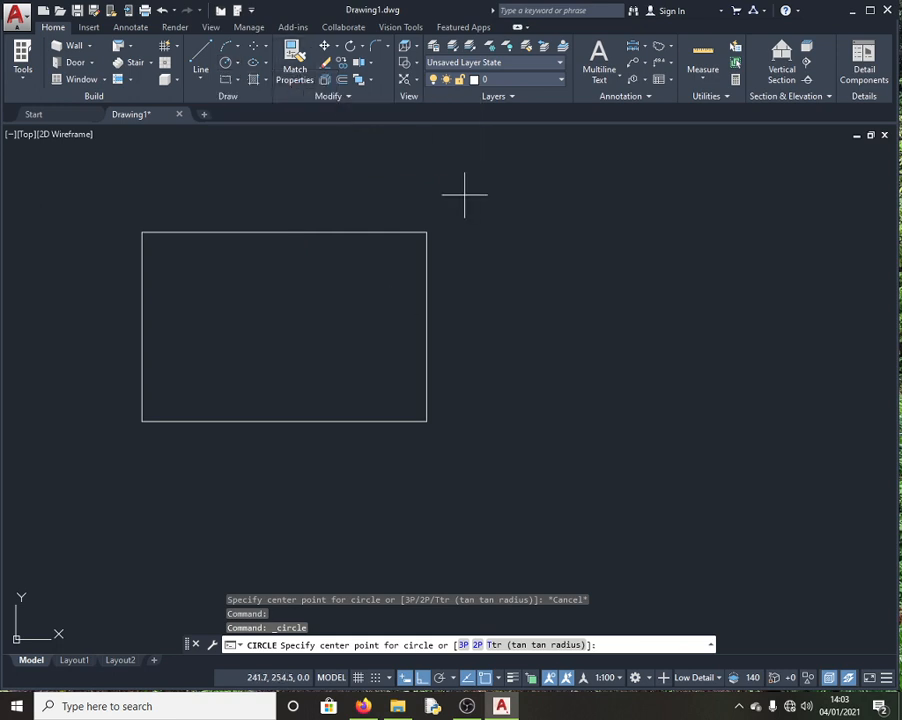
left_click(426, 326)
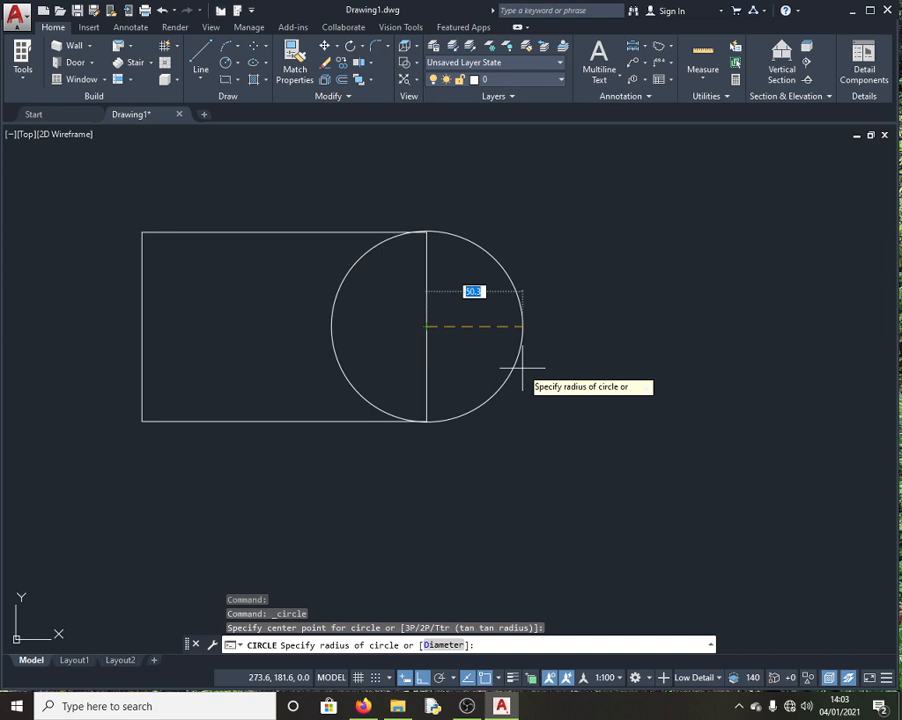
type("50")
key("Return")
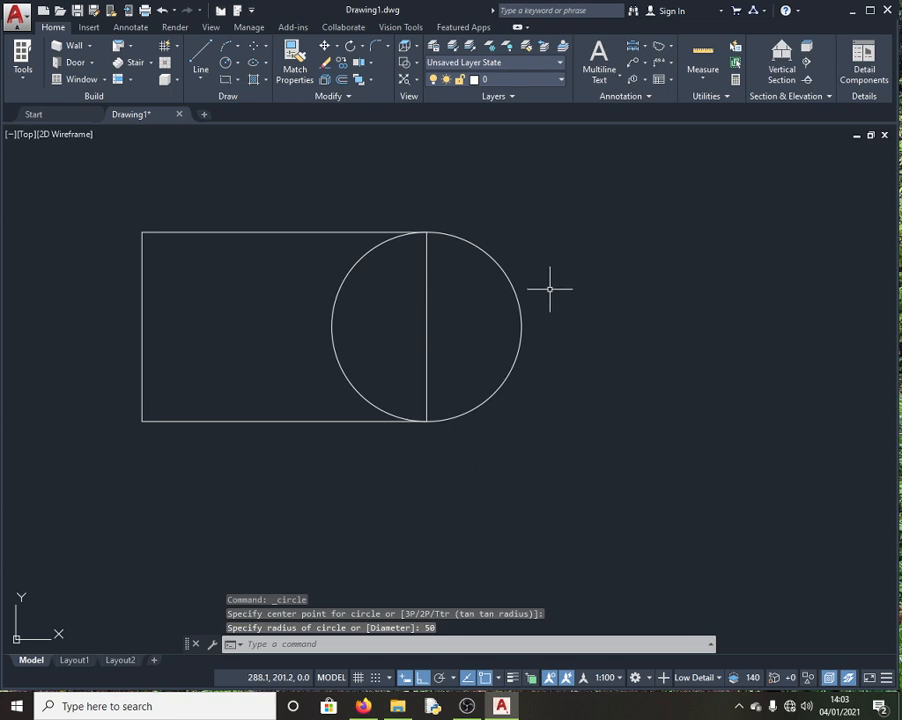
left_click(426, 322)
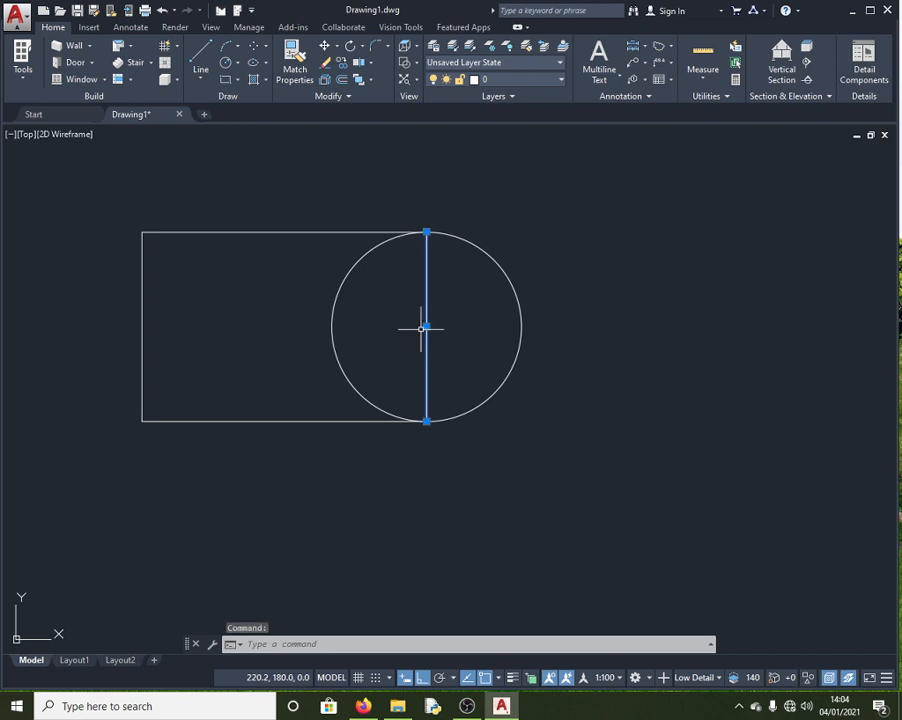
key("Delete")
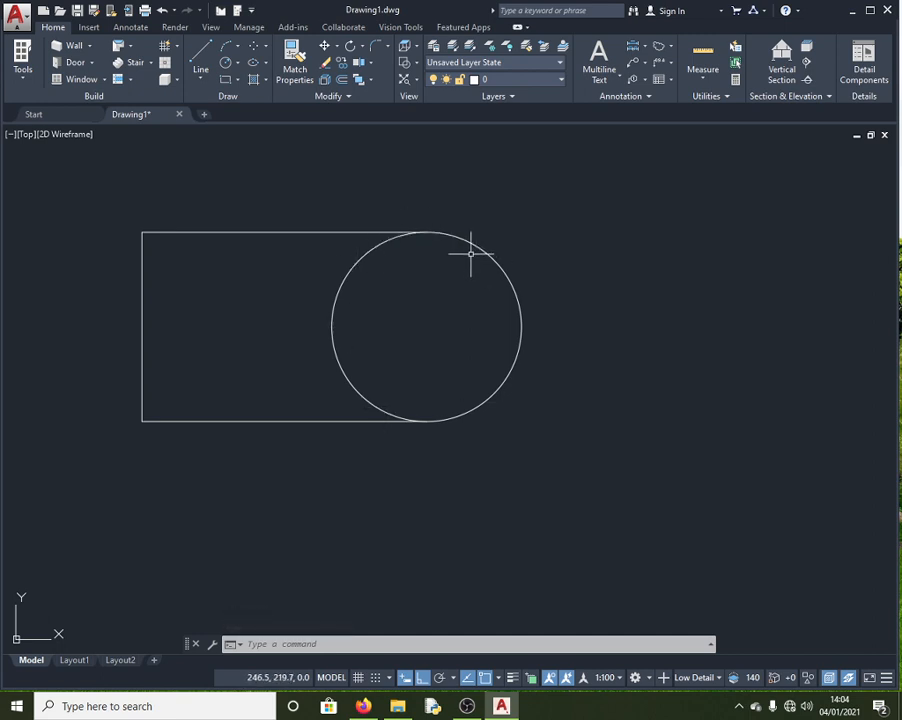
Undo the deletion of the vertical side and trim away the circle's left half, using the circle and that side as cutting edges
key("ctrl+z")
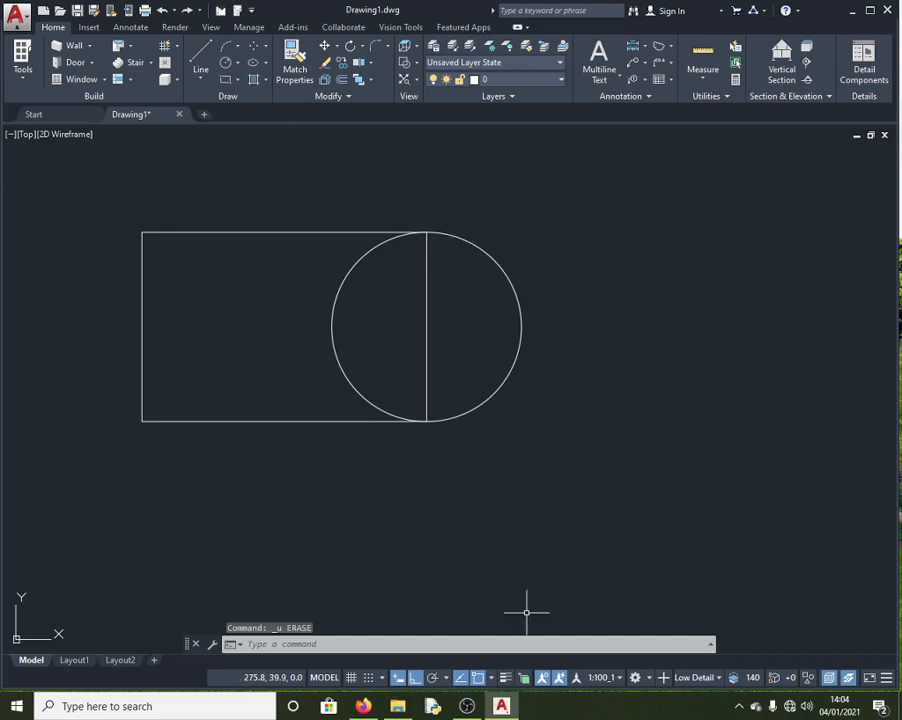
left_click(319, 643)
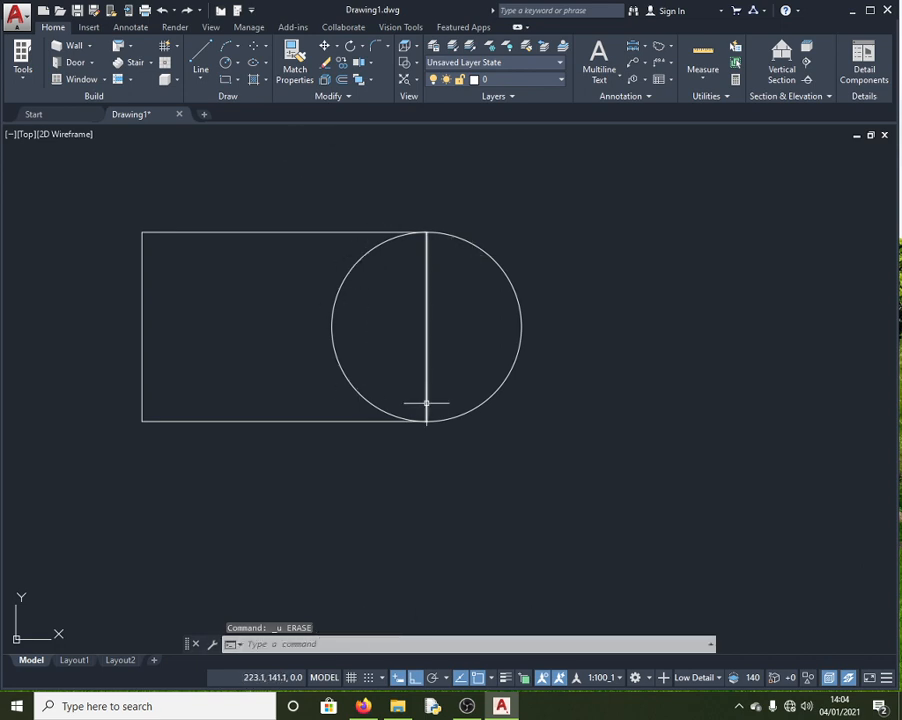
left_click(311, 644)
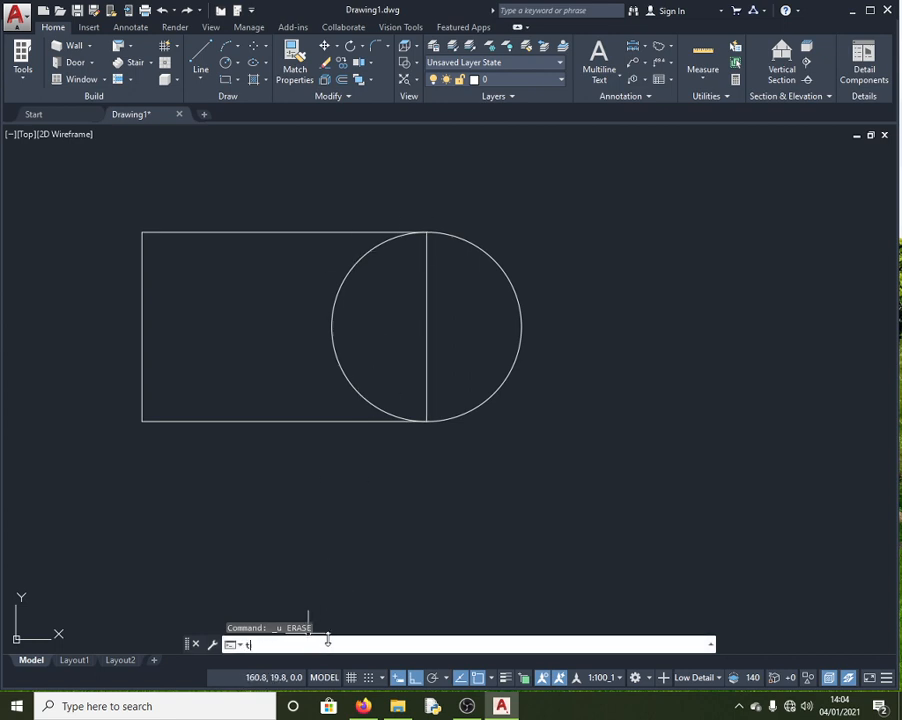
type("trim")
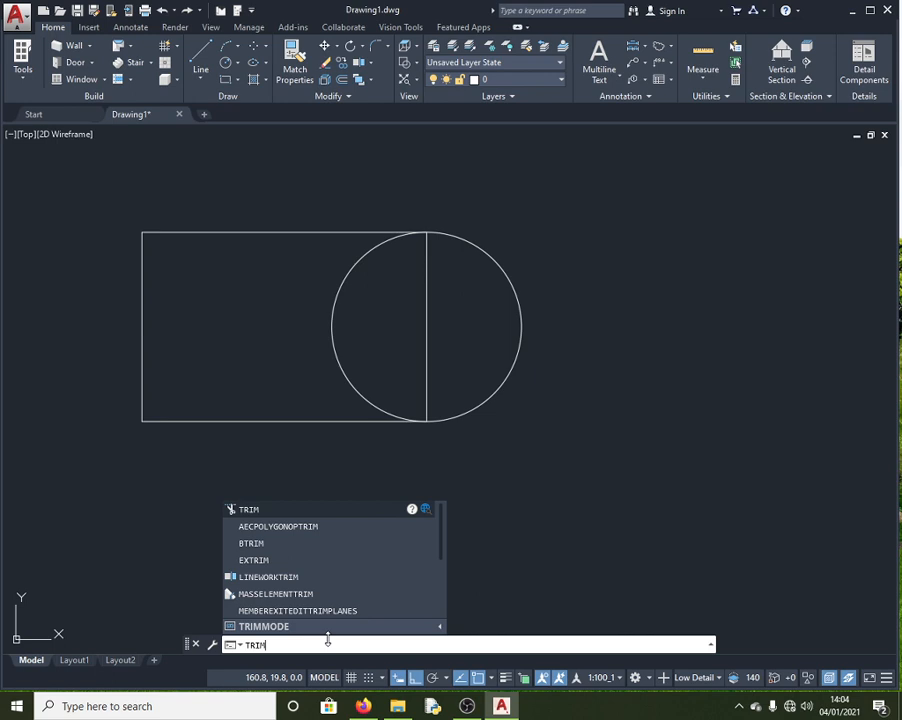
key("Return")
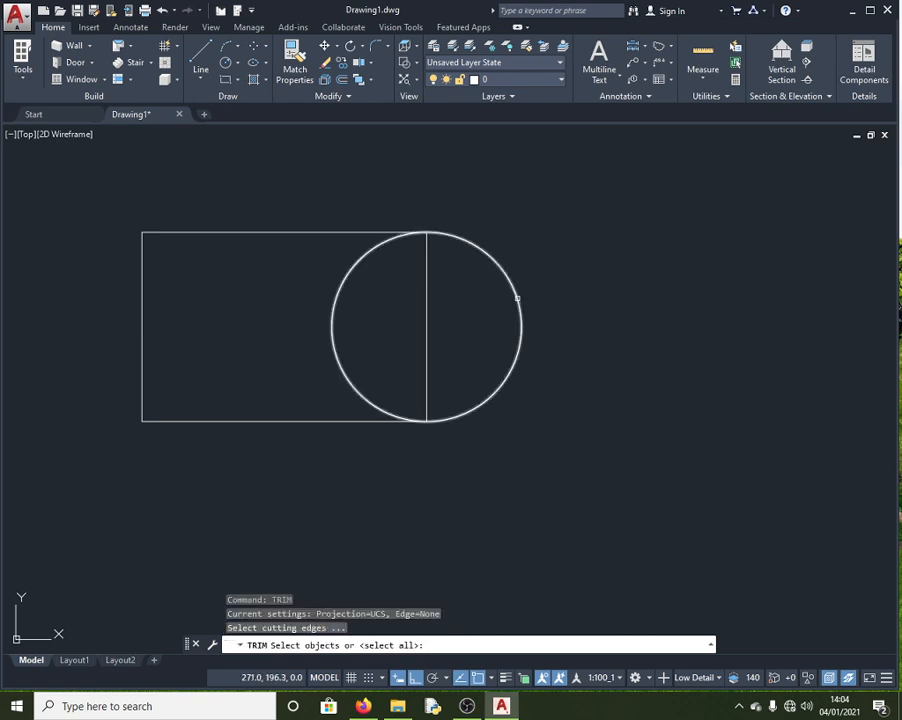
left_click(516, 296)
left_click(427, 312)
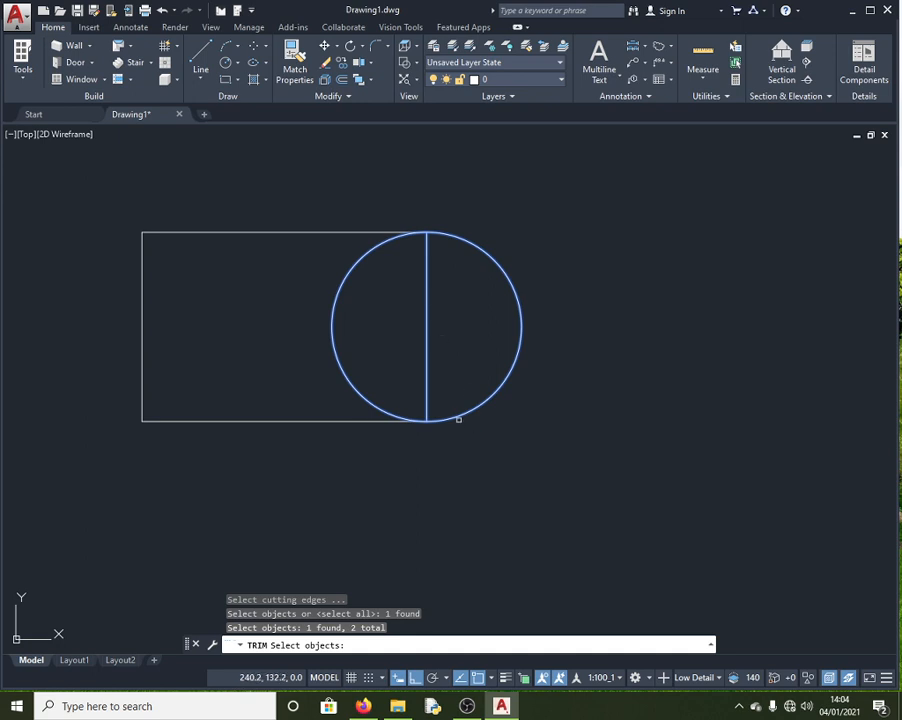
key("Return")
left_click(338, 363)
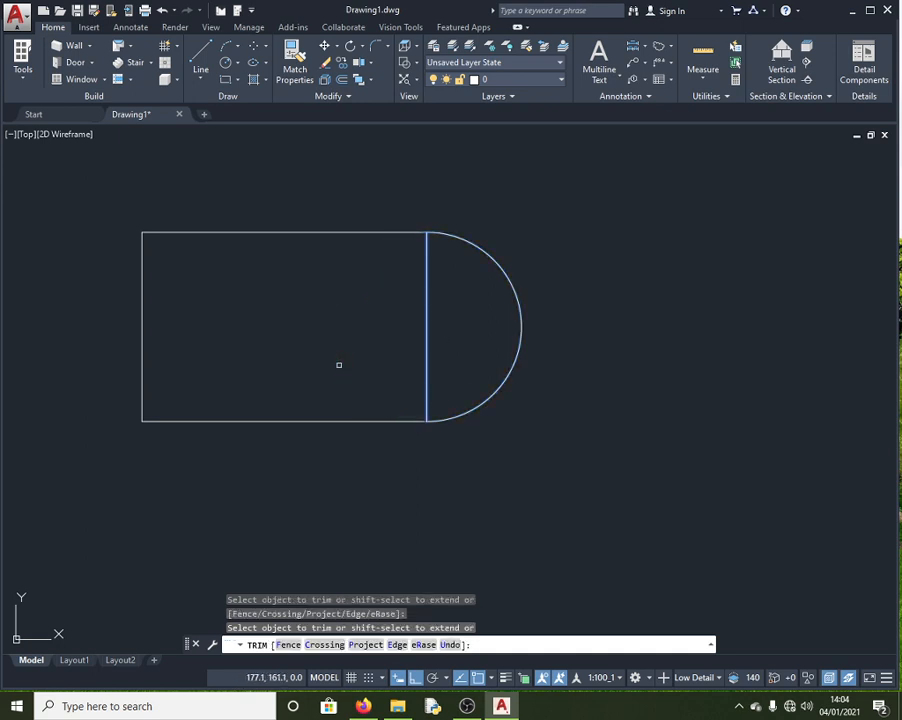
key("Escape")
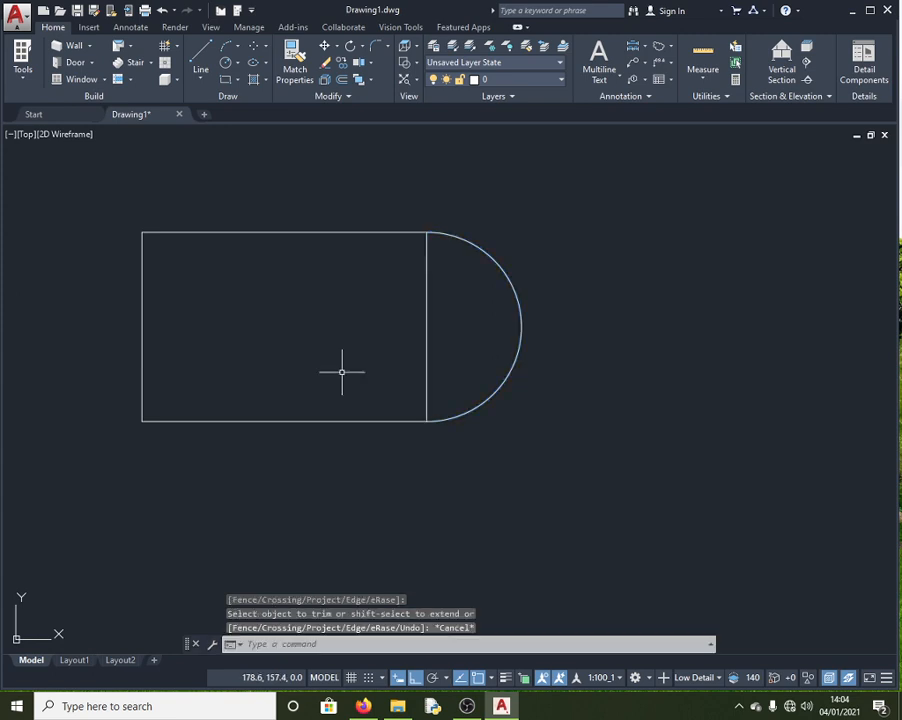
Delete the vertical line between the rectangle and the semicircular end
left_click(424, 347)
left_click(426, 347)
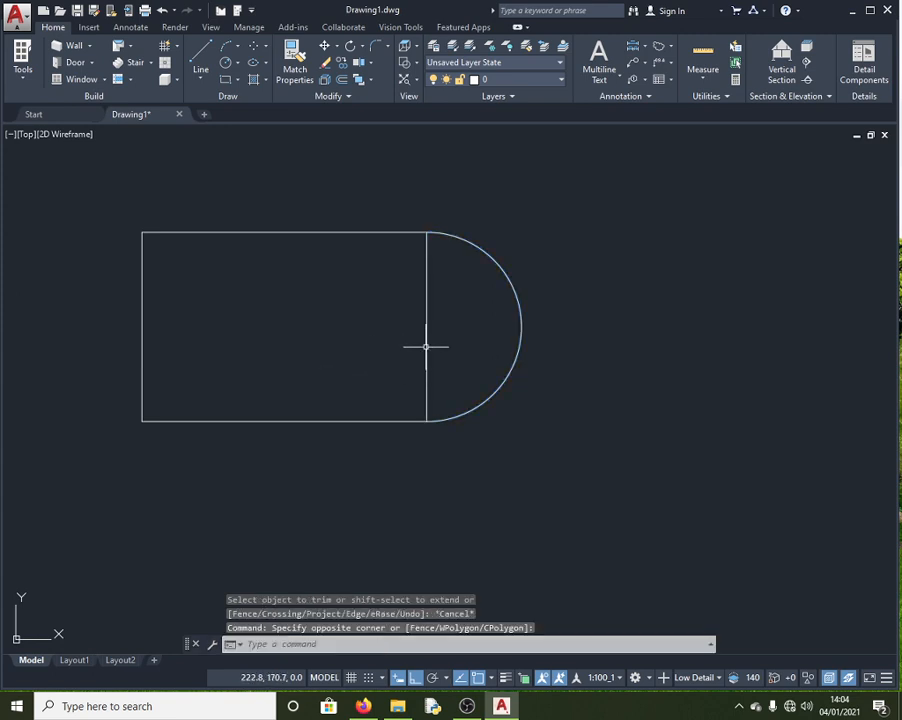
key("Delete")
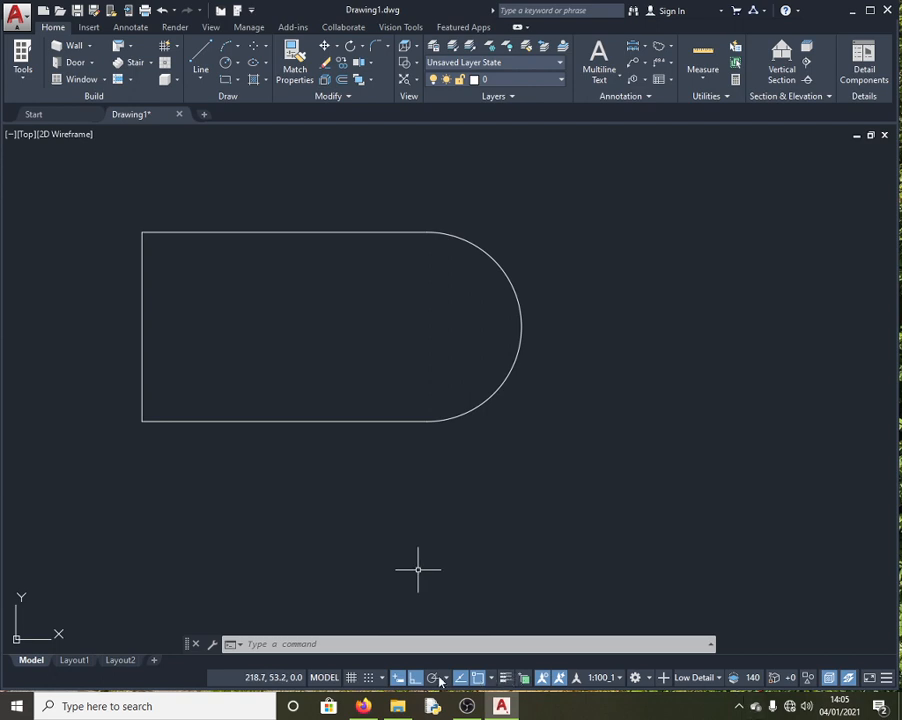
Fillet the outline's upper-left corner with a radius of 20
left_click(332, 648)
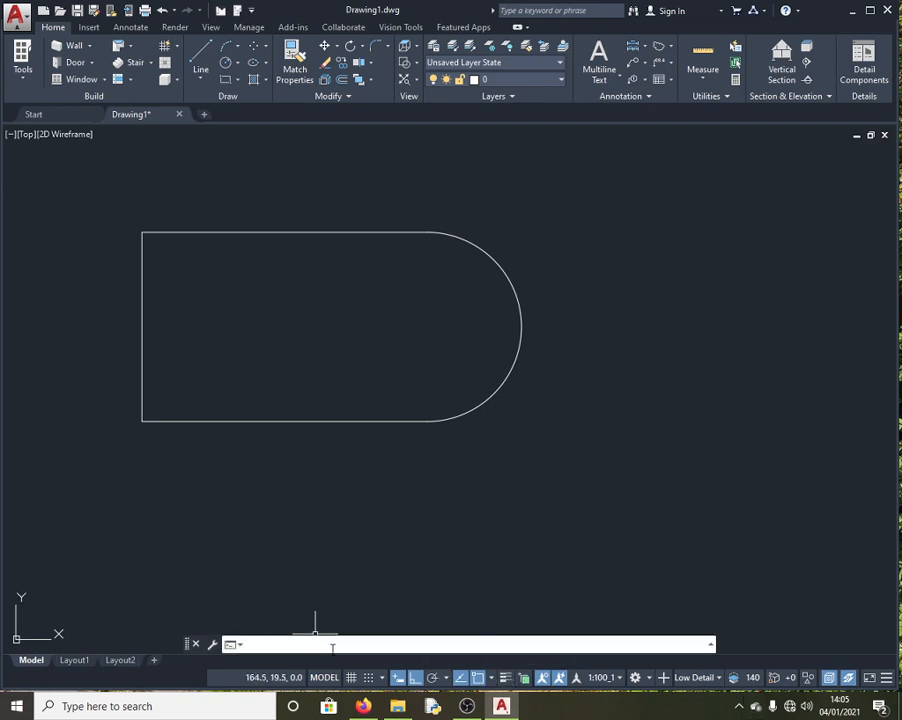
key("Return")
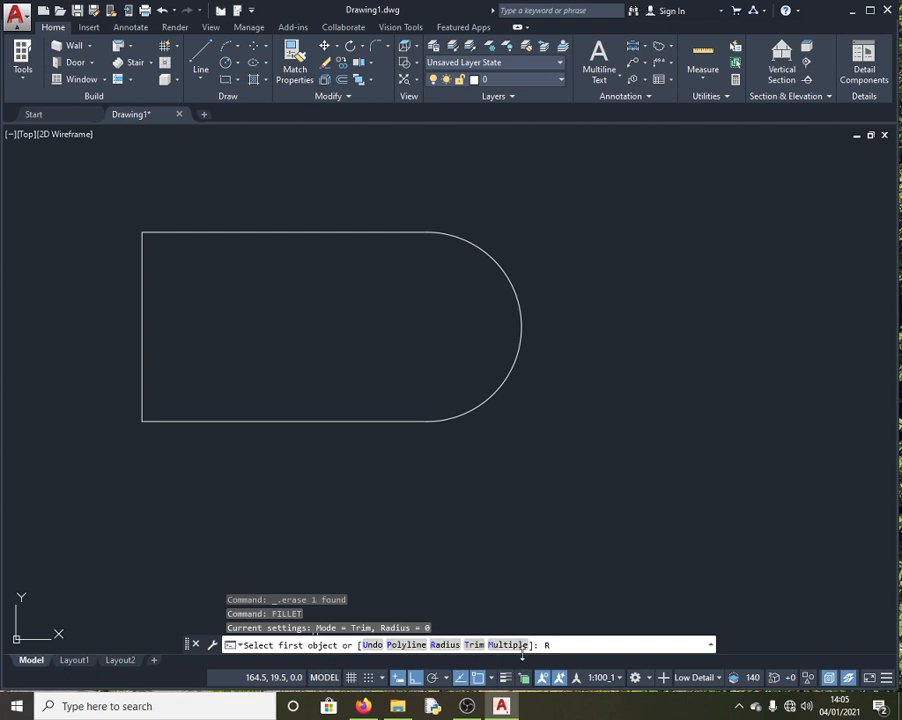
key("Return")
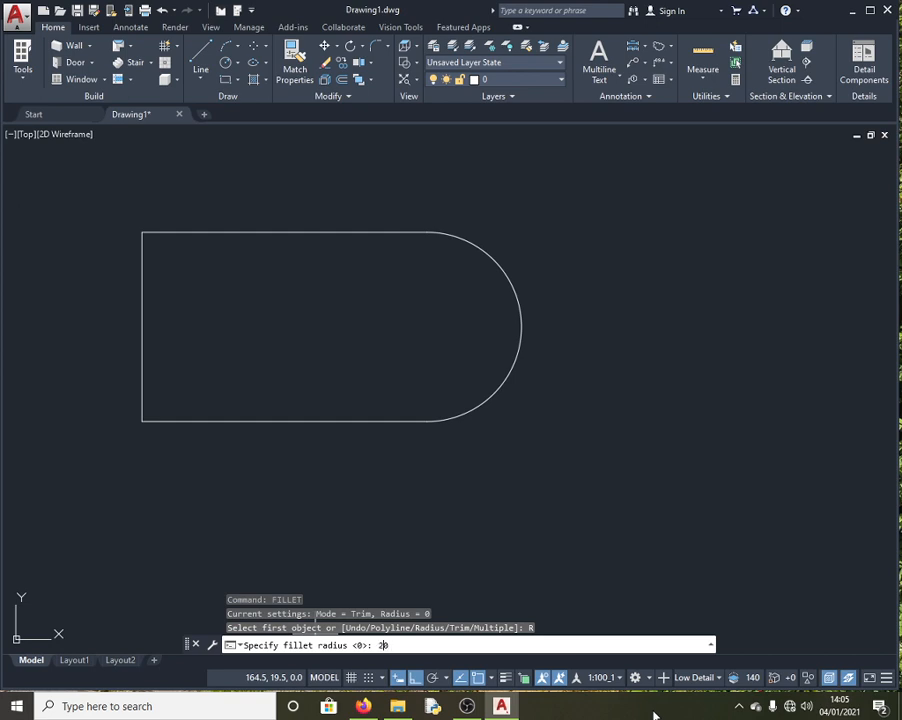
key("Return")
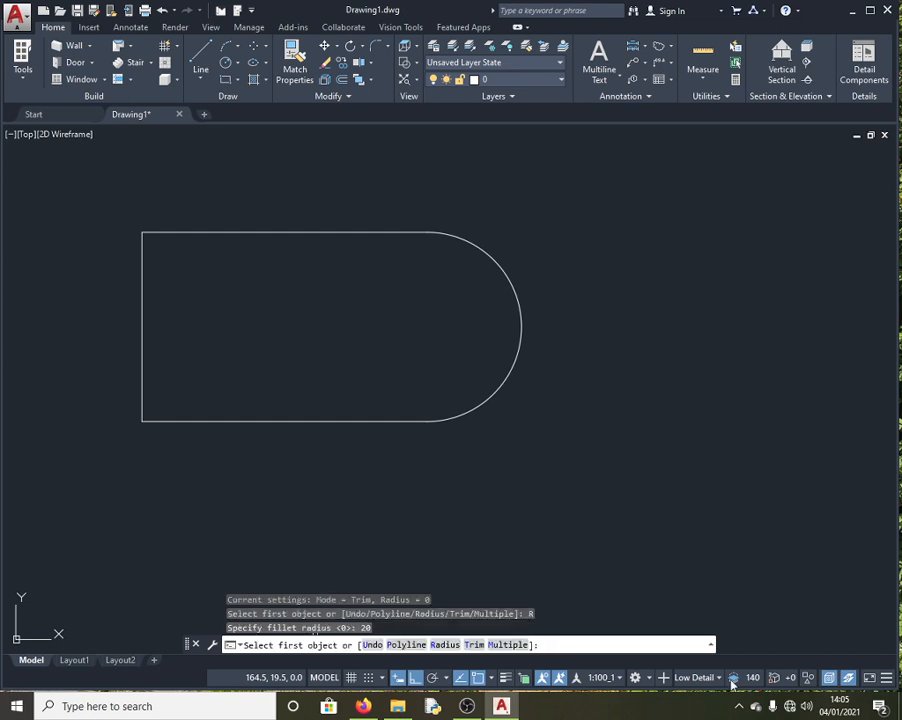
left_click(209, 232)
left_click(143, 270)
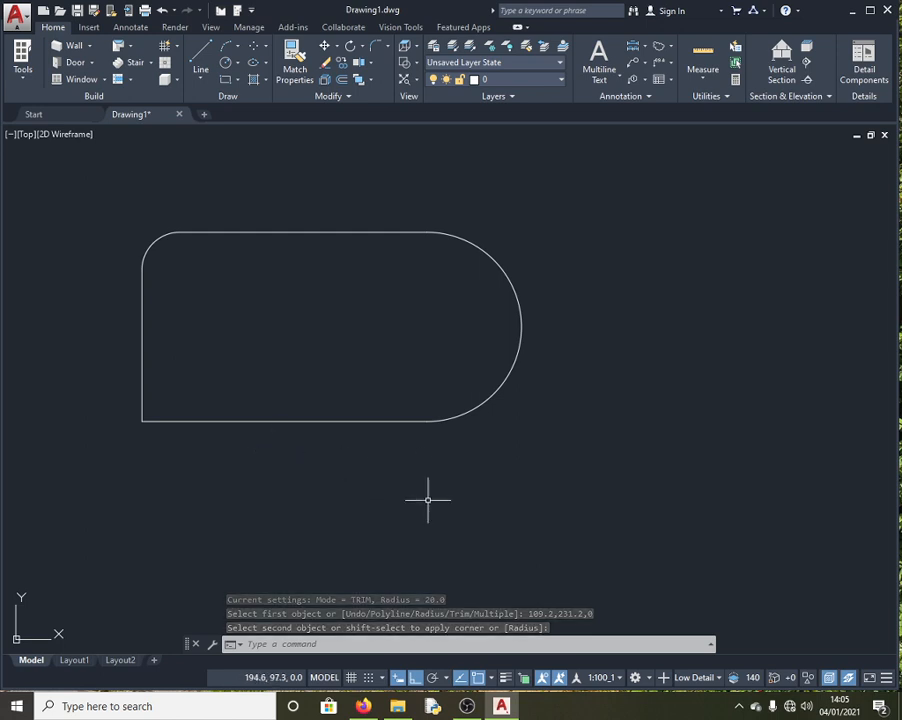
Chamfer the outline's lower-left corner with distances of 5 on the vertical side and 10 on the bottom side
left_click(300, 644)
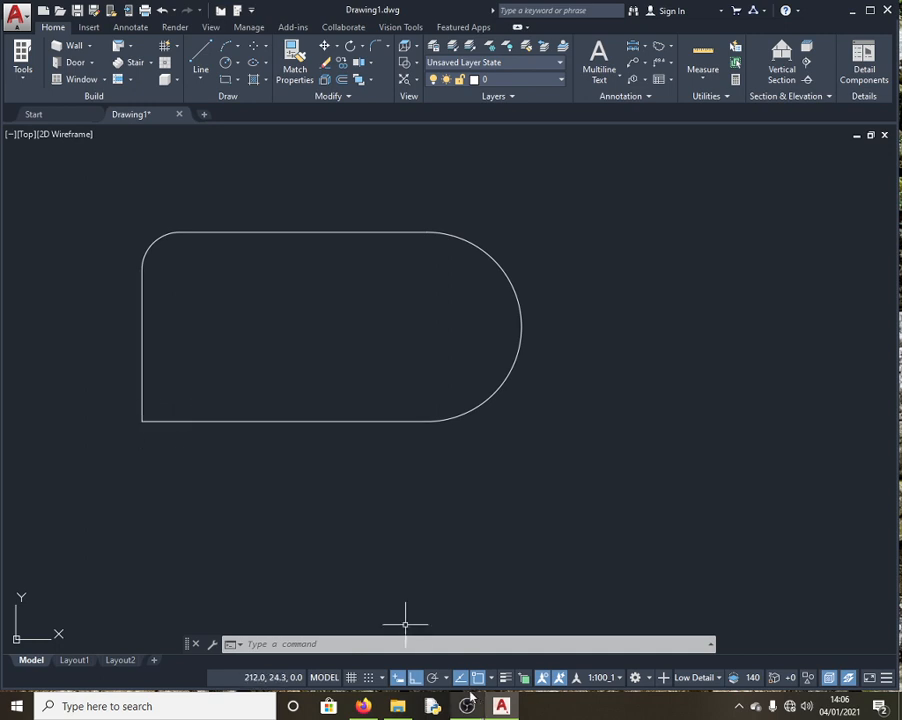
left_click(319, 644)
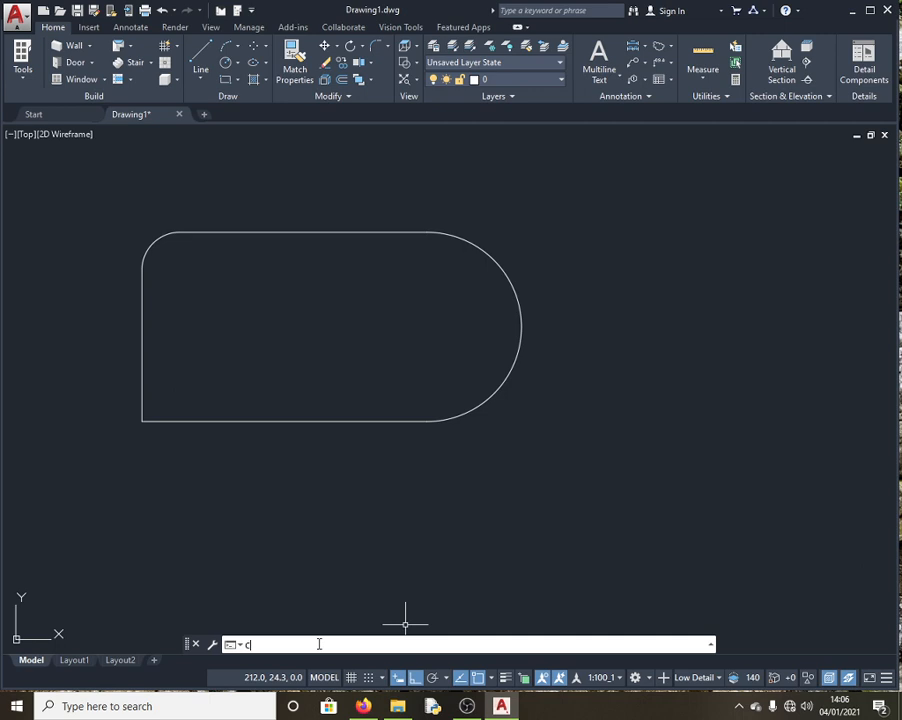
type("CHAMFE")
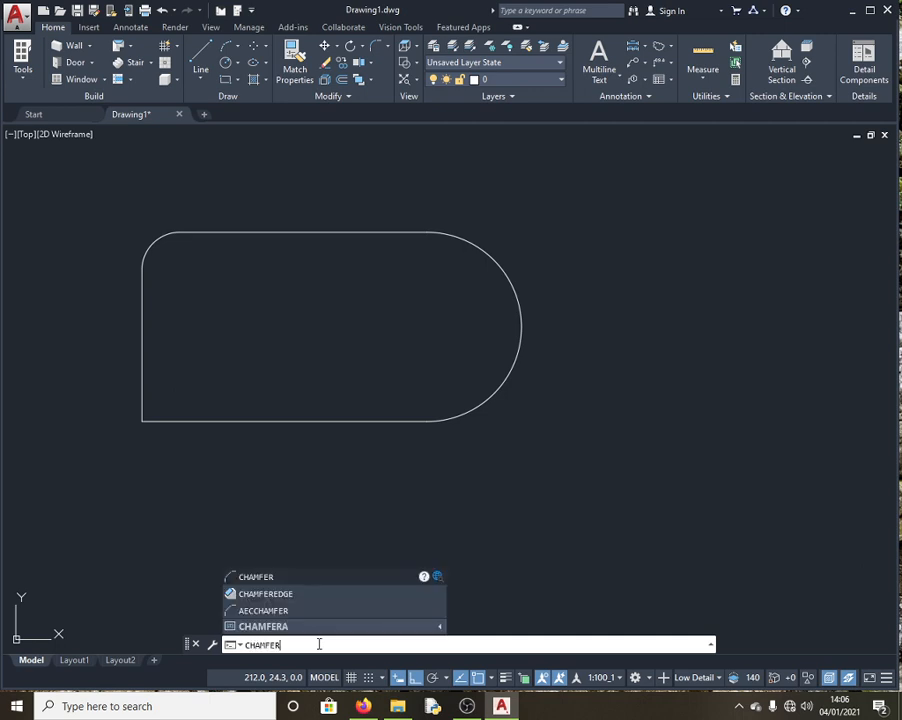
type("R")
key("Return")
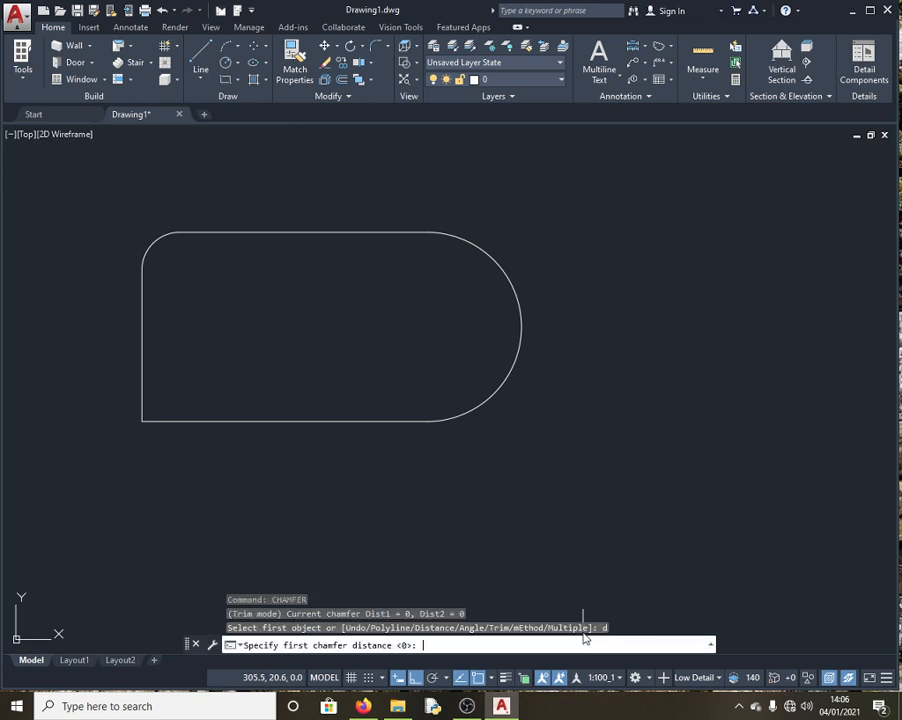
key("Return")
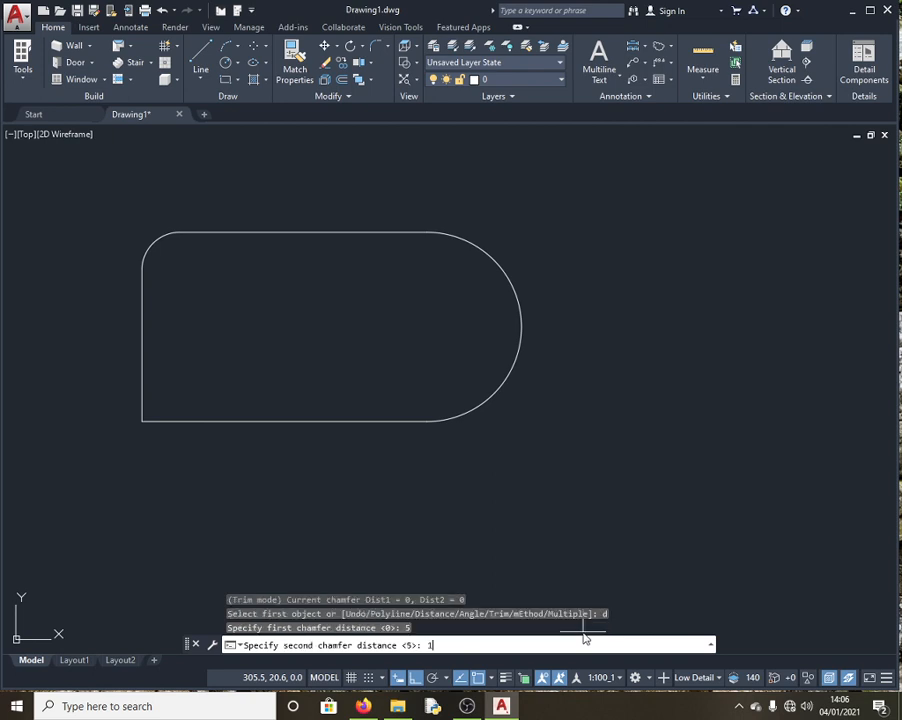
type("10")
key("Return")
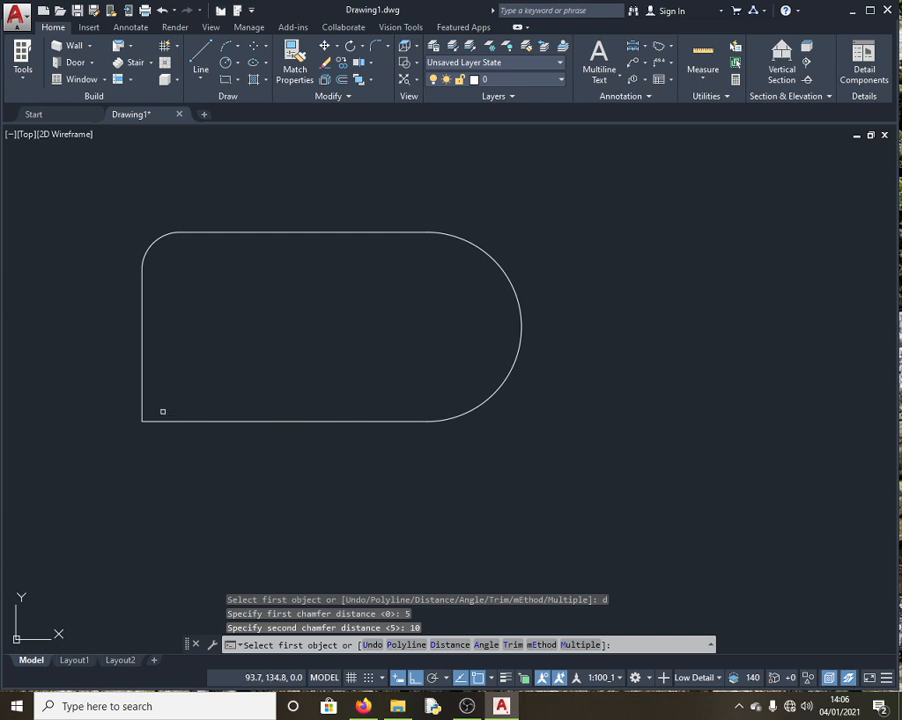
left_click(145, 395)
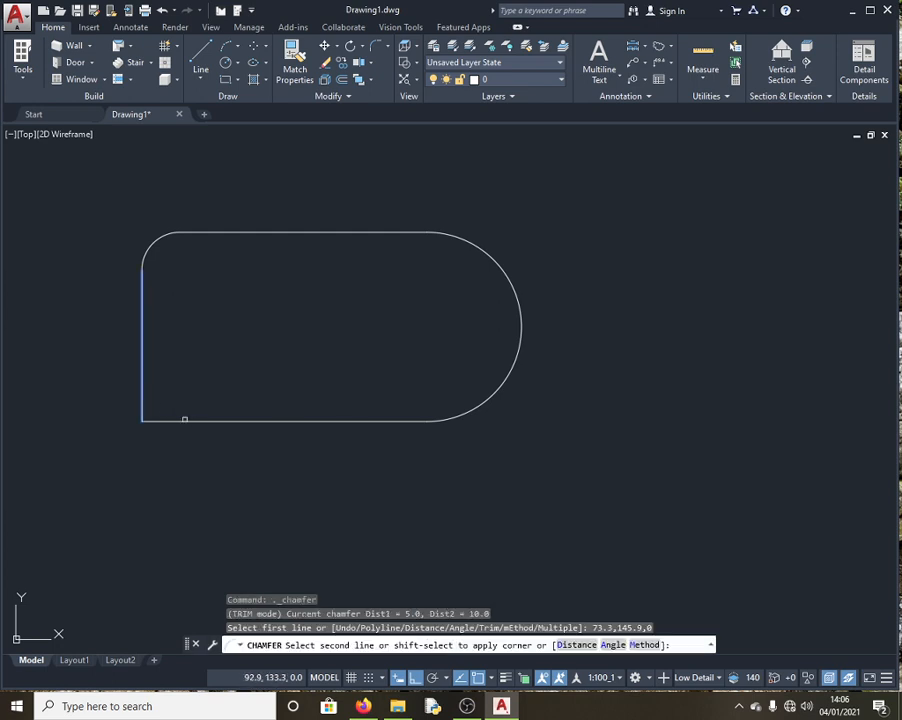
left_click(208, 420)
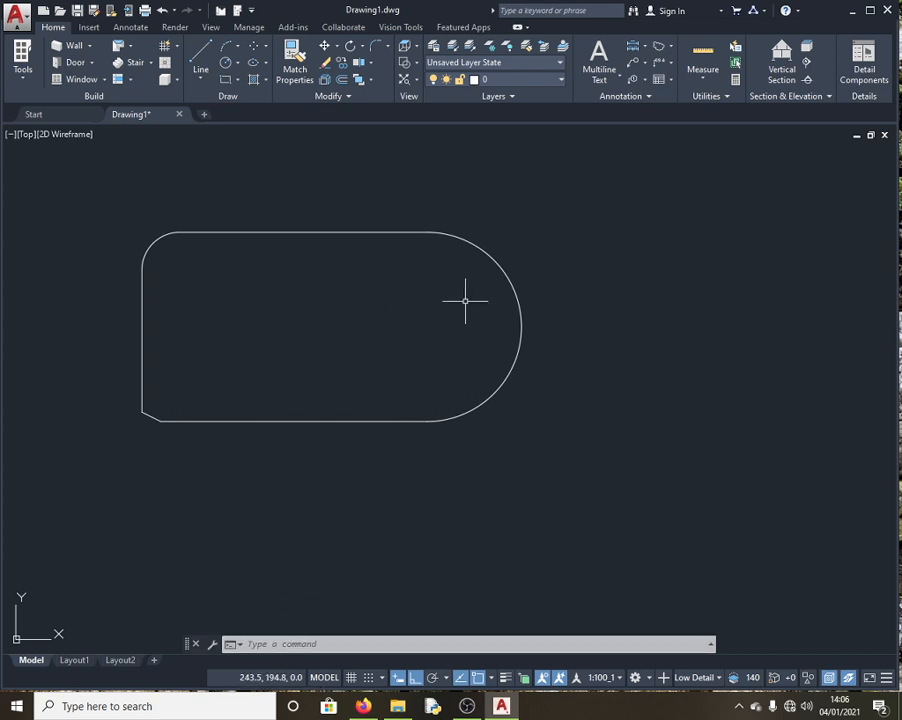
Try hatching the outline with the ANGLE pattern by selecting its boundary objects
left_click(277, 646)
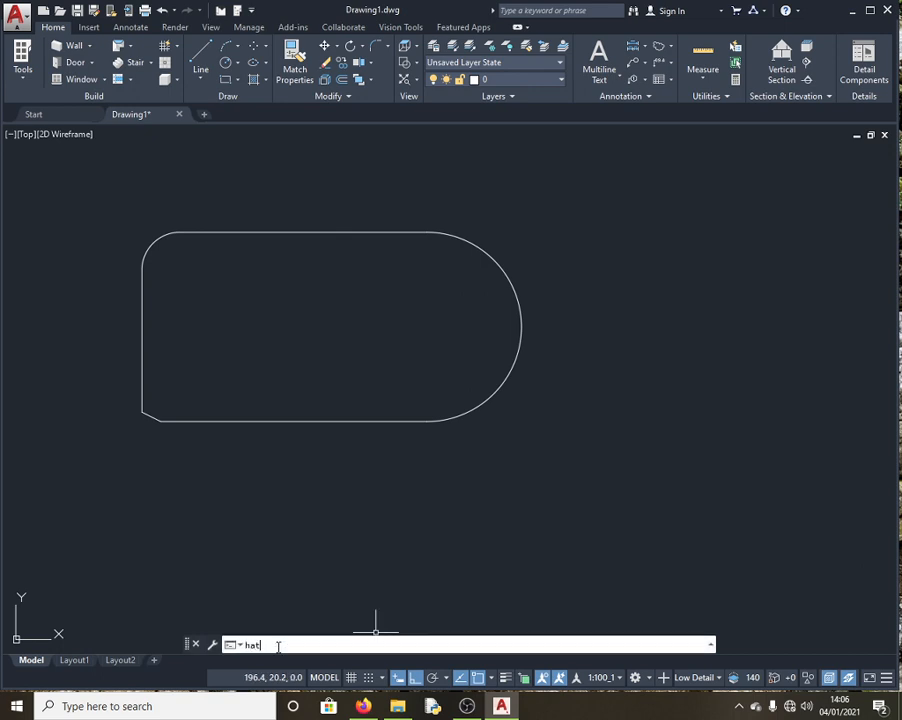
type("hatch")
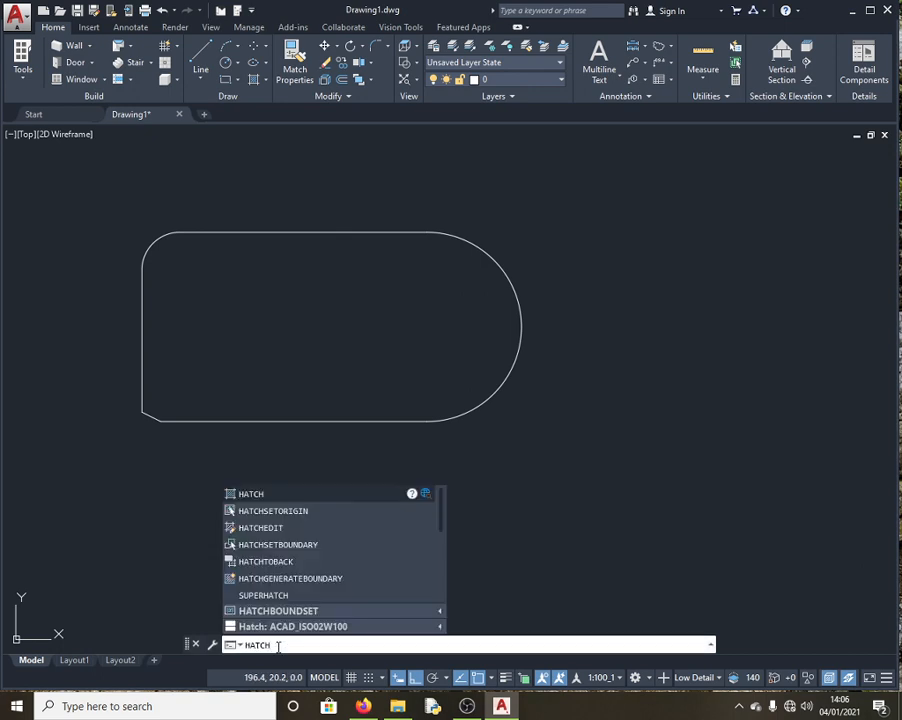
key("Return")
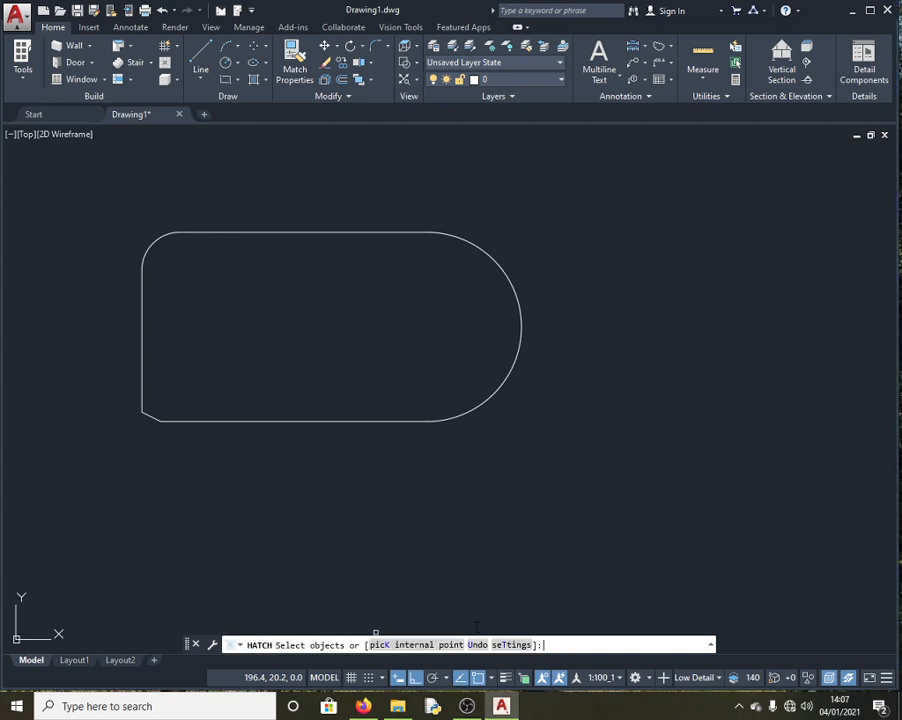
left_click(378, 350)
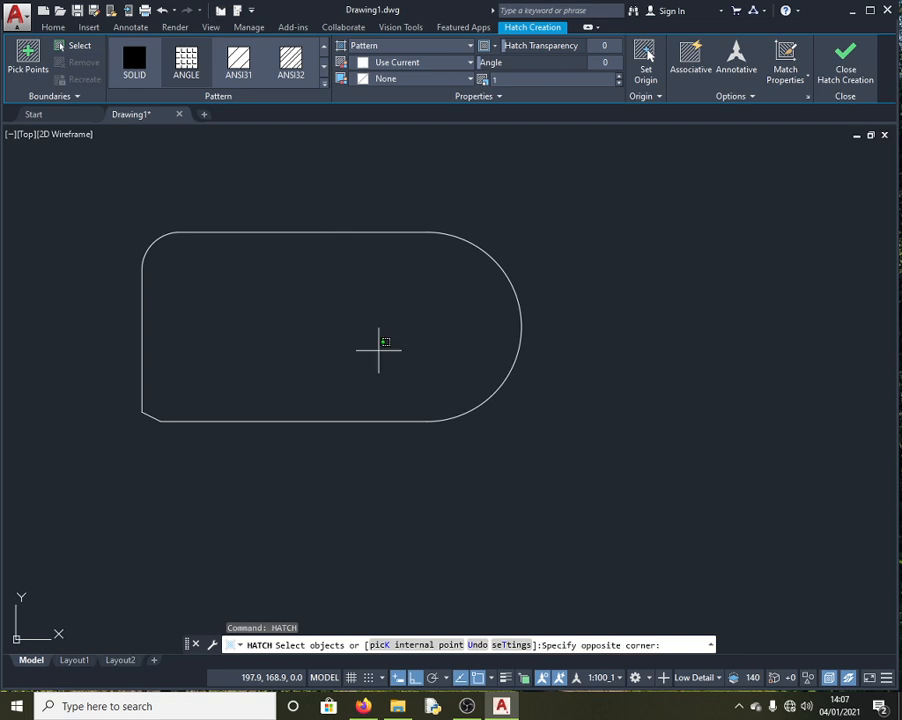
left_click(377, 350)
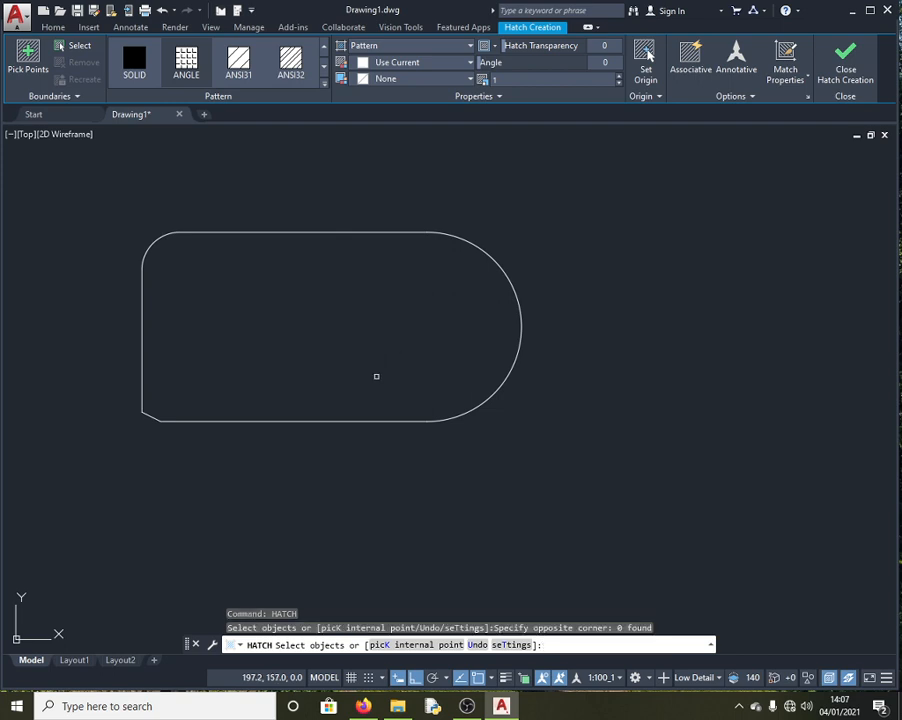
mouse_move(607, 494)
left_mouse_down()
mouse_move(111, 308)
mouse_move(127, 185)
mouse_move(378, 181)
left_mouse_up()
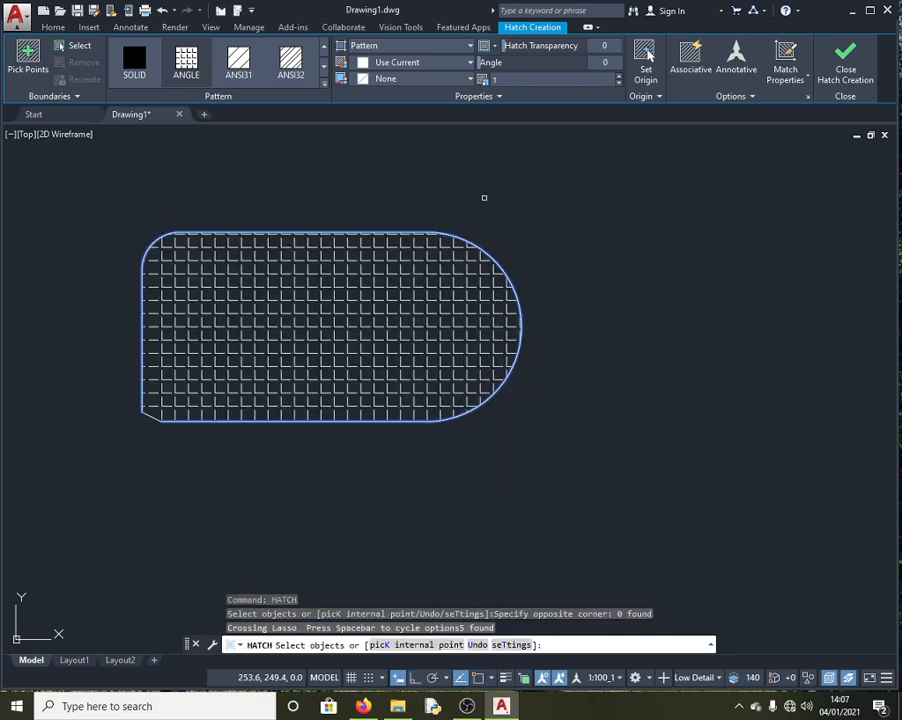
Try the ANSI31, ANSI32 and ANGLE patterns on the hatch, and undo the hatch
left_click(238, 62)
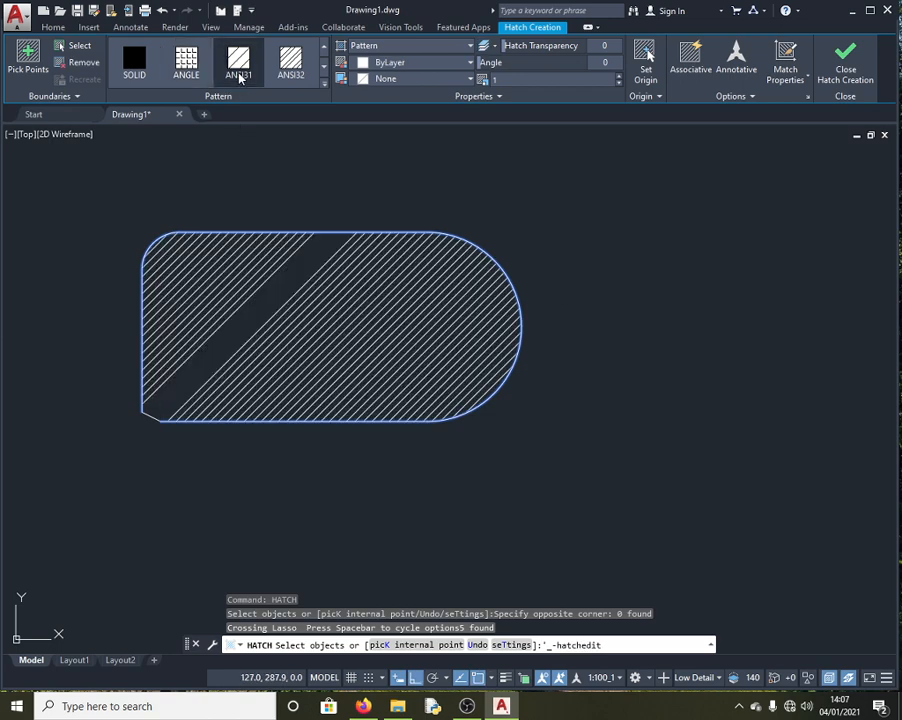
left_click(288, 70)
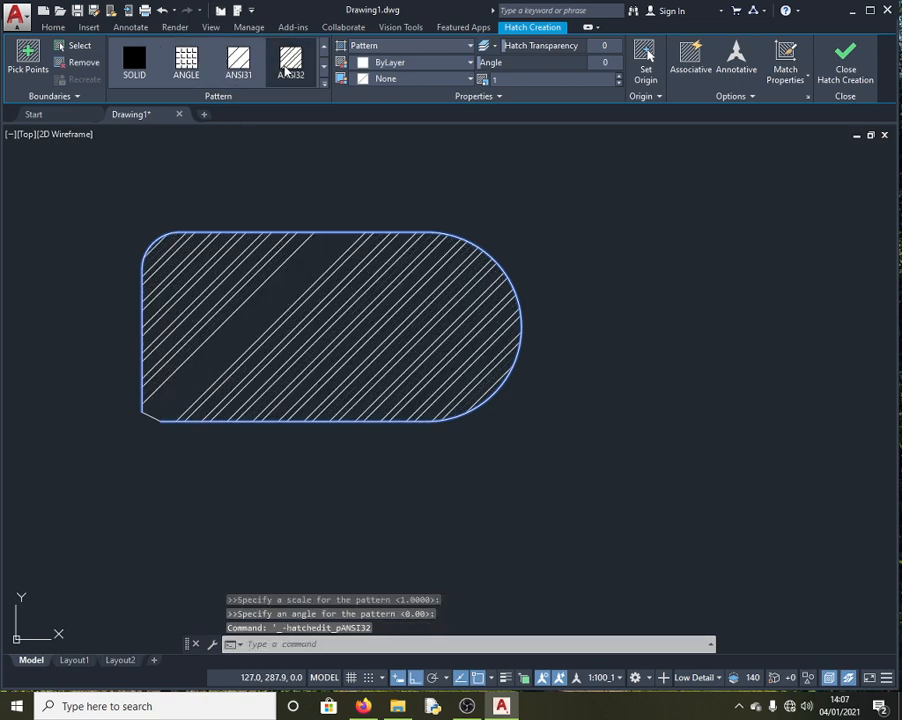
left_click(197, 73)
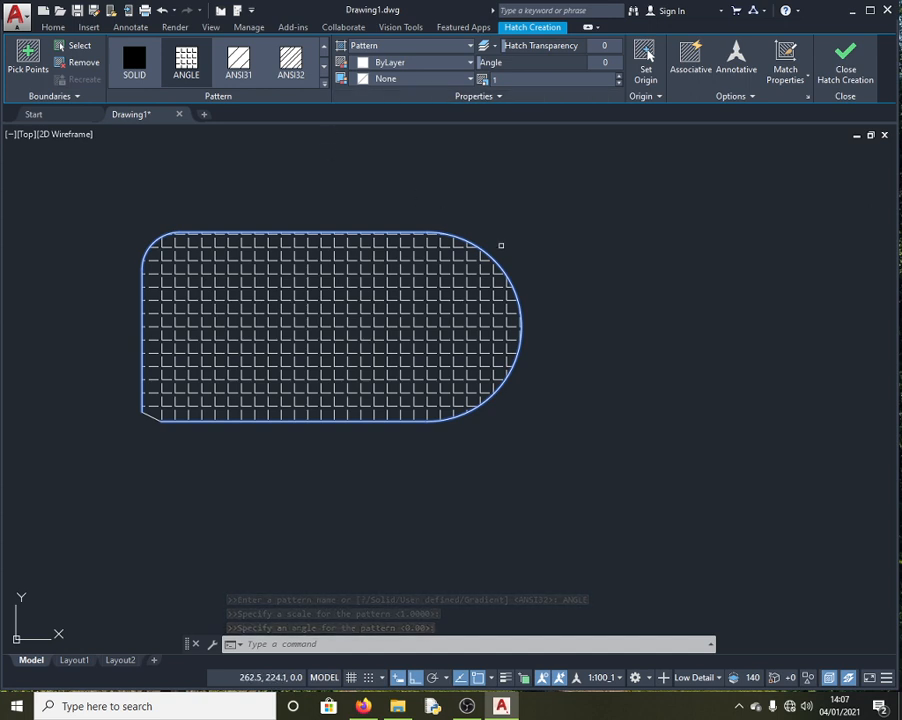
key("ctrl+z")
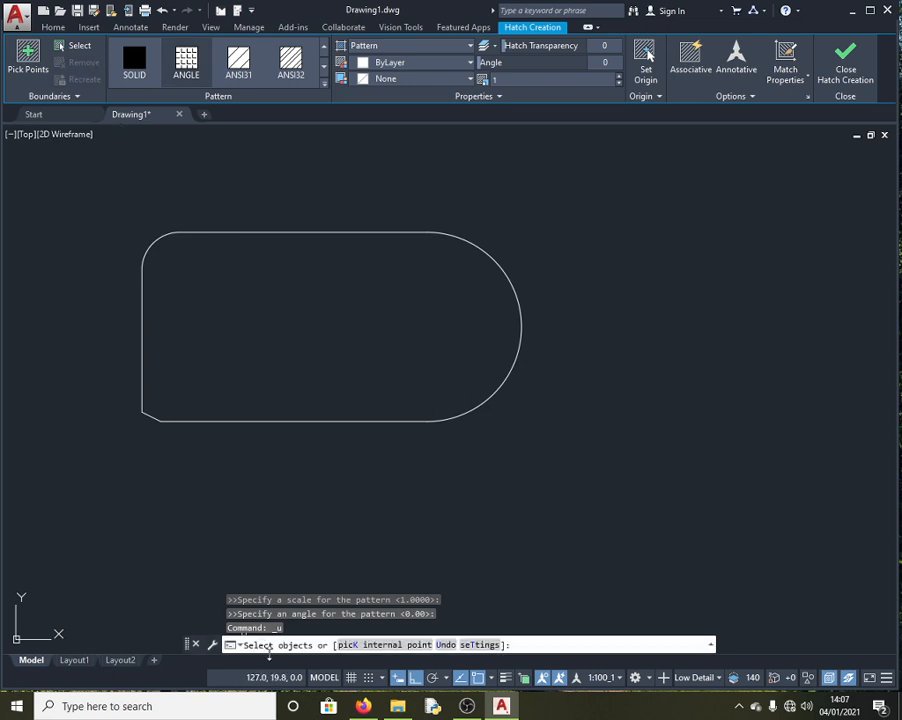
key("Escape")
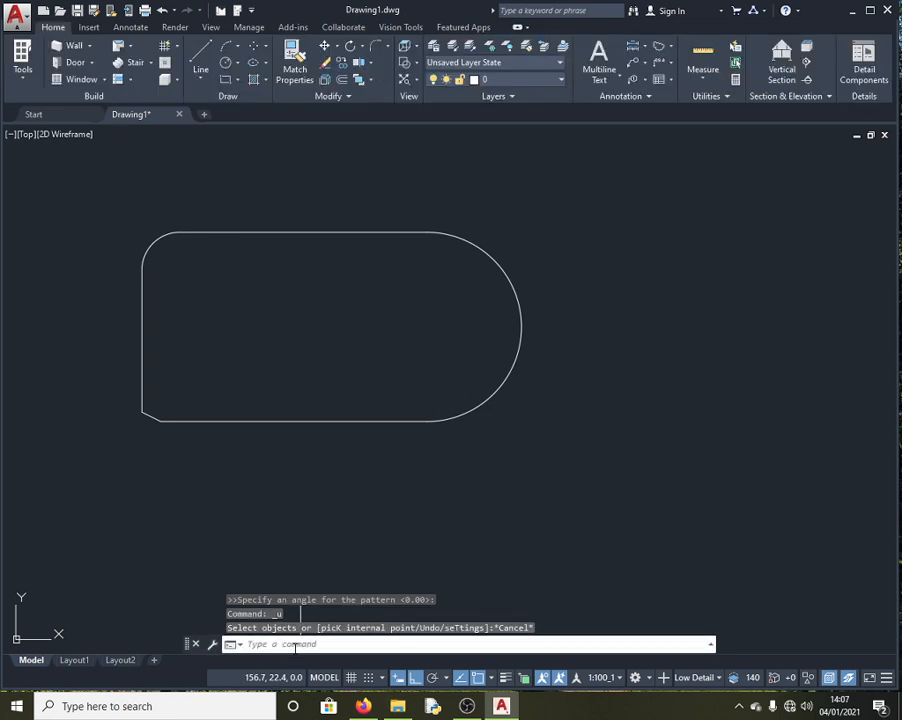
Try rotating the whole outline by 45 degrees about a base point below its round end, and undo the rotation
left_click(295, 645)
type("ROTATE")
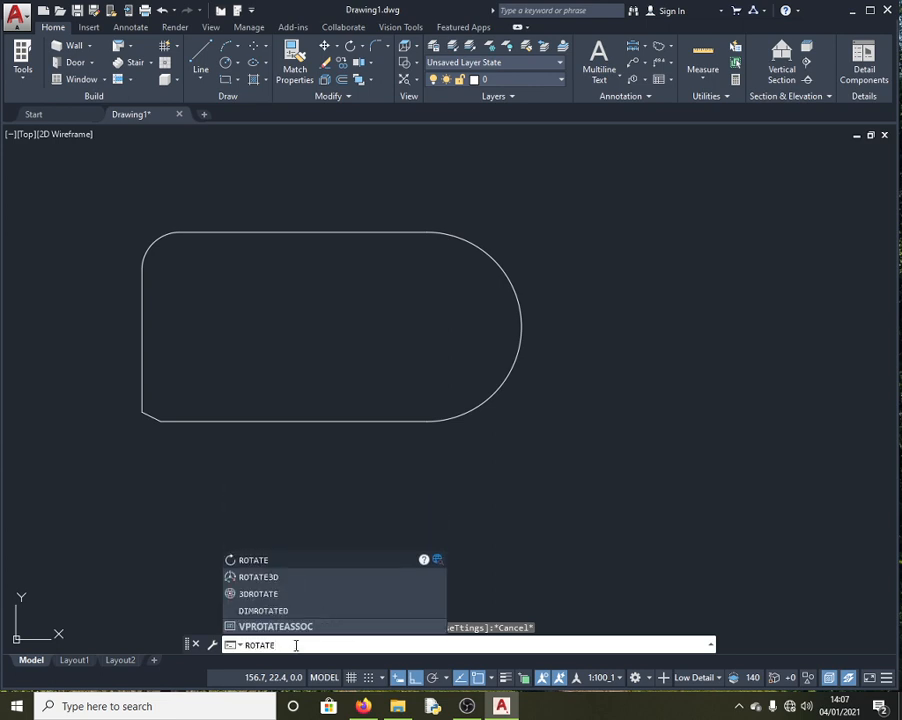
key("Return")
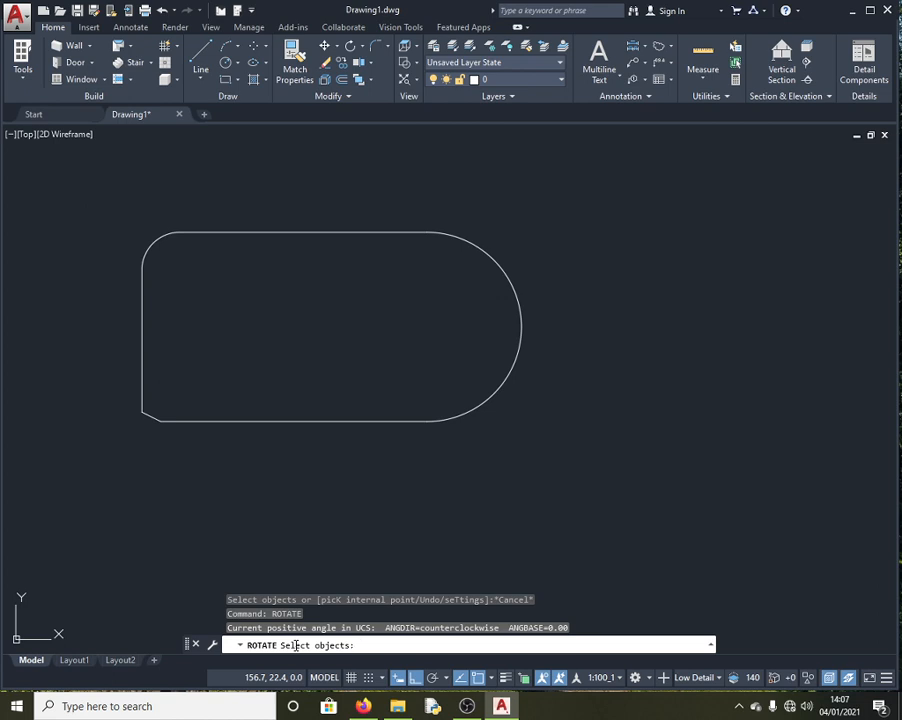
mouse_move(667, 519)
left_mouse_down()
mouse_move(178, 492)
mouse_move(80, 417)
mouse_move(390, 161)
mouse_move(530, 158)
mouse_move(632, 382)
left_mouse_up()
key("Return")
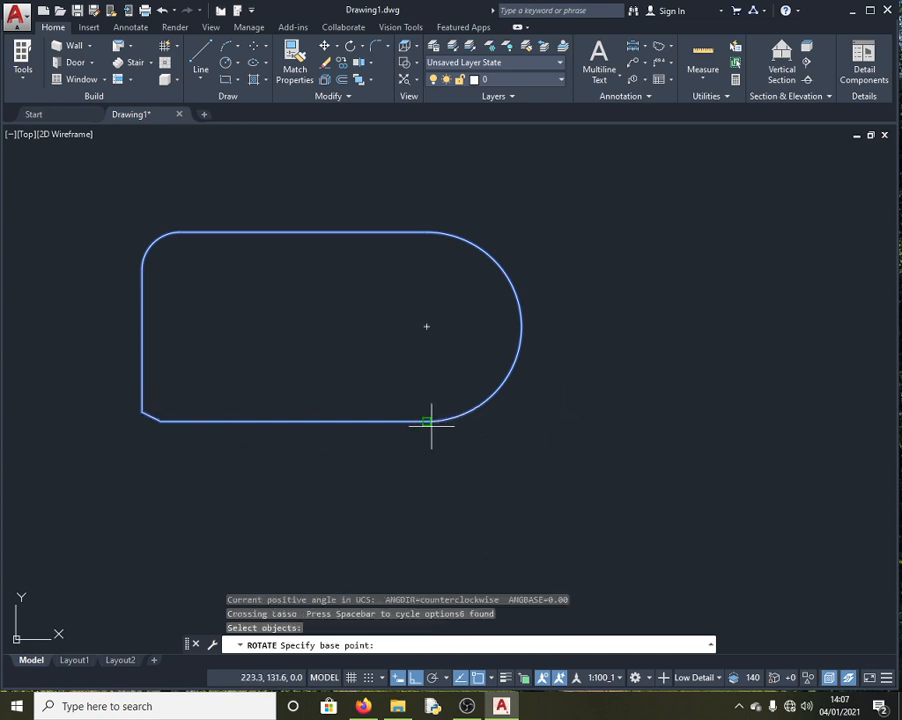
left_click(526, 461)
left_click(526, 461)
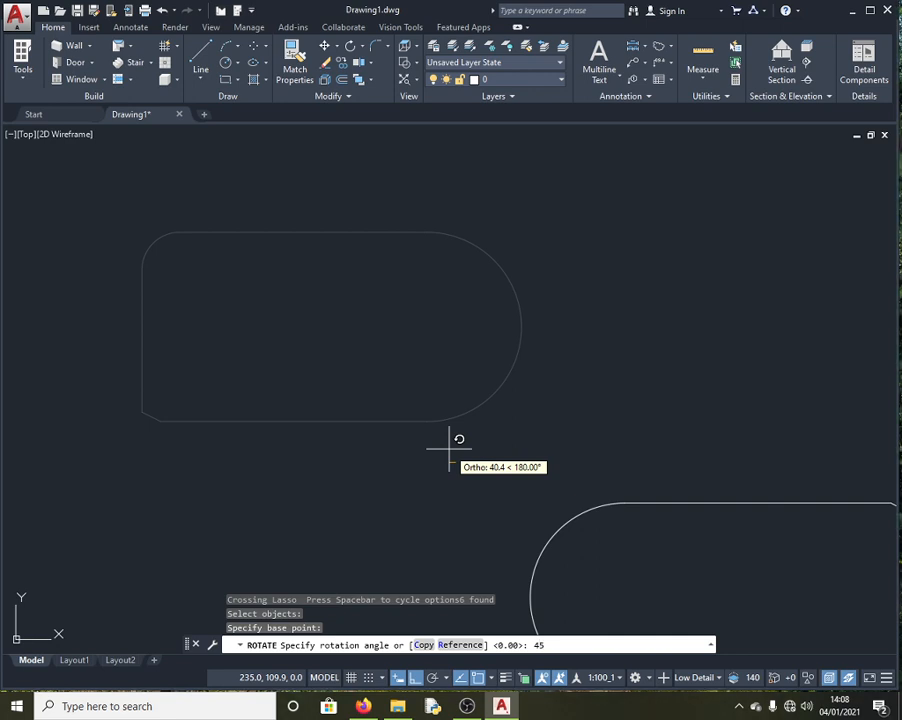
key("Return")
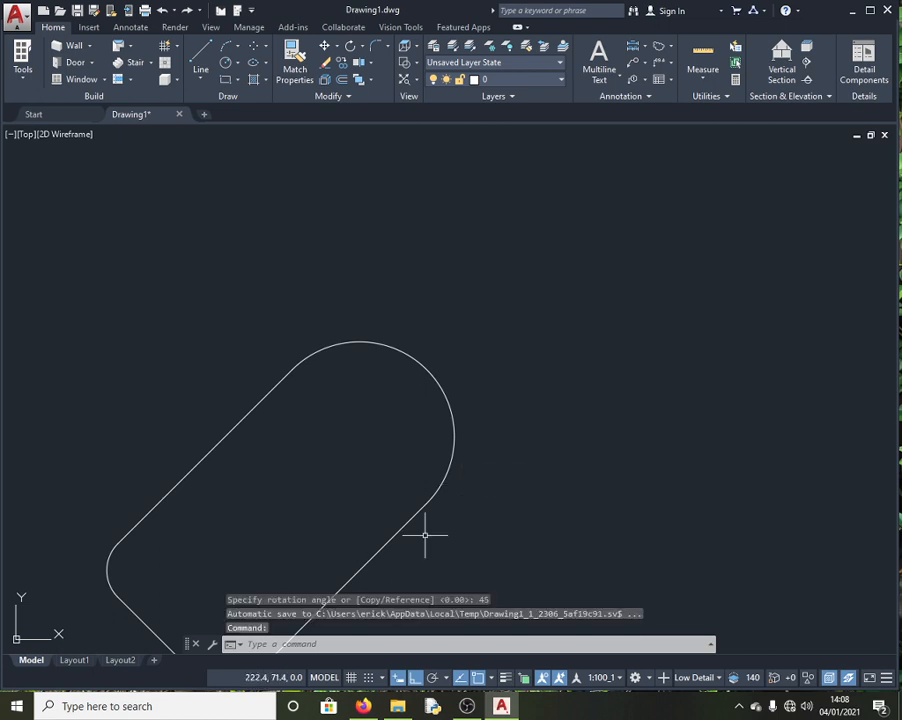
key("ctrl+z")
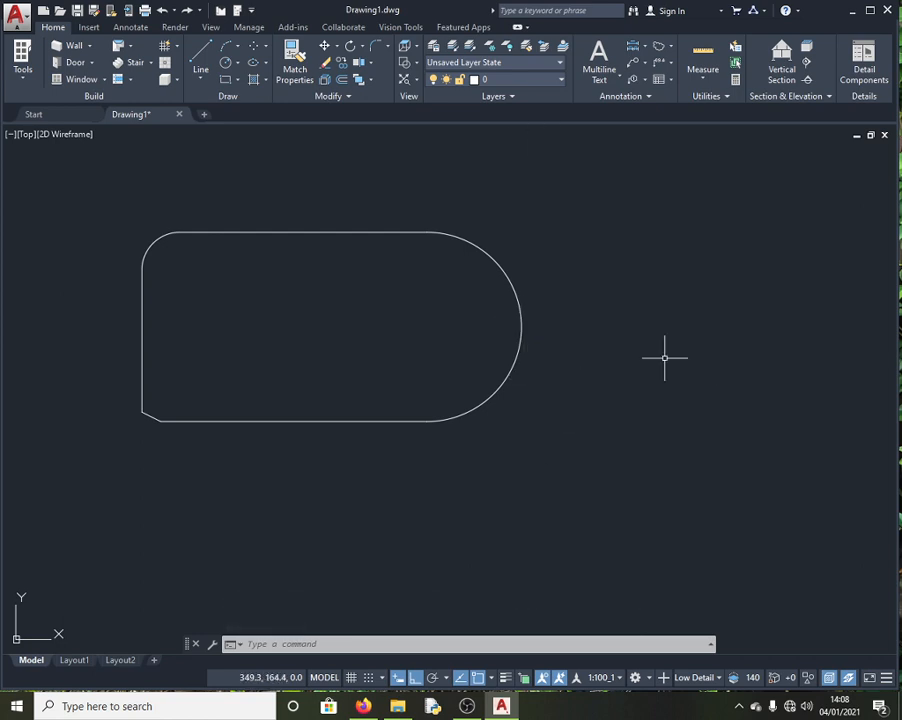
Try mirroring the whole outline across a vertical line through its round end, keeping the source objects, and undo the mirror
left_click(257, 645)
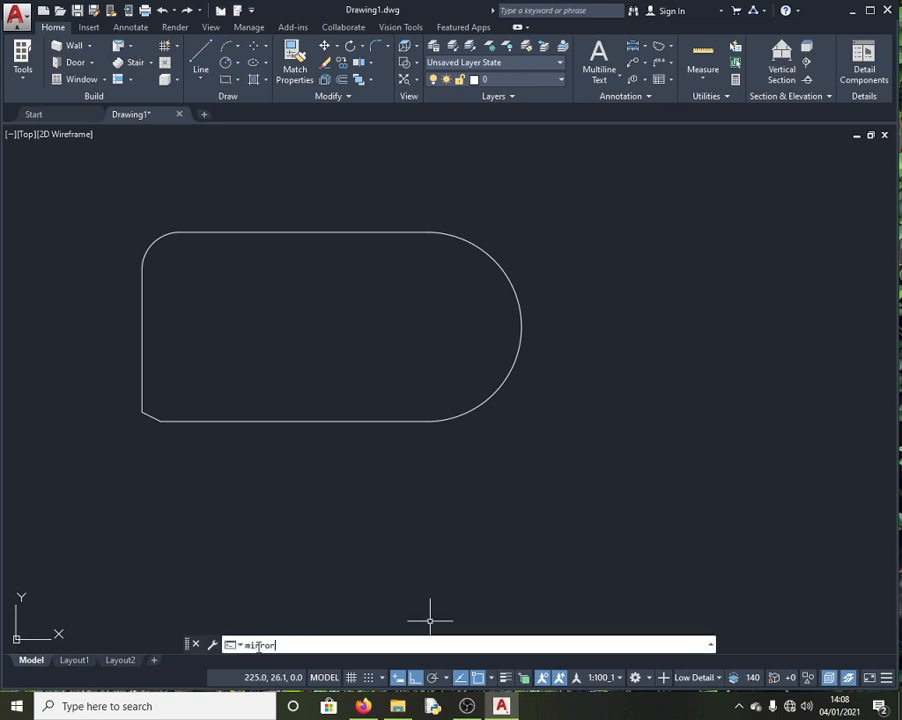
type("mirror")
key("Return")
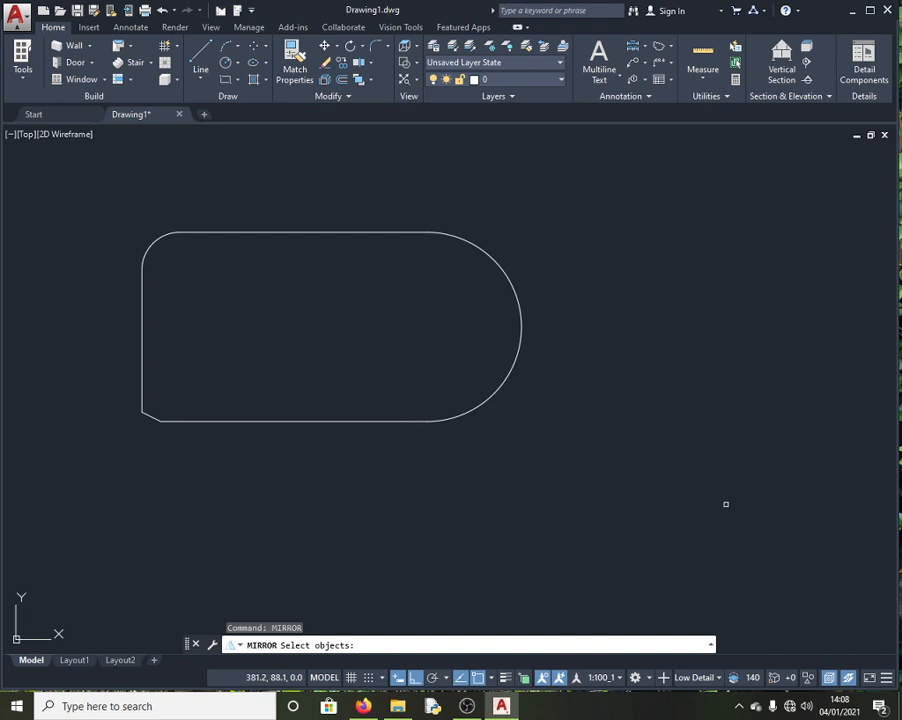
mouse_move(719, 527)
left_mouse_down()
mouse_move(58, 510)
mouse_move(132, 204)
mouse_move(362, 140)
mouse_move(510, 138)
left_mouse_up()
key("Return")
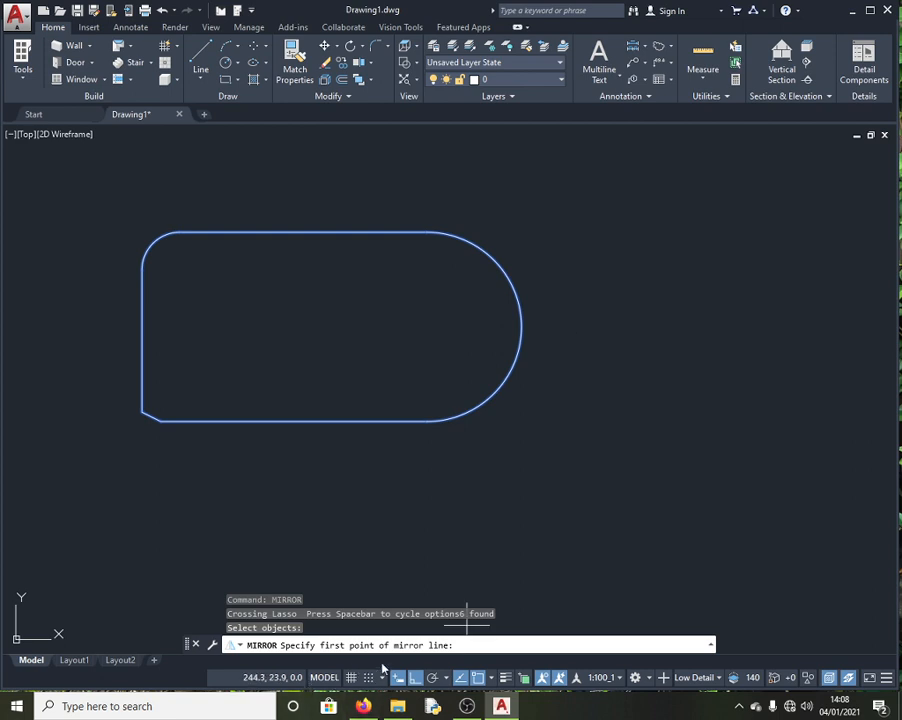
left_click(521, 326)
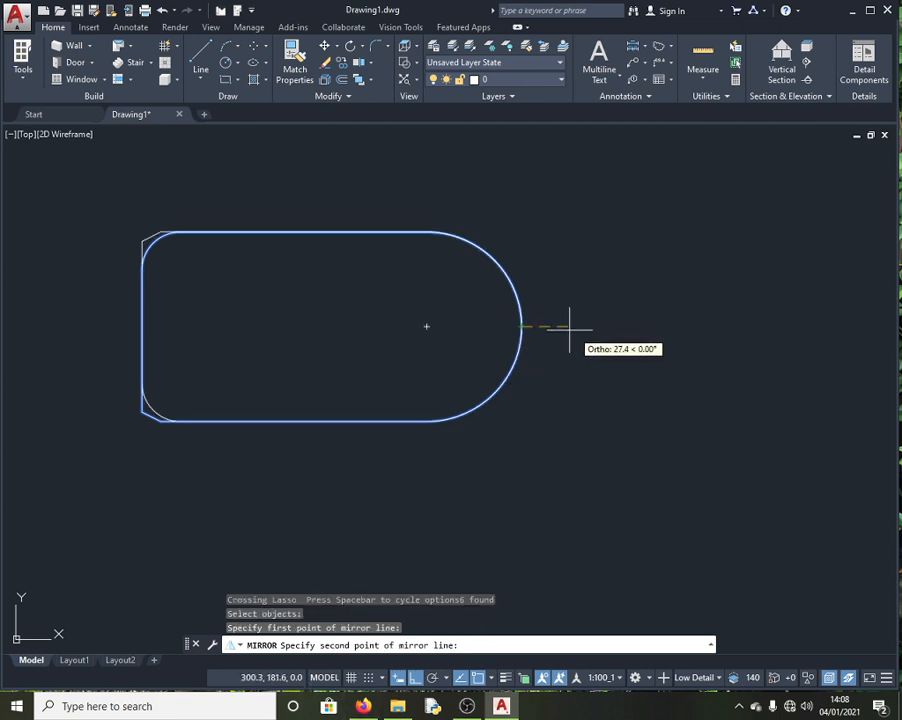
left_click(504, 406)
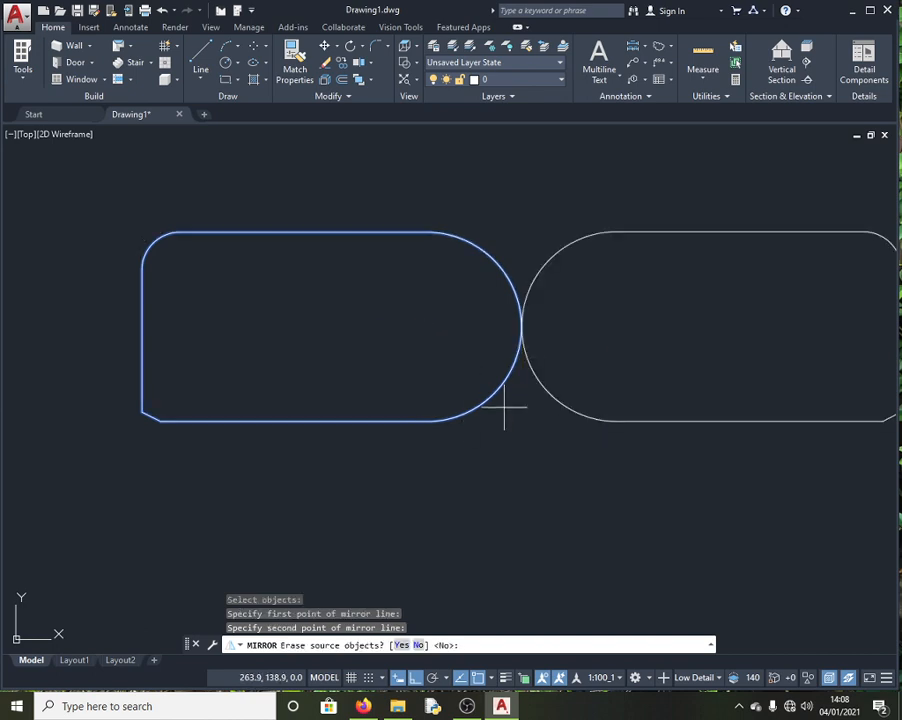
key("Return")
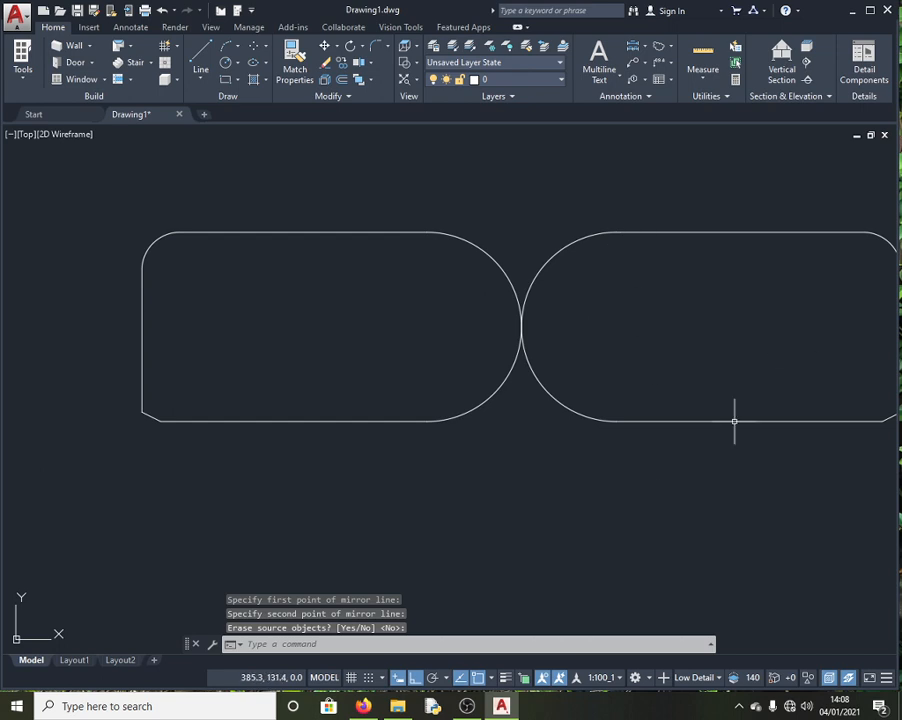
scroll(484, 457, "down", 2)
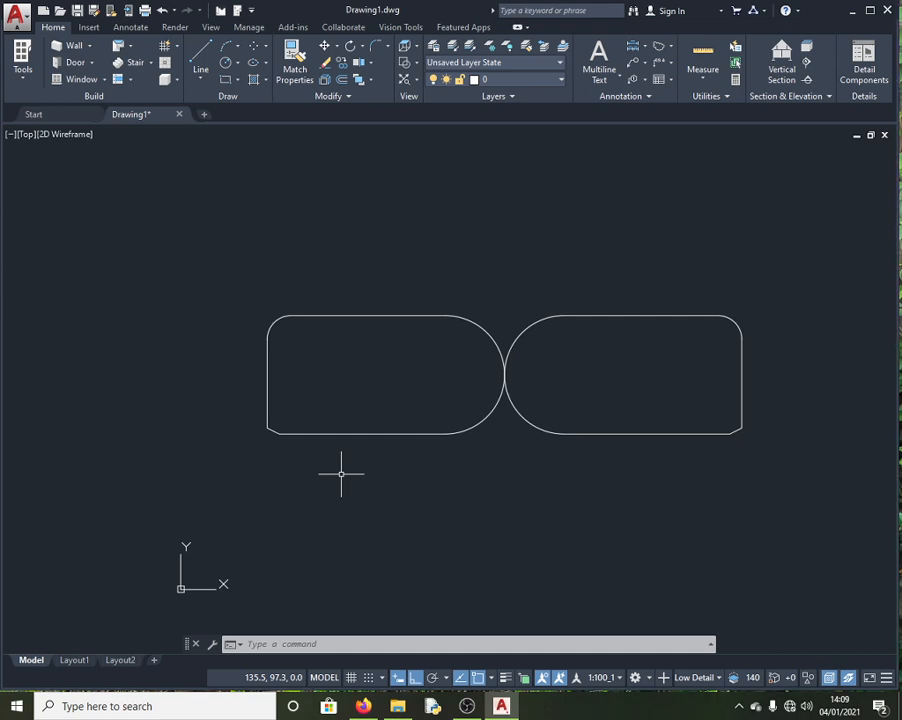
scroll(341, 474, "up", 2)
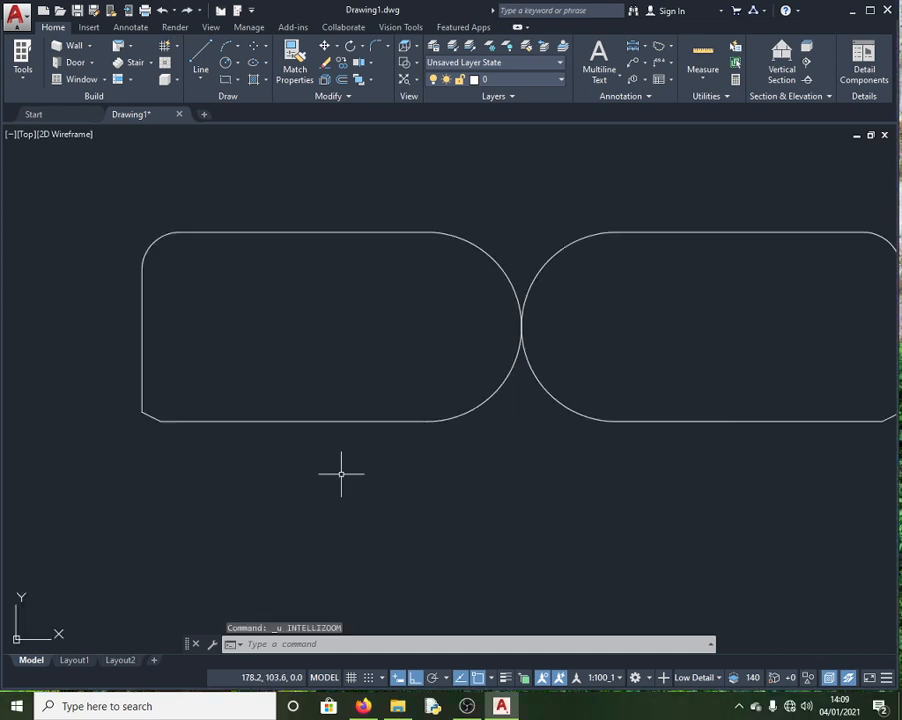
key("ctrl+z")
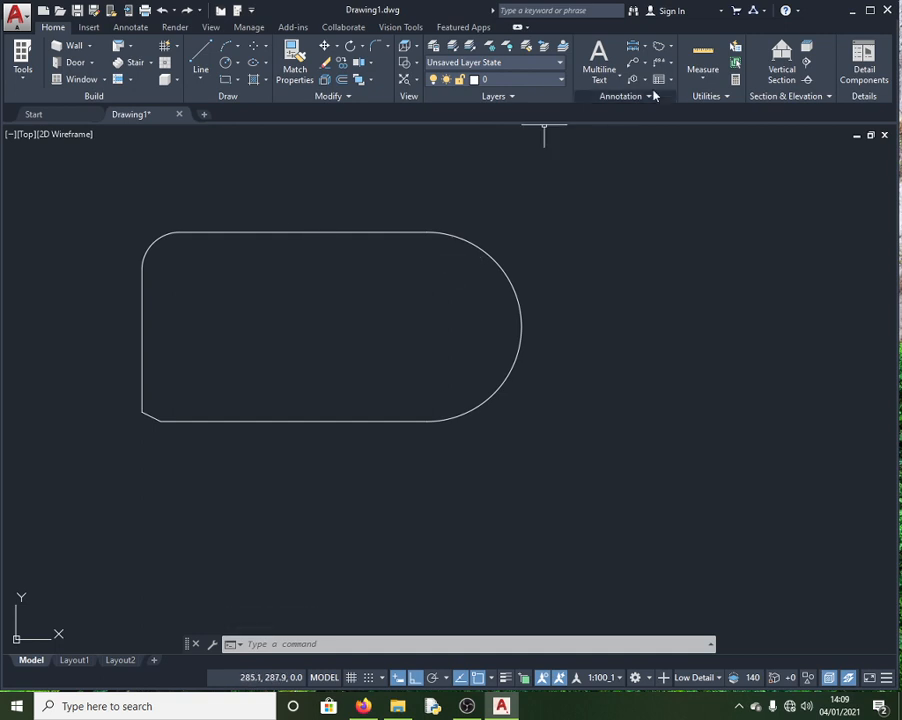
Make the dm layer current and add a linear dimension above the outline's straight top edge
left_click(646, 53)
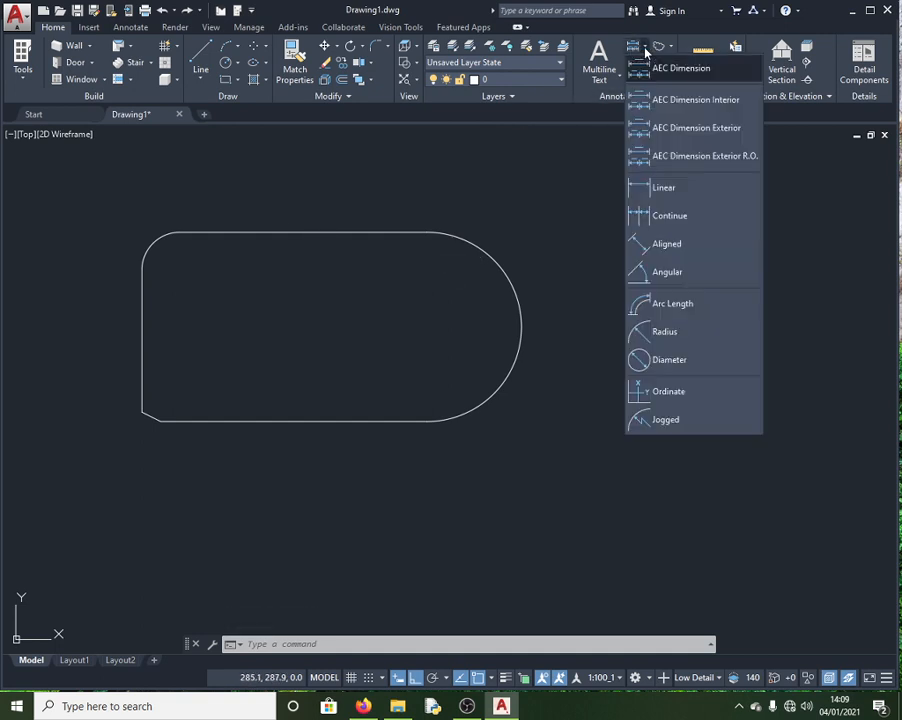
left_click(674, 185)
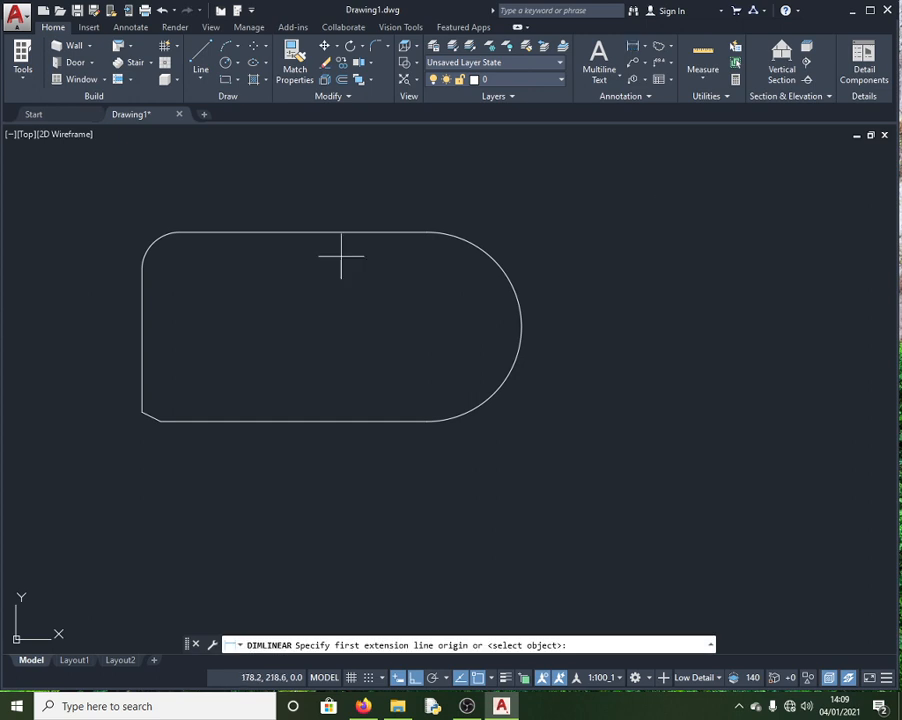
left_click(561, 82)
left_click(497, 131)
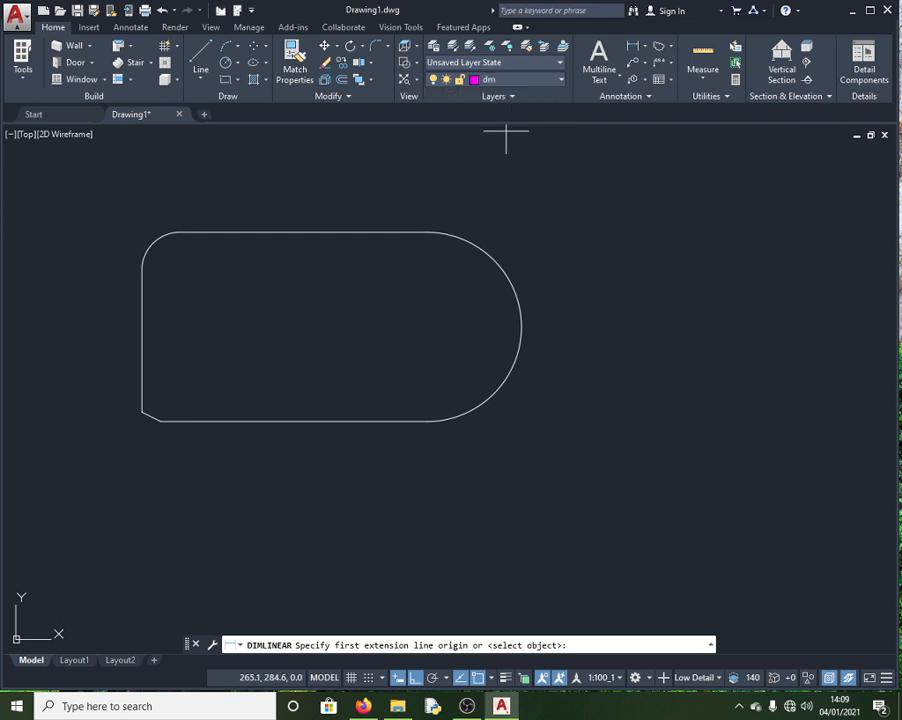
left_click(179, 232)
left_click(428, 232)
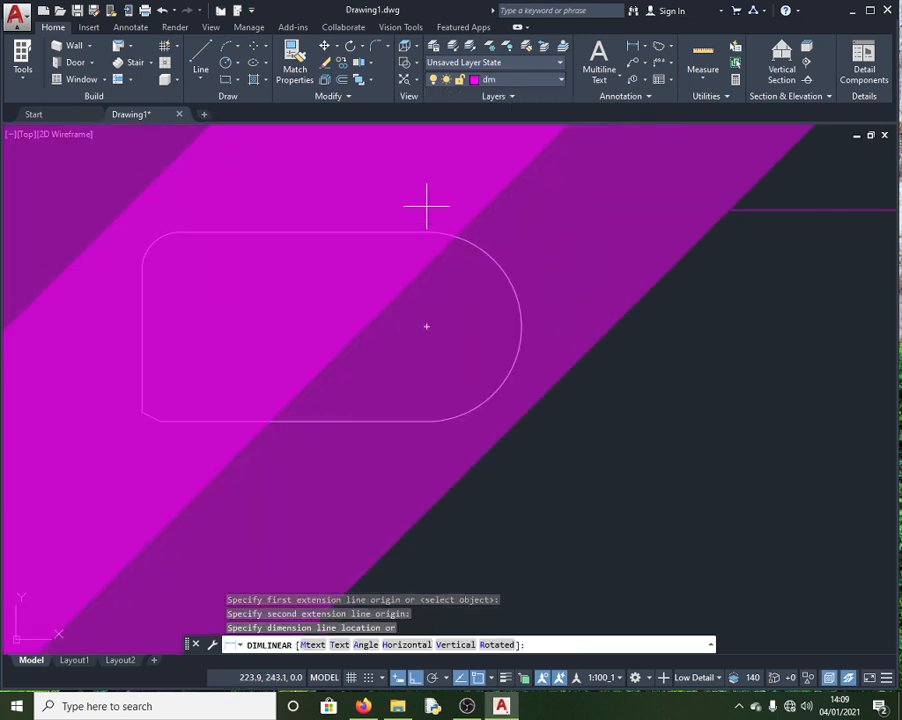
left_click(338, 166)
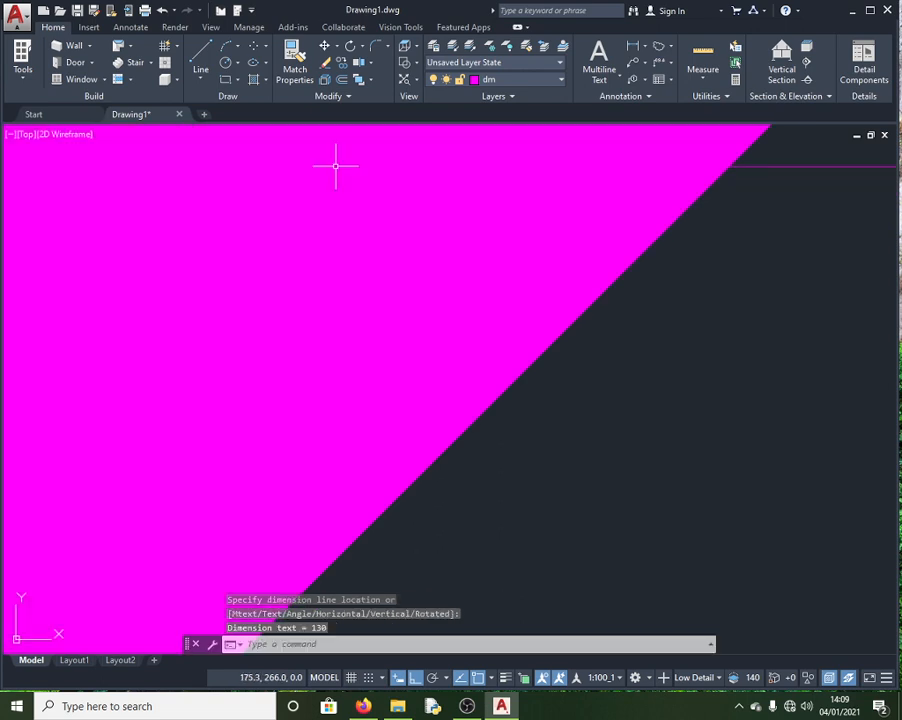
Apply the ISO-25 dimension style to the linear dimension above the outline
scroll(347, 242, "down", 3)
scroll(347, 242, "down", 5)
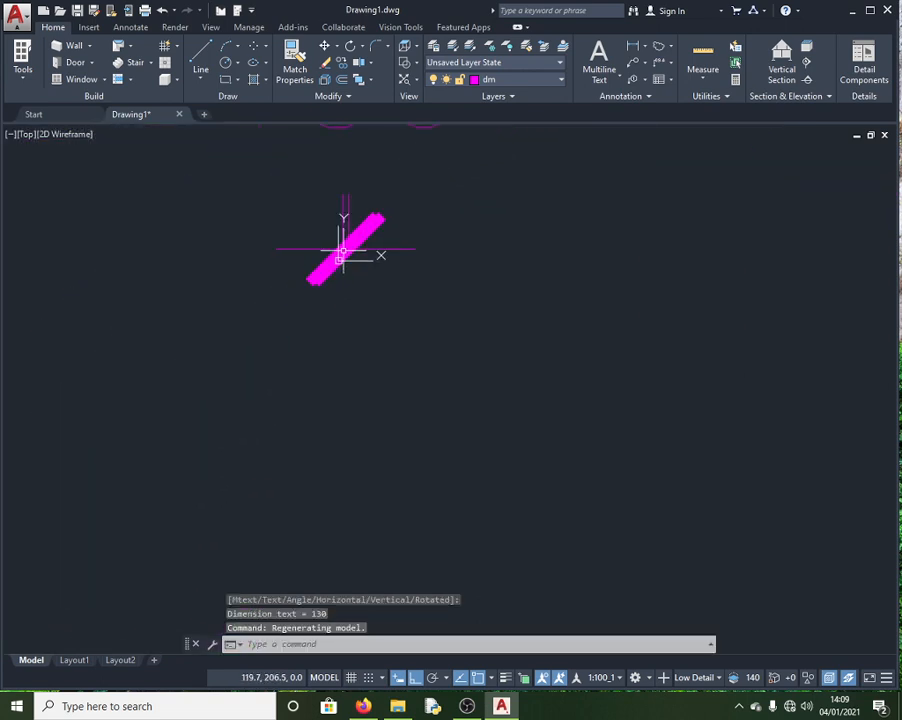
left_click(347, 167)
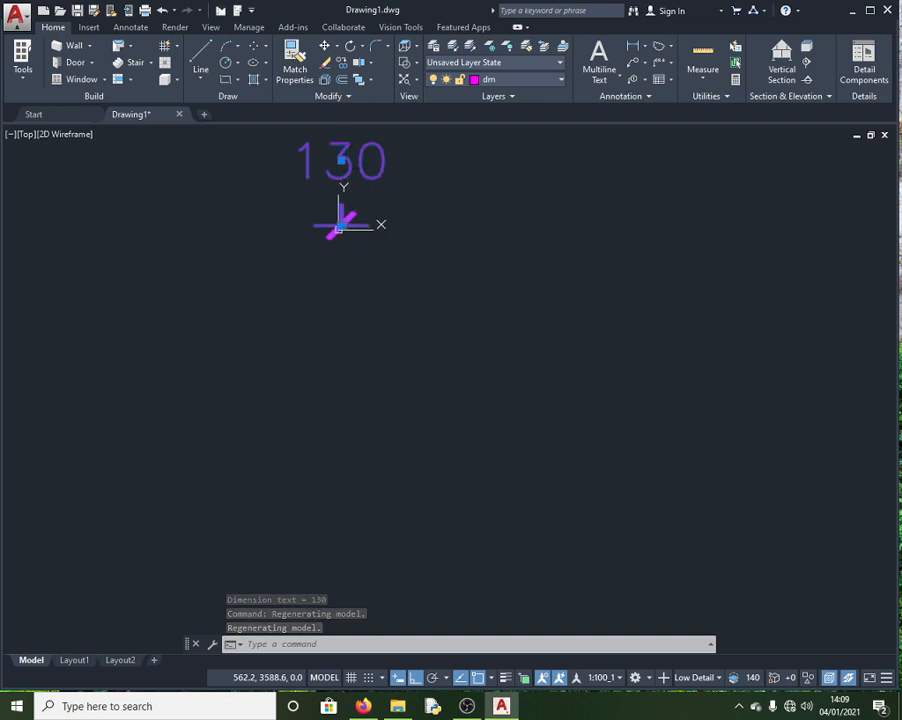
right_click(347, 167)
mouse_move(466, 237)
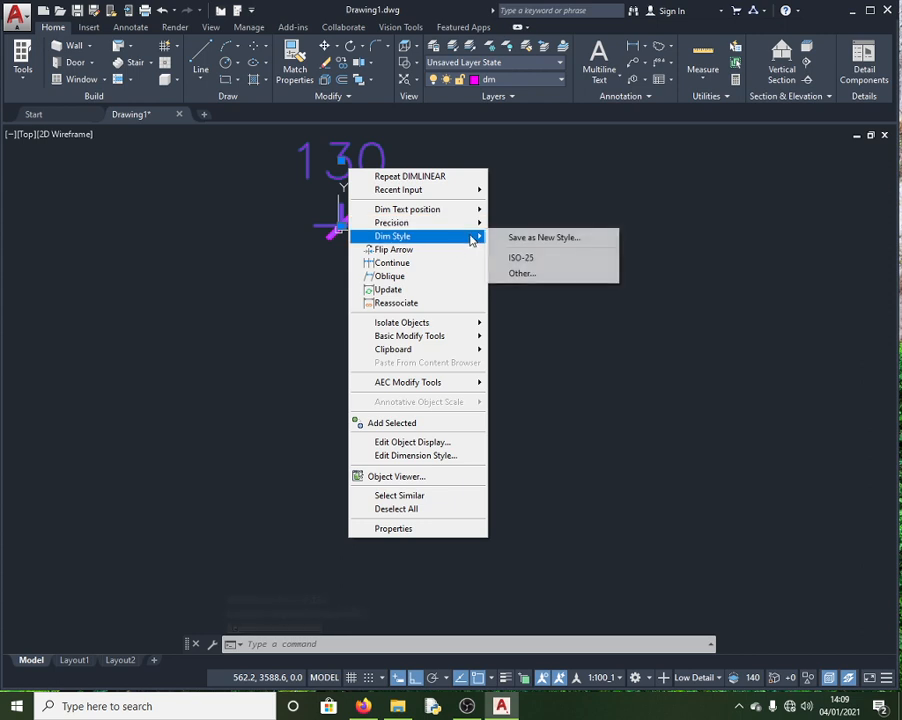
left_click(556, 259)
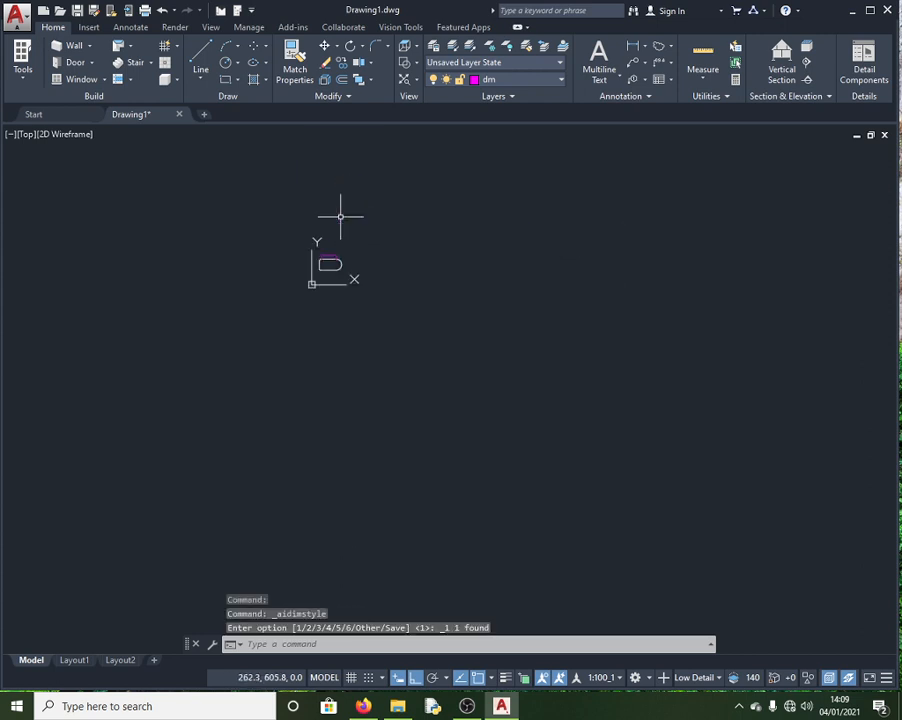
Move the linear dimension's line about 26 units down, closer to the outline's top edge
scroll(328, 264, "up", 10)
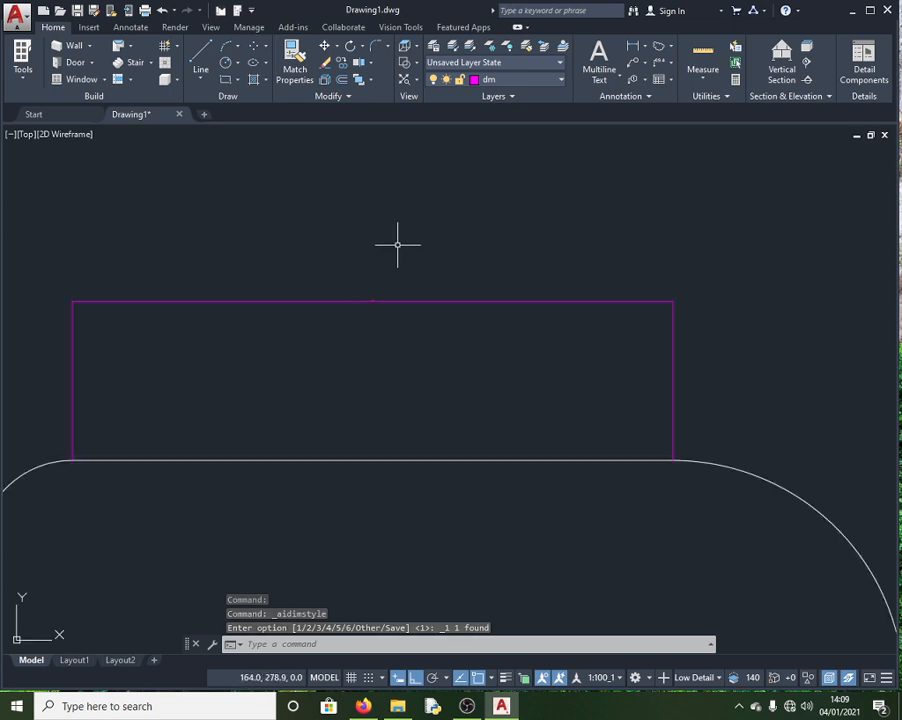
scroll(372, 300, "up", 8)
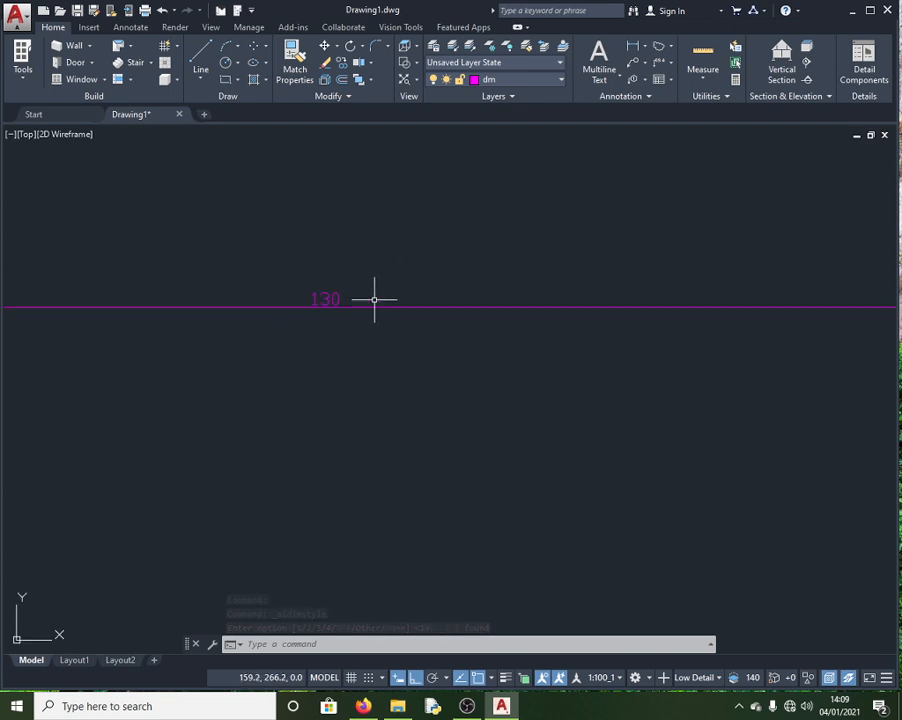
scroll(335, 307, "down", 5)
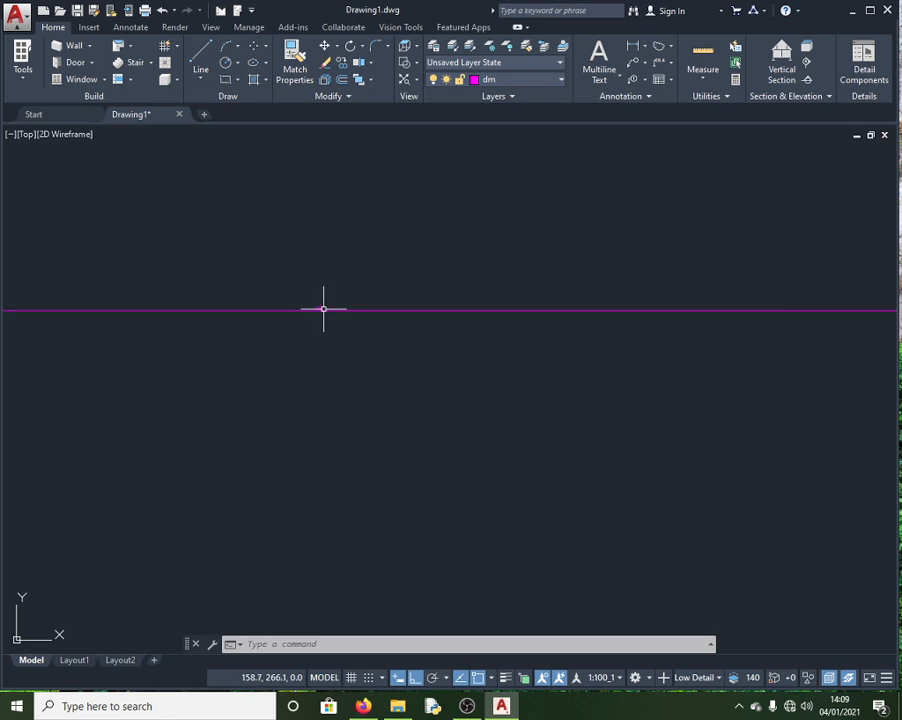
scroll(323, 309, "down", 3)
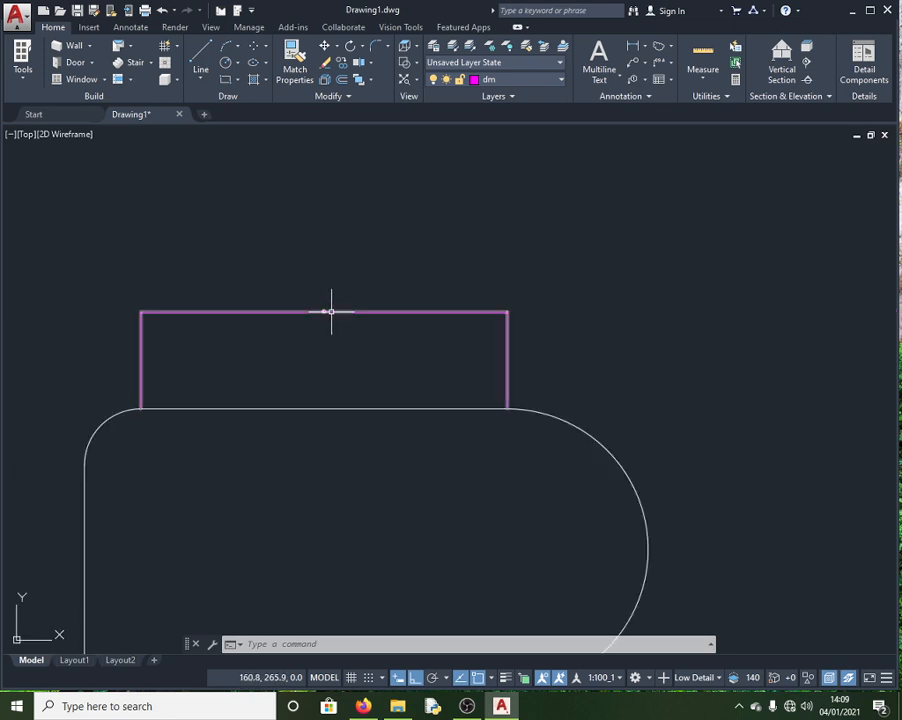
left_click(331, 311)
left_click(323, 311)
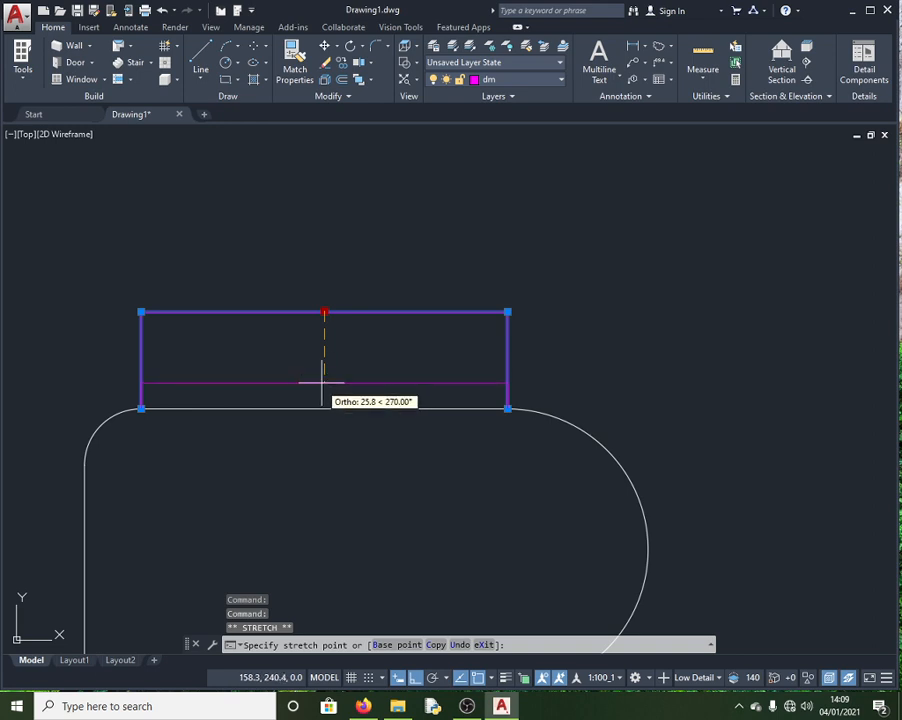
left_click(322, 378)
mouse_move(324, 382)
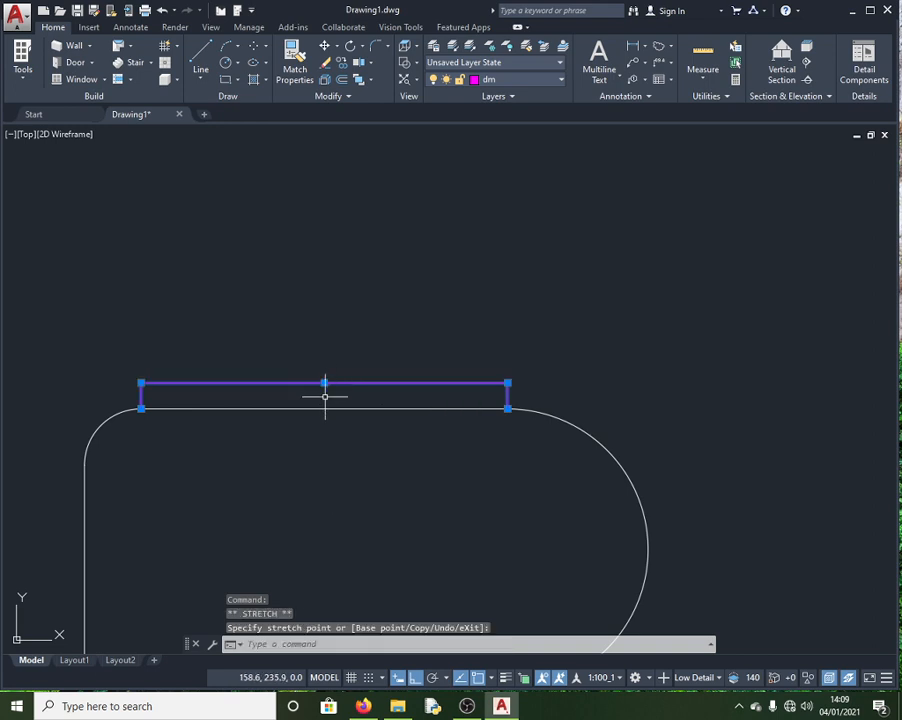
scroll(326, 395, "down", 6)
scroll(340, 438, "up", 6)
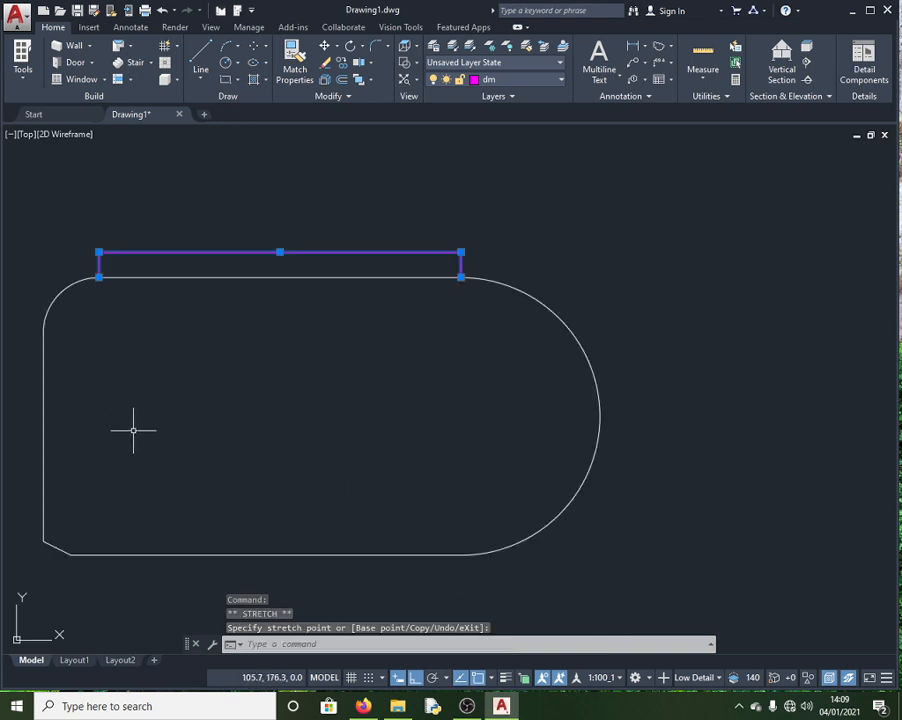
left_click(332, 212)
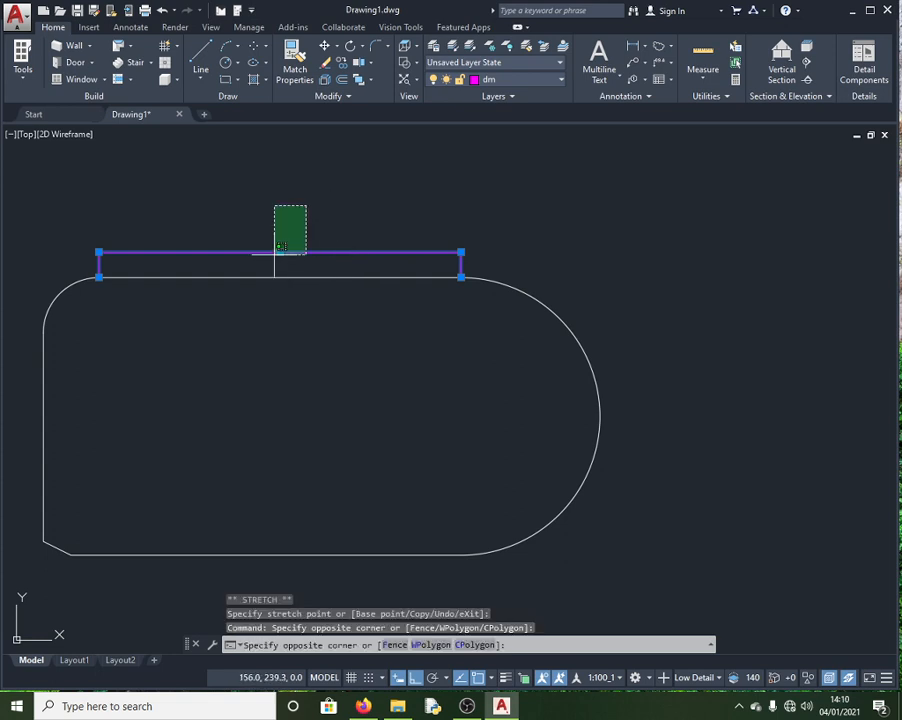
left_click(277, 251)
key("Escape")
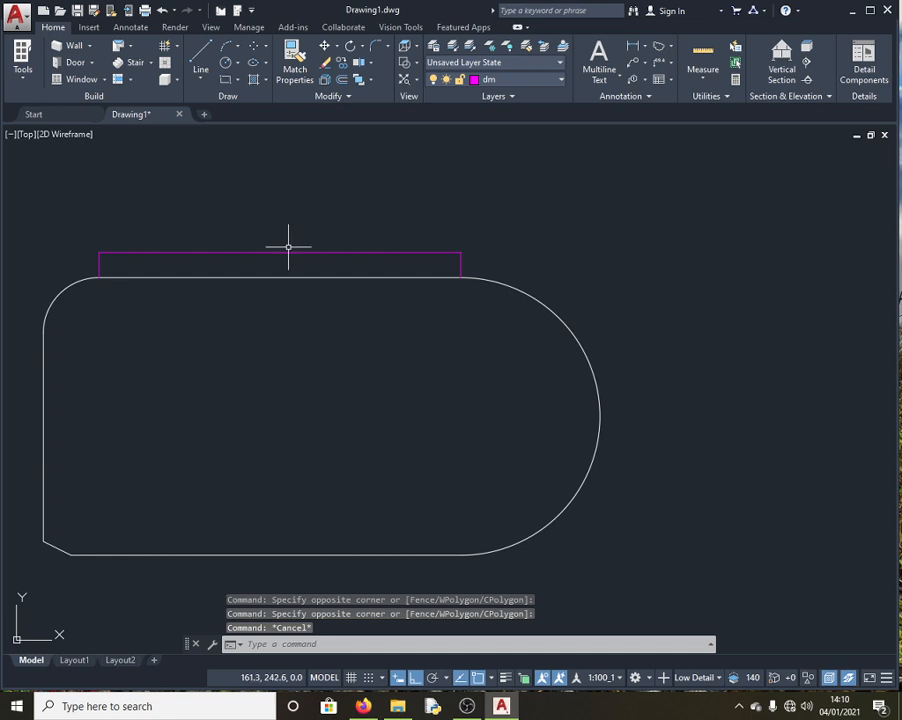
Examine the text and the available editing options of the linear dimension above the outline
scroll(280, 252, "up", 5)
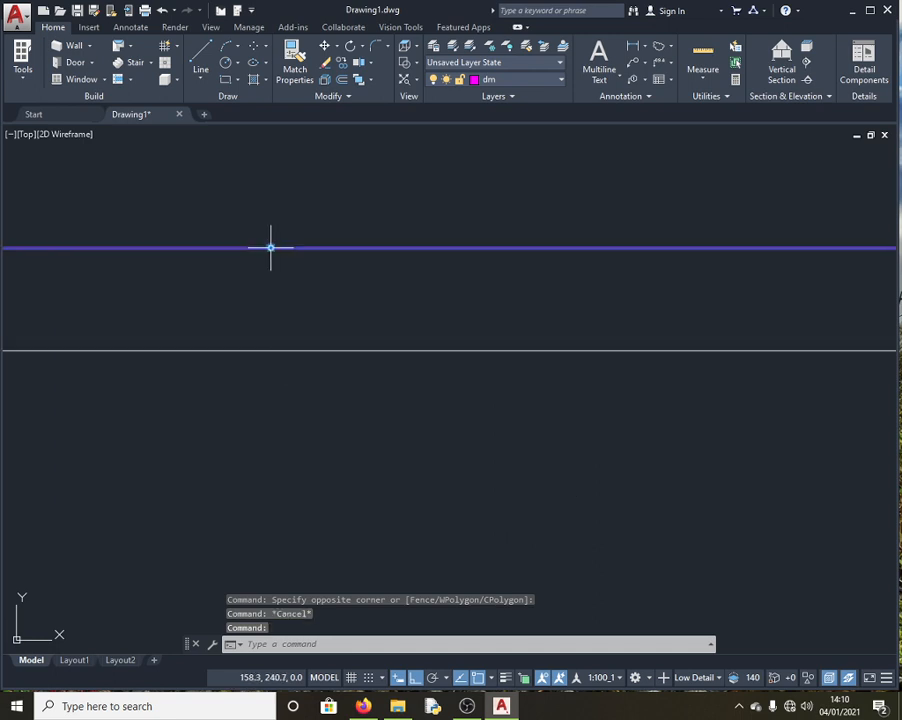
mouse_move(273, 250)
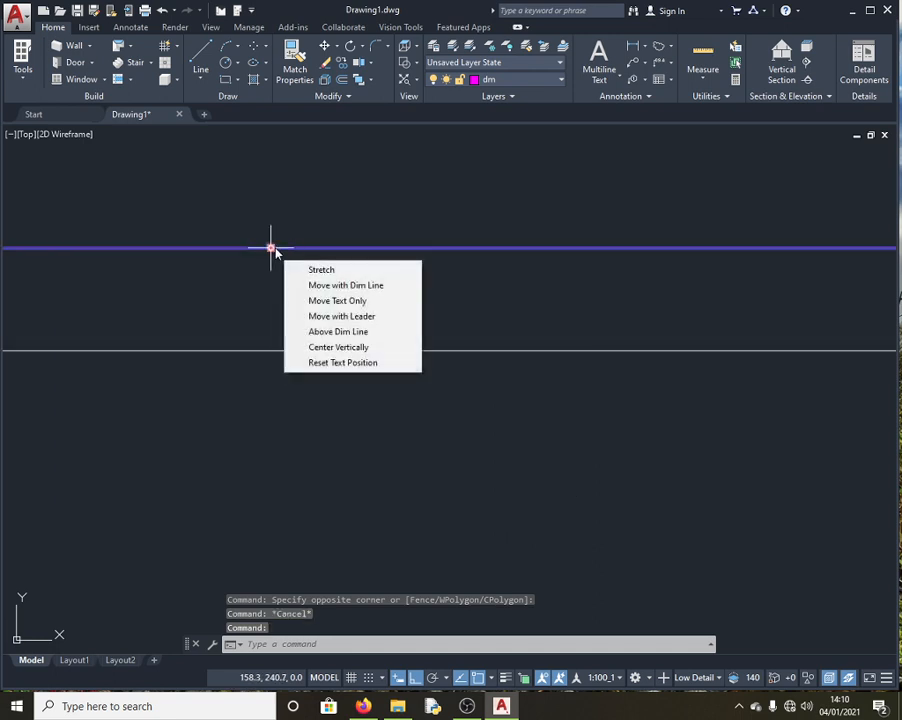
scroll(272, 244, "up", 4)
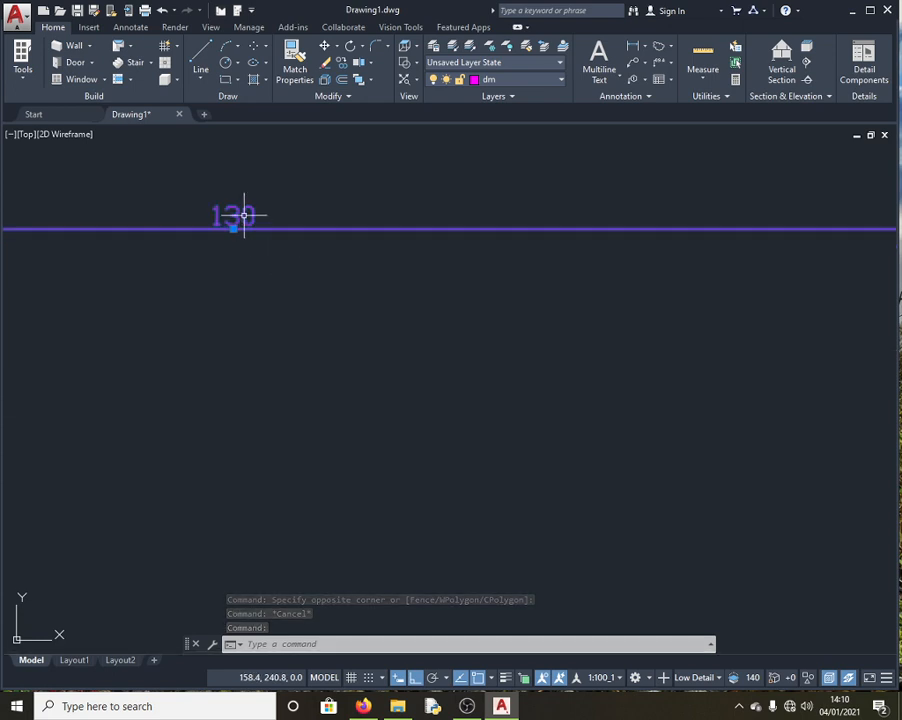
left_click(236, 212)
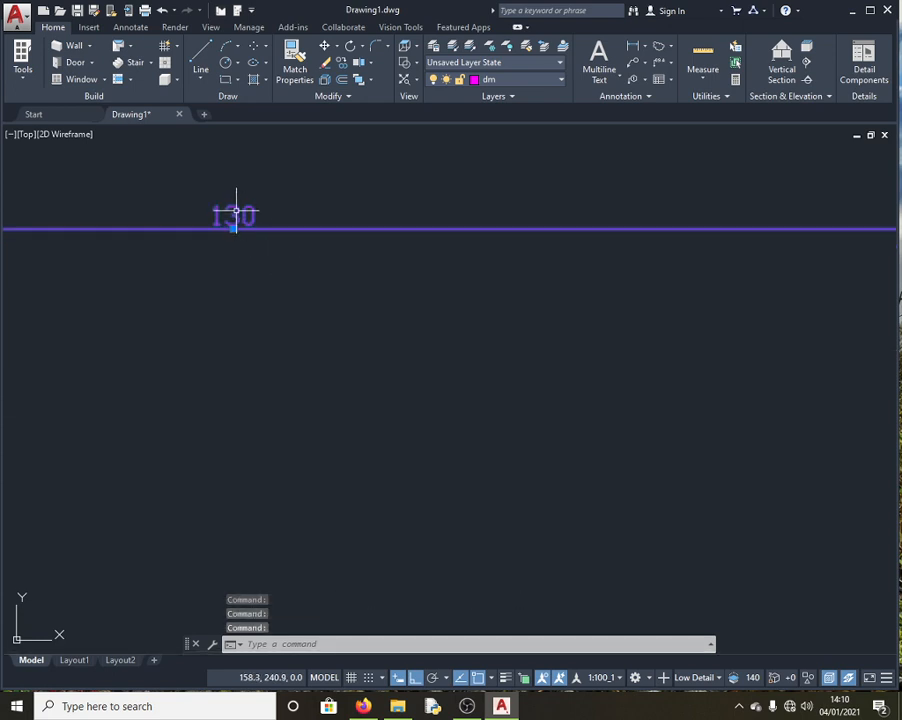
right_click(236, 212)
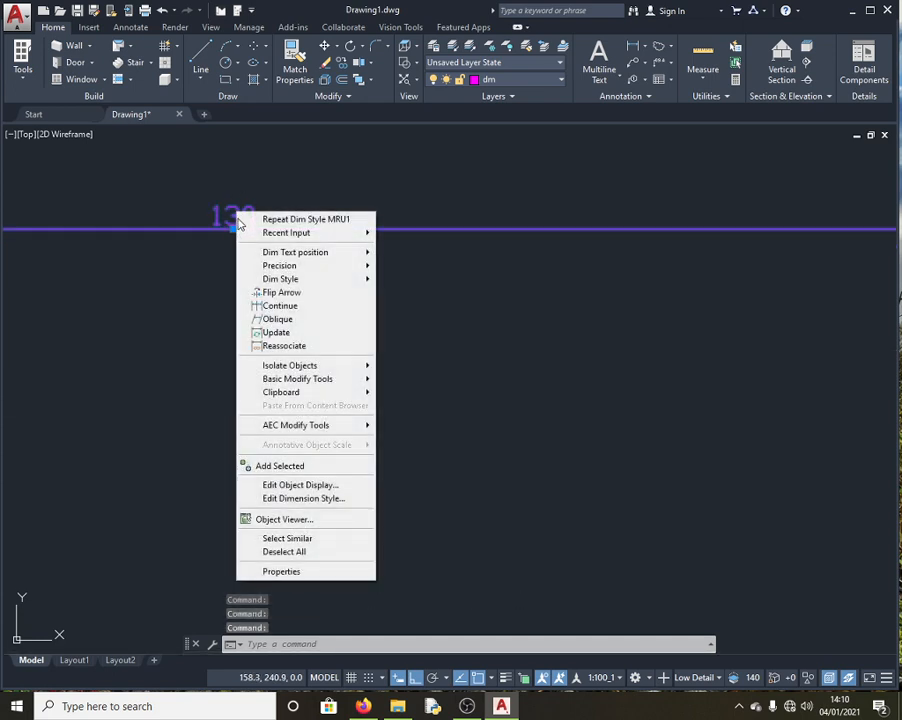
mouse_move(318, 256)
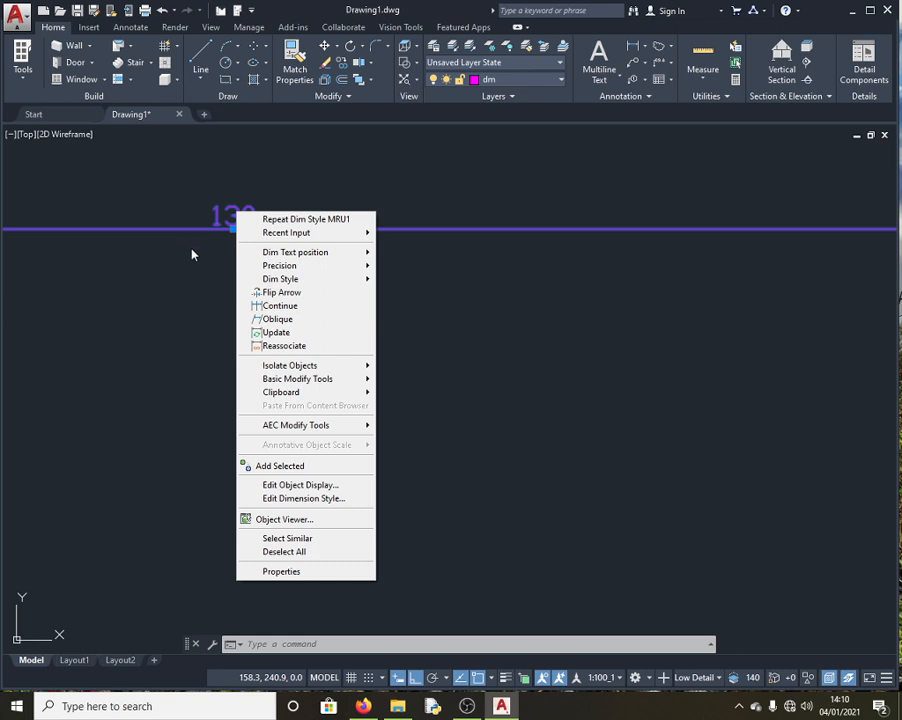
left_click(168, 234)
scroll(257, 289, "up", 4)
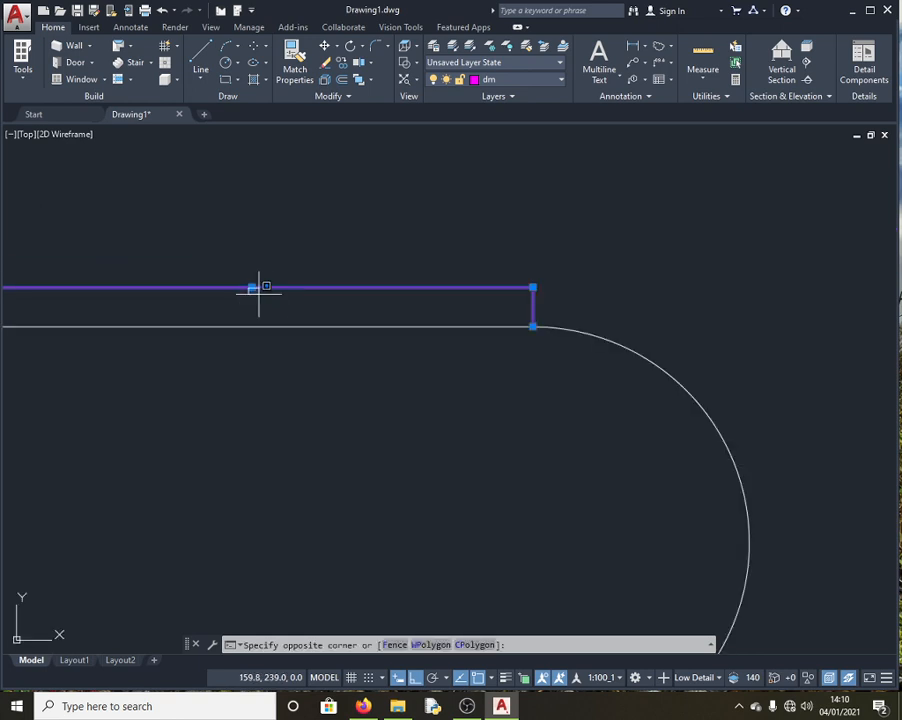
scroll(310, 318, "down", 8)
scroll(210, 310, "up", 2)
scroll(212, 298, "up", 2)
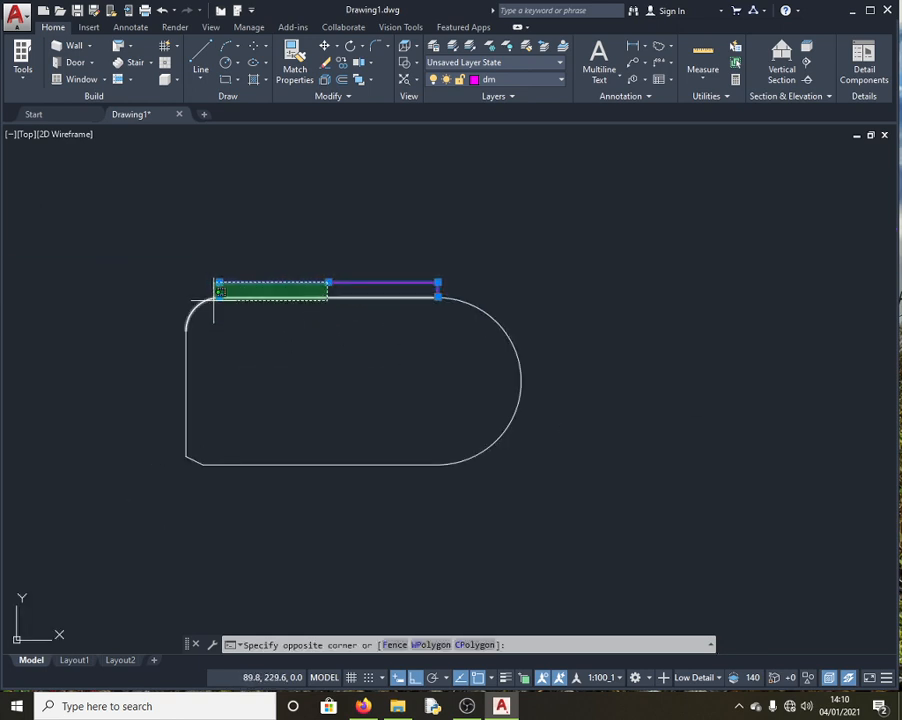
key("Escape")
scroll(217, 297, "up", 2)
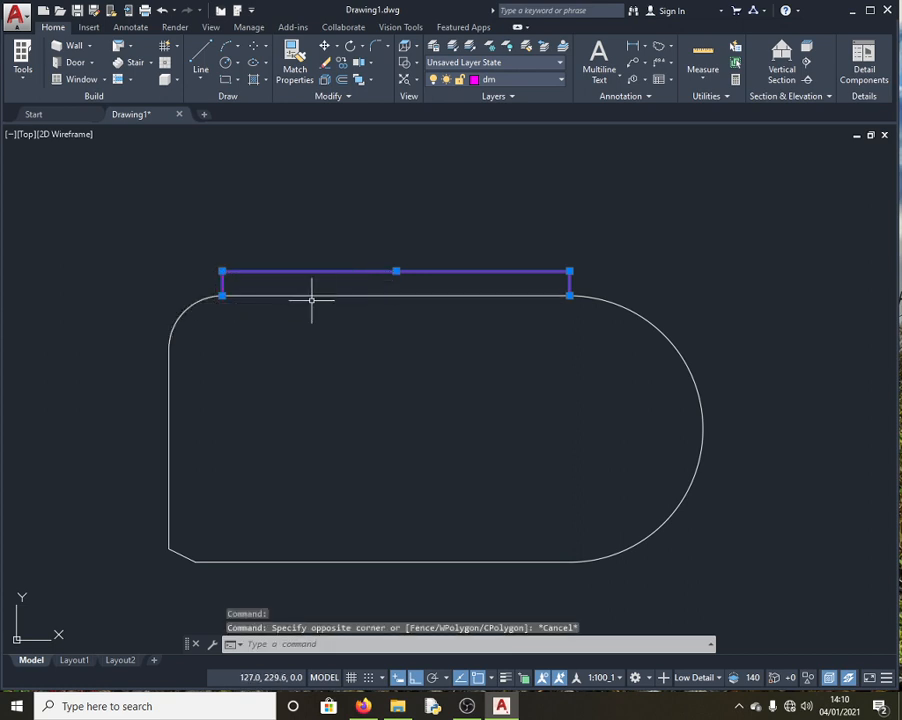
scroll(292, 302, "up", 4)
scroll(302, 308, "down", 4)
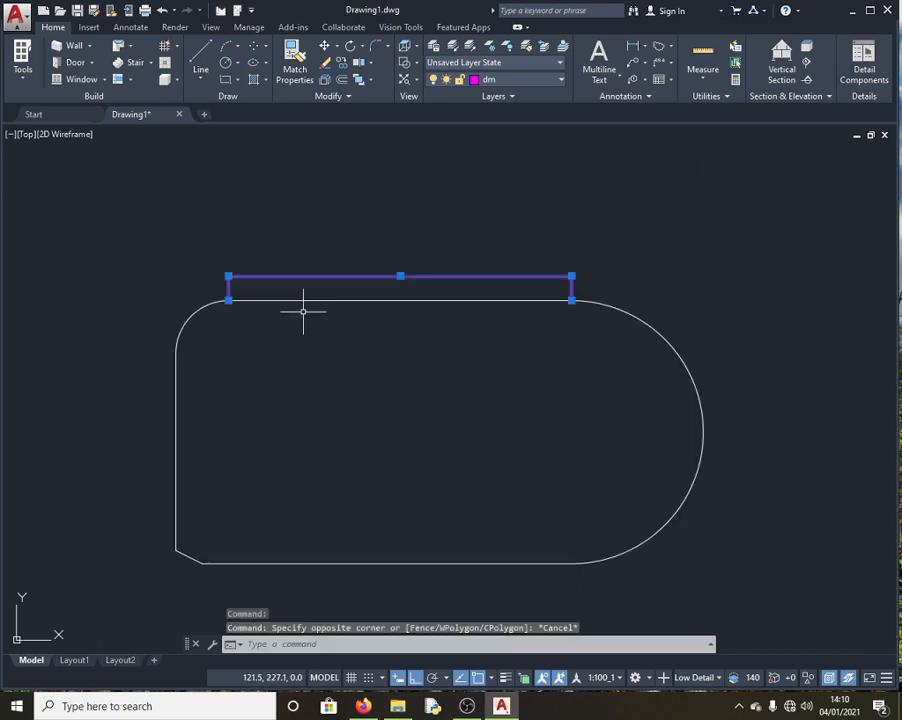
Set the linear dimension's text height to 8 and its text offset to 8 in the object's properties
right_click(399, 279)
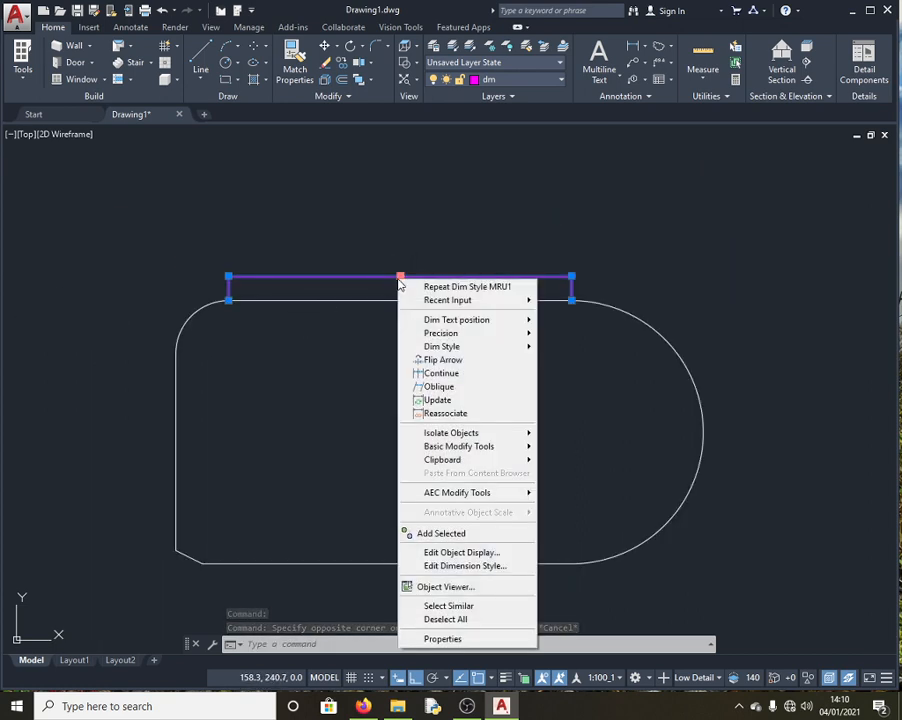
left_click(466, 638)
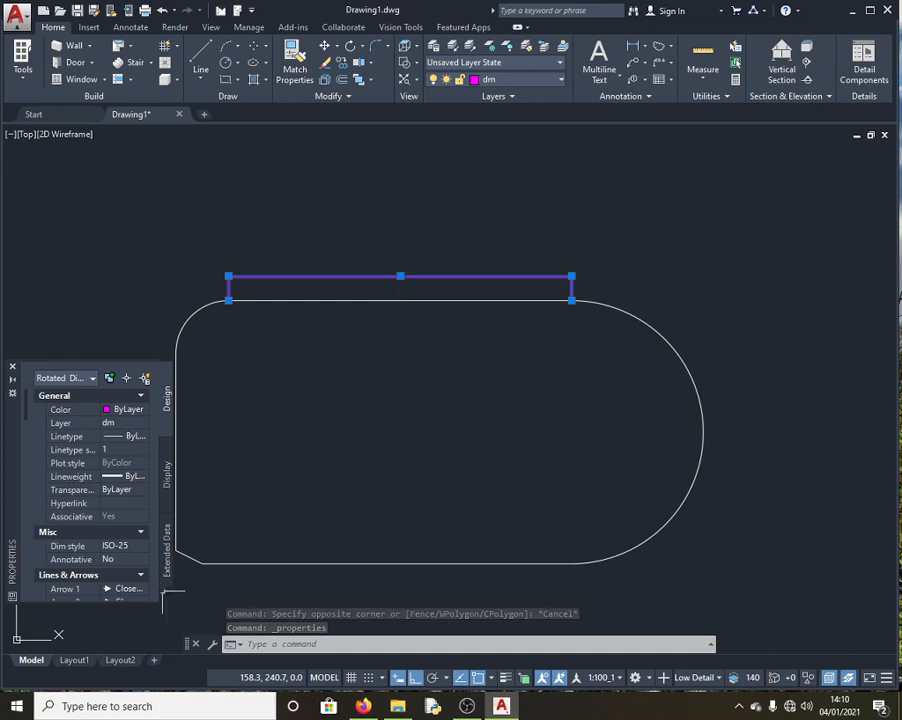
scroll(92, 485, "down", 3)
scroll(92, 488, "down", 3)
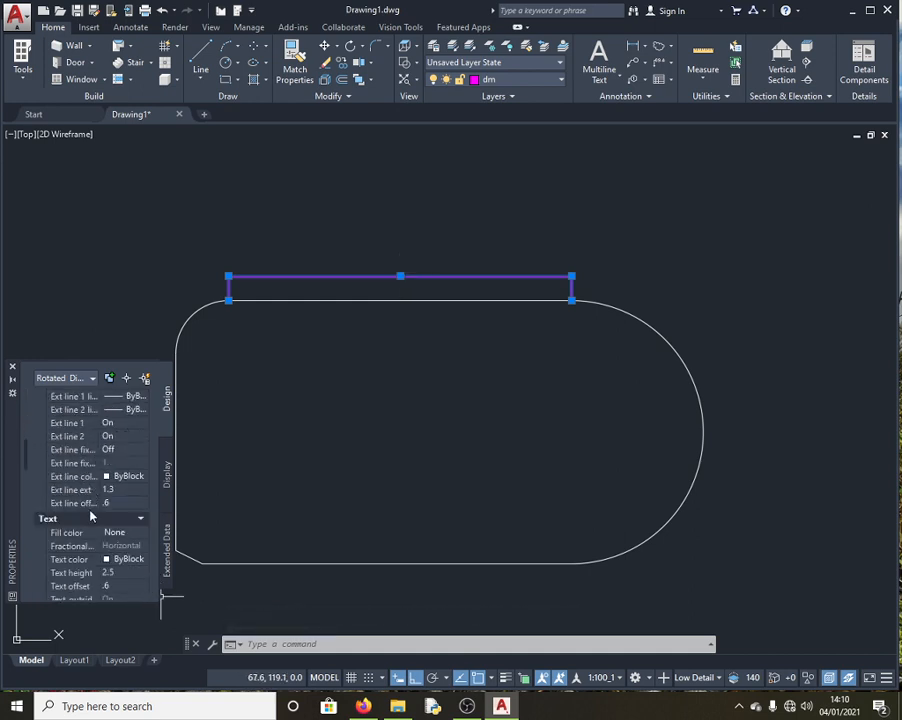
left_click(124, 573)
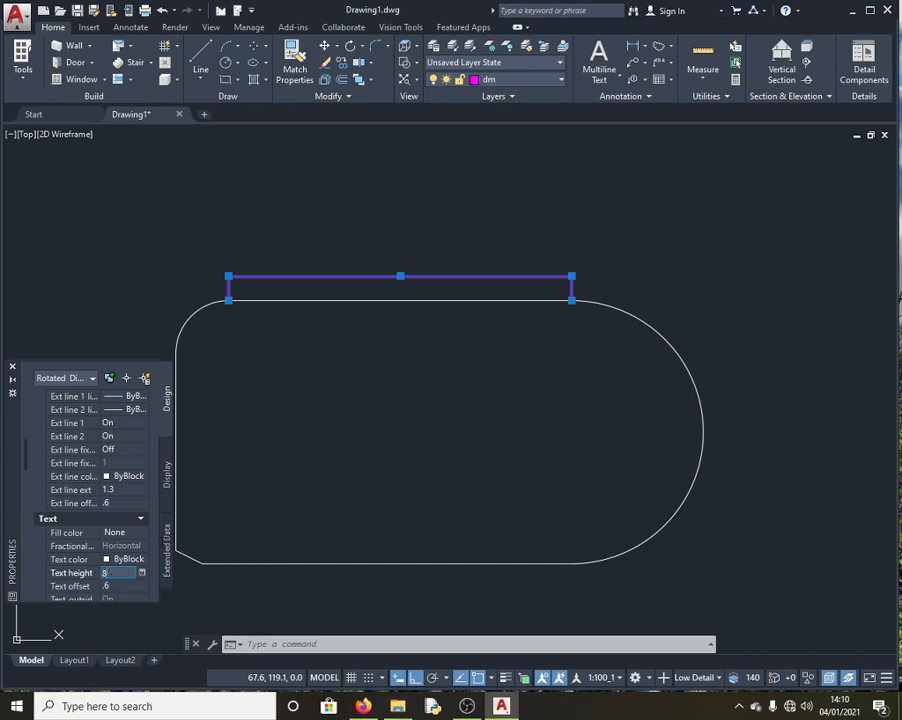
type("8")
key("Tab")
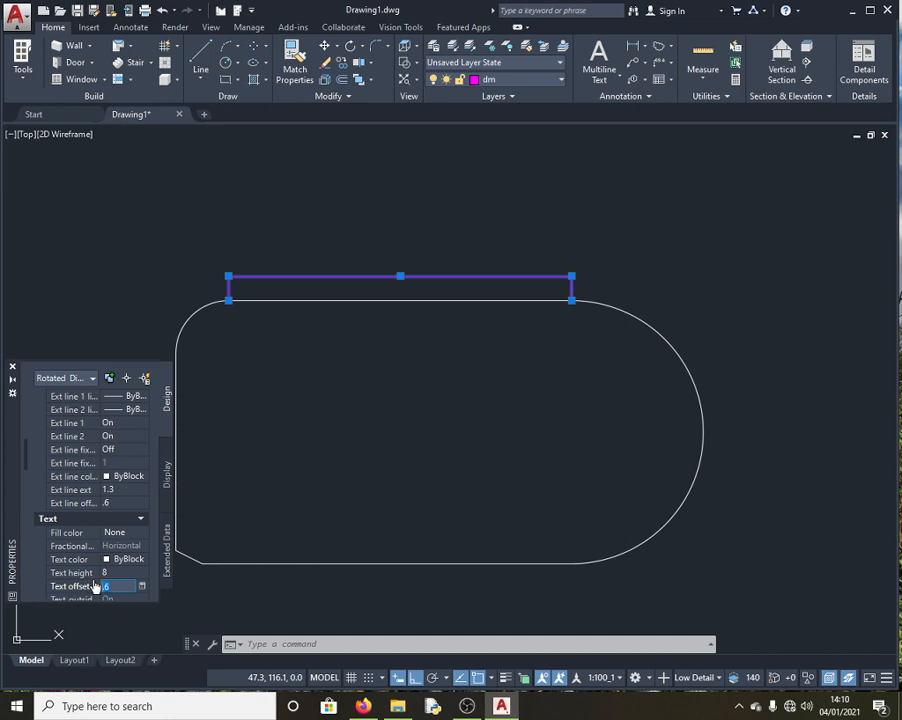
type("8")
key("Return")
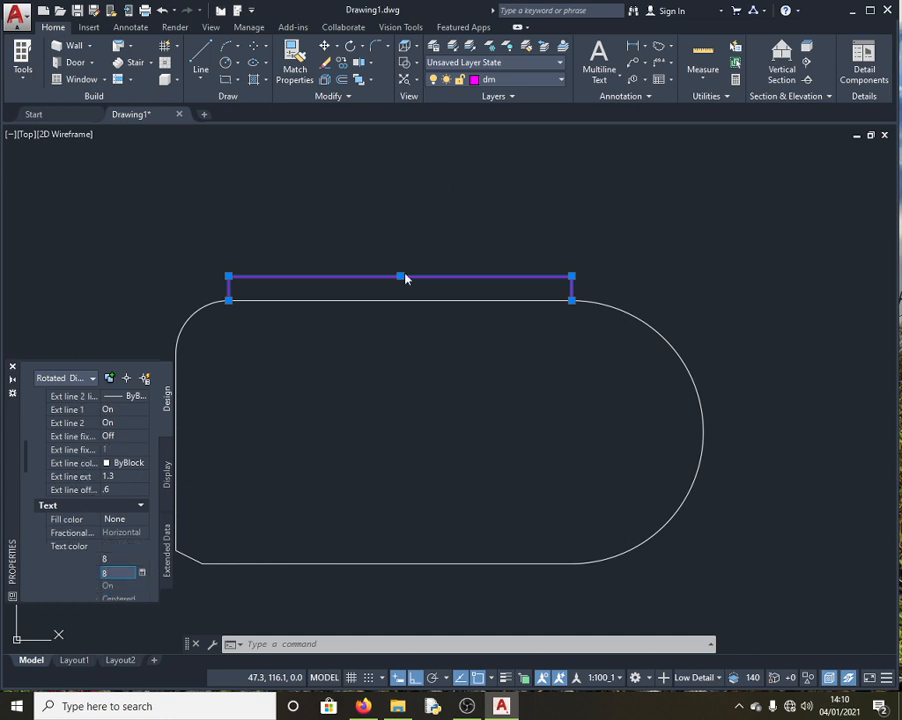
Check the text size and placement of the linear dimension above the outline
scroll(402, 277, "up", 6)
scroll(374, 290, "down", 6)
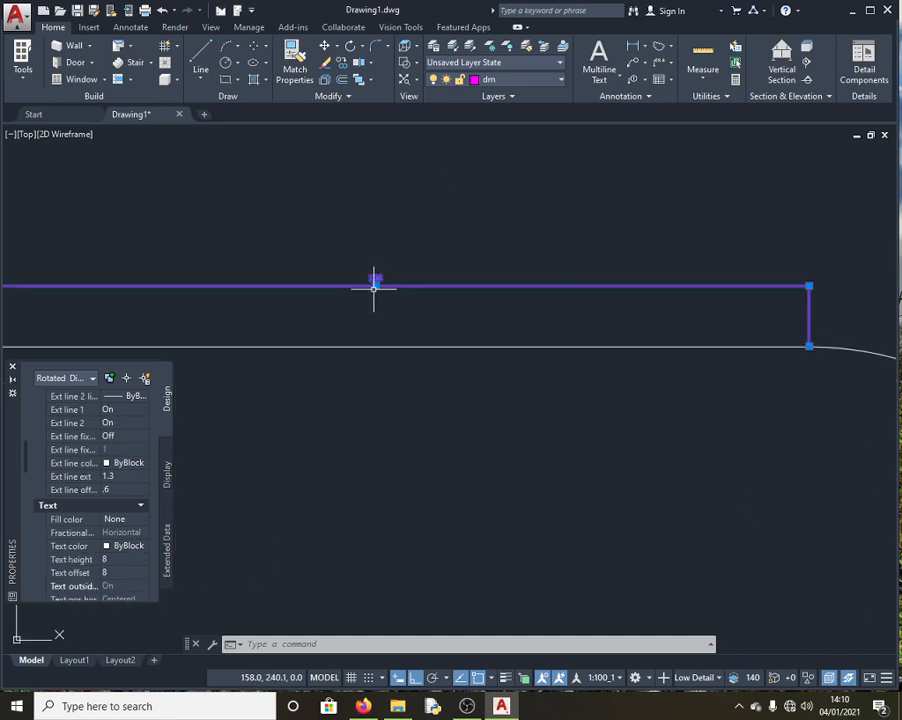
scroll(375, 291, "up", 4)
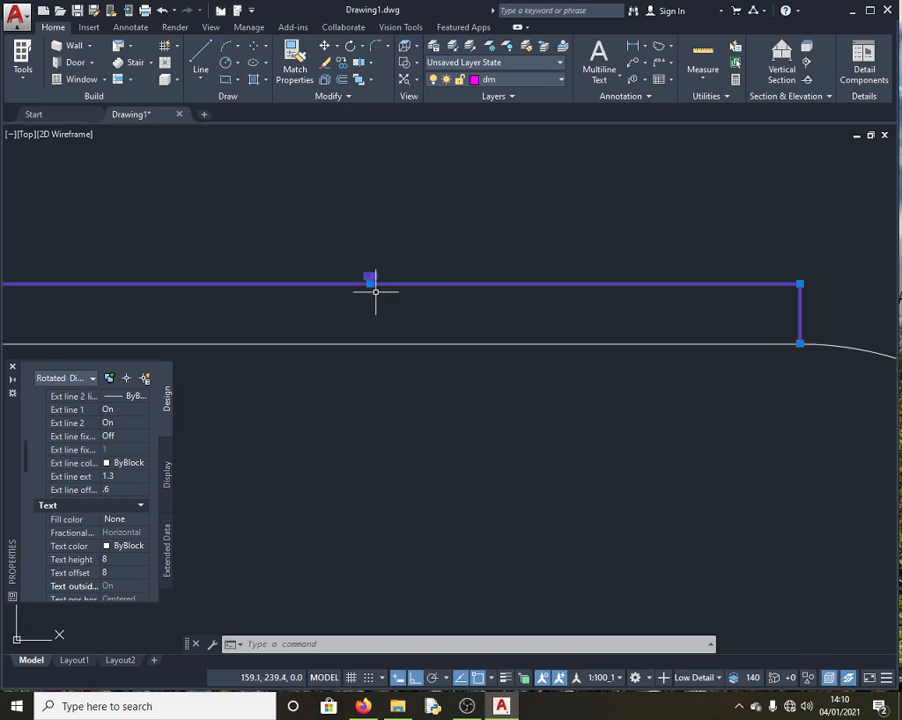
scroll(375, 290, "up", 2)
scroll(375, 288, "down", 5)
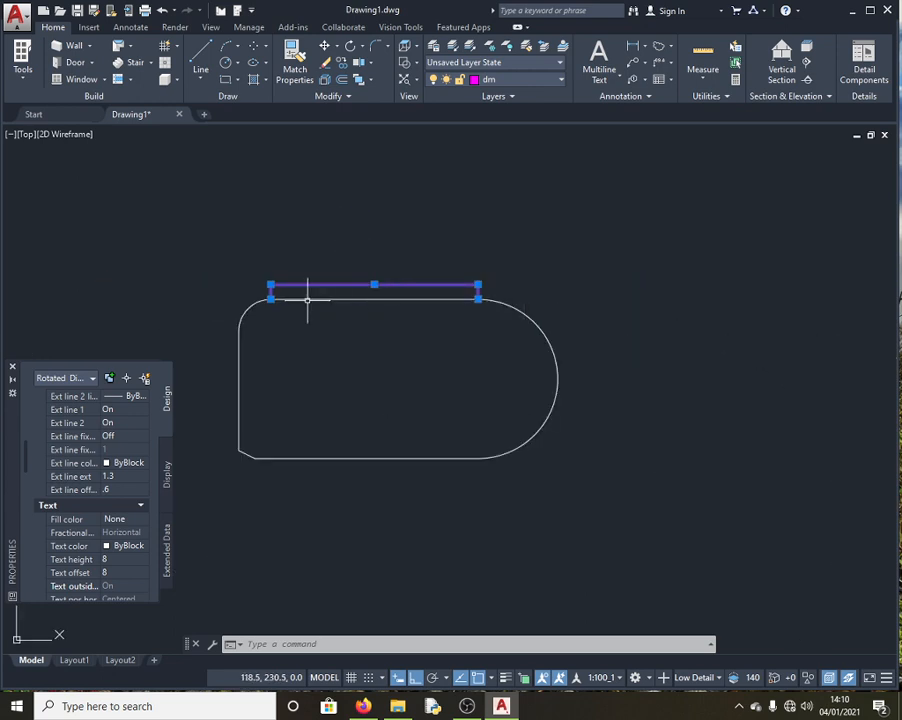
left_click(208, 260)
left_click(209, 266)
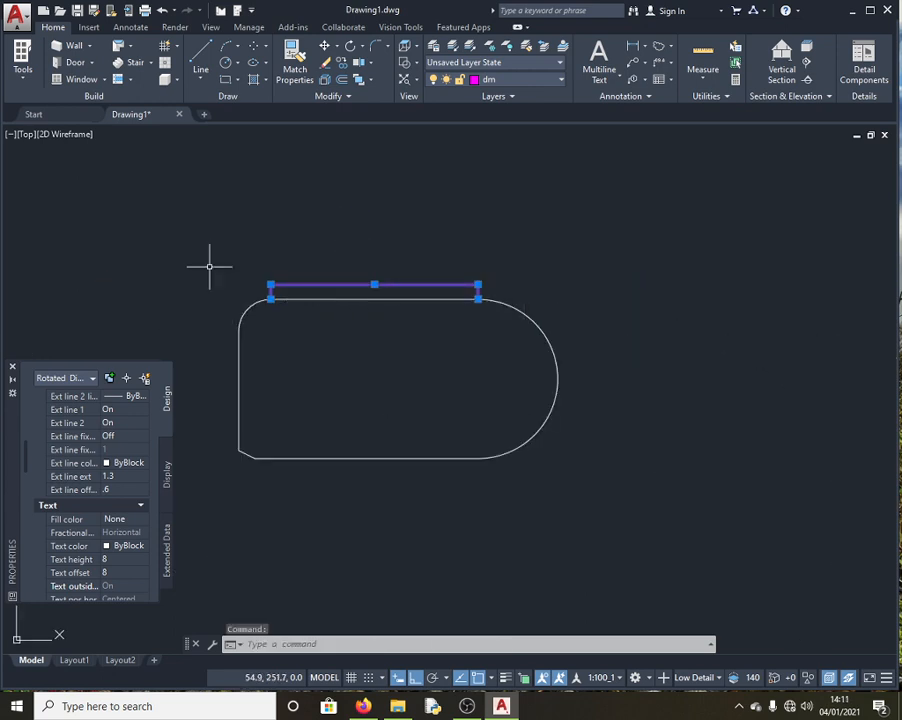
key("Escape")
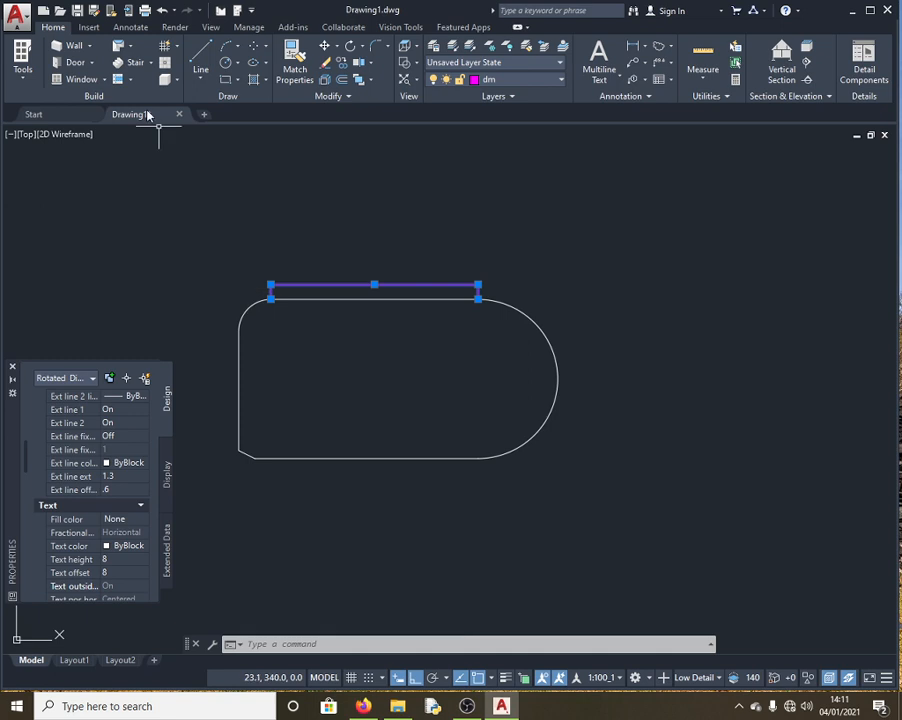
Add a radius dimension to the outline's rounded upper-left corner, placing it outside the shape
left_click(646, 51)
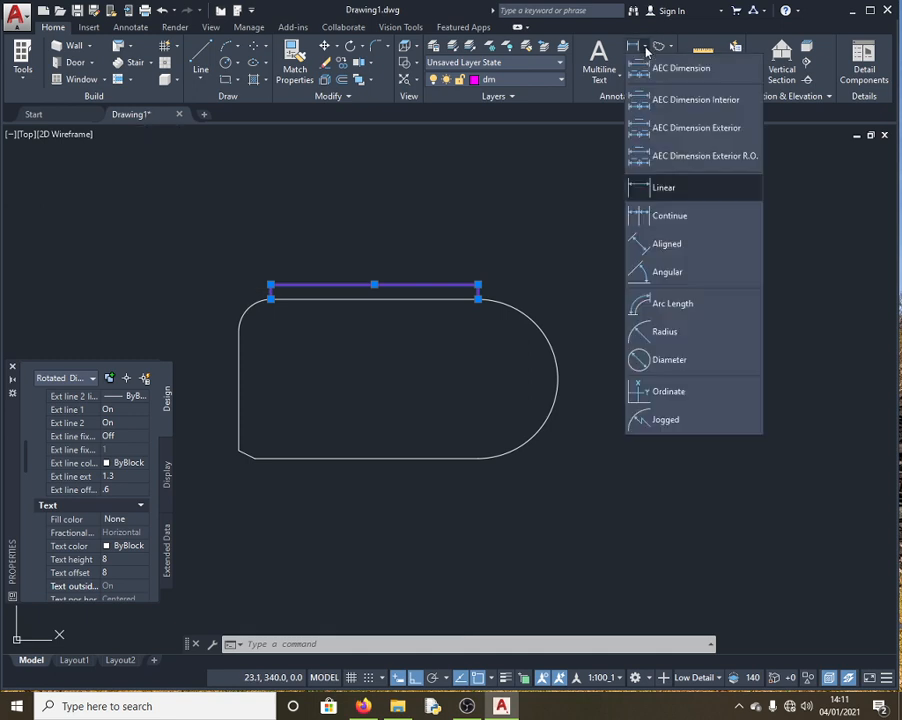
left_click(679, 332)
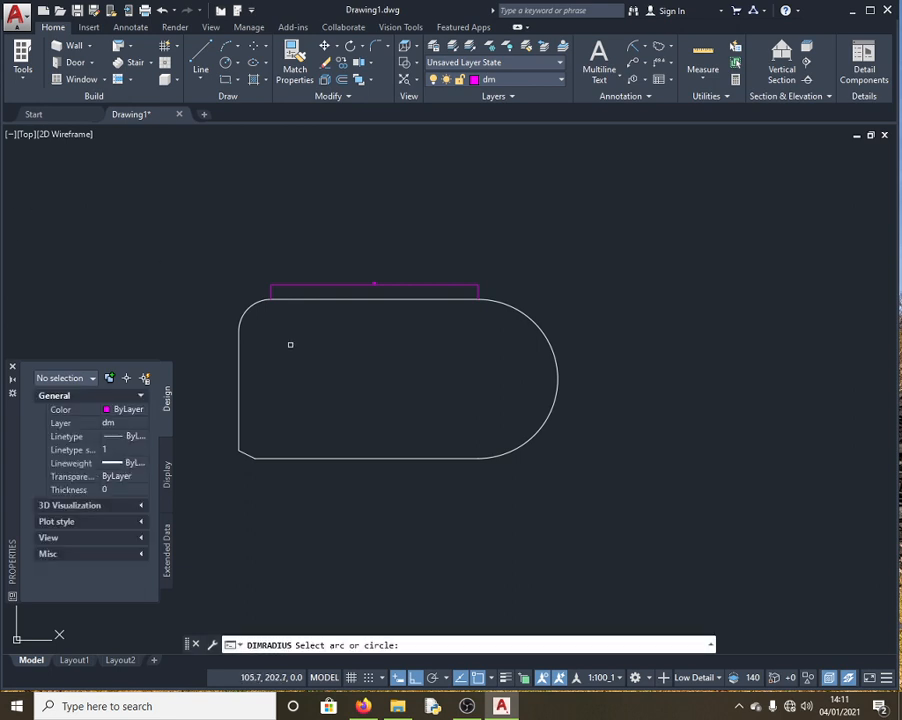
left_click(246, 313)
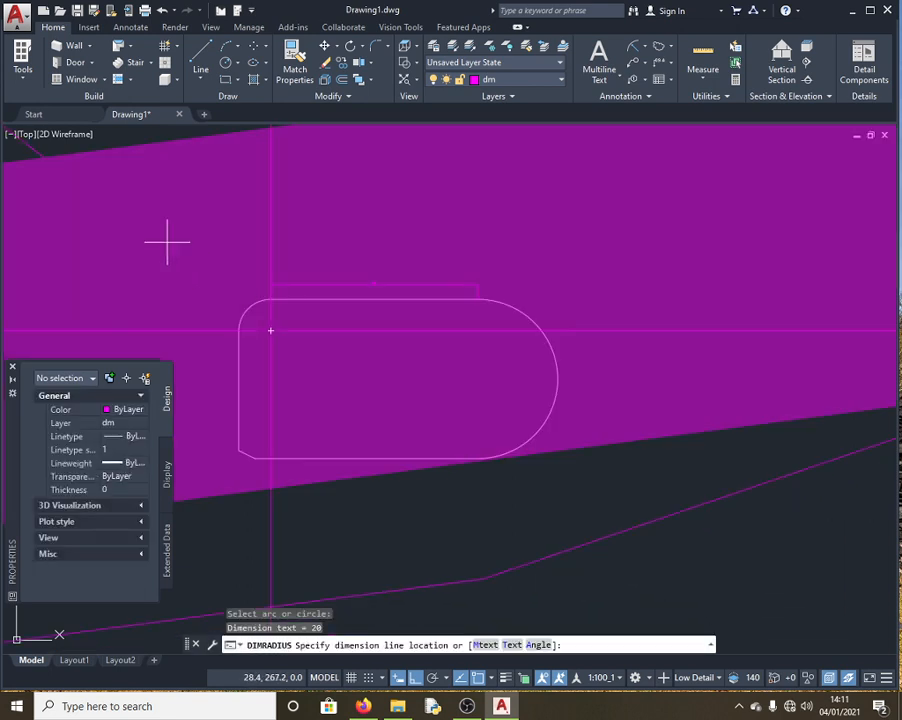
scroll(170, 246, "down", 8)
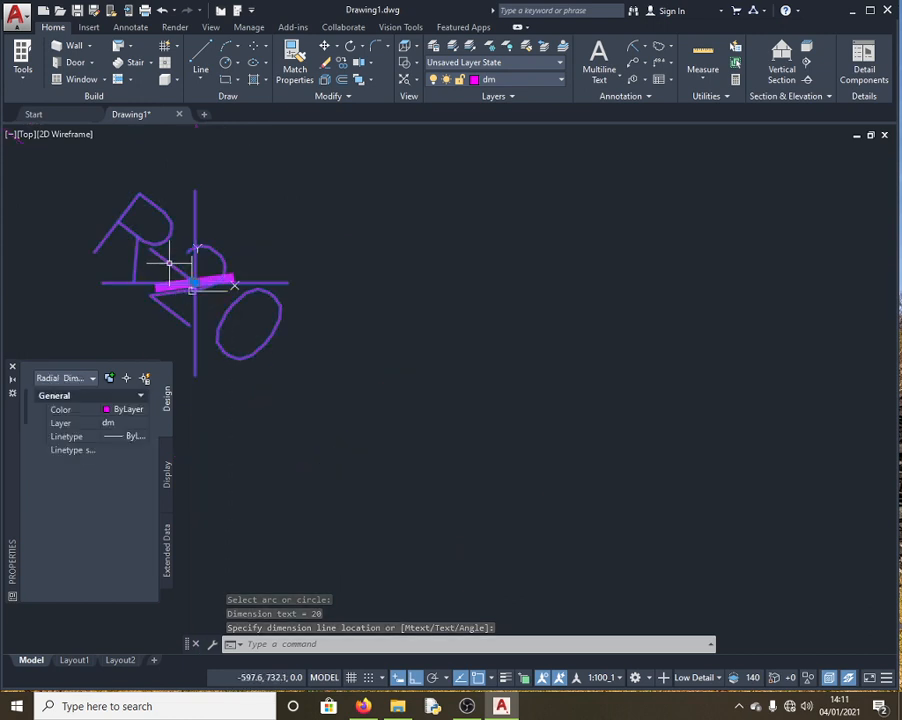
Apply the ISO-25 dimension style to the corner's radius dimension
right_click(170, 264)
mouse_move(284, 332)
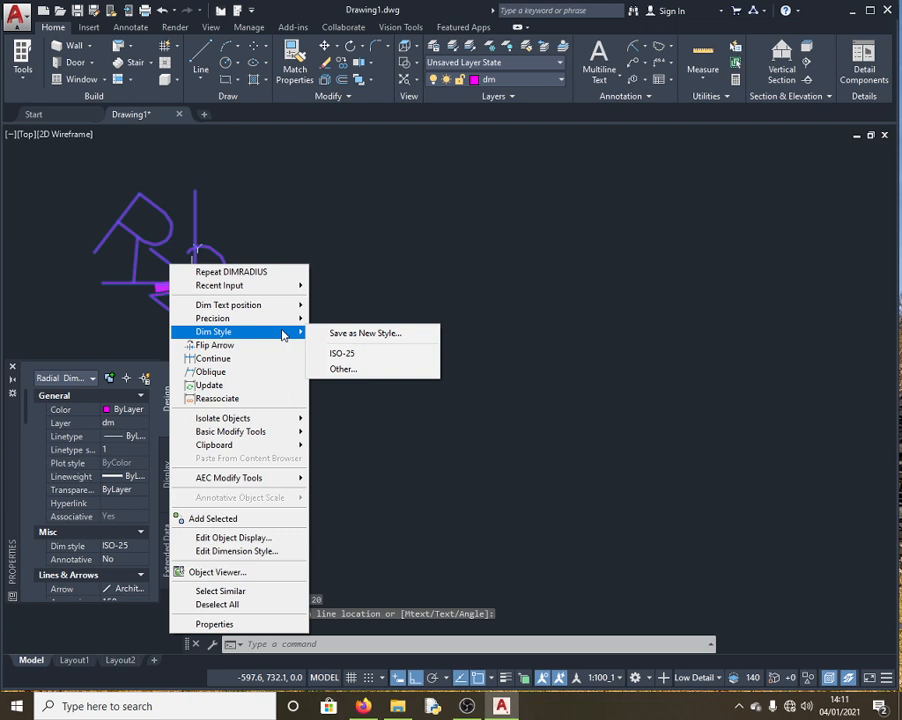
left_click(364, 360)
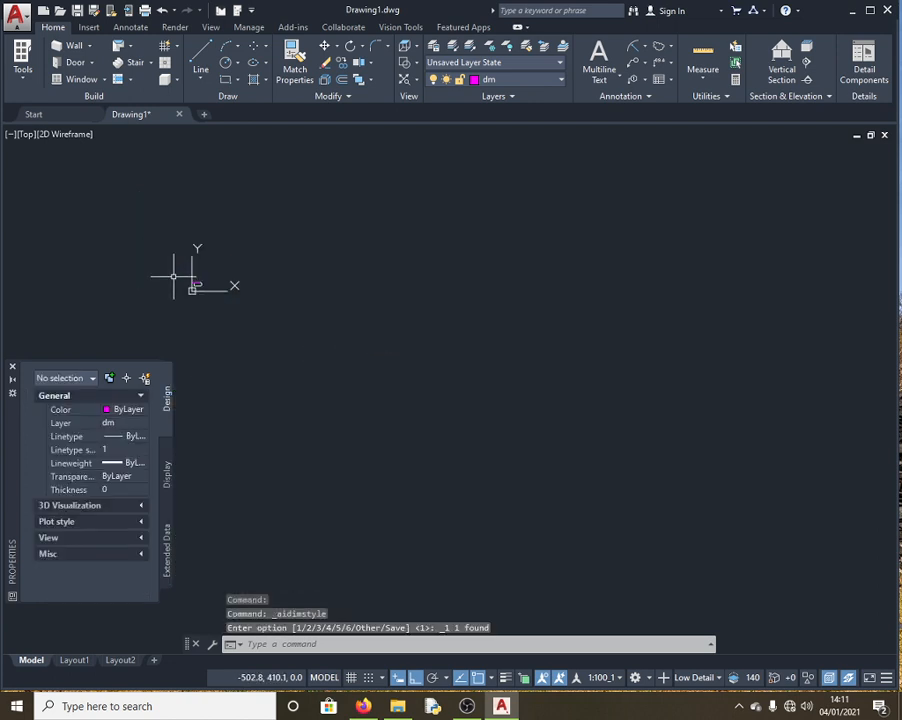
Move the radius dimension's text close to the outline's rounded upper-left corner by stretching its text grip
scroll(206, 286, "up", 10)
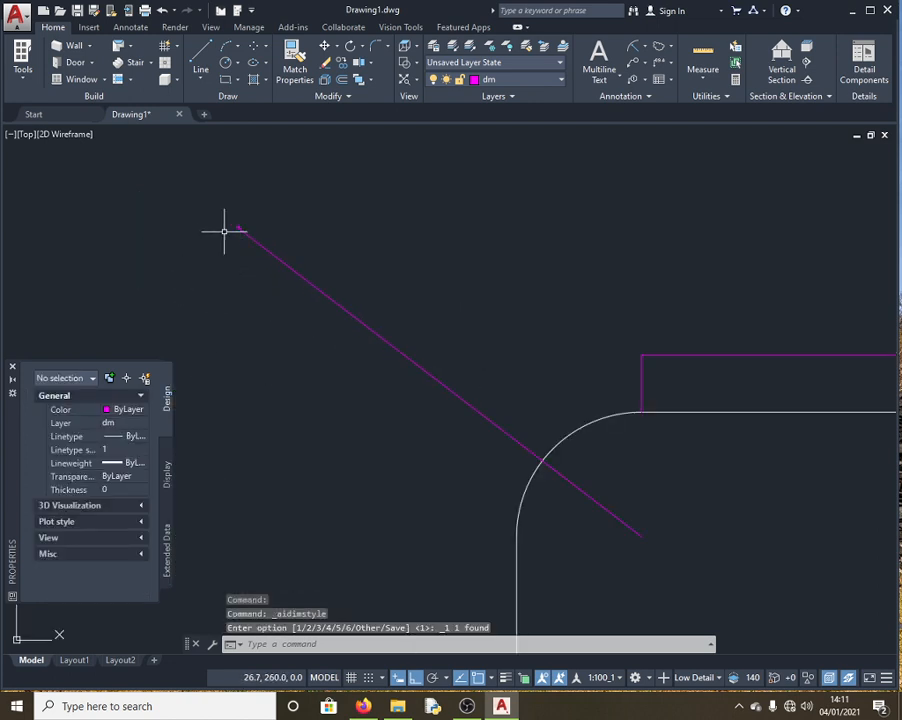
scroll(230, 222, "up", 1)
left_click(260, 247)
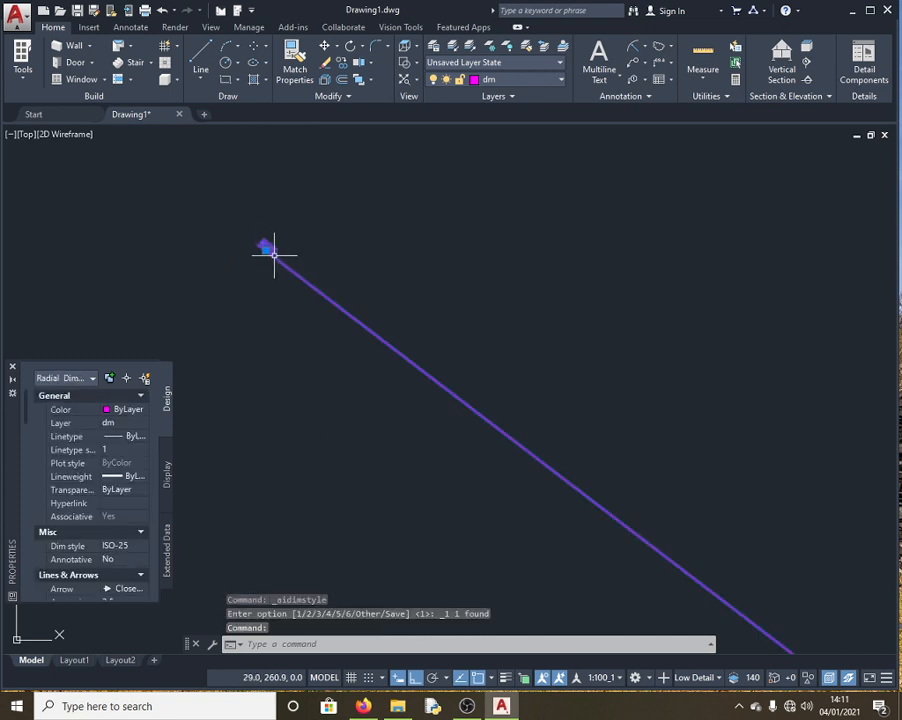
left_click(265, 249)
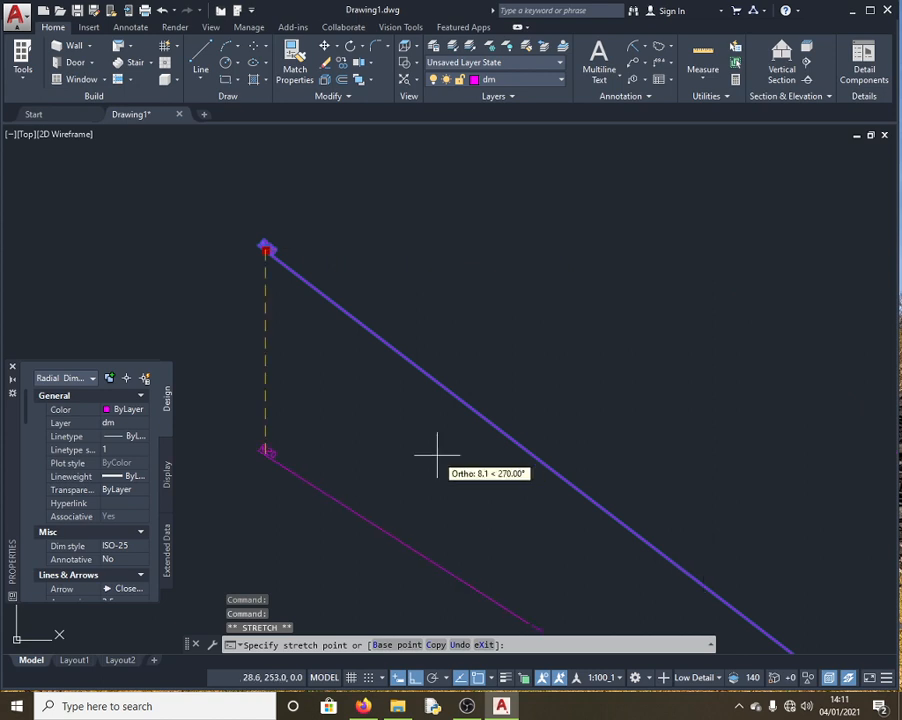
scroll(383, 430, "down", 4)
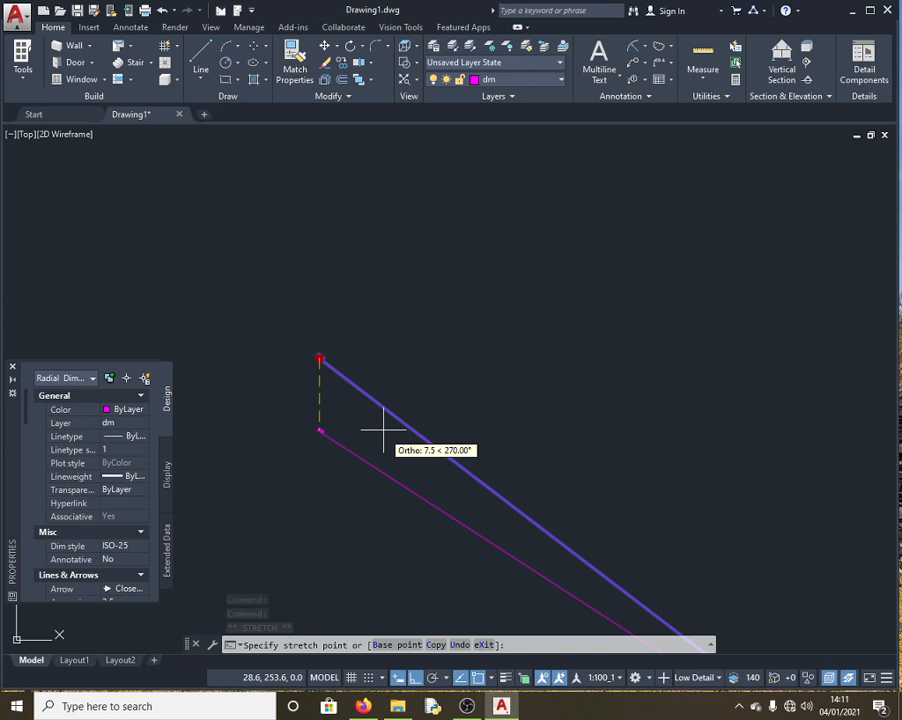
scroll(383, 430, "down", 3)
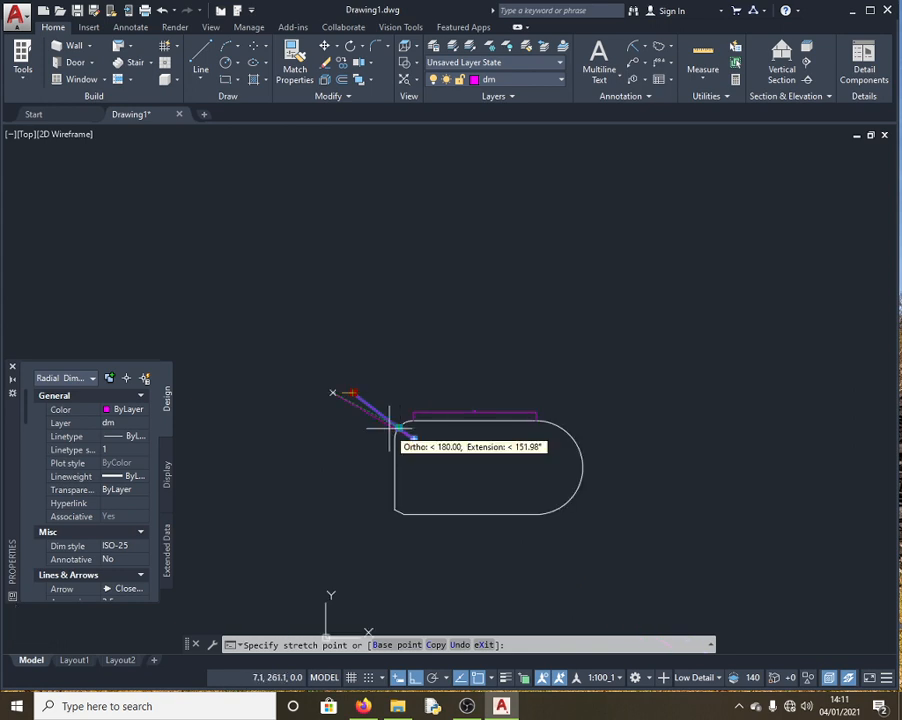
left_click(333, 392)
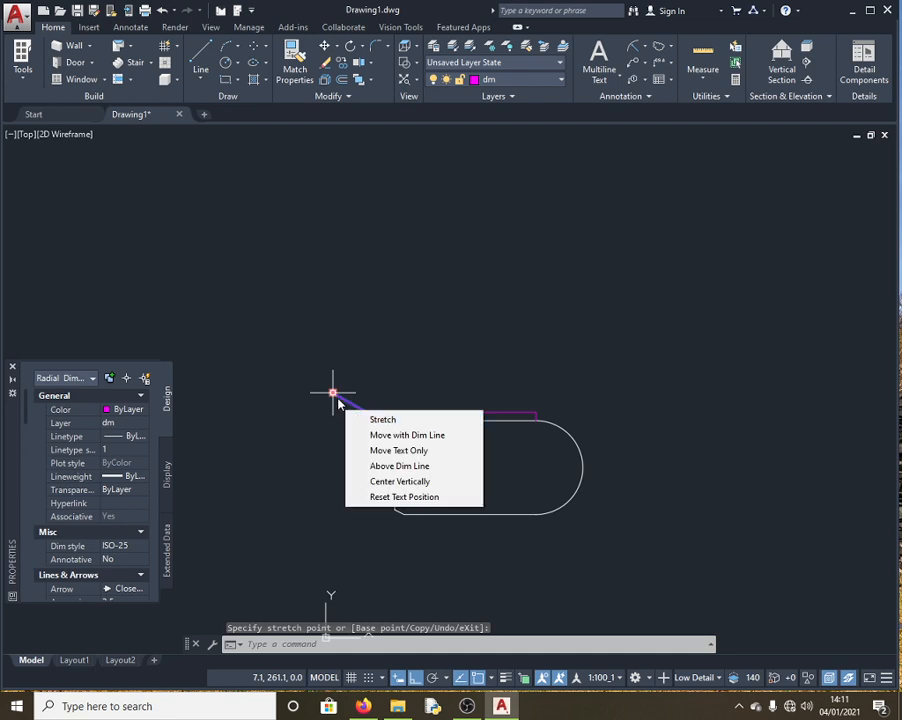
left_click(333, 392)
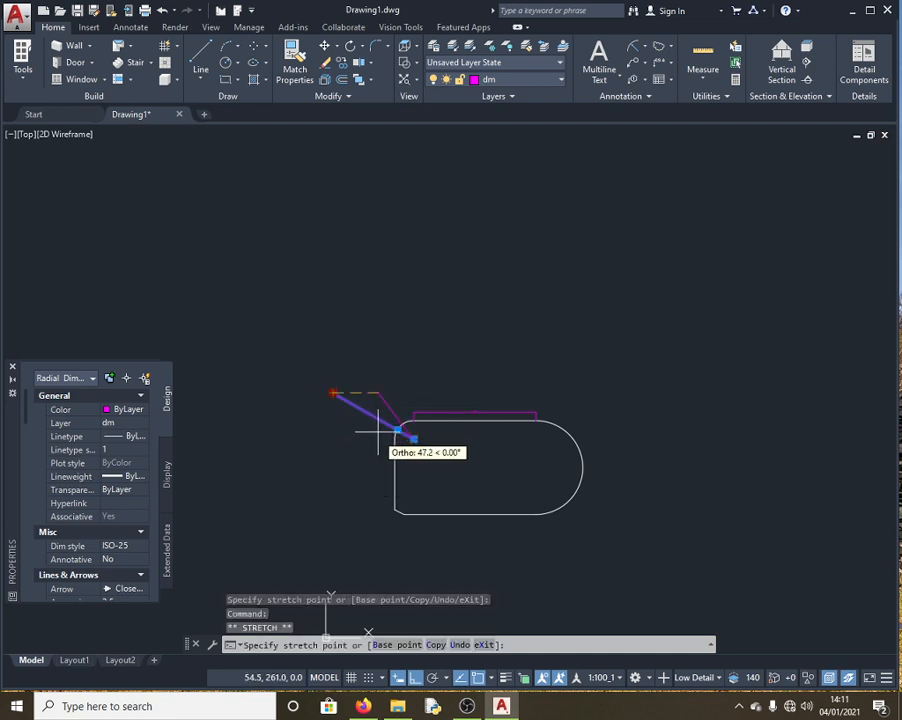
left_click(378, 427)
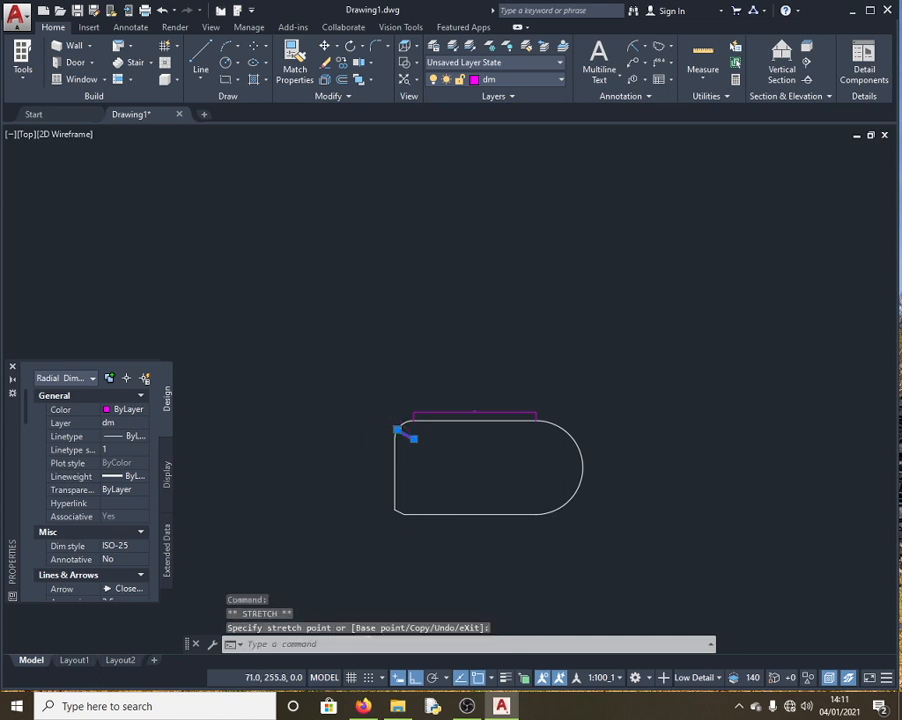
Examine the radius dimension's text and arrow at the rounded upper-left corner, with the dimension deselected
scroll(391, 402, "up", 10)
scroll(391, 423, "down", 5)
scroll(368, 460, "up", 5)
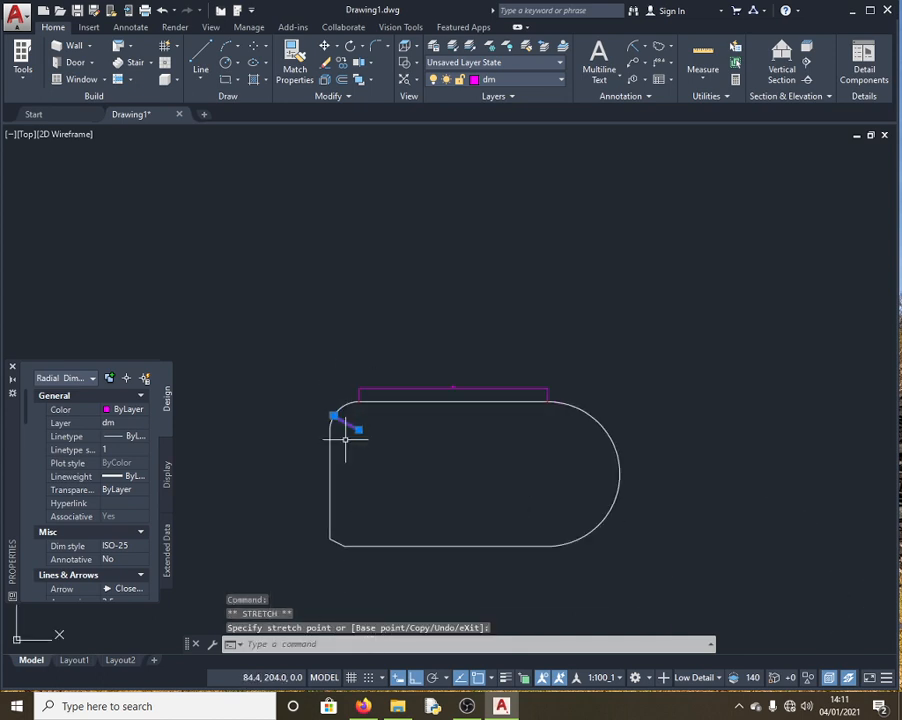
scroll(290, 366, "up", 6)
scroll(276, 366, "down", 10)
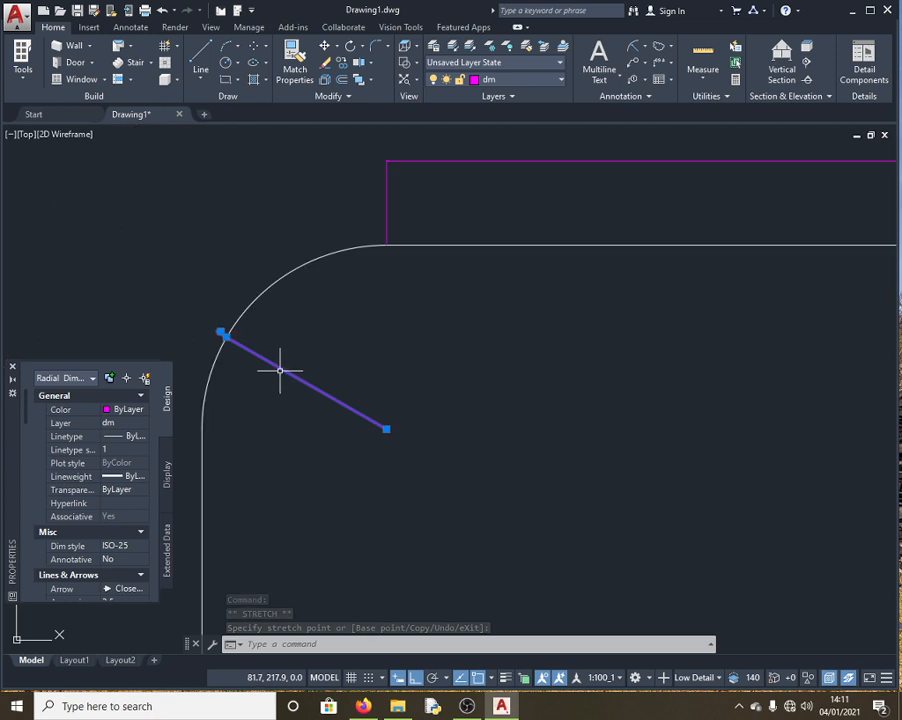
left_click(198, 281)
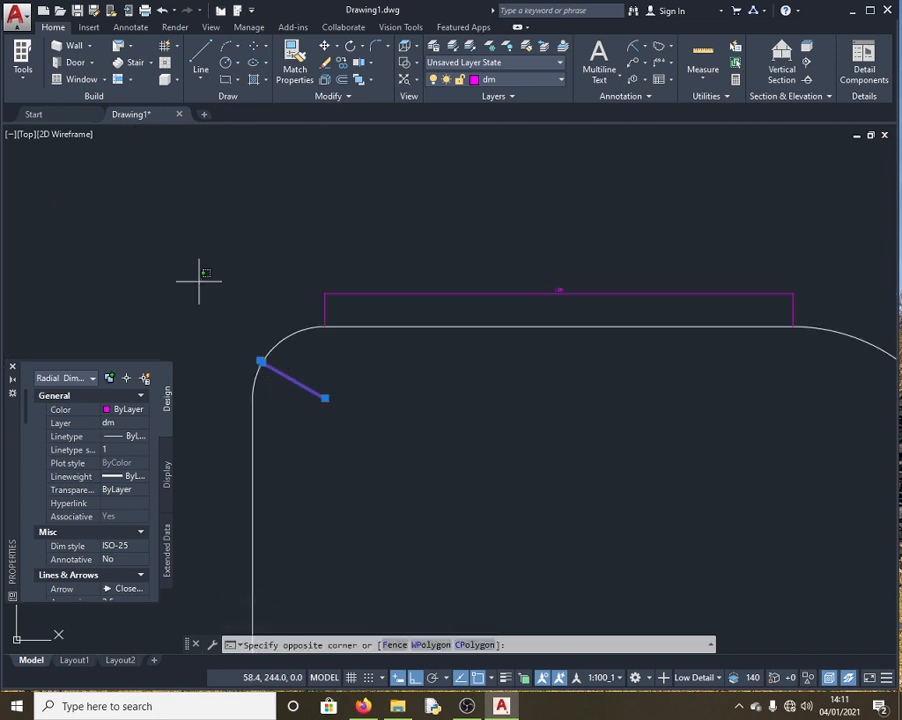
key("Escape")
key("Escape")
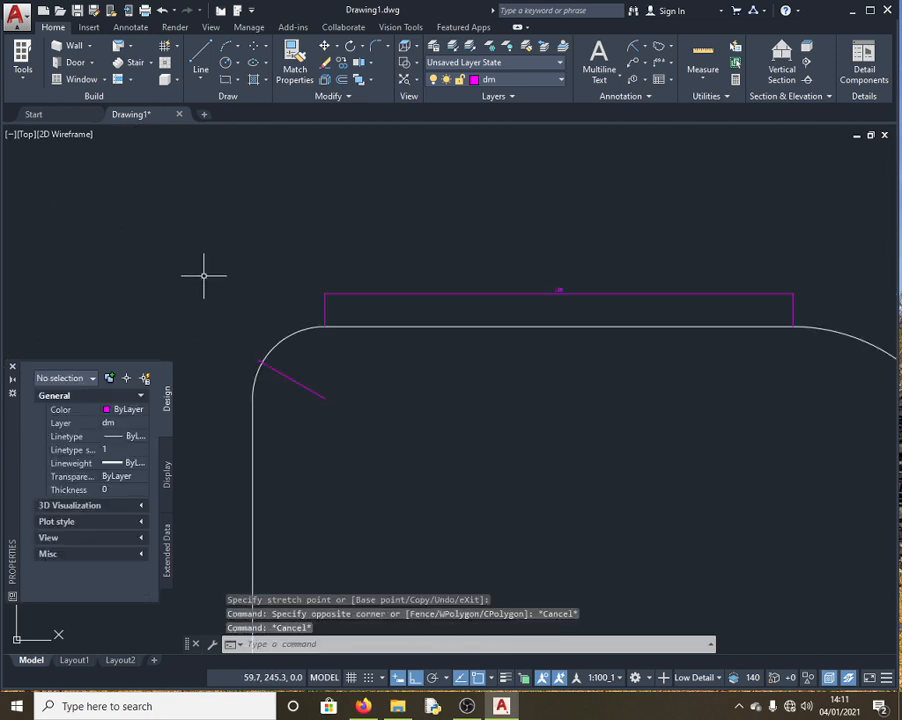
scroll(263, 362, "up", 5)
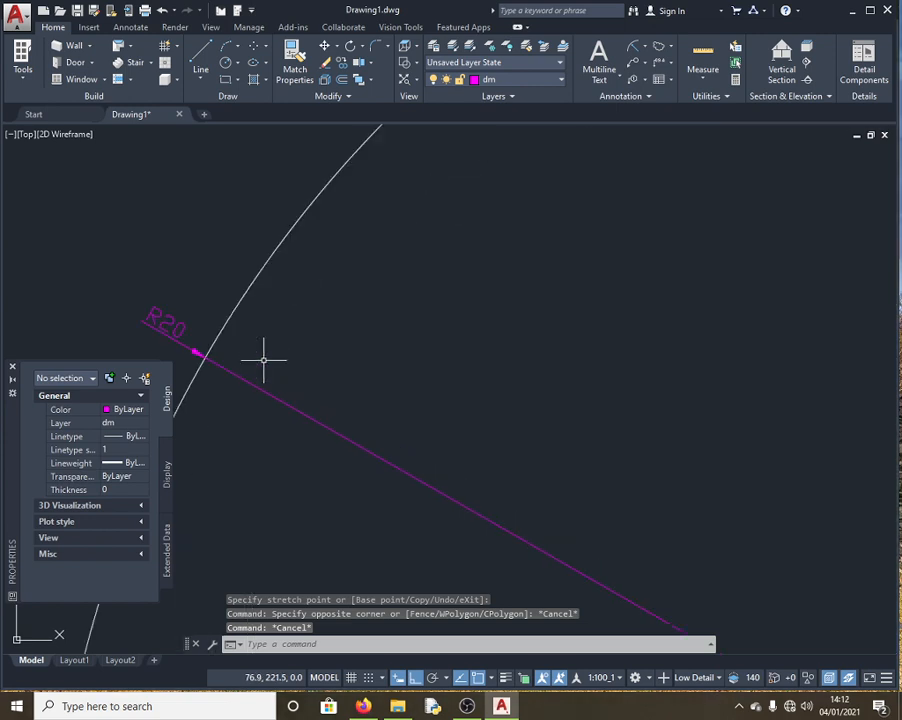
scroll(263, 360, "down", 7)
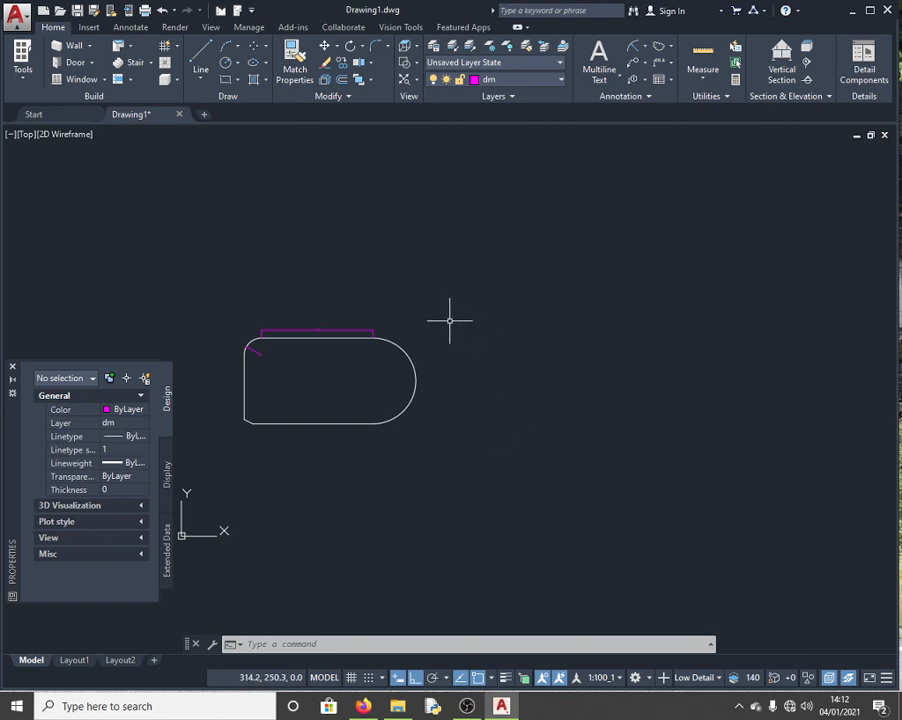
left_click(201, 60)
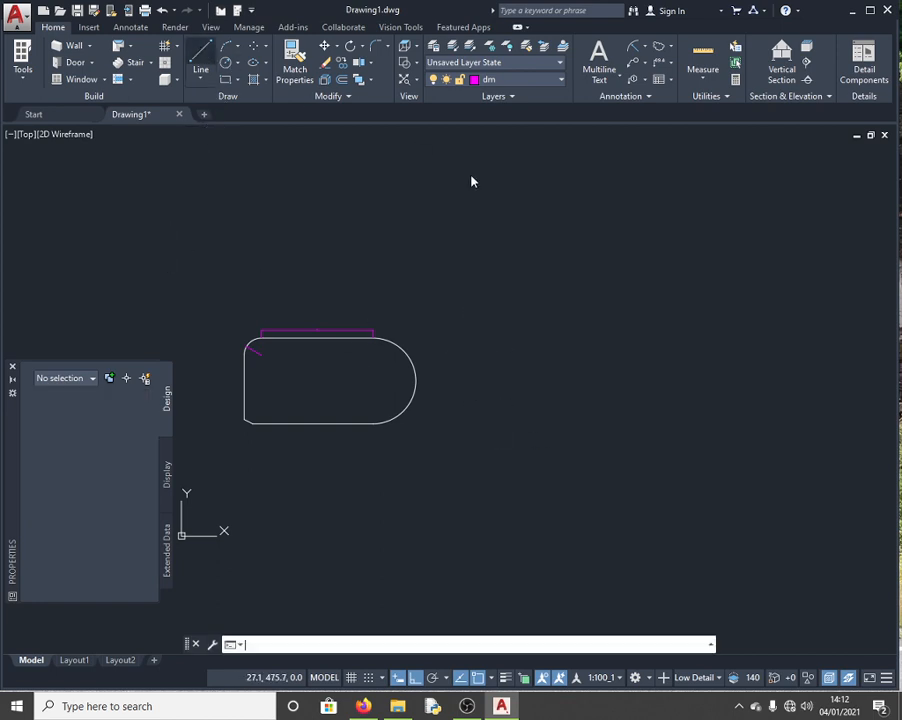
left_click(477, 265)
left_click(636, 282)
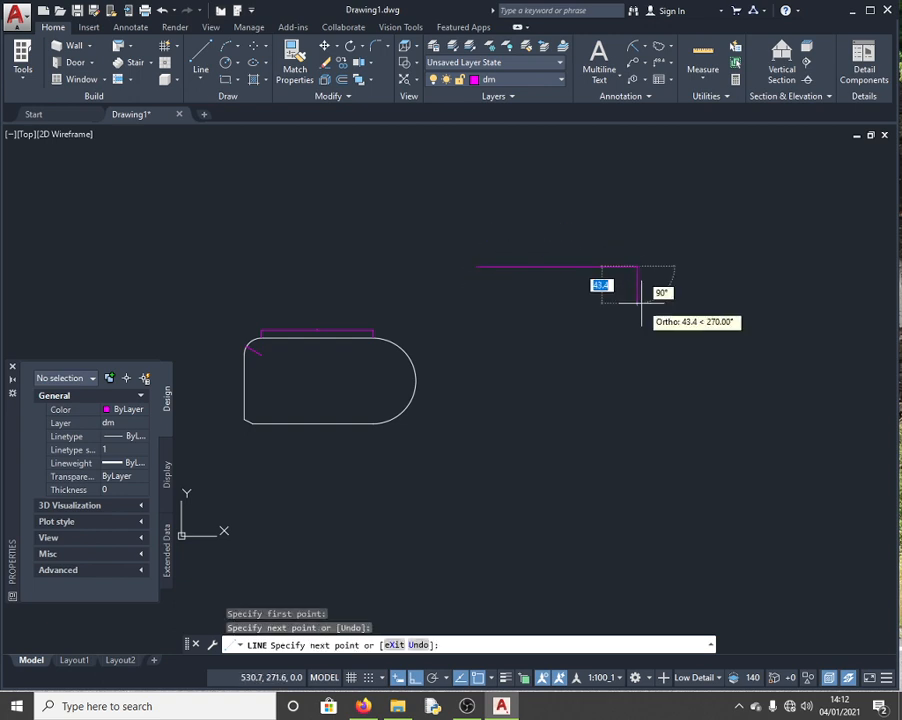
key("ctrl+z")
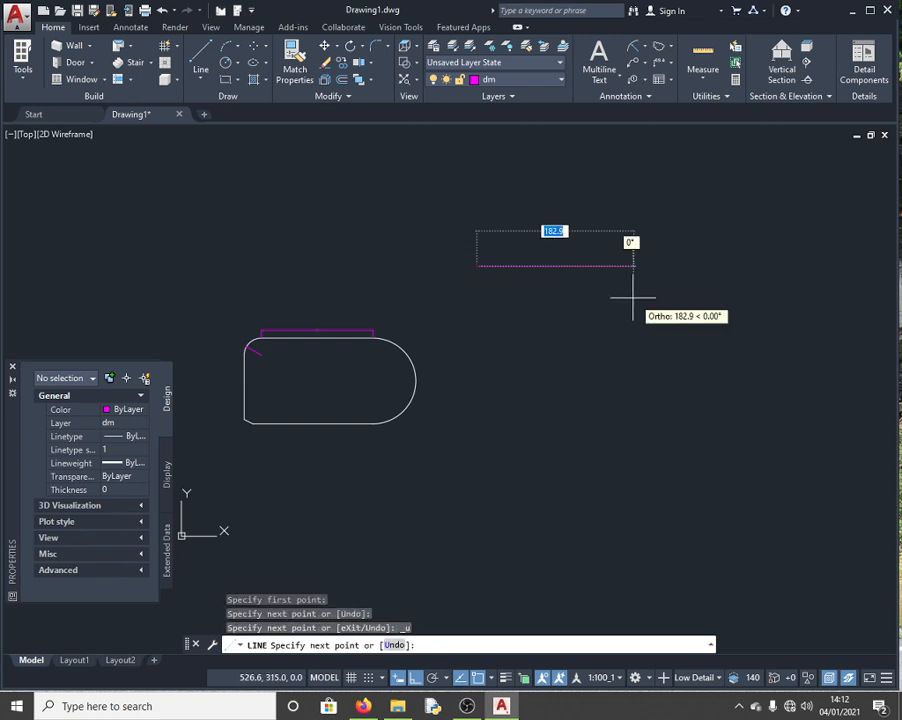
key("Escape")
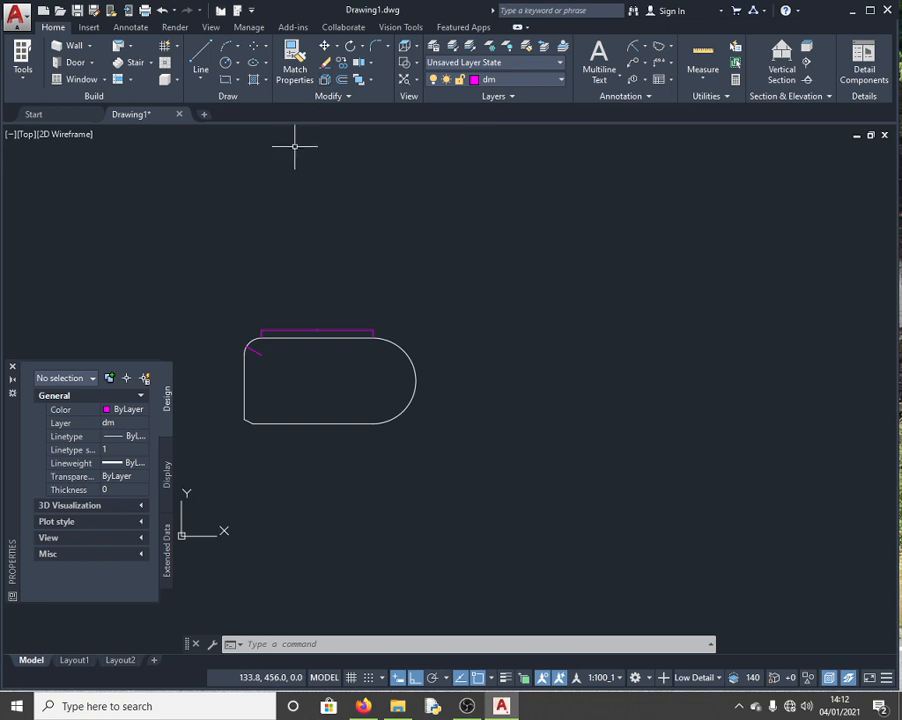
Try to draw a freeform bottle-shaped spline to the right of the round-ended outline
left_click(201, 81)
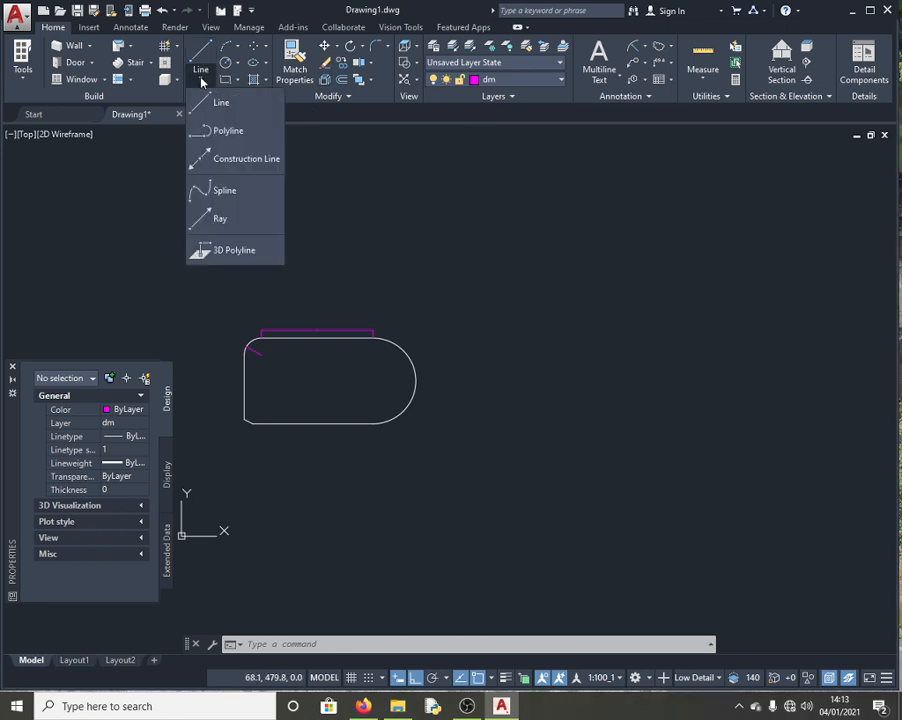
left_click(226, 191)
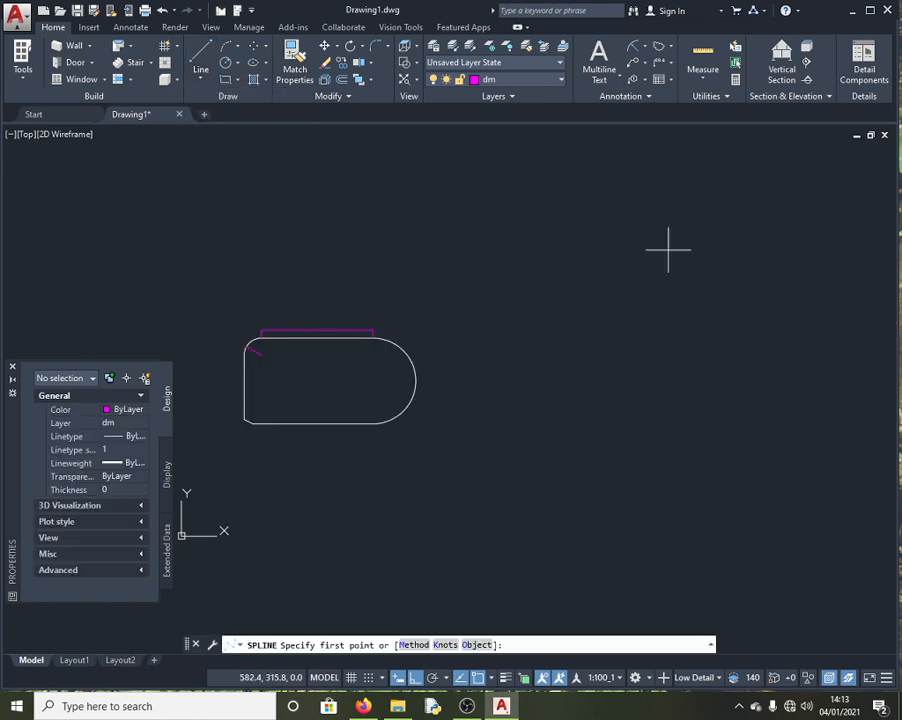
left_click(622, 229)
left_click(556, 335)
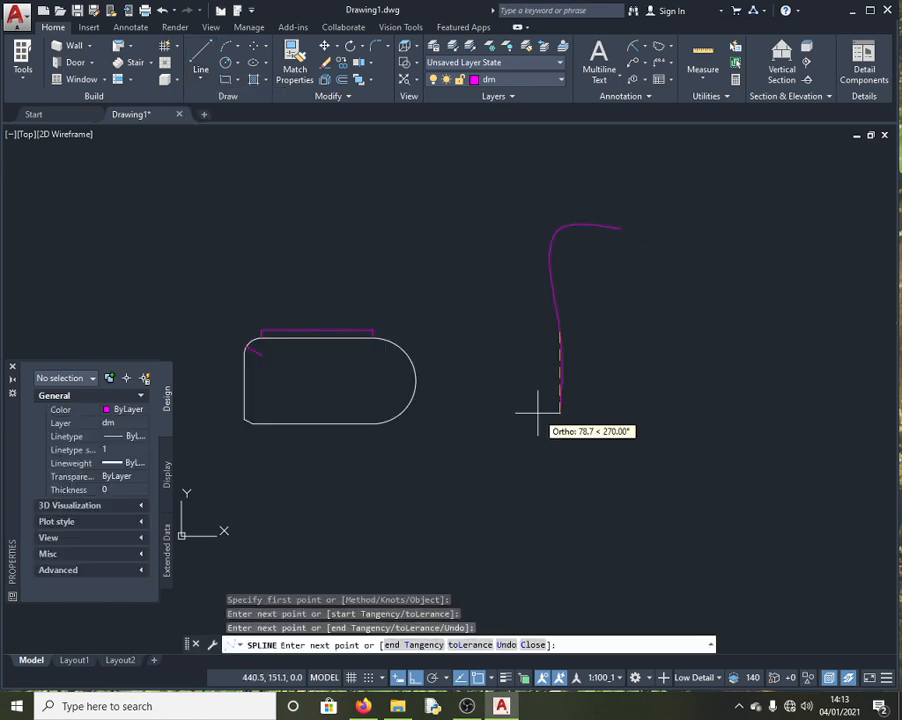
left_click(555, 438)
left_click(726, 442)
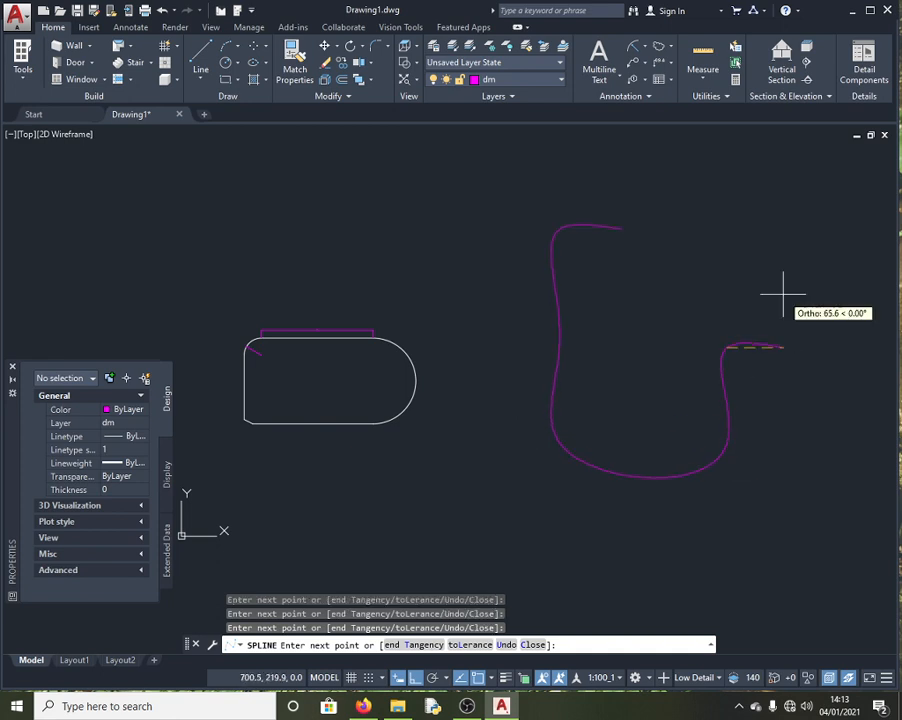
left_click(679, 238)
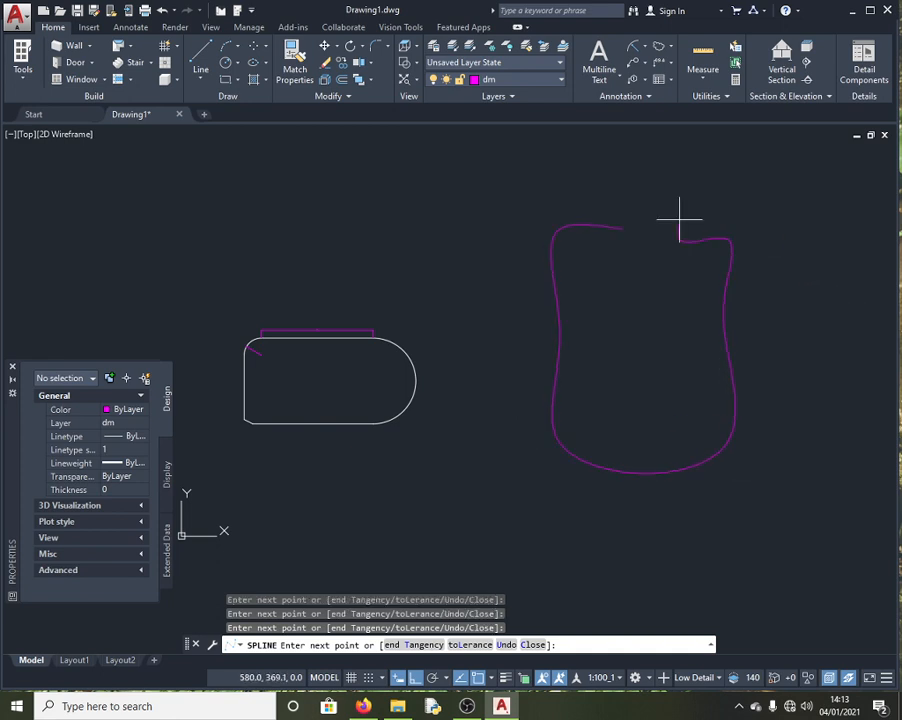
left_click(680, 156)
left_click(617, 156)
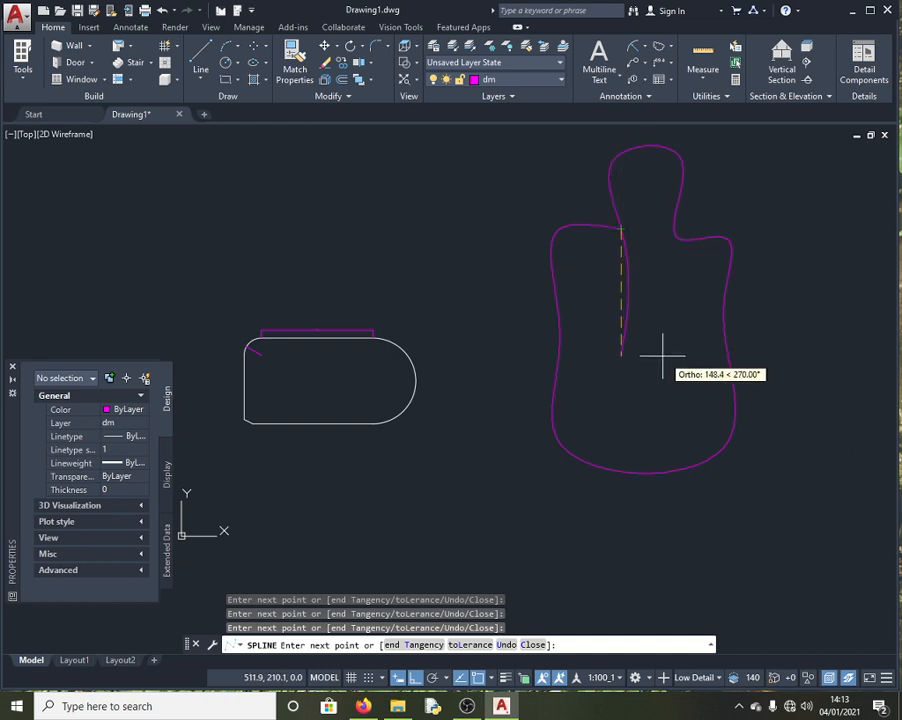
key("Escape")
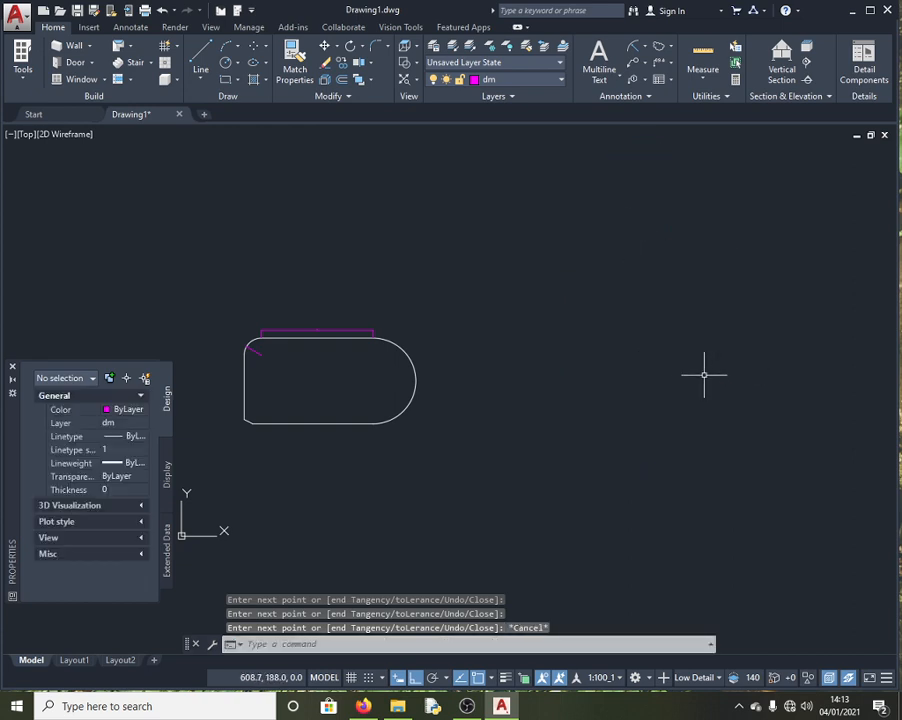
Draw a closed L-shaped polyline with a partly sloping top edge to the right of the round-ended outline
left_click(197, 87)
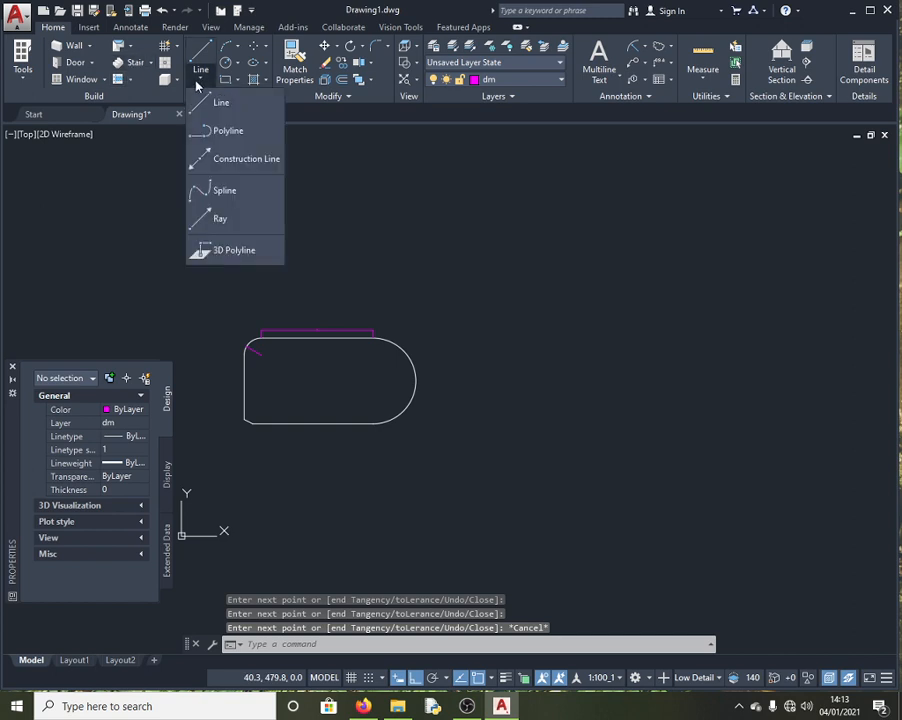
left_click(232, 134)
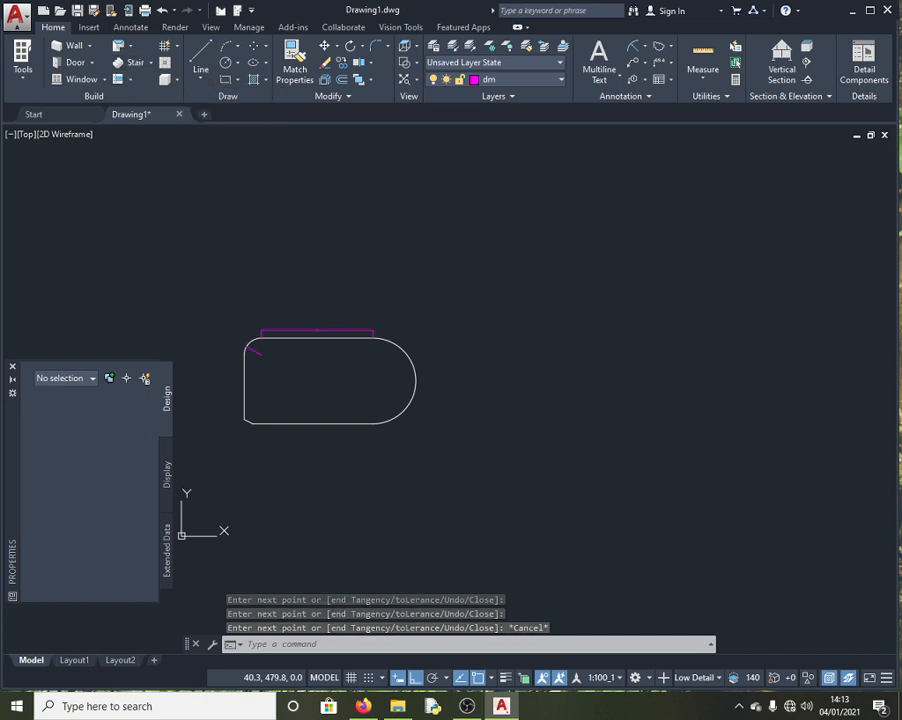
left_click(588, 239)
left_click(565, 338)
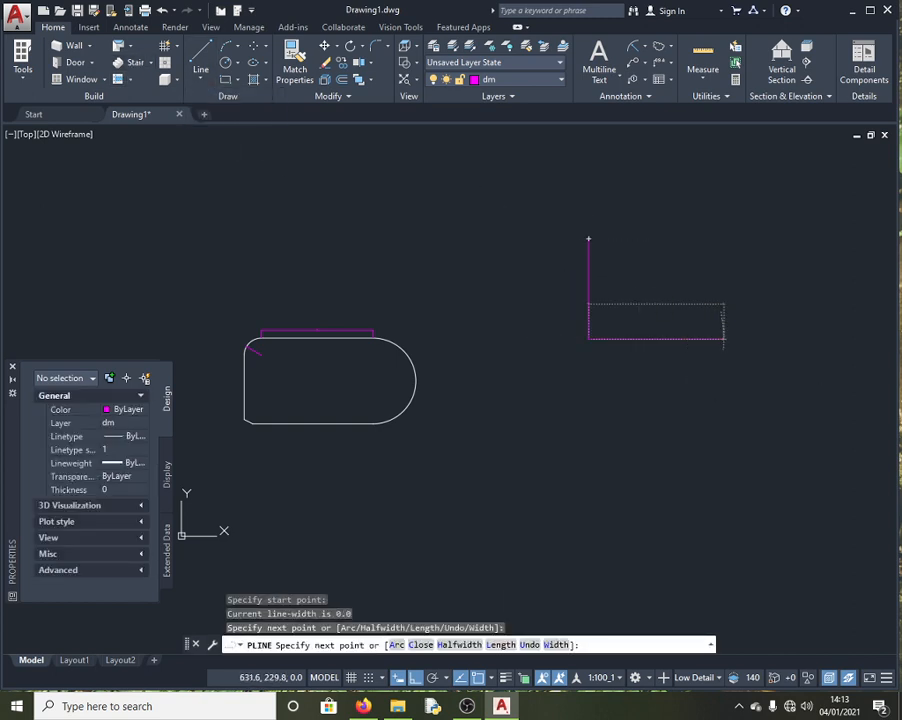
left_click(724, 338)
left_click(746, 405)
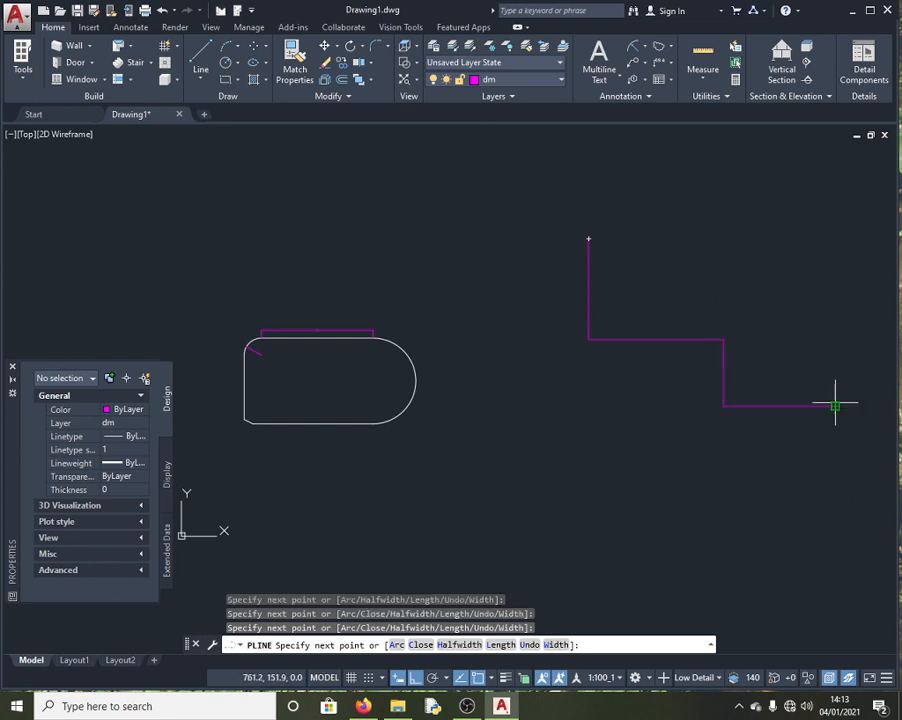
left_click(835, 406)
left_click(845, 257)
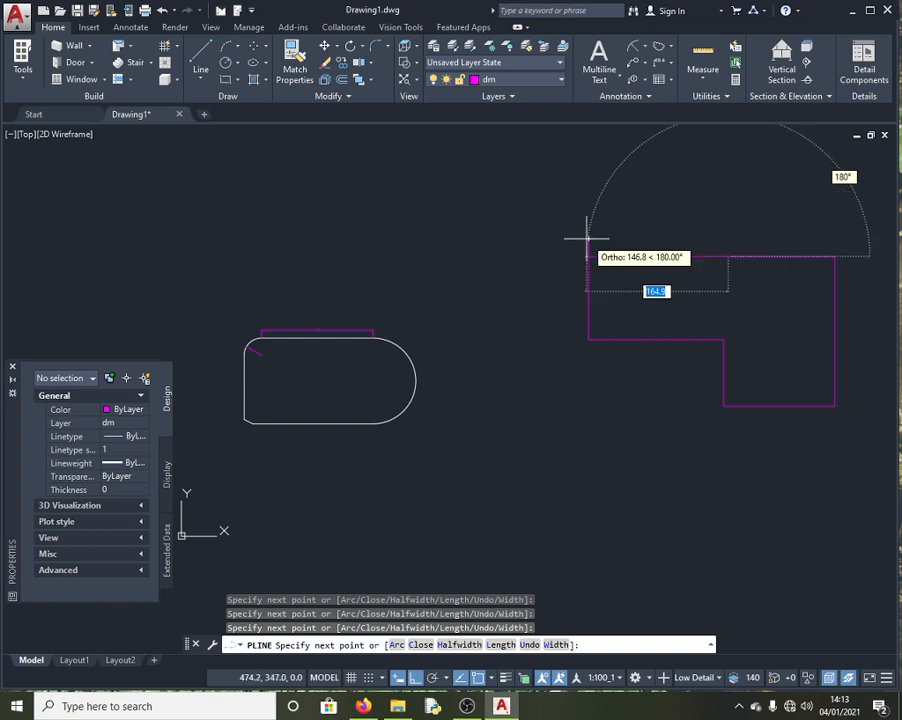
left_click(588, 240)
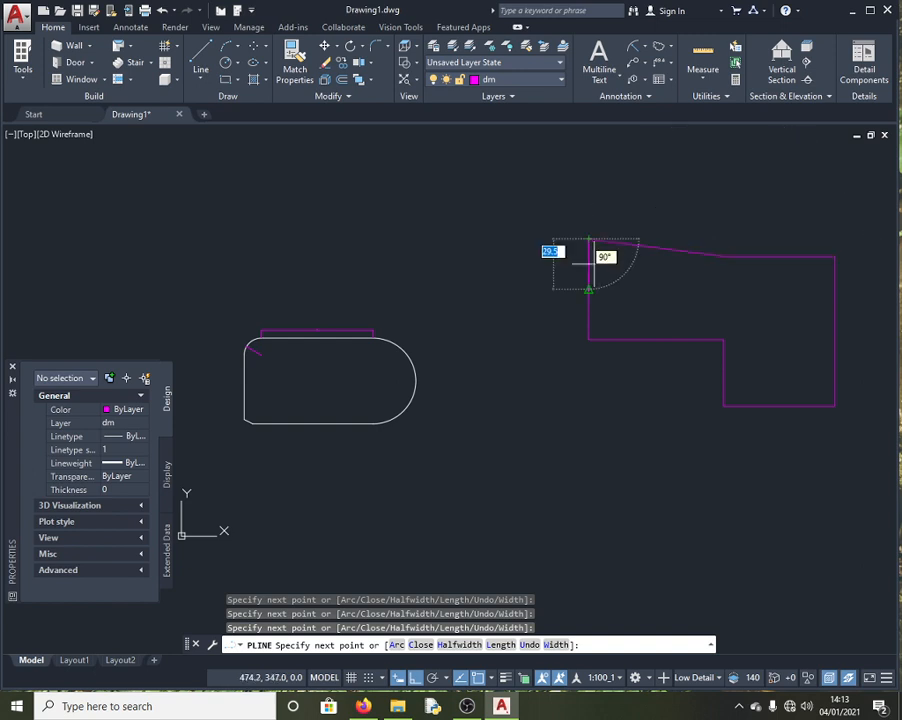
key("Escape")
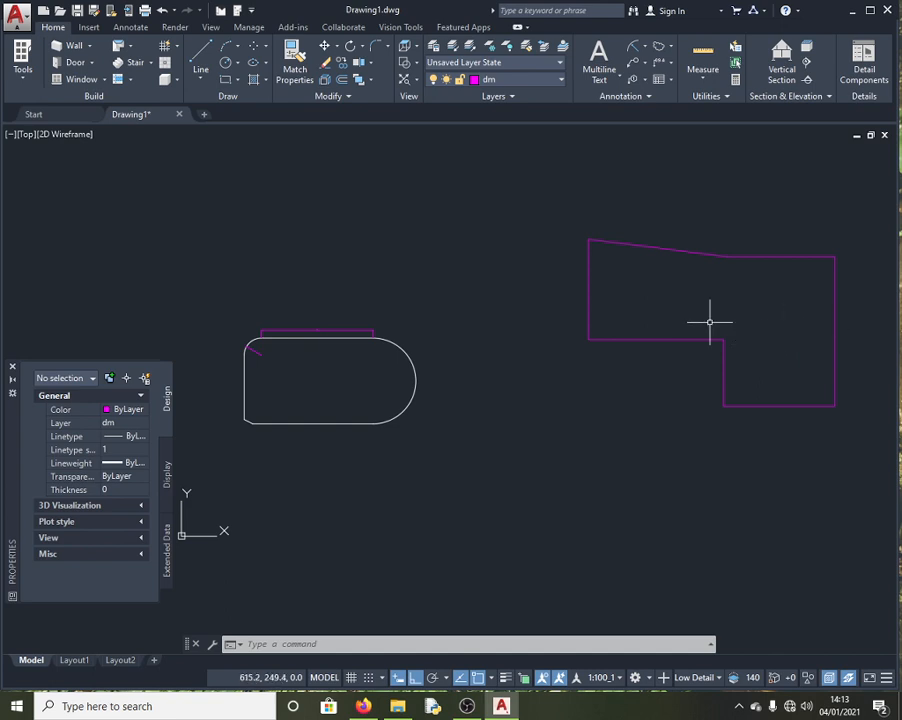
Offset the closed L-shaped polyline outward by 10
left_click(327, 642)
type("offse")
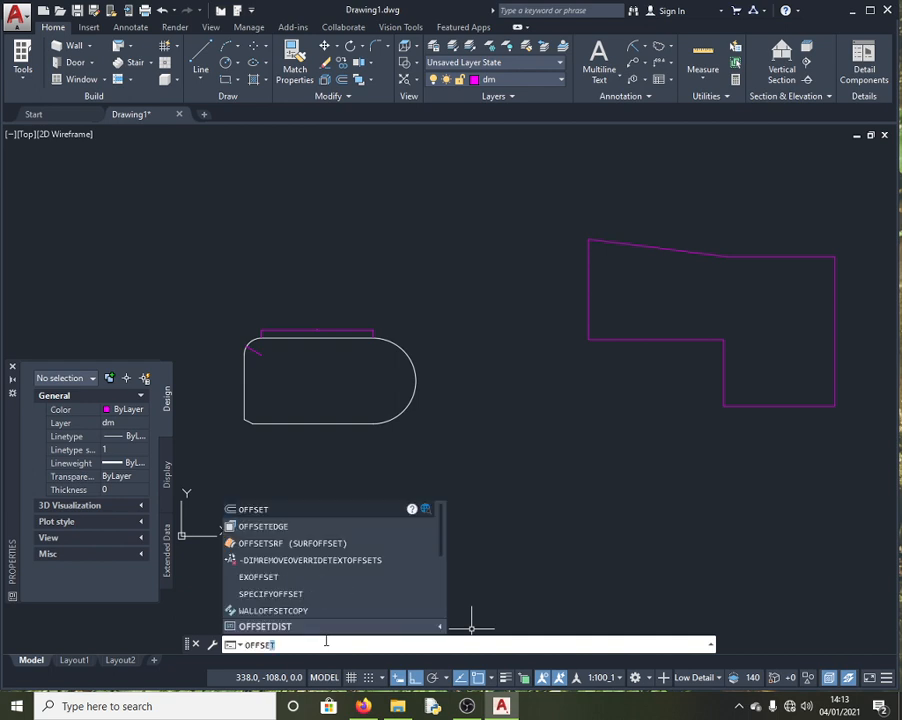
key("Return")
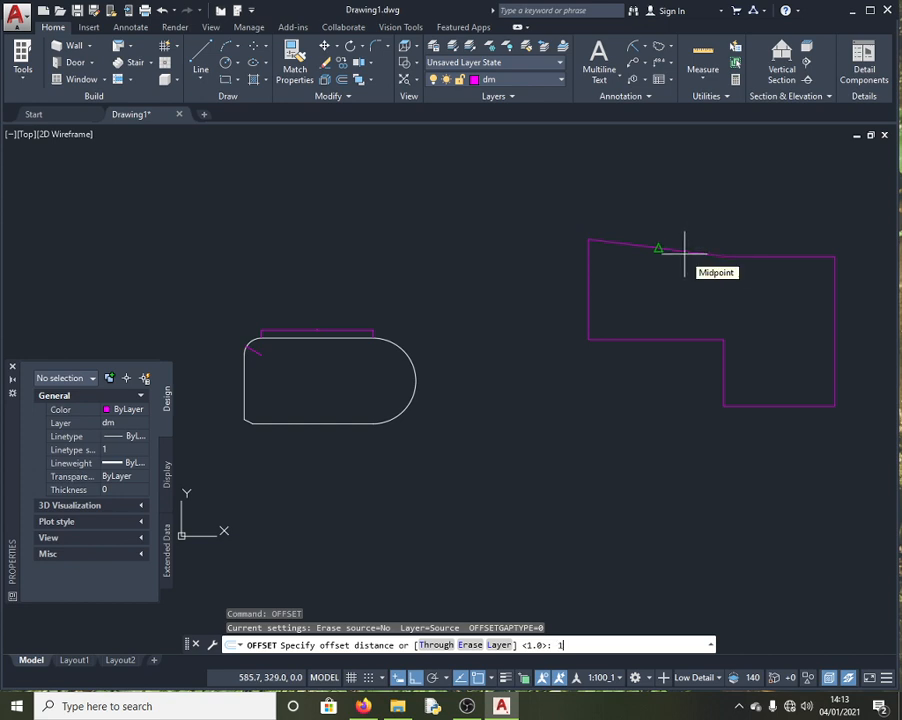
key("Return")
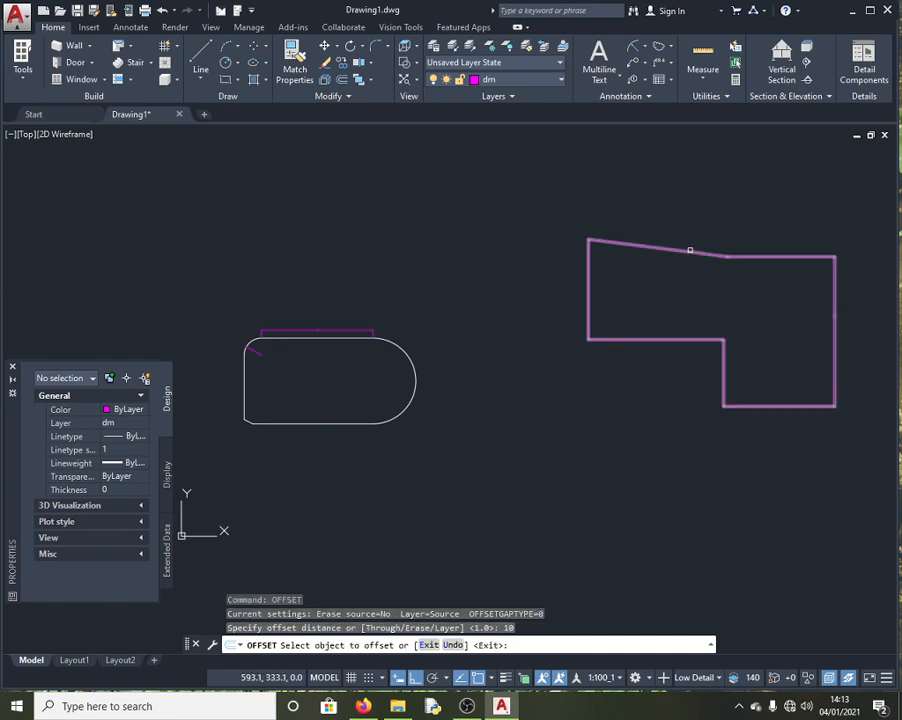
left_click(686, 249)
left_click(689, 231)
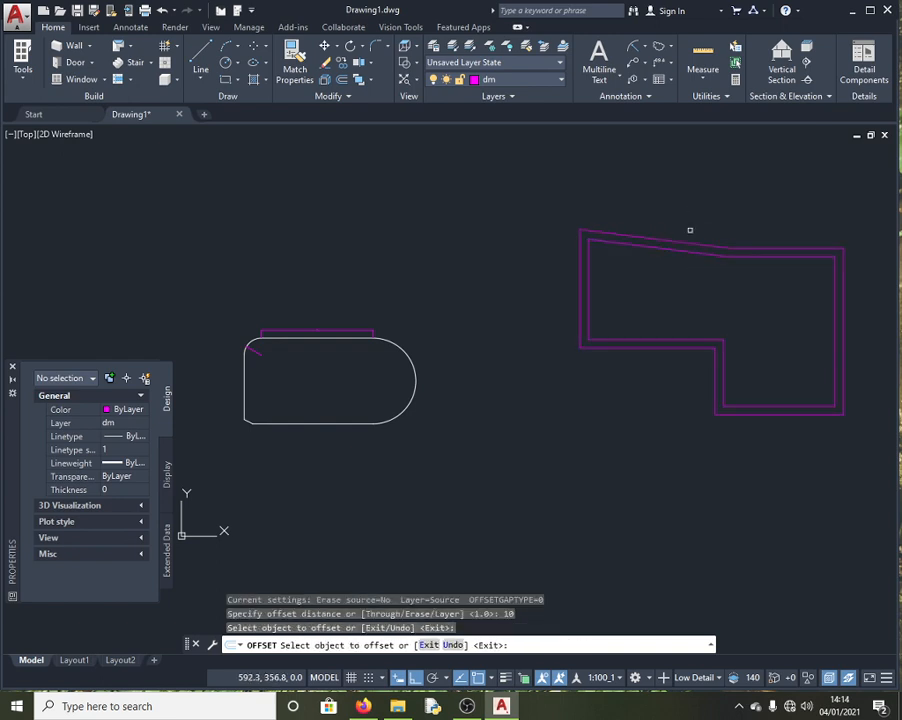
left_click(689, 231)
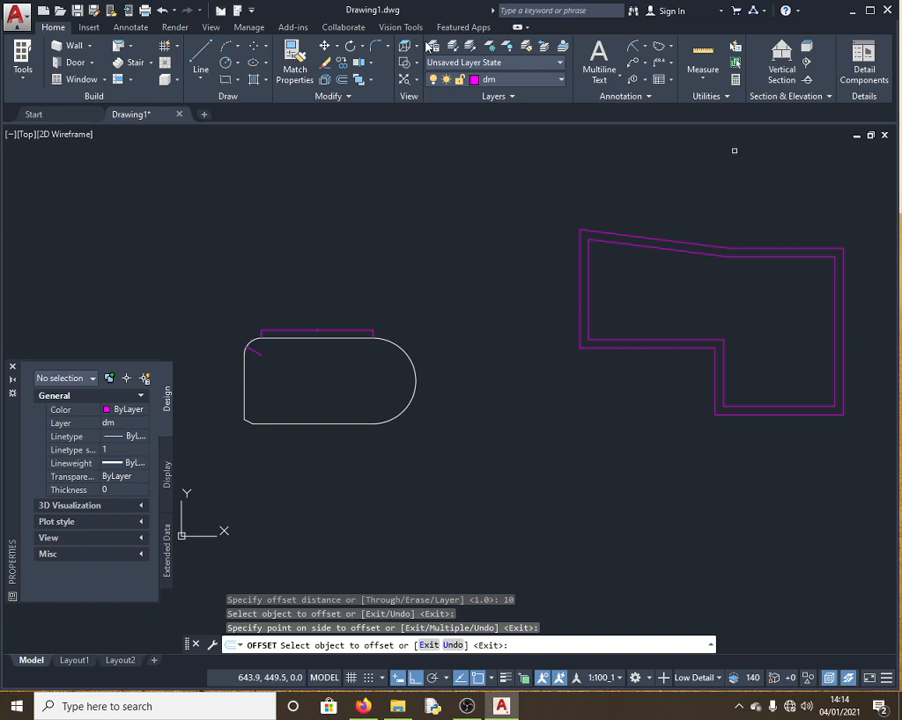
left_click(329, 366)
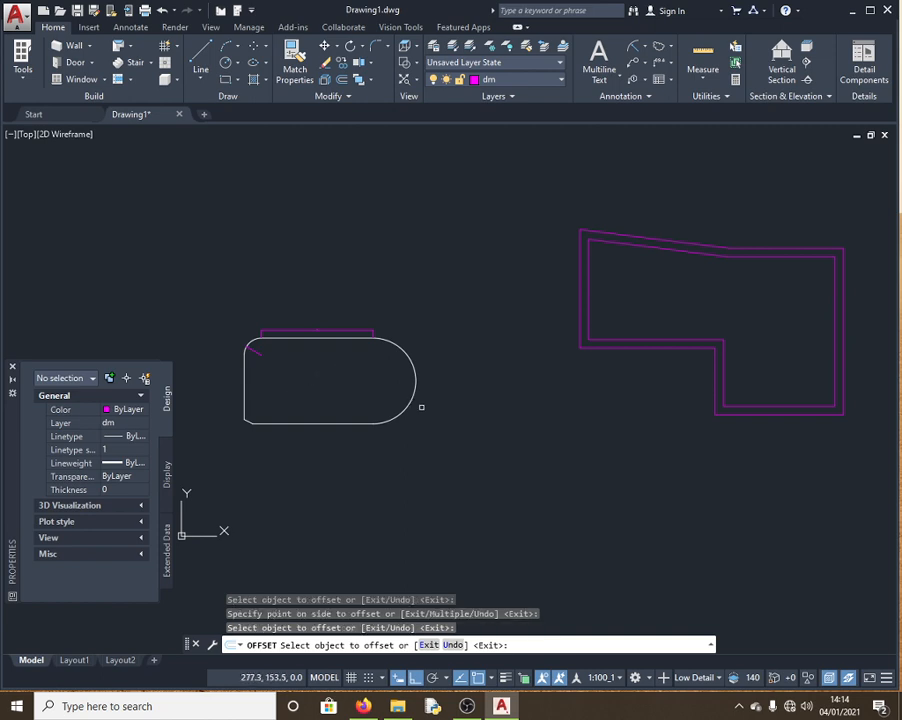
key("Escape")
Erase the round-ended outline, its dimensions and both L-shaped polylines, and close the Properties palette
scroll(615, 496, "down", 2)
scroll(615, 496, "down", 2)
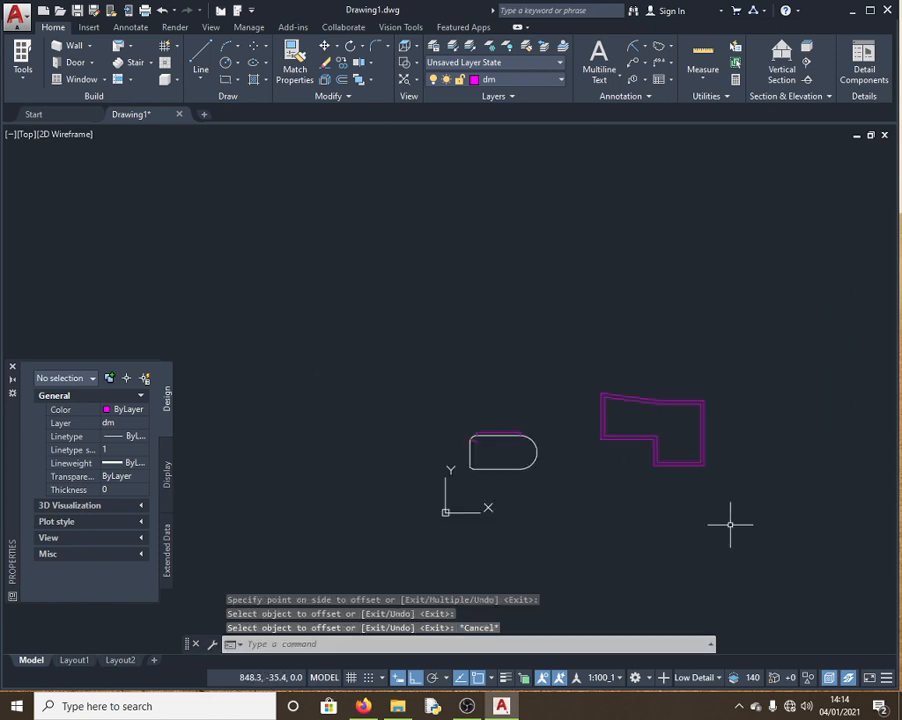
mouse_move(805, 558)
left_mouse_down()
mouse_move(558, 505)
mouse_move(433, 403)
mouse_move(632, 272)
left_mouse_up()
key("Delete")
scroll(462, 478, "up", 5)
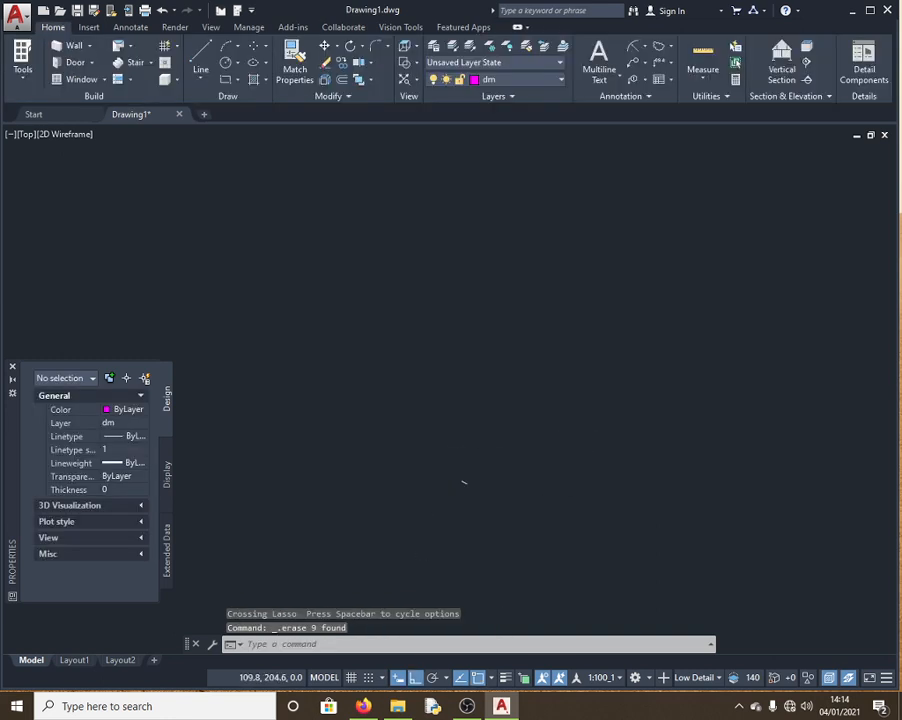
left_click(12, 366)
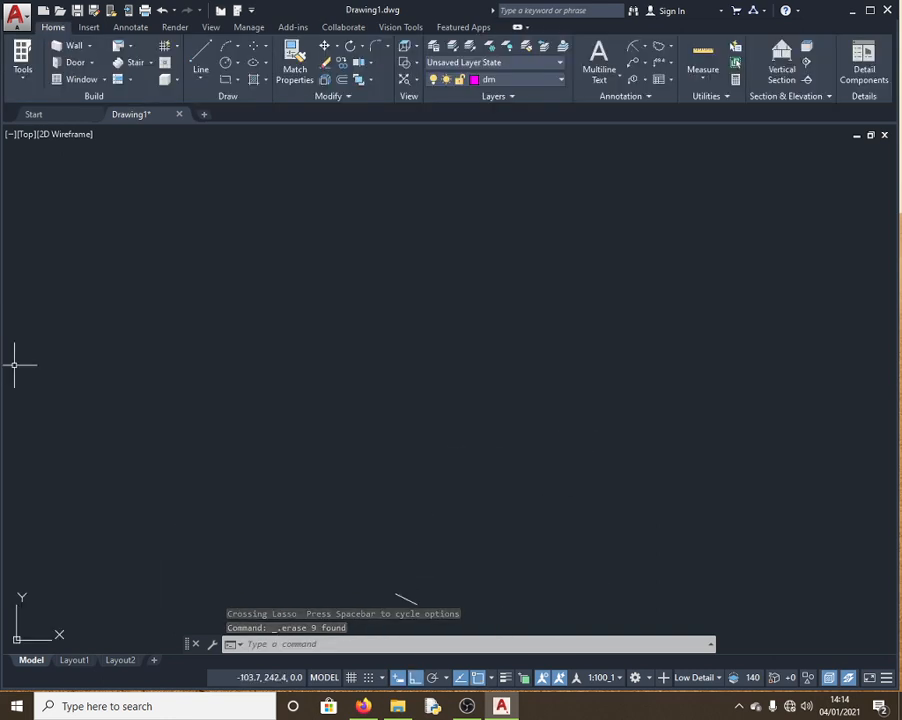
Draw a circle with a radius of 50 in the cleared drawing area
left_click(226, 62)
left_click(322, 265)
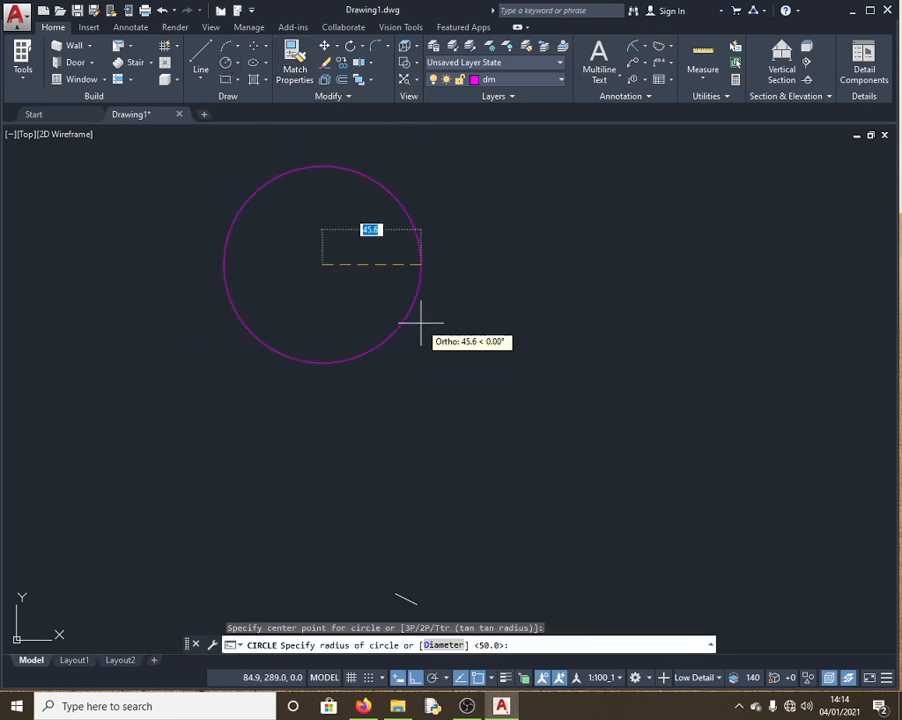
type("50")
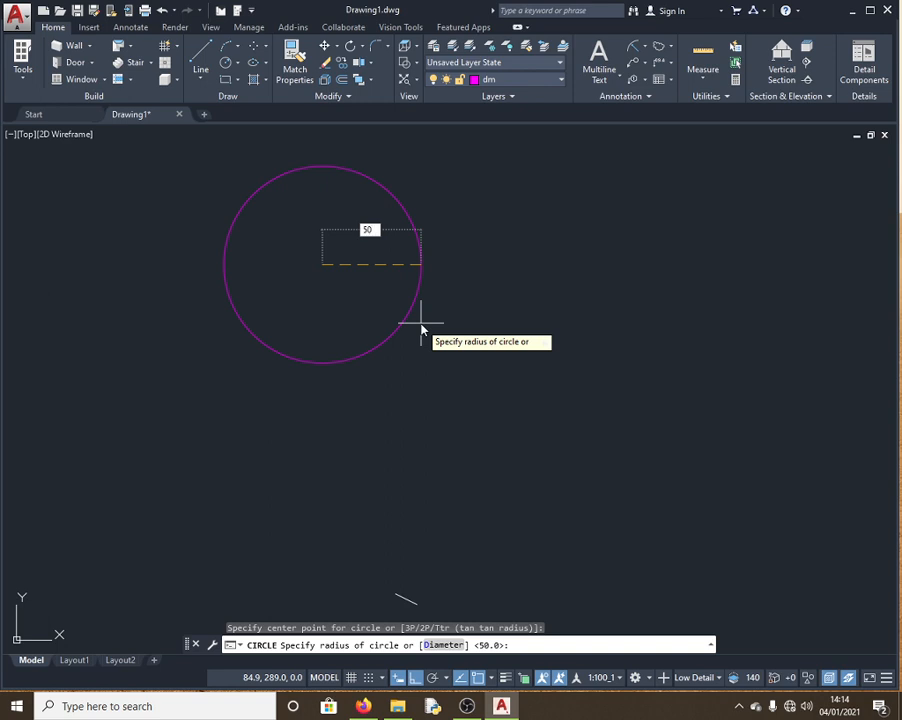
key("Return")
scroll(340, 244, "down", 4)
scroll(316, 188, "up", 4)
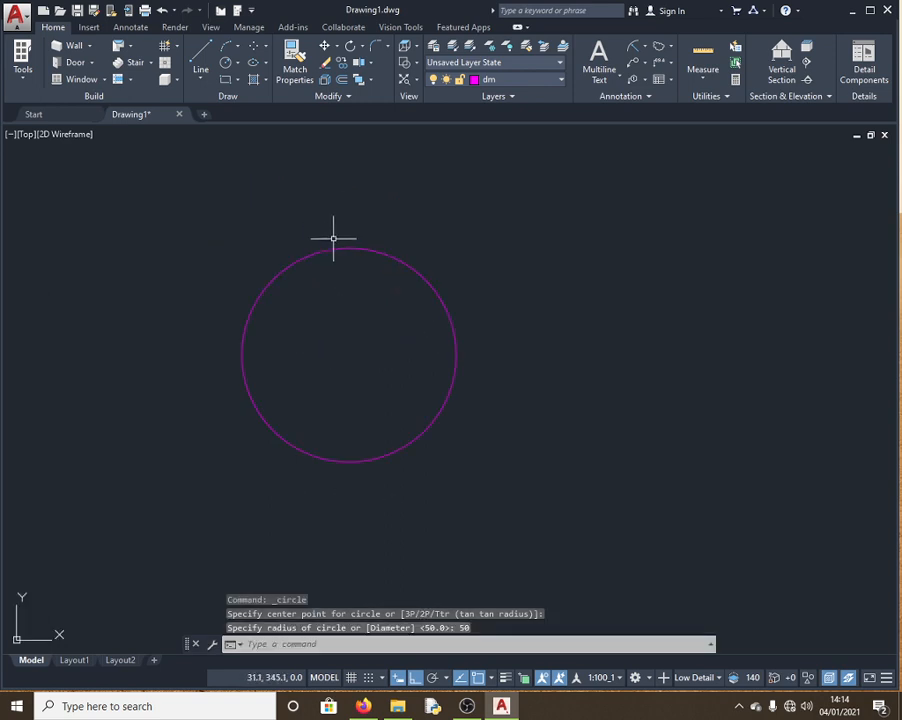
Draw a vertical line about 61 long from the circle's centre upward, ending above its upper edge
left_click(200, 55)
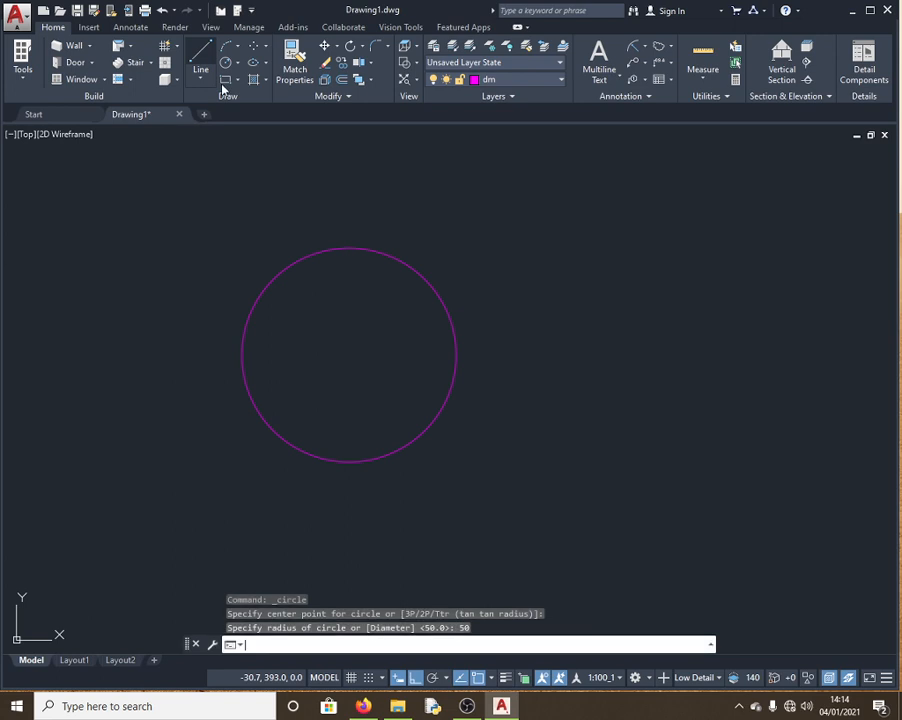
left_click(350, 356)
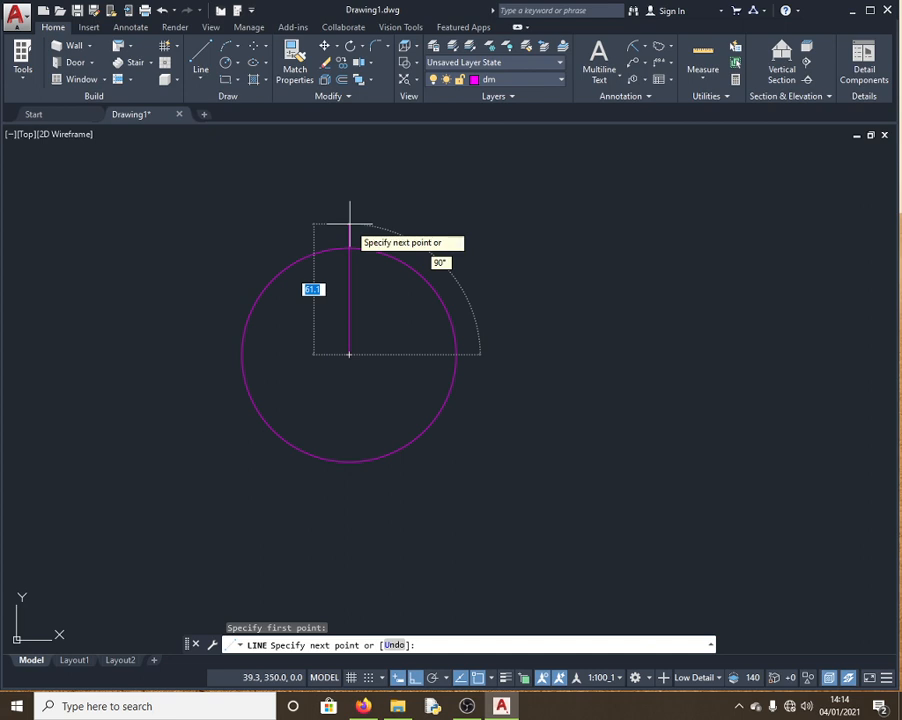
left_click(349, 224)
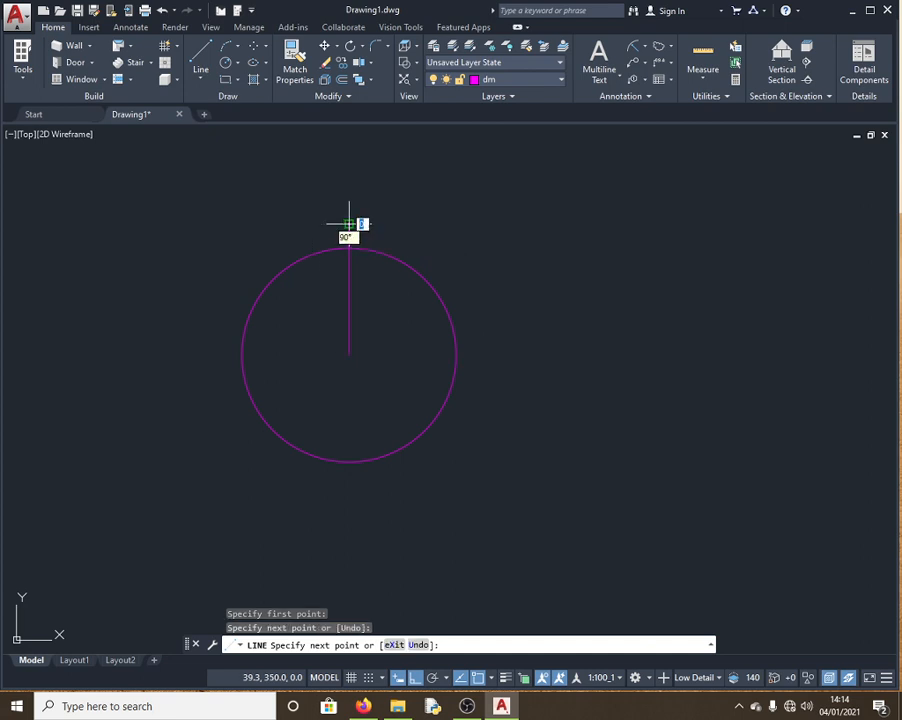
key("Escape")
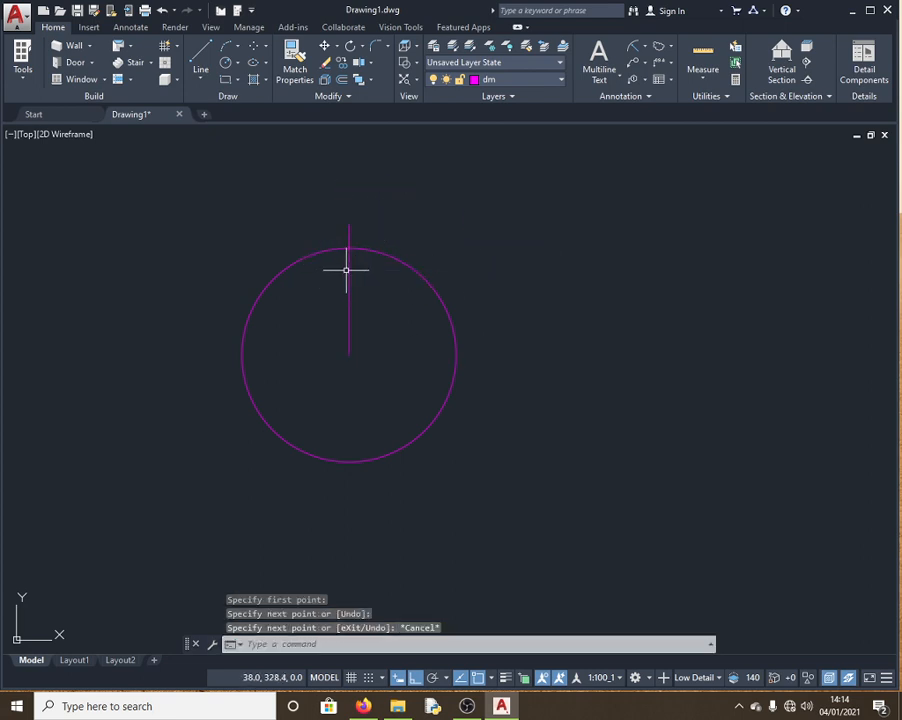
Offset the vertical line by 2 to each side to make two parallel copies
left_click(280, 645)
type("o")
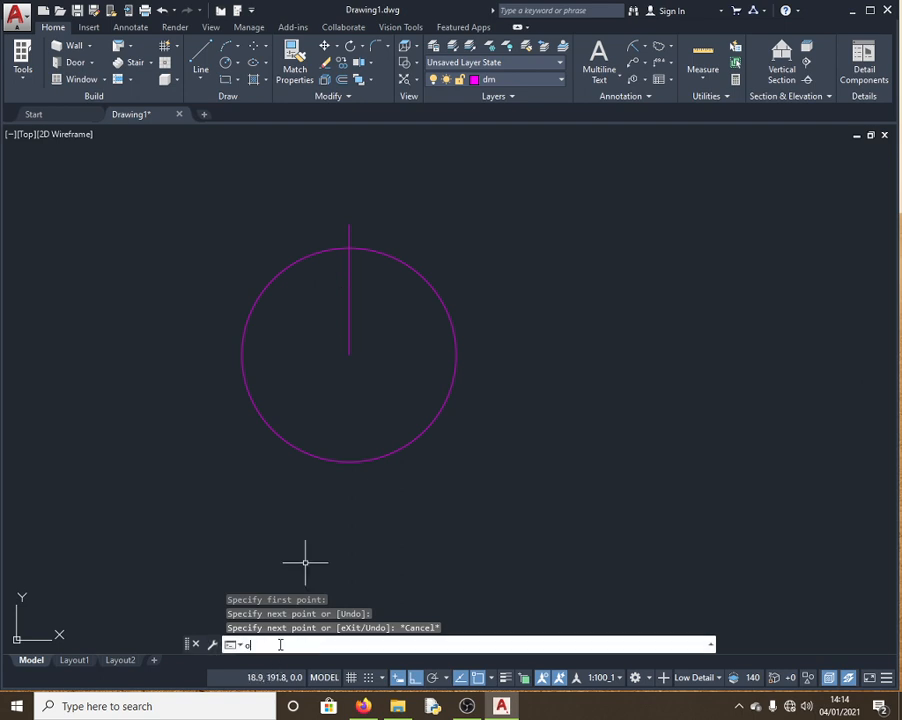
type("ff")
key("Return")
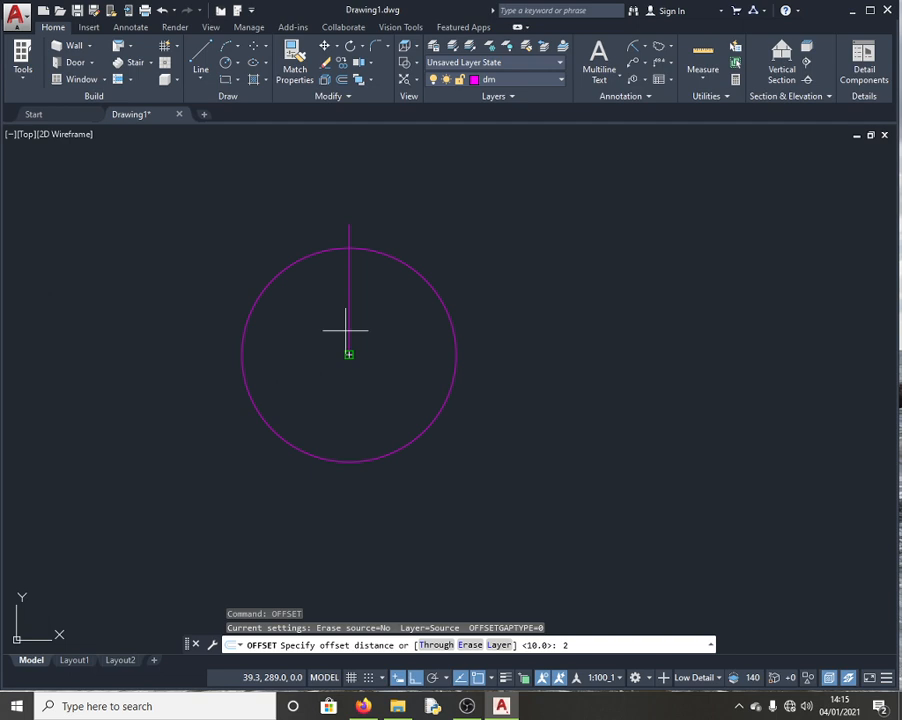
key("Return")
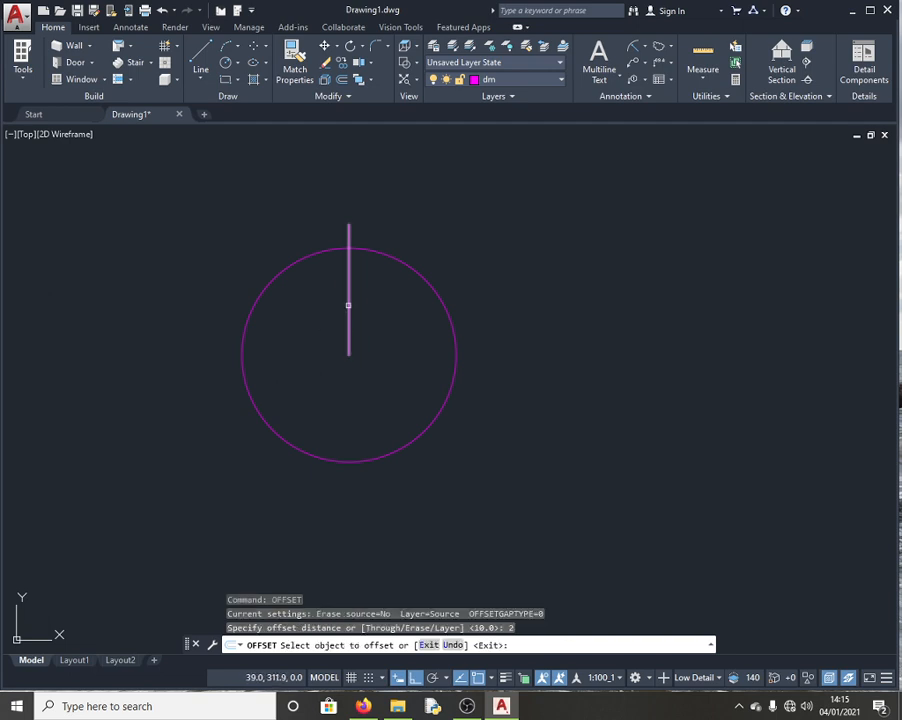
left_click(349, 301)
left_click(360, 298)
left_click(327, 299)
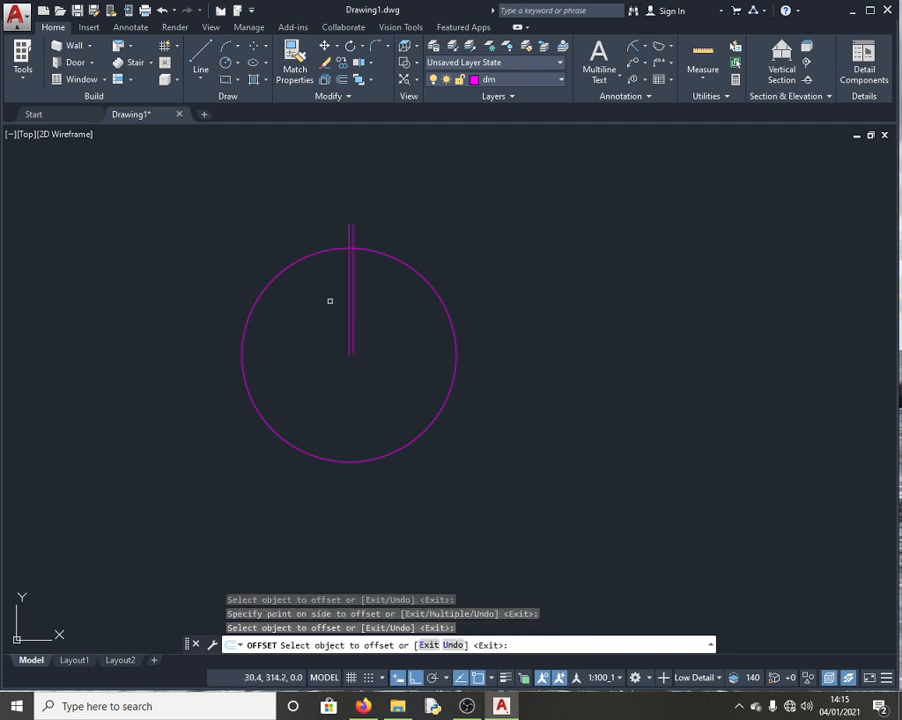
left_click(349, 300)
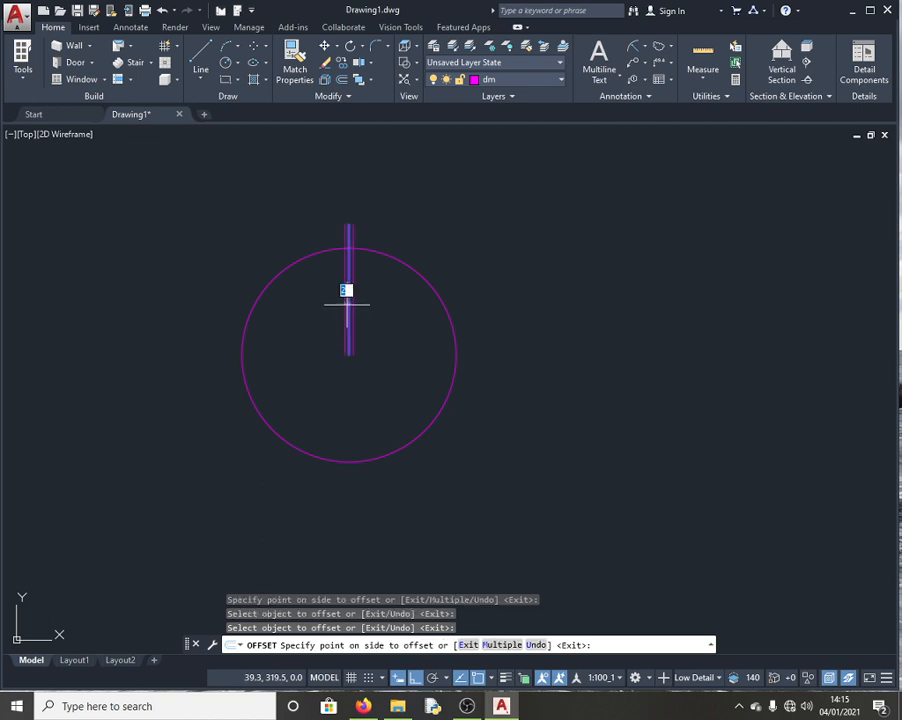
left_click(330, 308)
Erase the original vertical line between the two offset copies
left_click(348, 285)
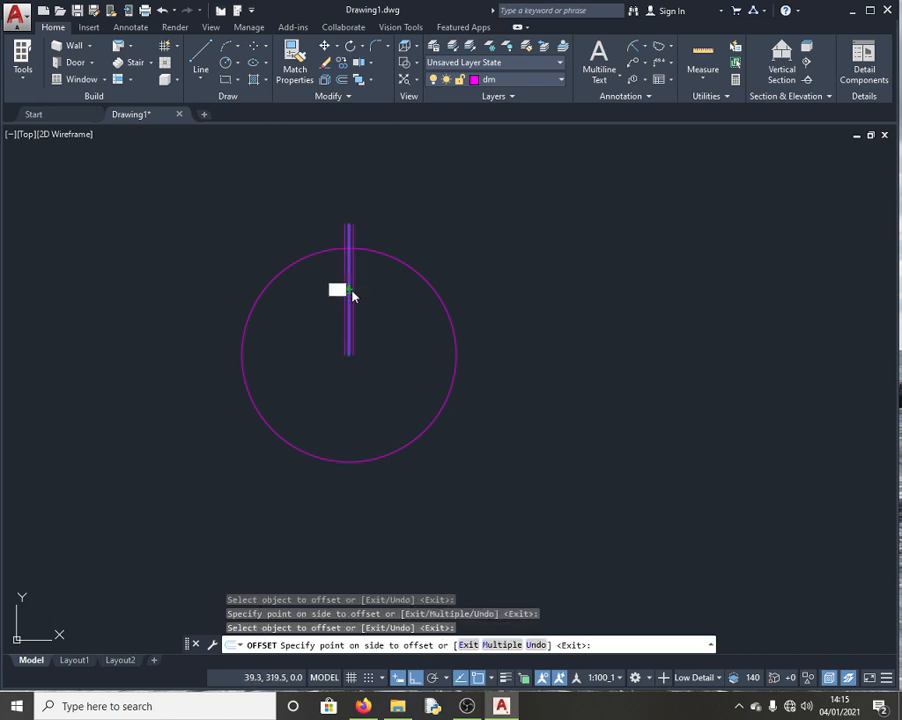
key("Escape")
left_click(348, 289)
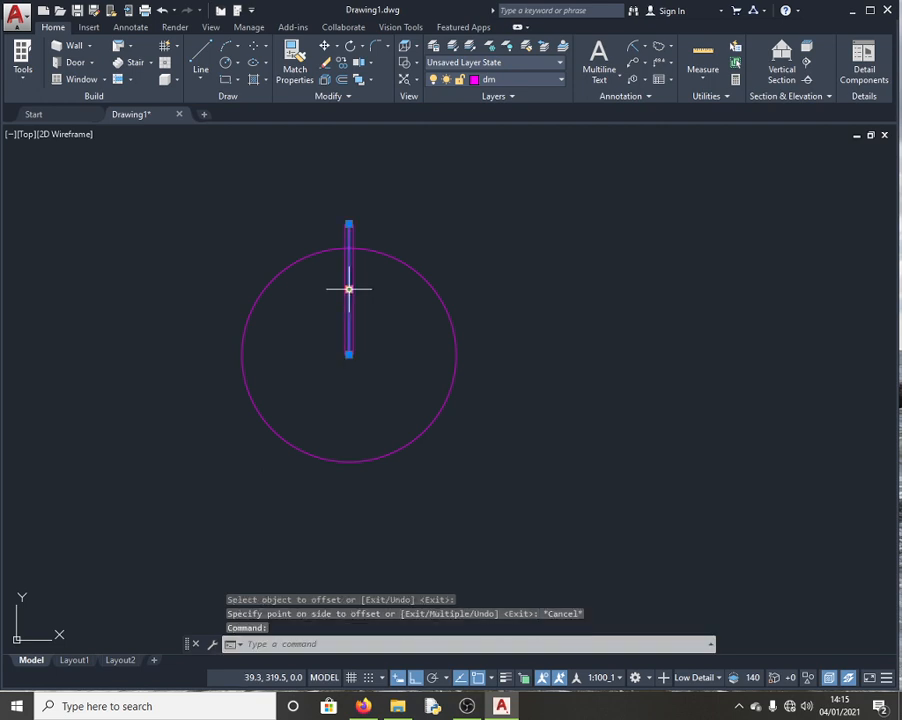
key("Delete")
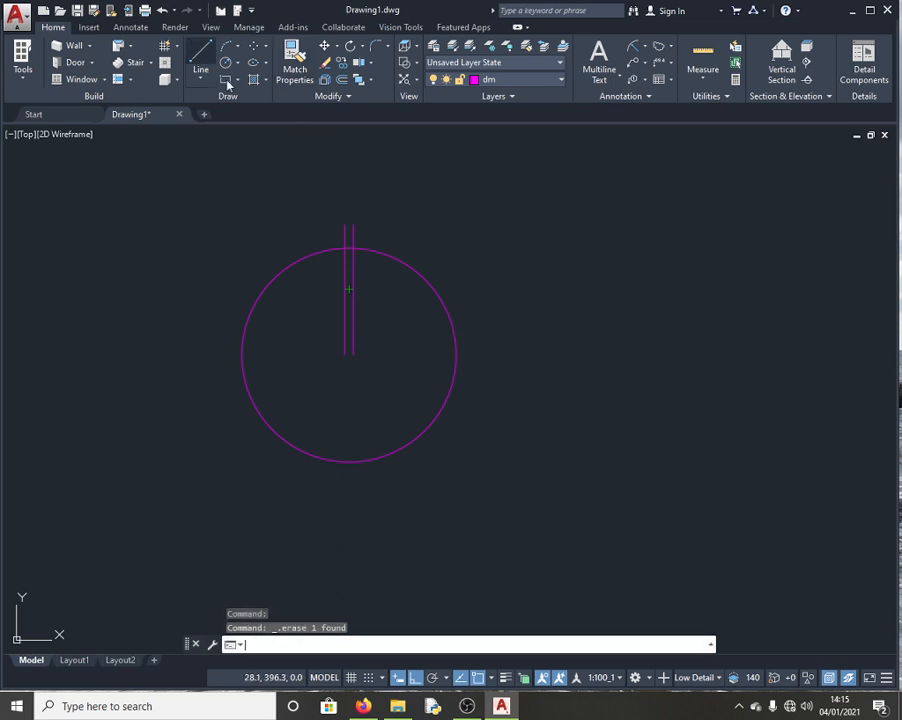
Draw a short horizontal line joining the upper ends of the two parallel vertical lines
left_click(200, 58)
scroll(340, 225, "up", 5)
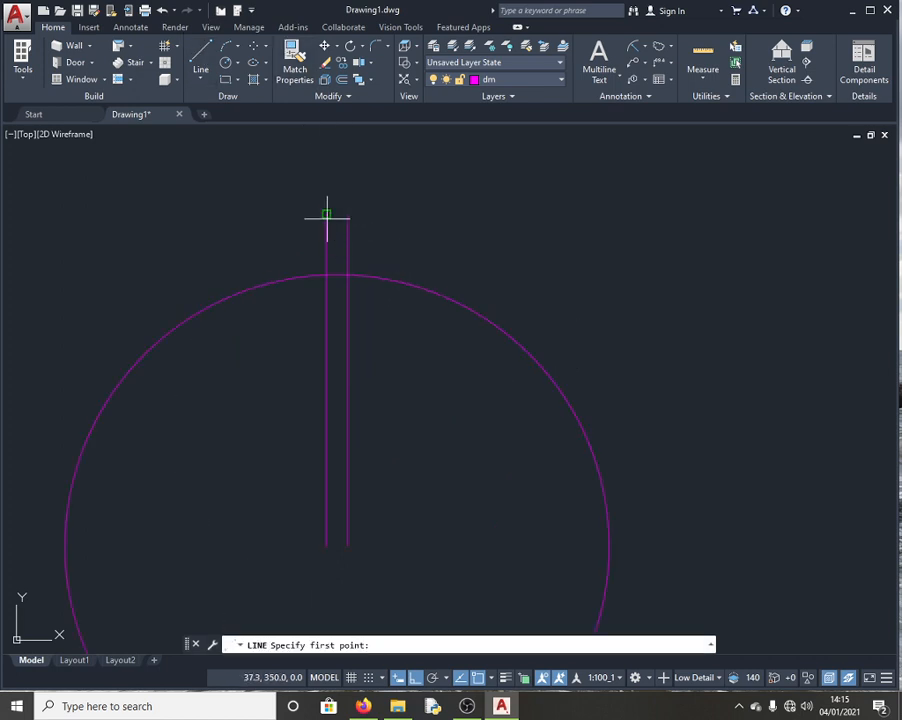
left_click(346, 216)
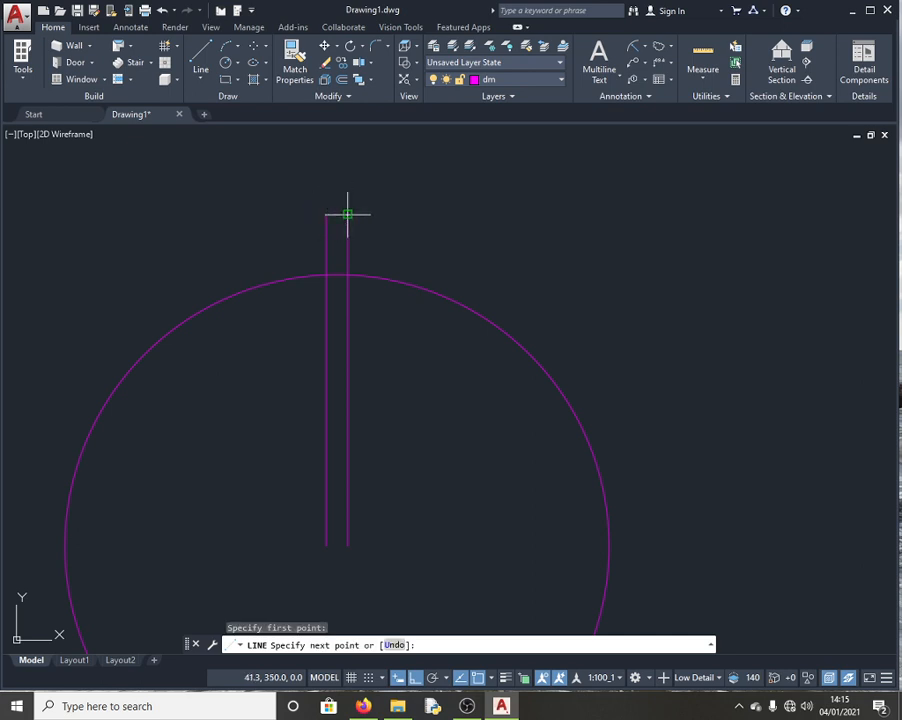
left_click(326, 214)
key("Escape")
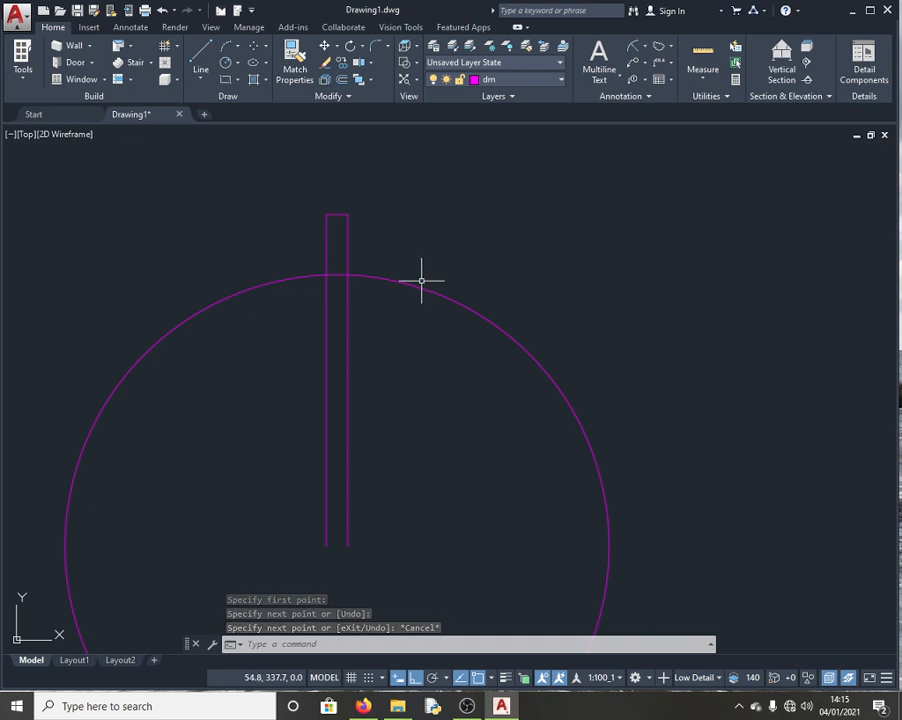
type("l")
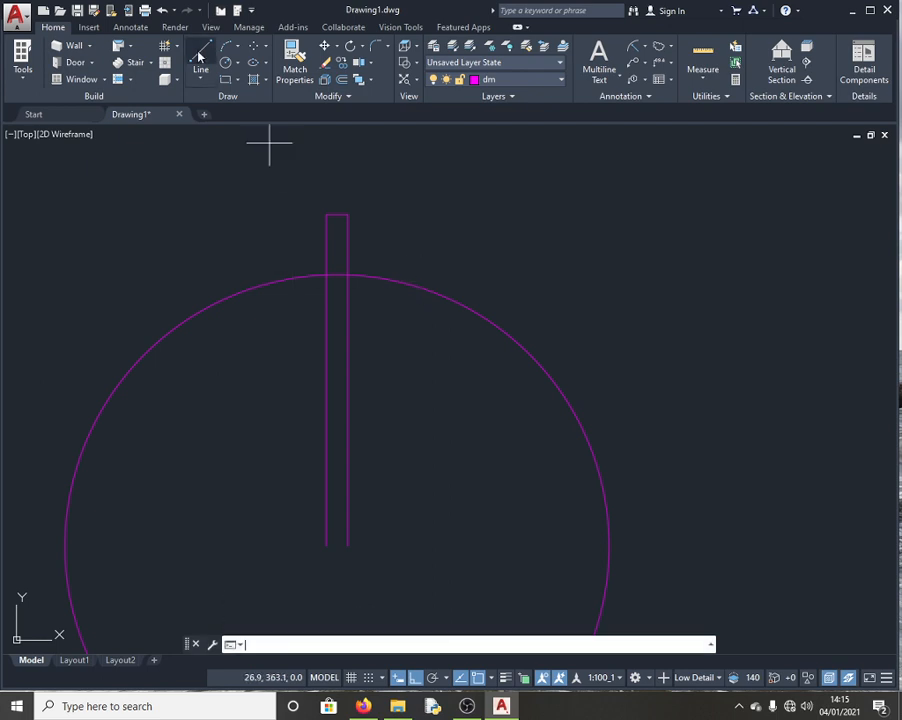
key("Return")
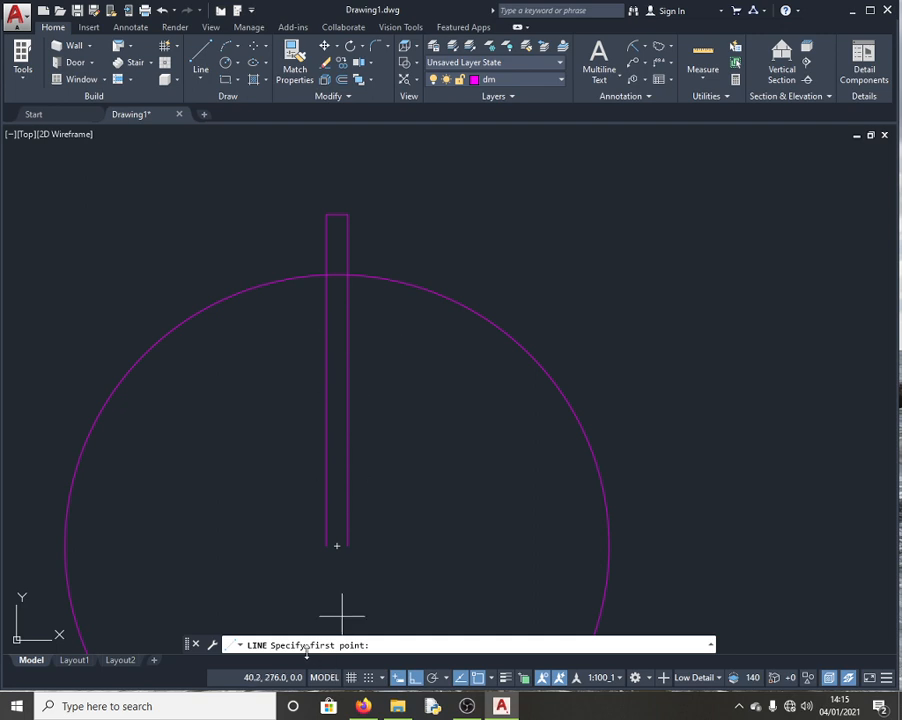
key("Escape")
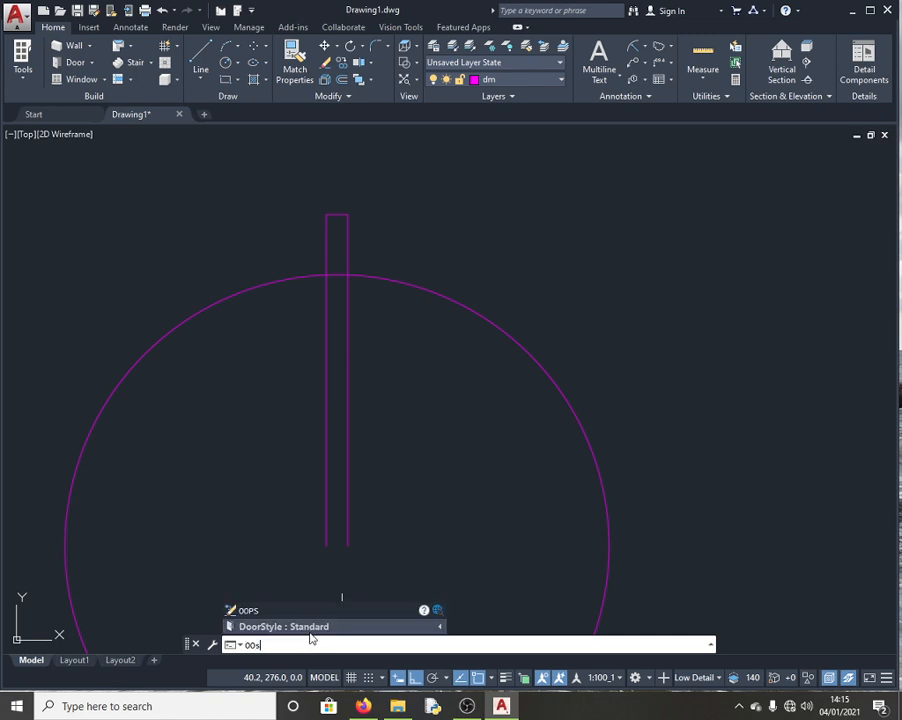
Offset each of the two parallel vertical lines outward by 1 to add an outer line on both sides of the bar
key("BackSpace")
type("f")
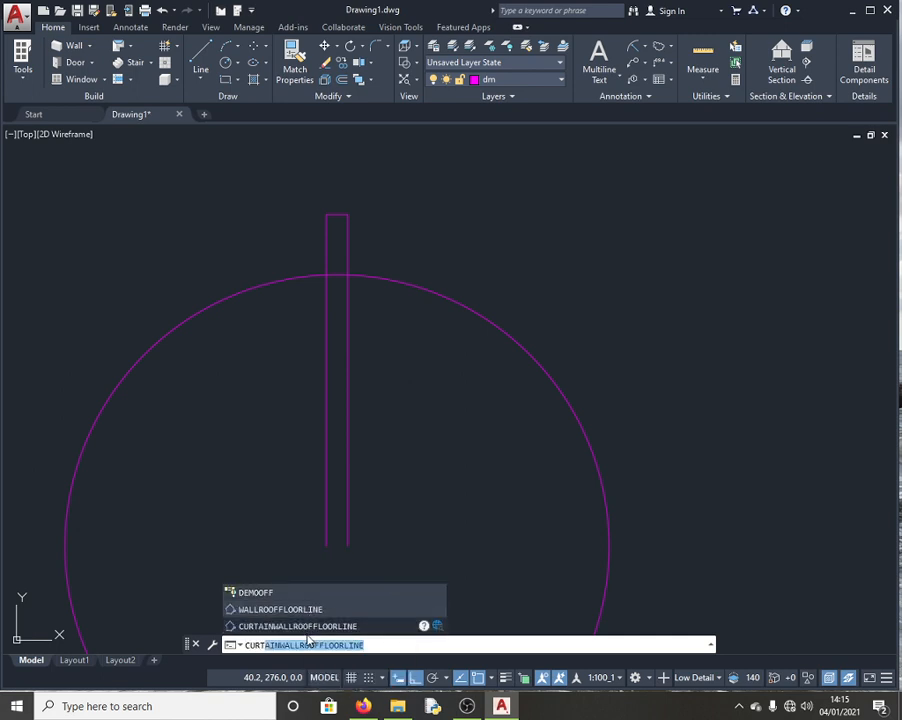
key("BackSpace")
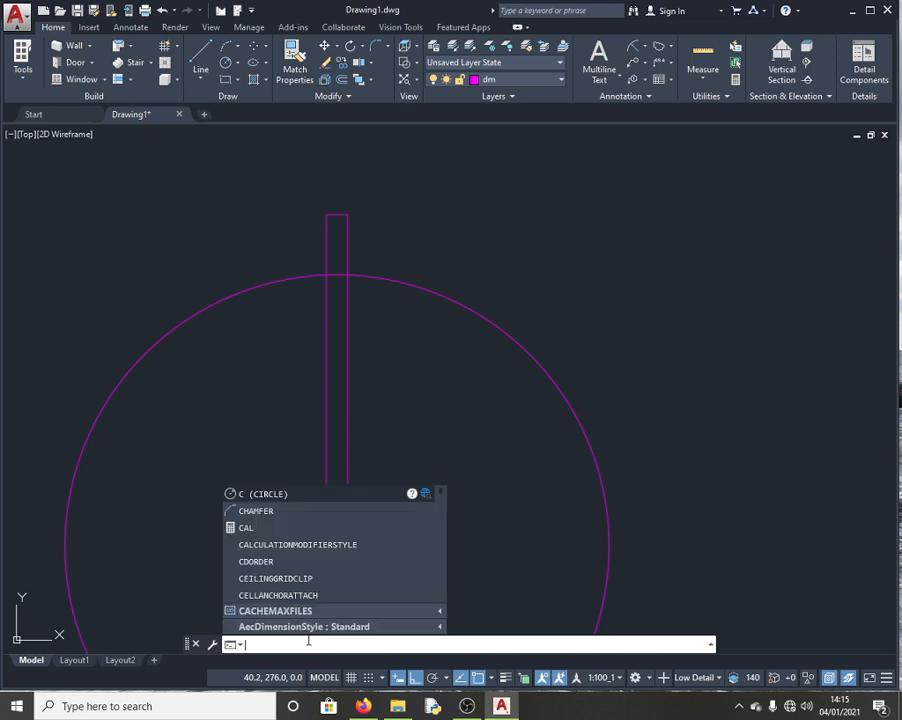
type("off")
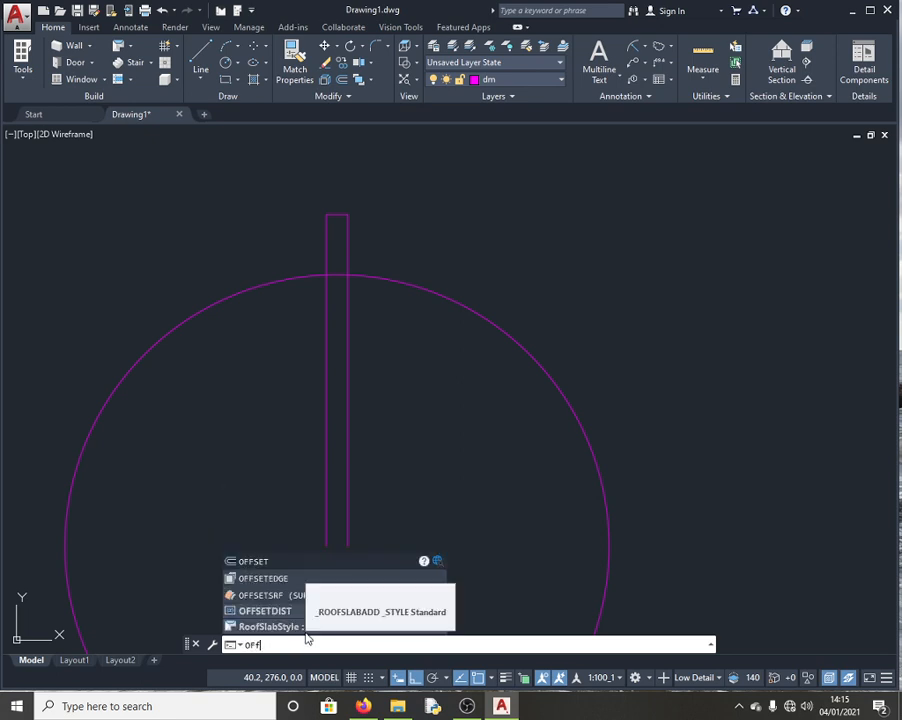
key("Return")
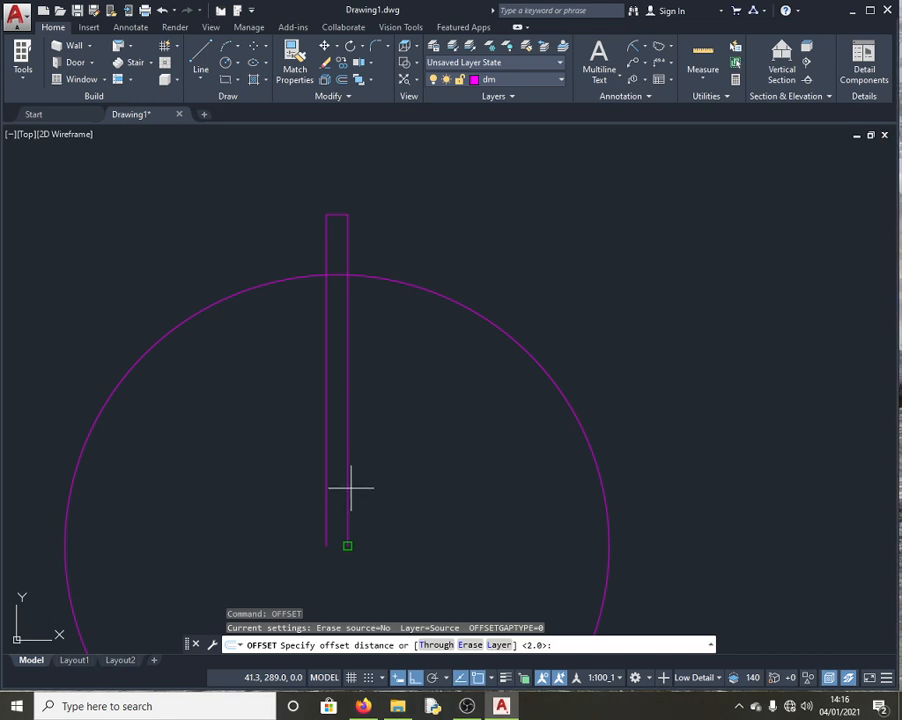
type("1")
key("Return")
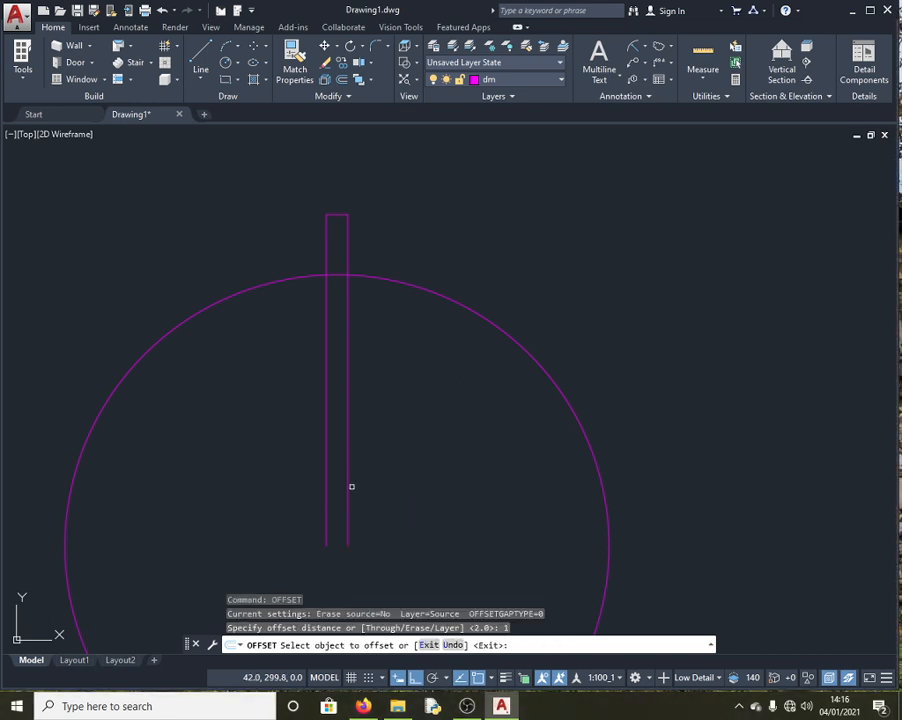
left_click(349, 482)
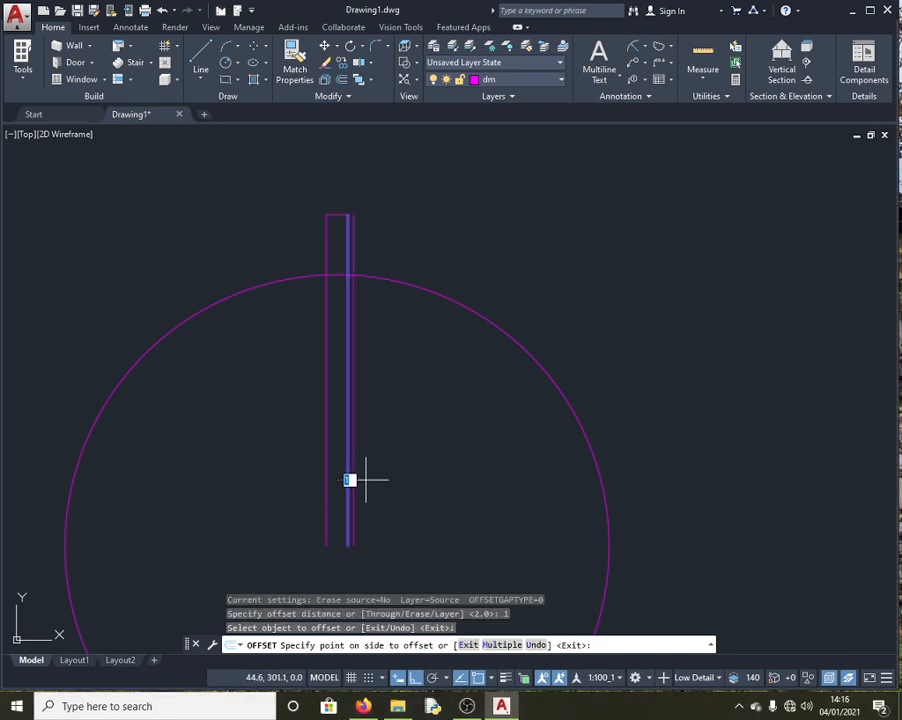
left_click(358, 479)
left_click(324, 479)
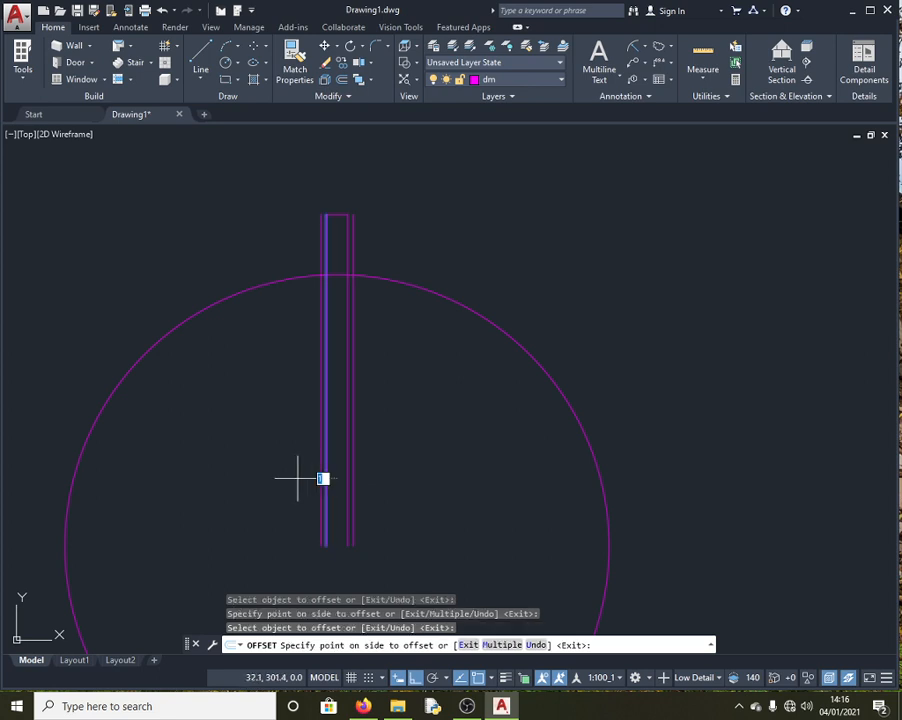
left_click(298, 475)
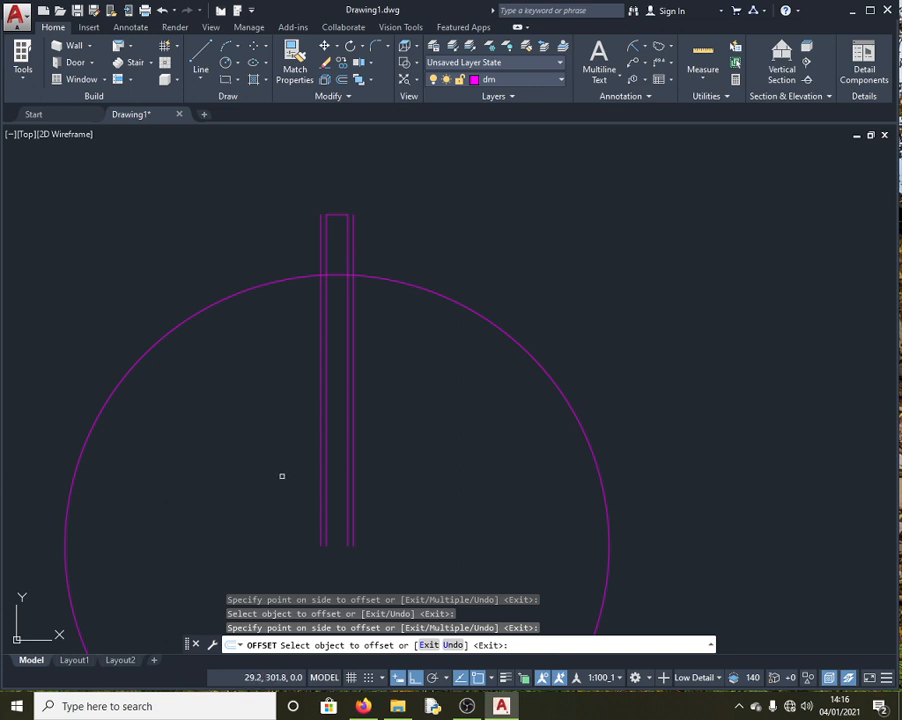
With ortho off, draw a slanted line about 11.2 long from the bar's upper right corner to where the right outer line crosses the circle
scroll(346, 226, "up", 6)
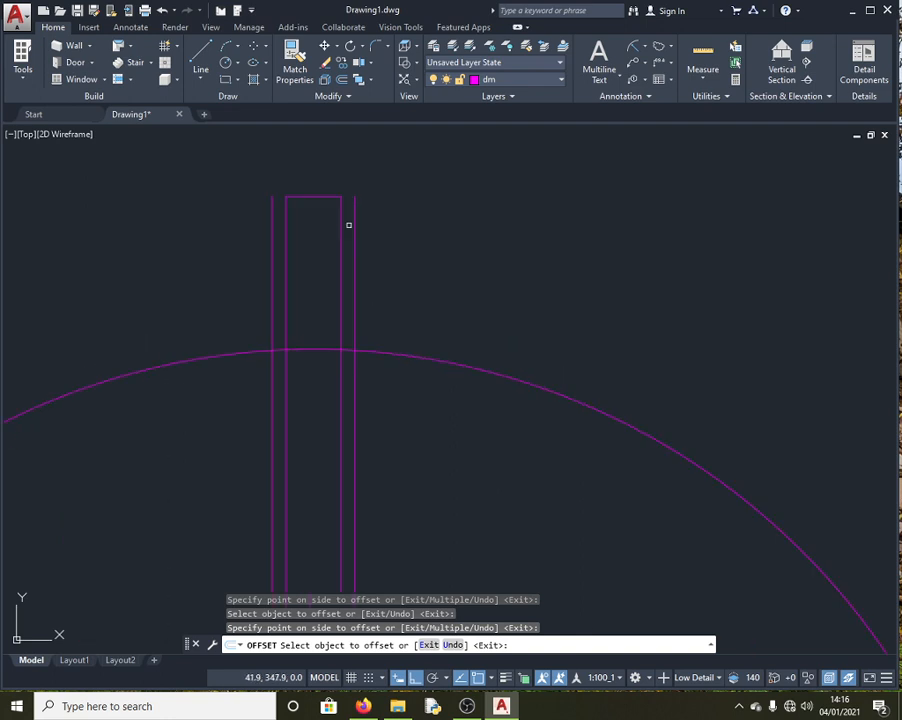
left_click(201, 60)
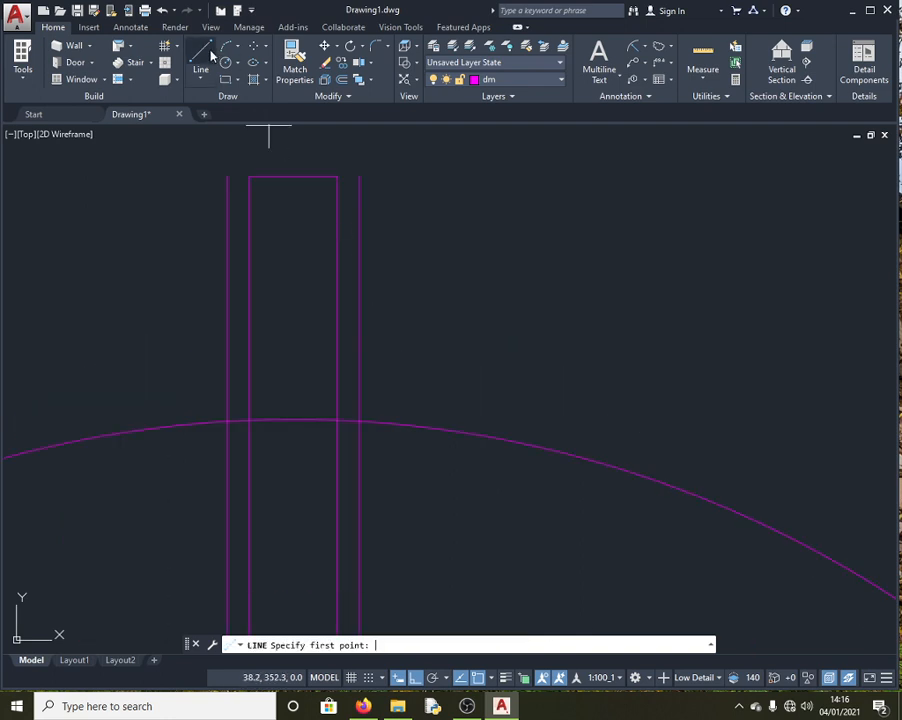
left_click(336, 177)
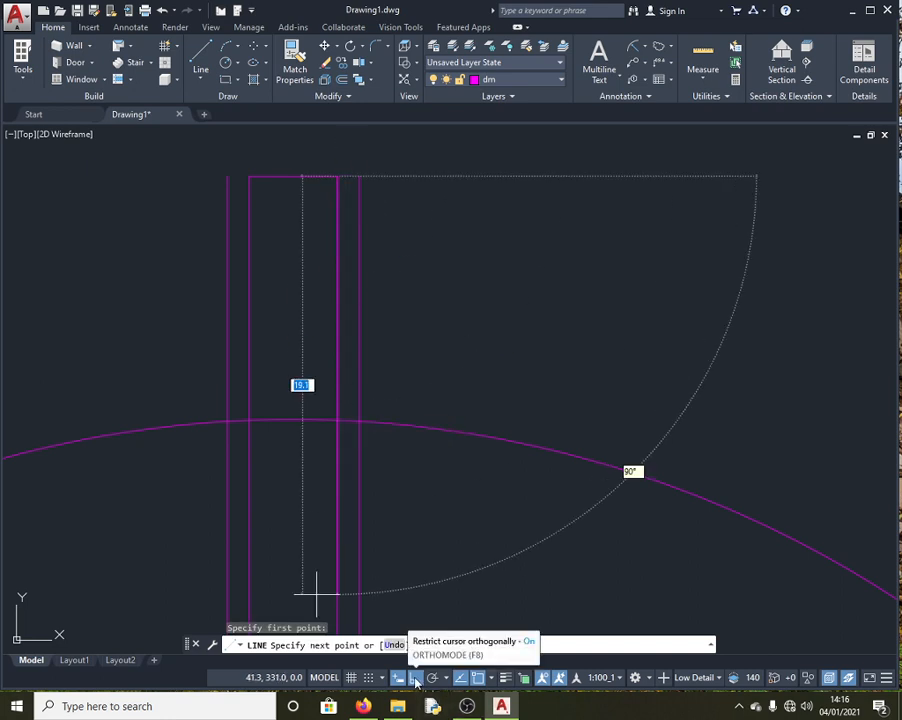
left_click(416, 679)
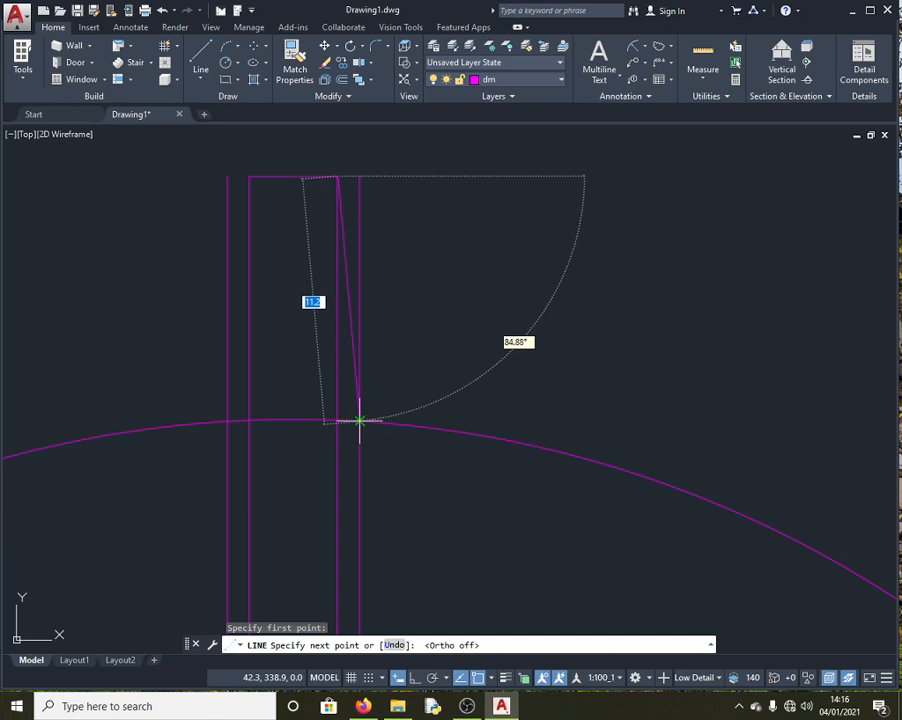
left_click(360, 421)
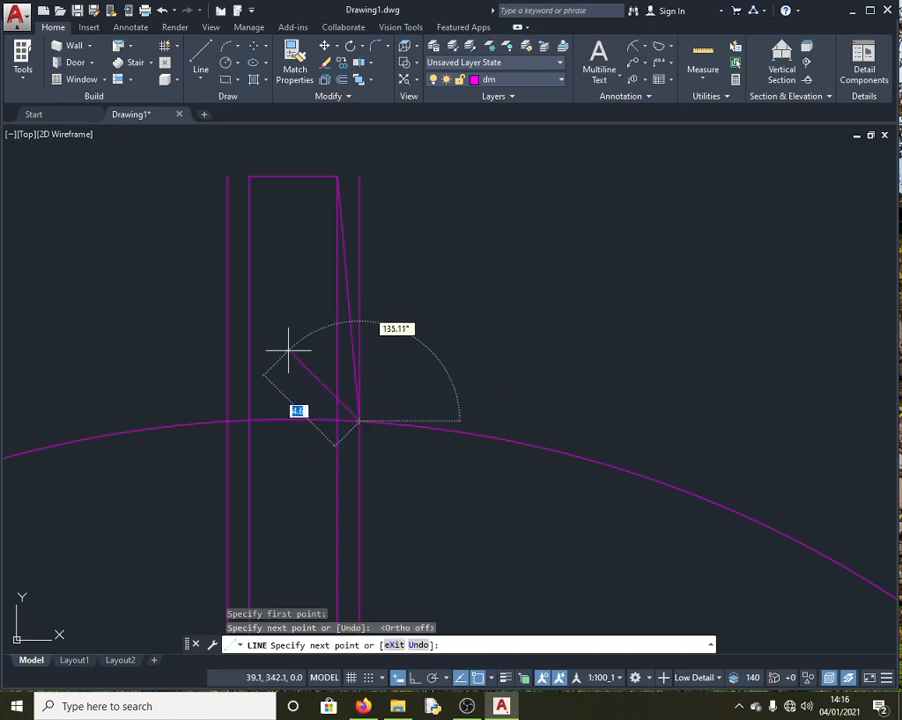
key("Escape")
Draw the matching slanted line from the bar's upper left corner to where the left outer line crosses the circle
left_click(204, 55)
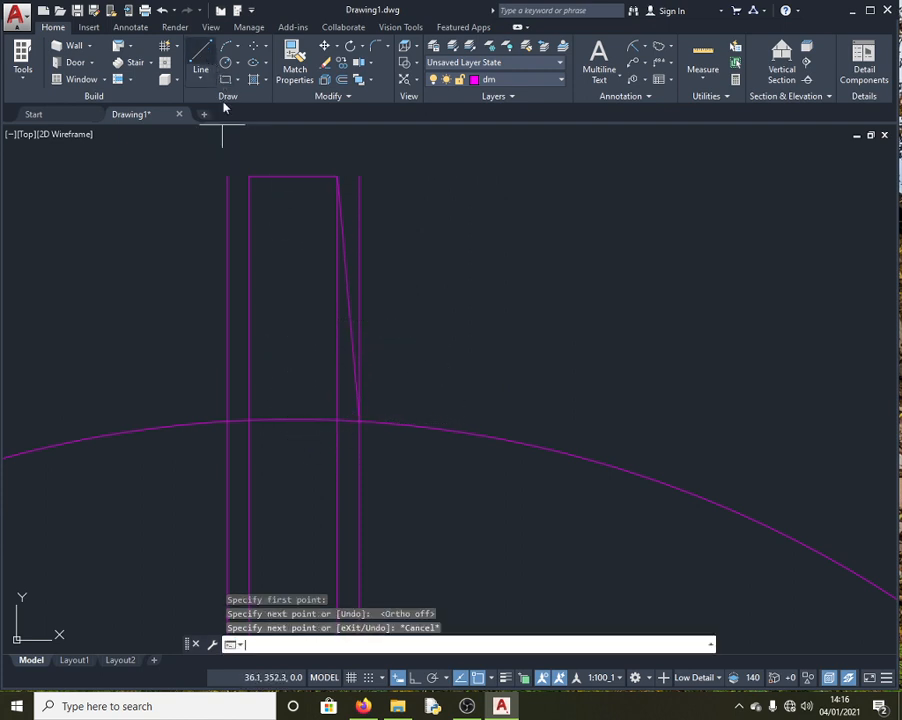
left_click(248, 176)
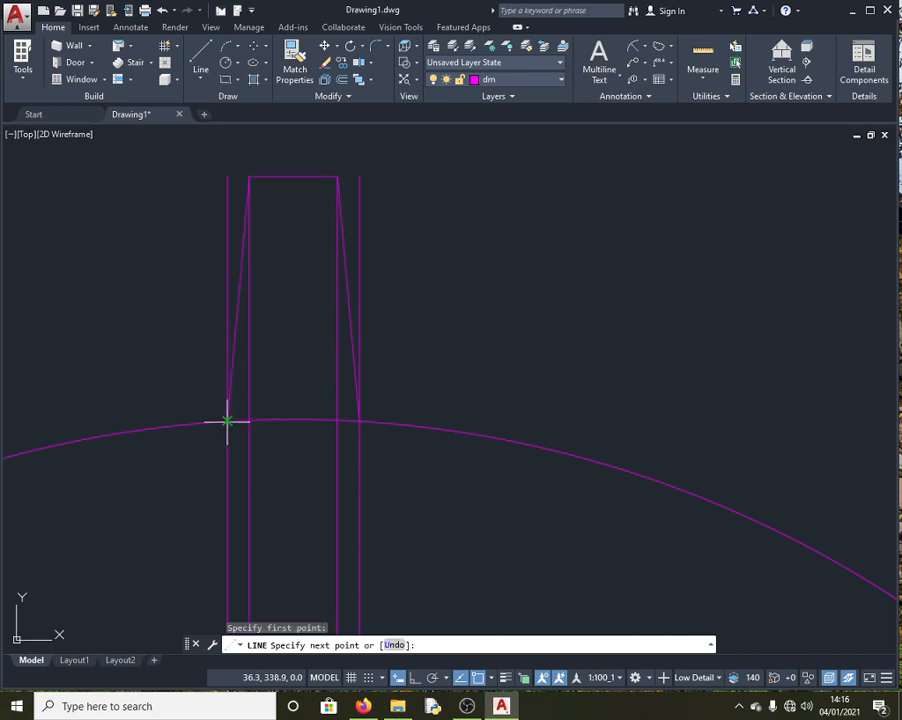
left_click(227, 420)
key("Escape")
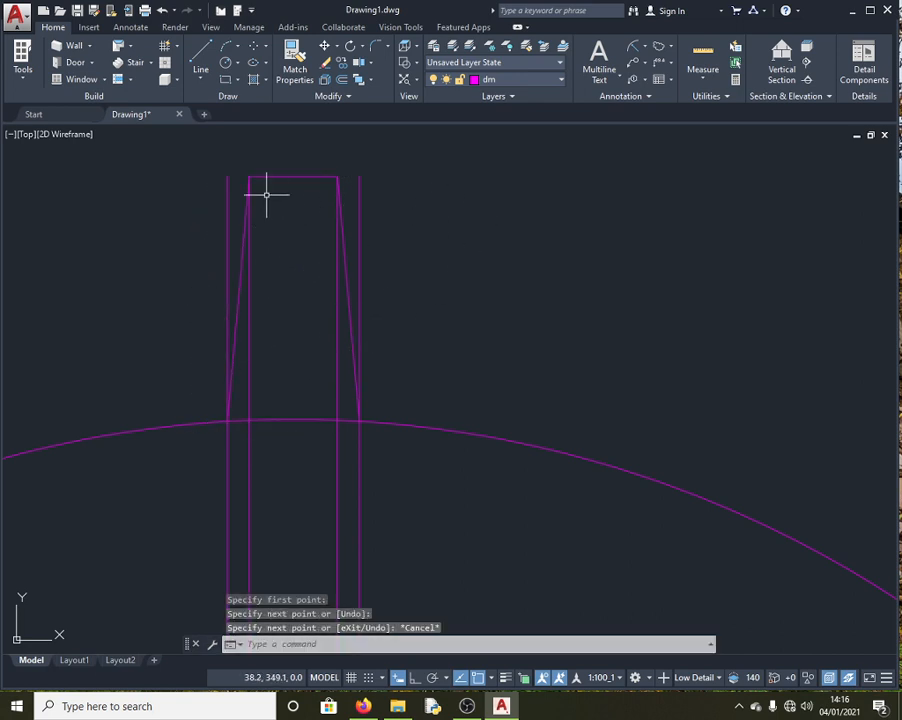
Erase the four vertical construction lines, leaving only the tapered tooth on top of the circle
left_click(227, 249)
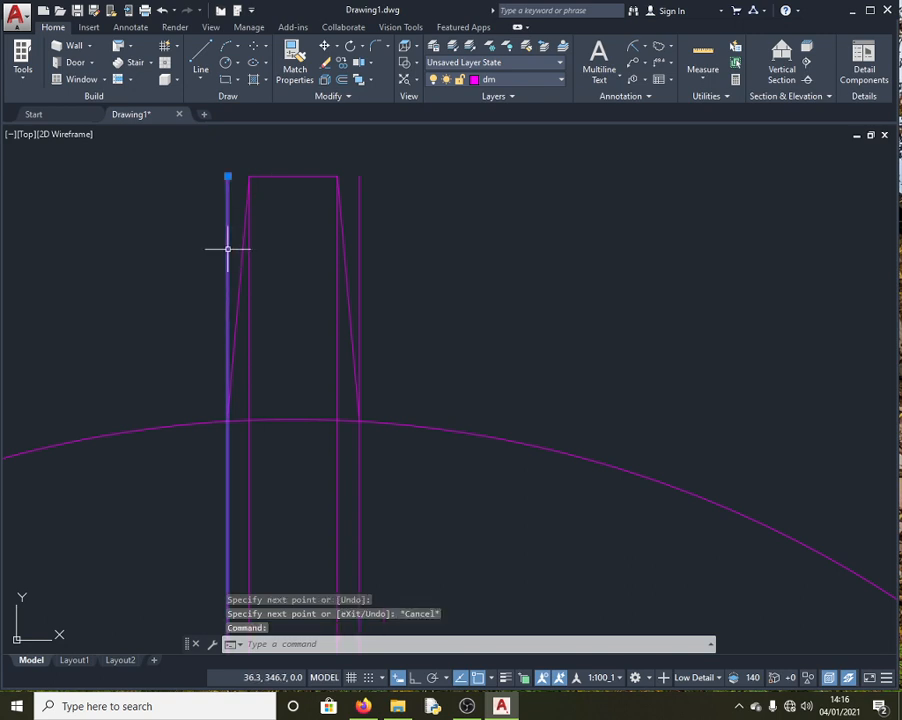
key("Delete")
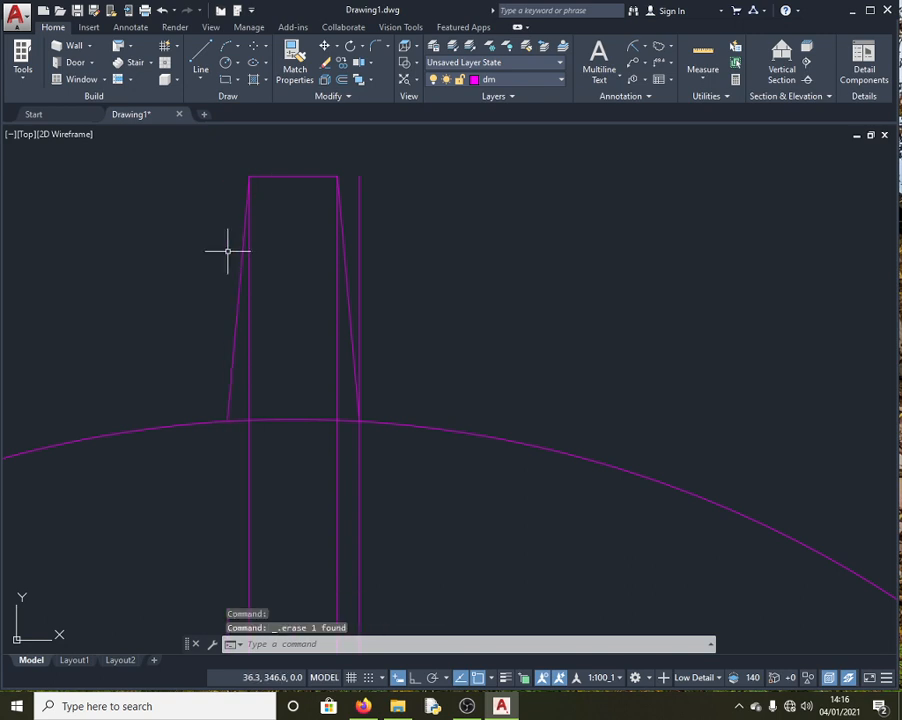
left_click(358, 291)
key("Delete")
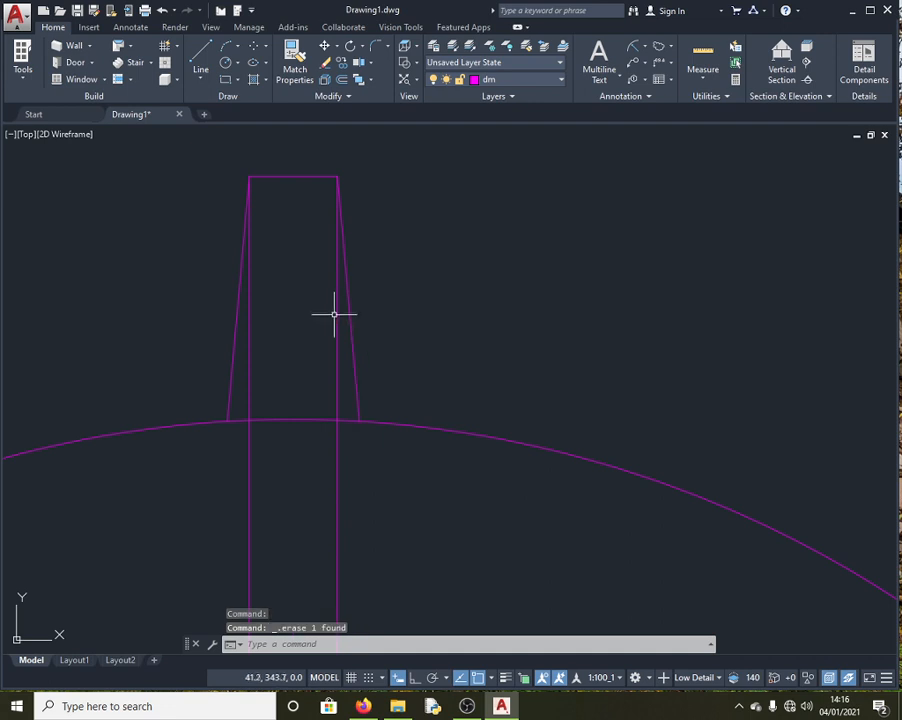
left_click(336, 328)
key("Delete")
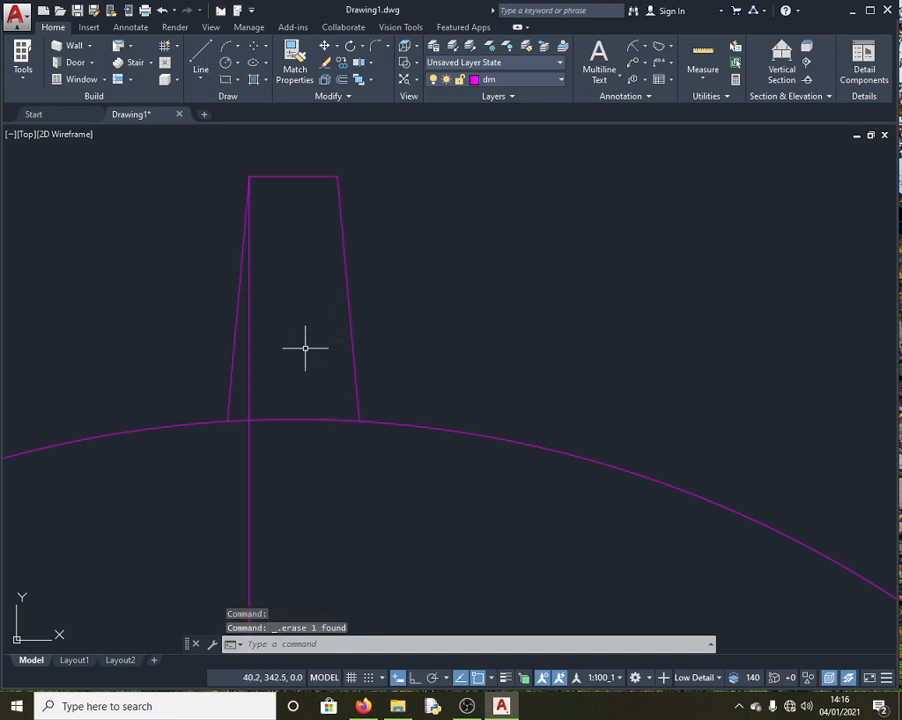
left_click(249, 367)
key("Delete")
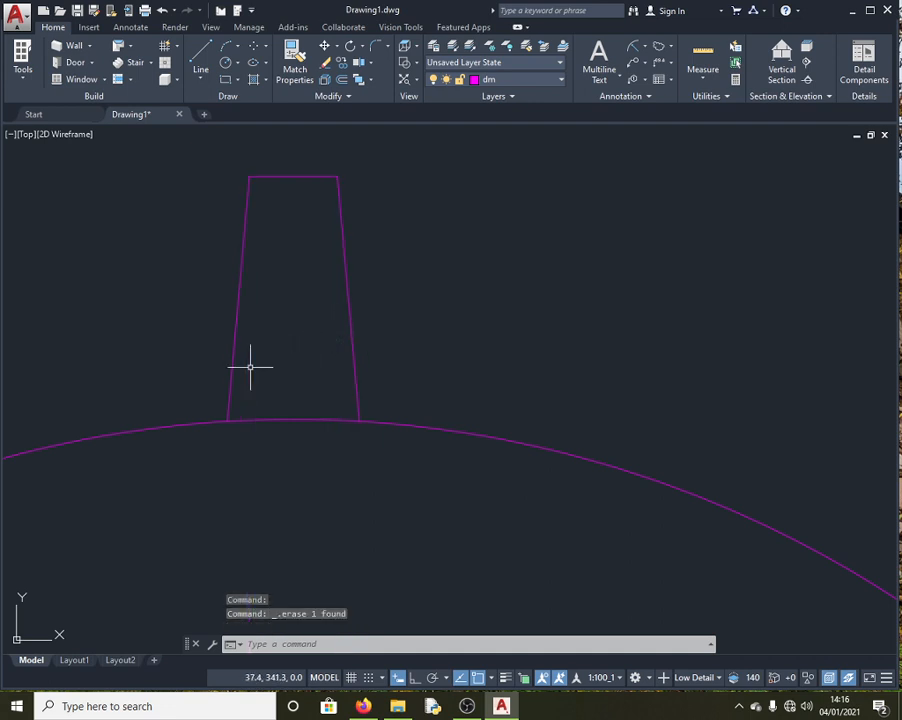
Array the three tooth lines along the circle as a path array with a distance of 20 between items
scroll(330, 326, "down", 4)
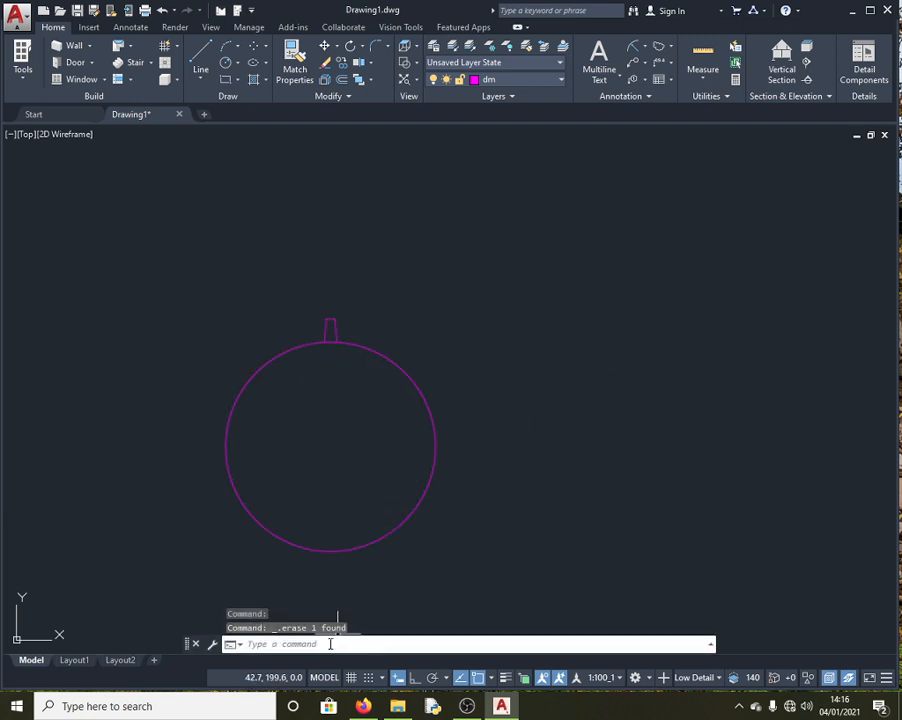
left_click(293, 645)
type("arr")
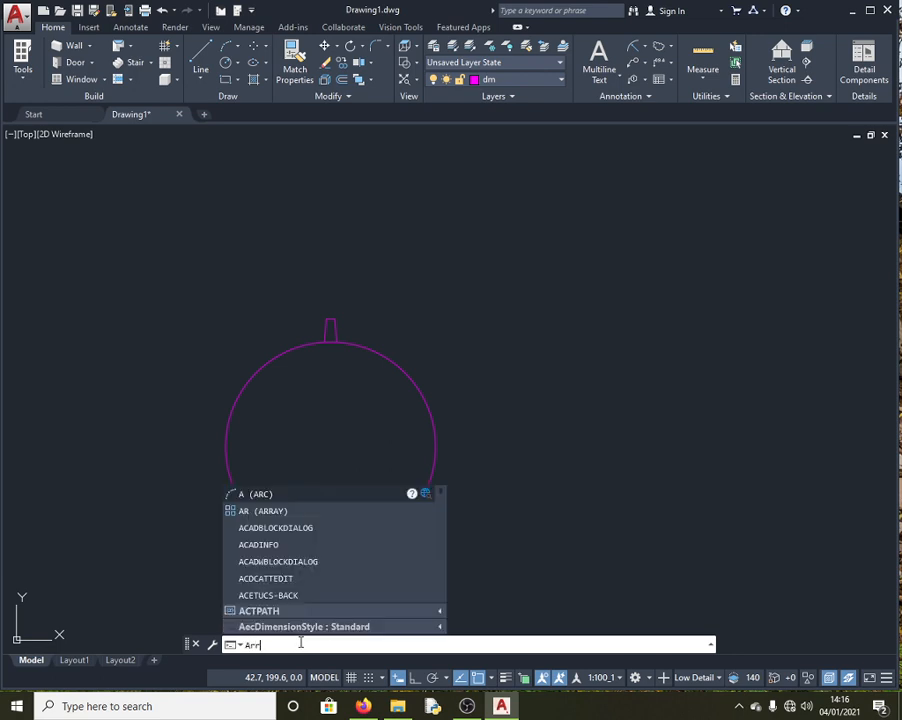
type("ay")
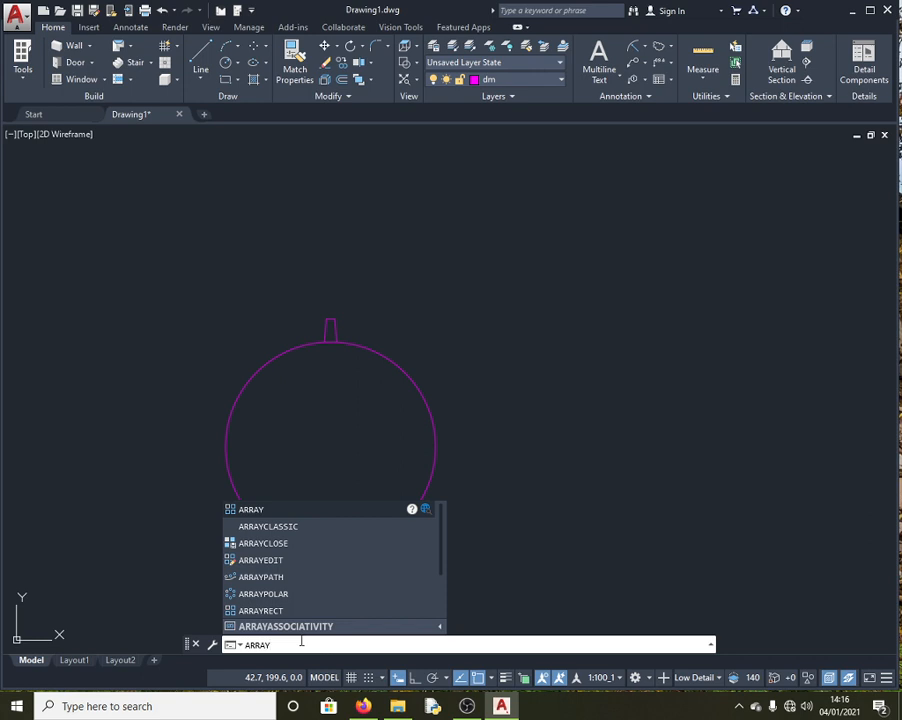
key("Return")
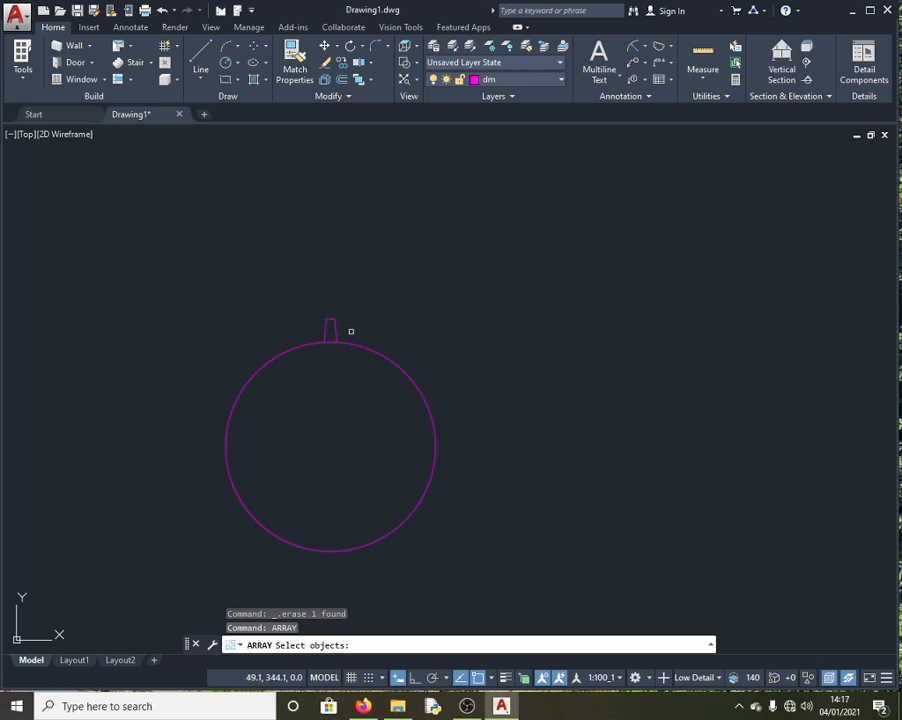
mouse_move(310, 305)
left_mouse_down()
mouse_move(340, 340)
mouse_move(376, 343)
mouse_move(322, 322)
mouse_move(311, 298)
left_mouse_up()
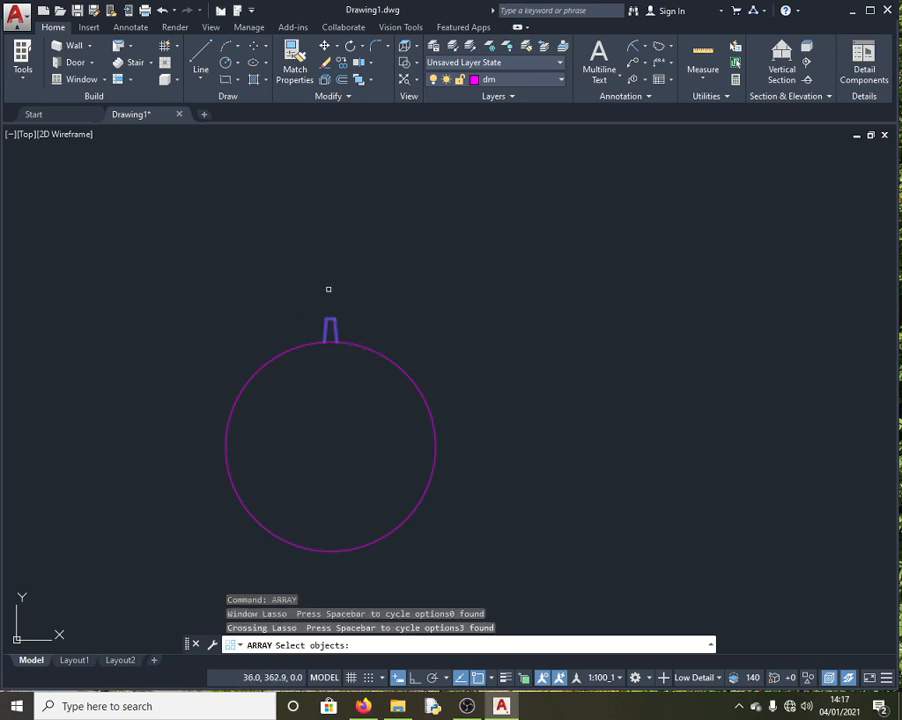
key("Return")
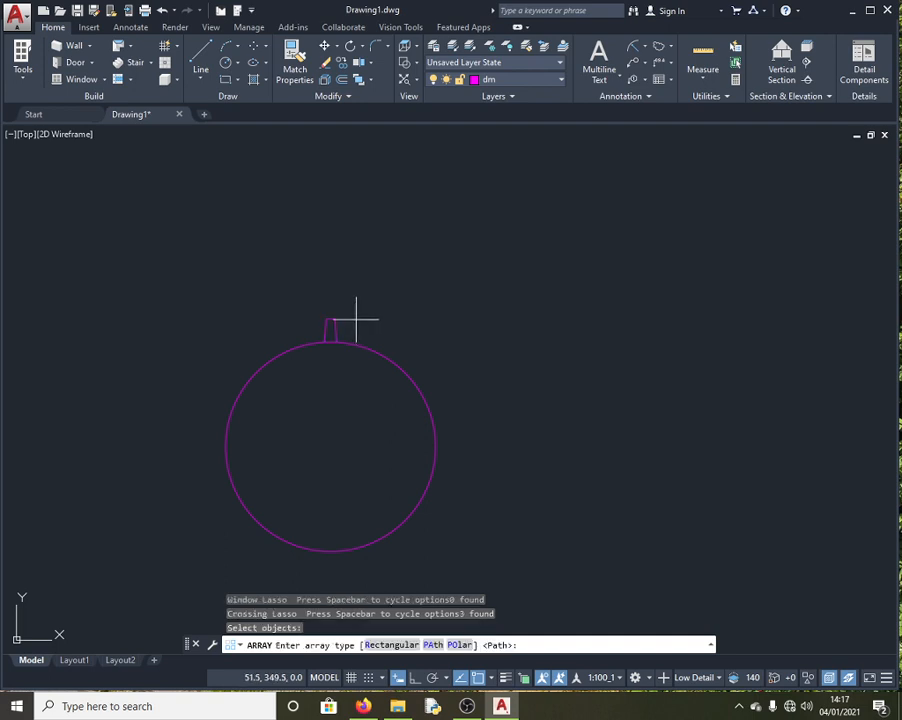
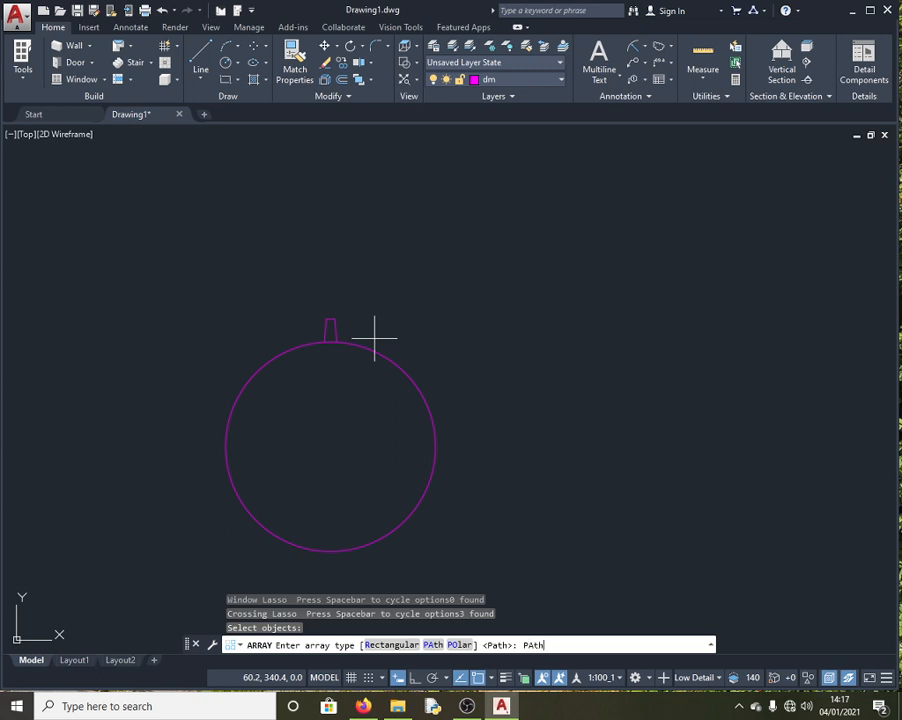
key("Return")
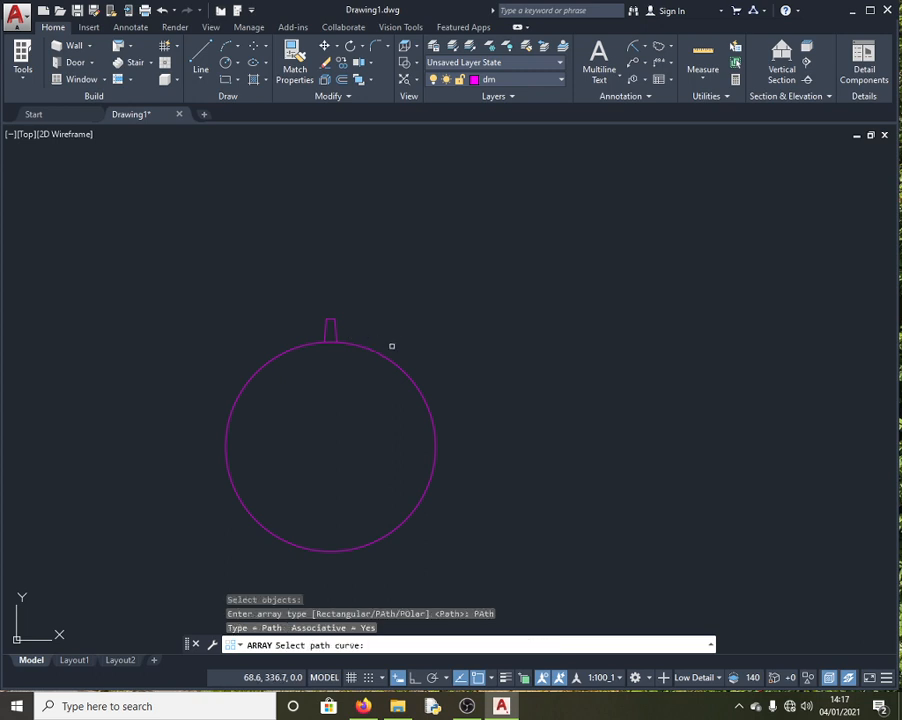
left_click(396, 366)
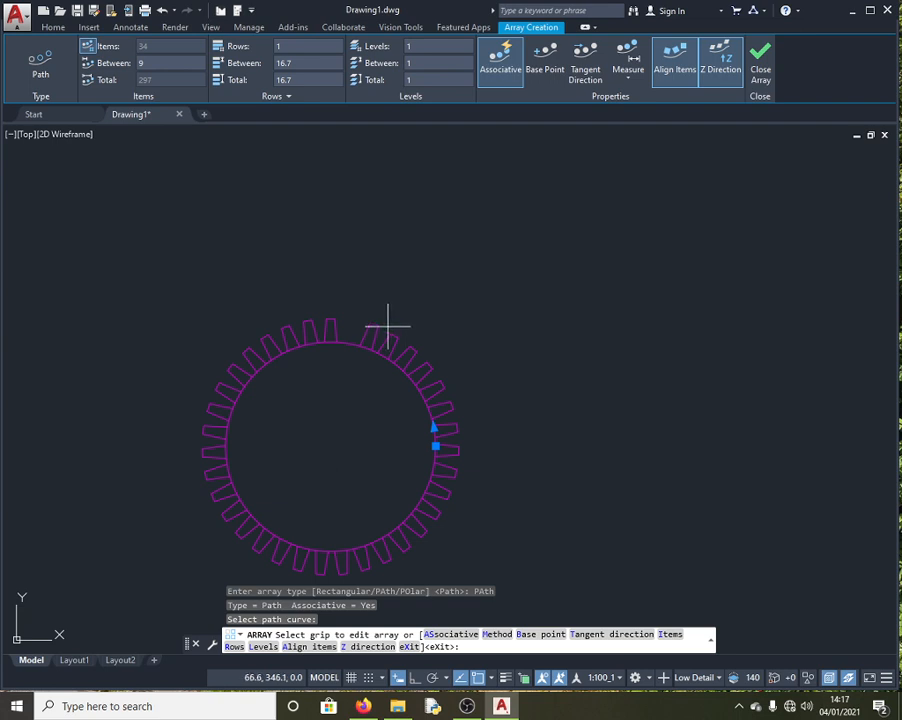
left_click(152, 61)
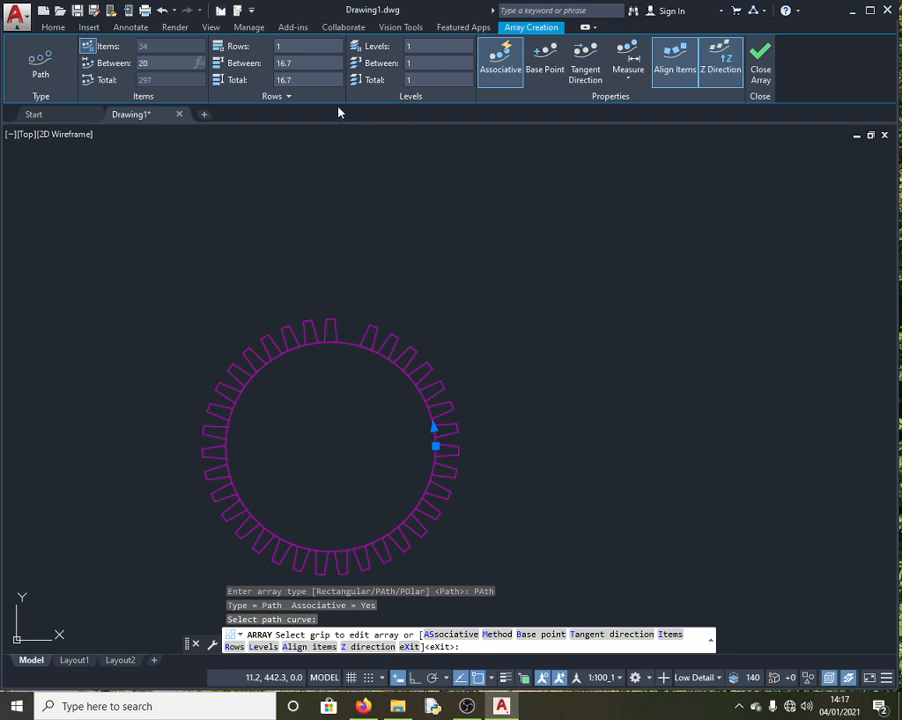
key("Return")
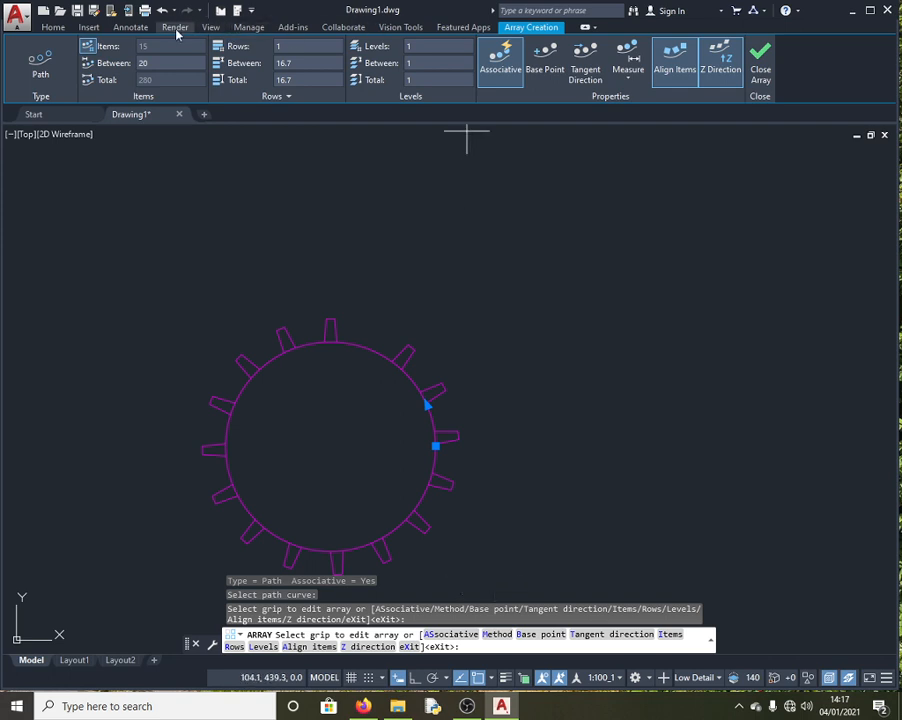
Change the visual style of the viewport to Conceptual
left_click(213, 31)
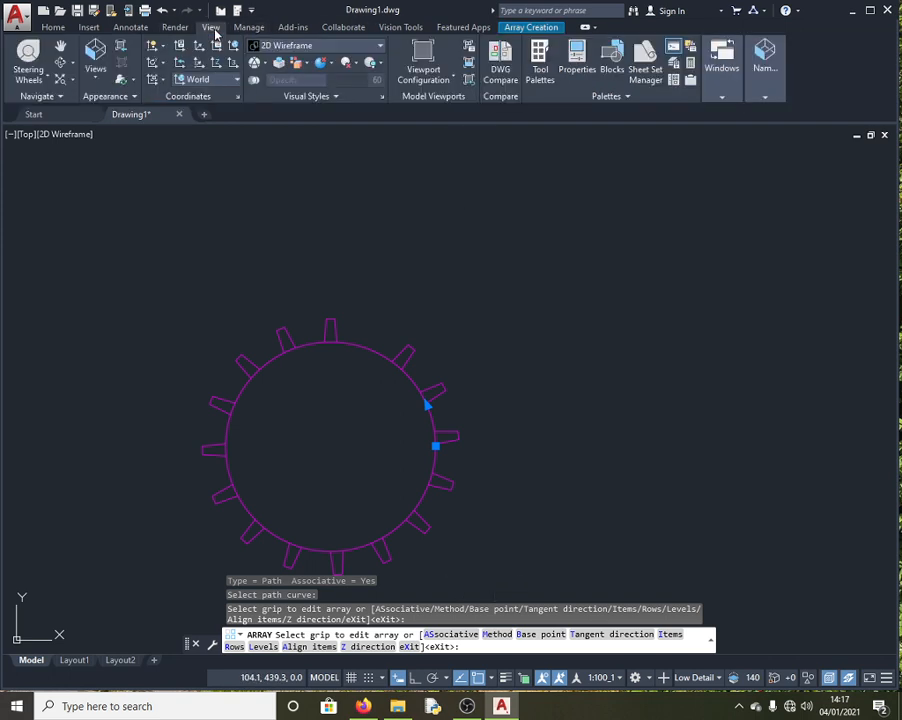
left_click(328, 50)
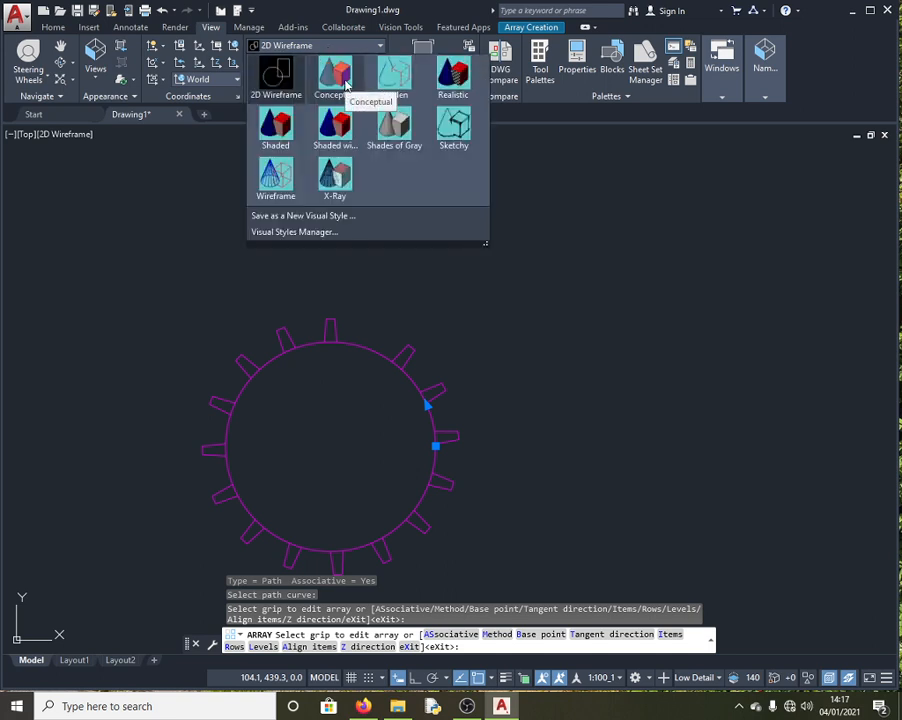
left_click(345, 85)
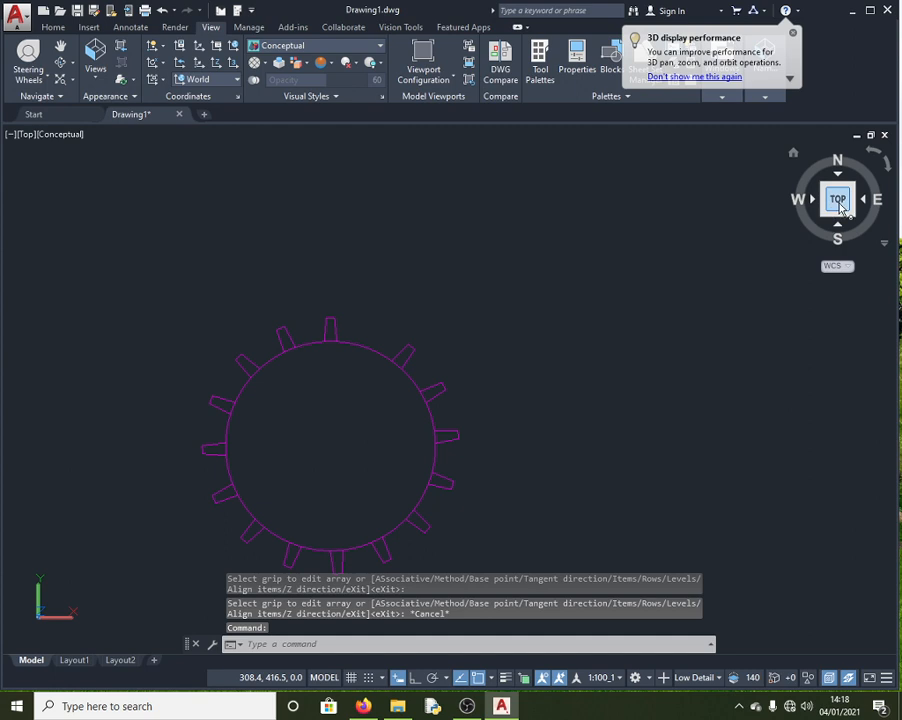
Orbit the gear out of the plan view into a tilted view showing its top and front
mouse_move(840, 204)
left_mouse_down()
mouse_move(838, 184)
mouse_move(836, 212)
mouse_move(838, 199)
left_mouse_up()
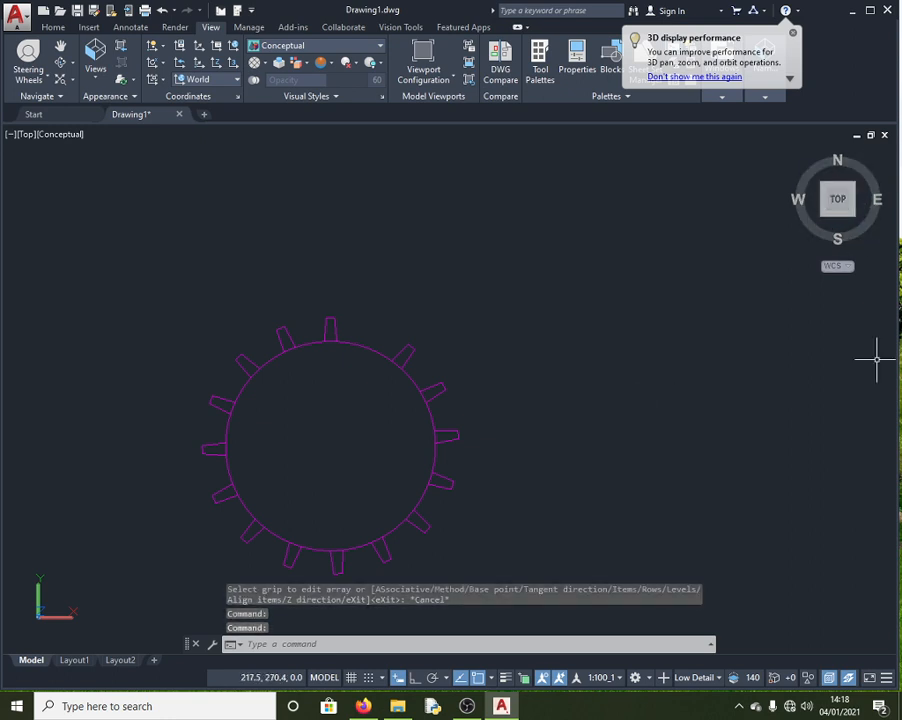
left_click(845, 268)
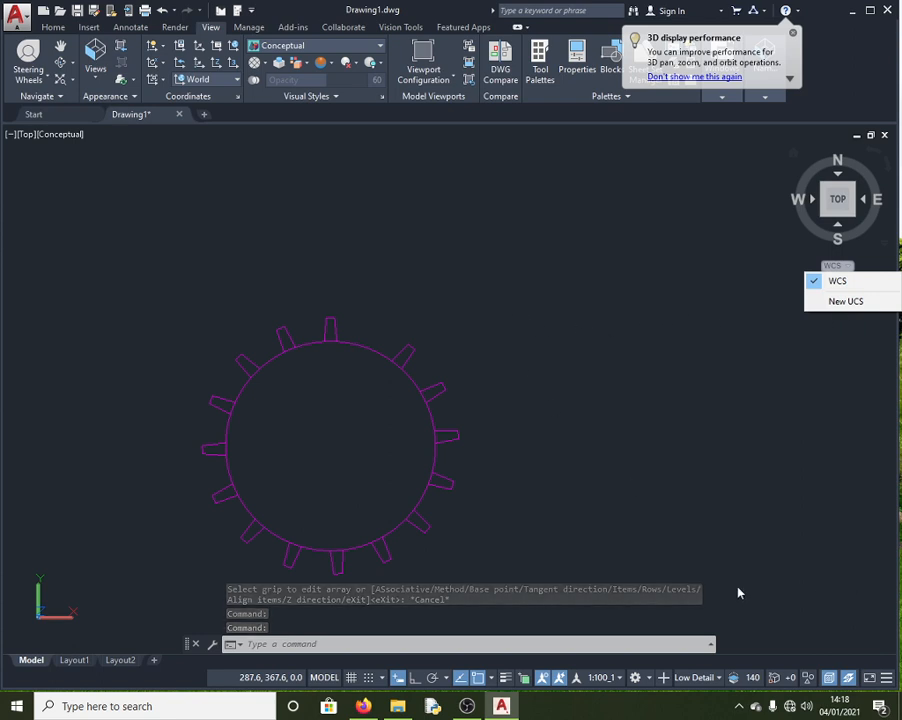
left_click(318, 645)
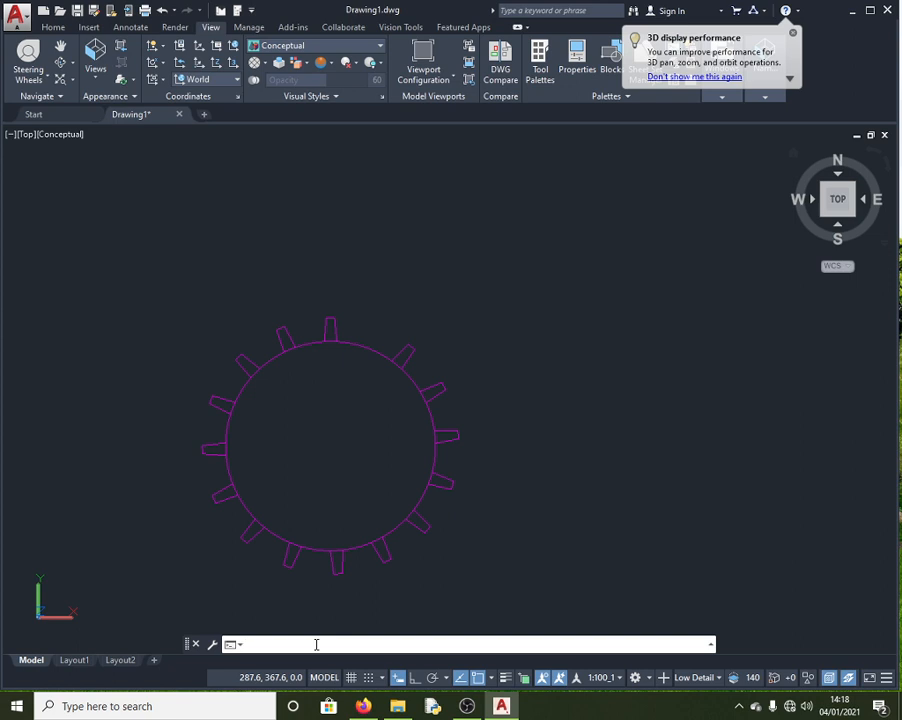
type("orb")
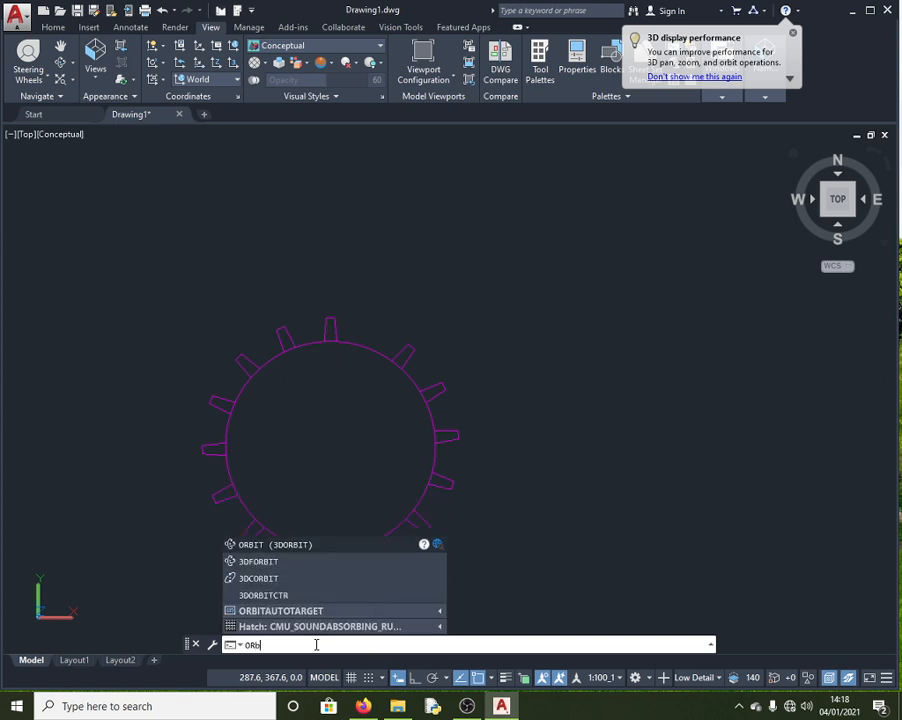
key("Return")
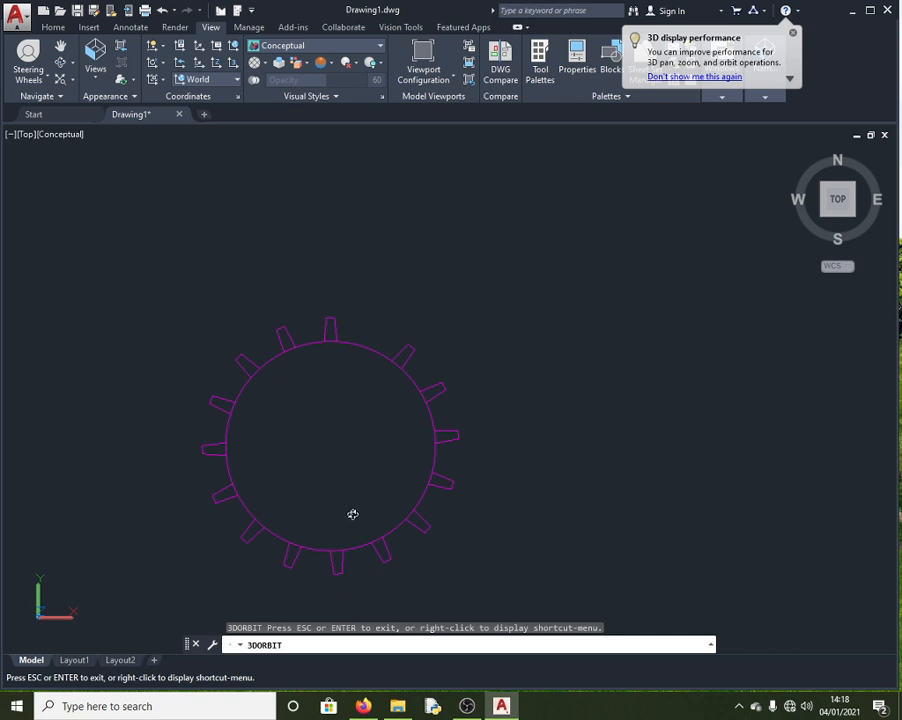
left_click_drag(352, 514, 354, 414)
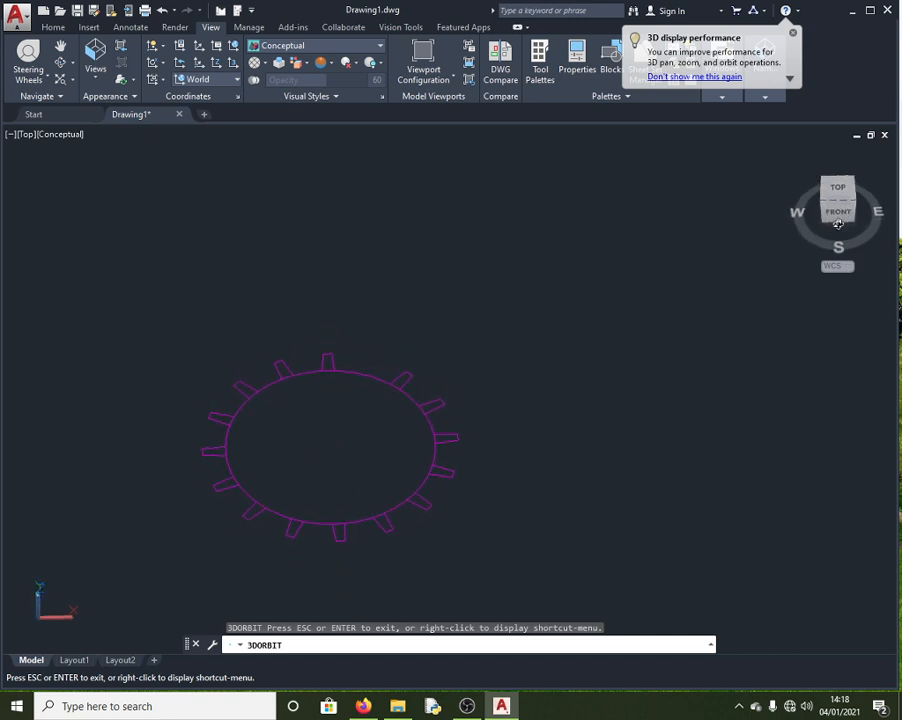
left_click_drag(370, 481, 367, 469)
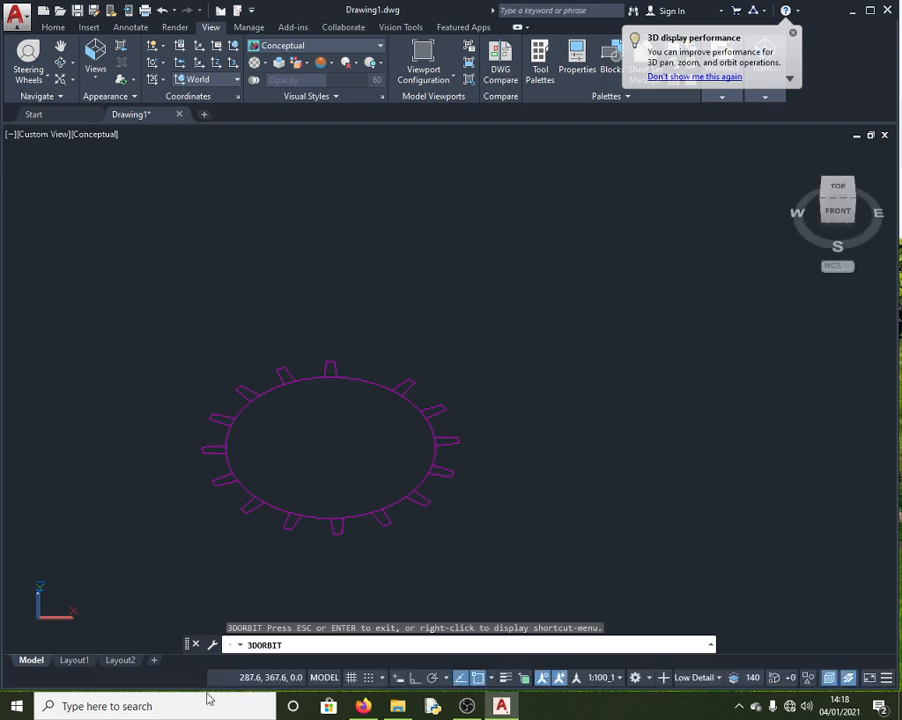
key("Escape")
key("Escape")
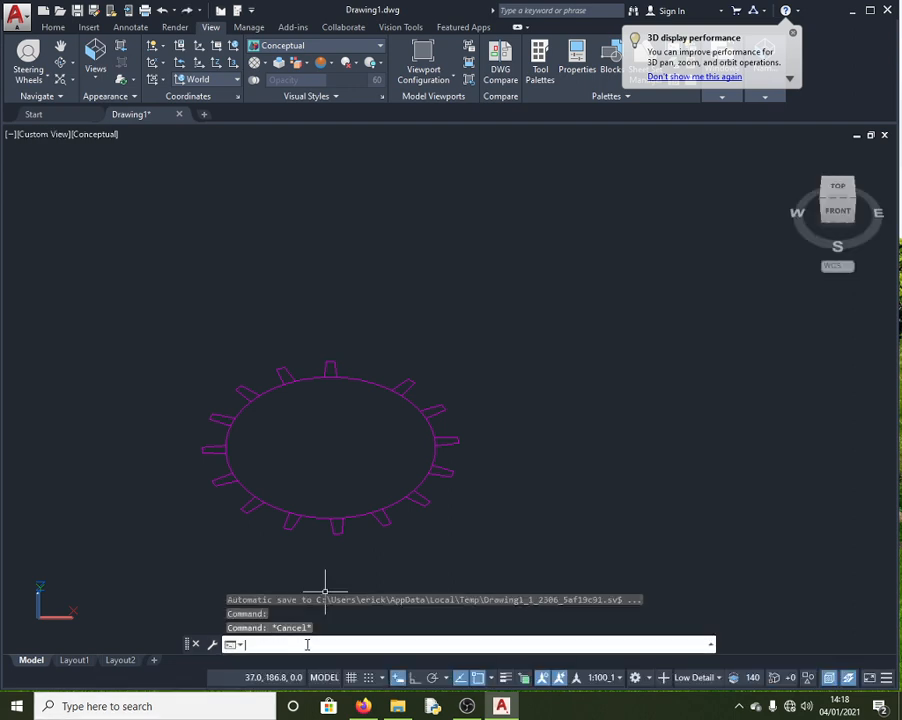
Try to press-pull the area enclosed by the gear's large circle upward into a solid
type("presspull")
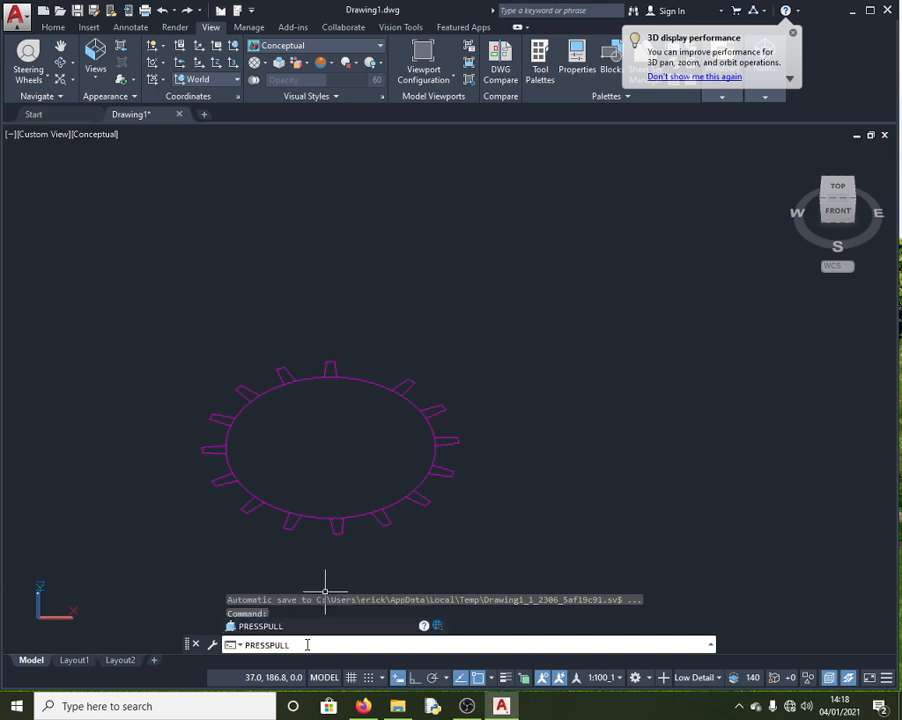
key("Return")
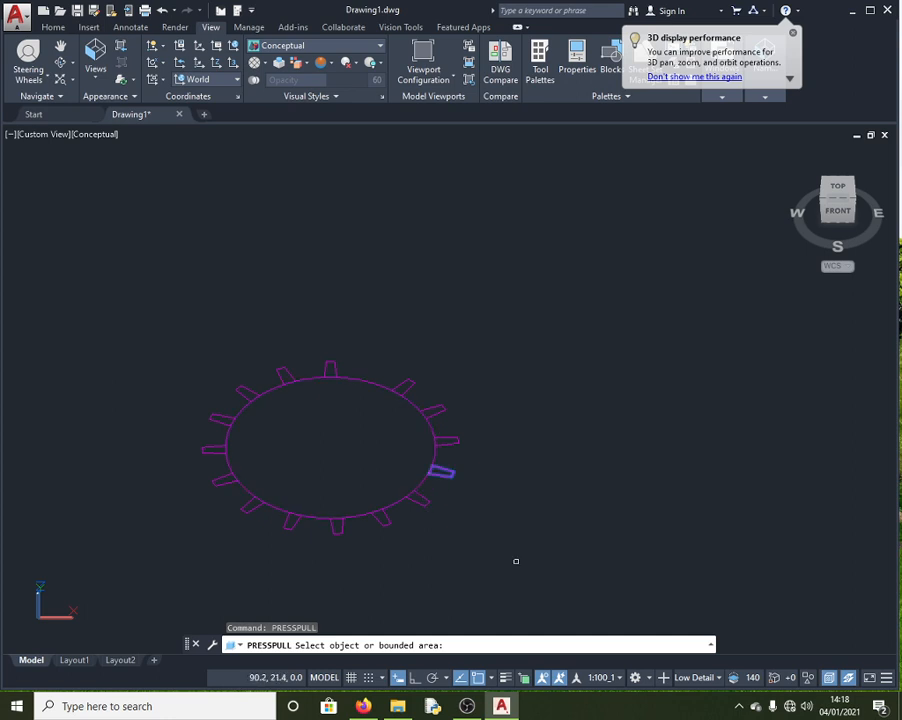
left_click(345, 568)
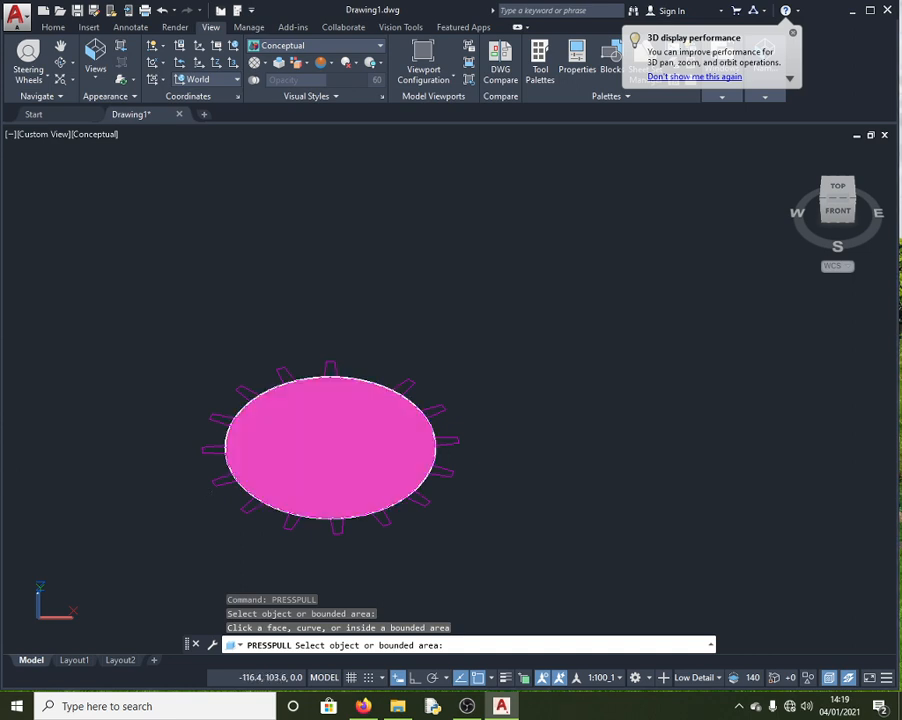
left_click(330, 445)
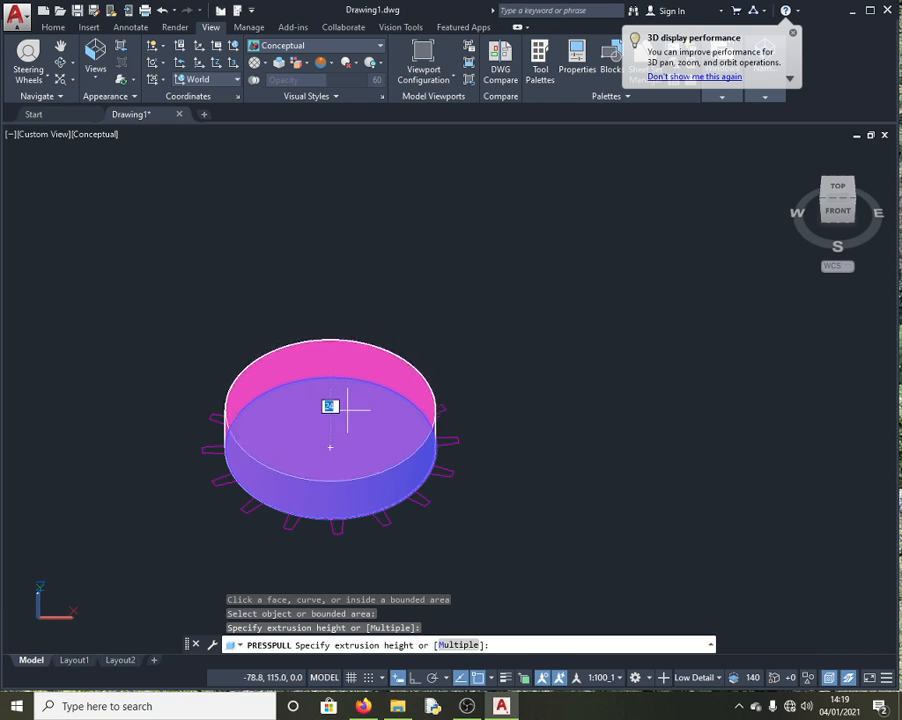
key("ctrl+z")
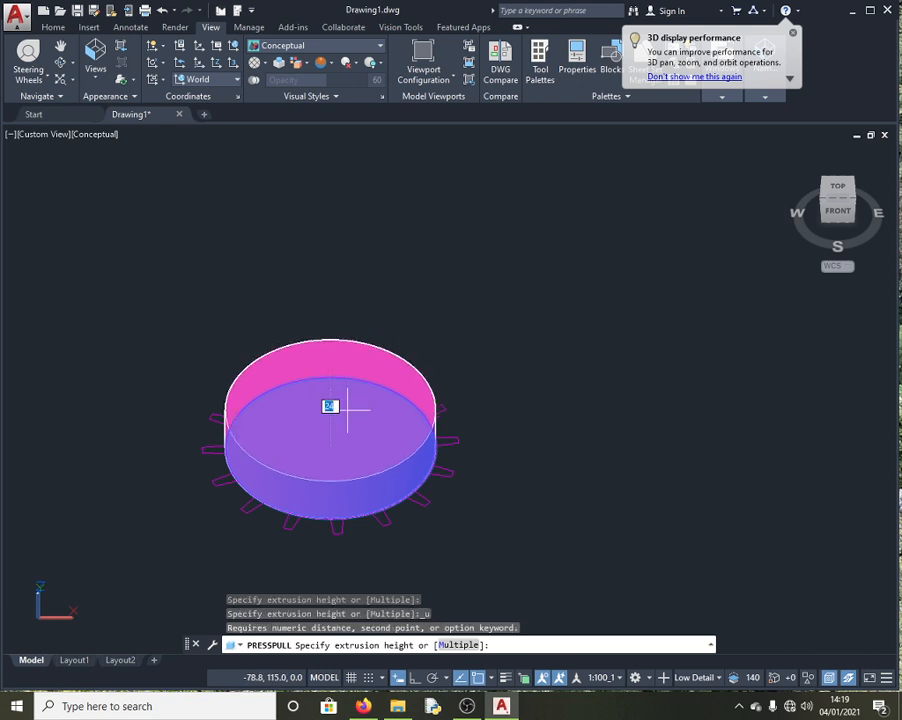
key("Escape")
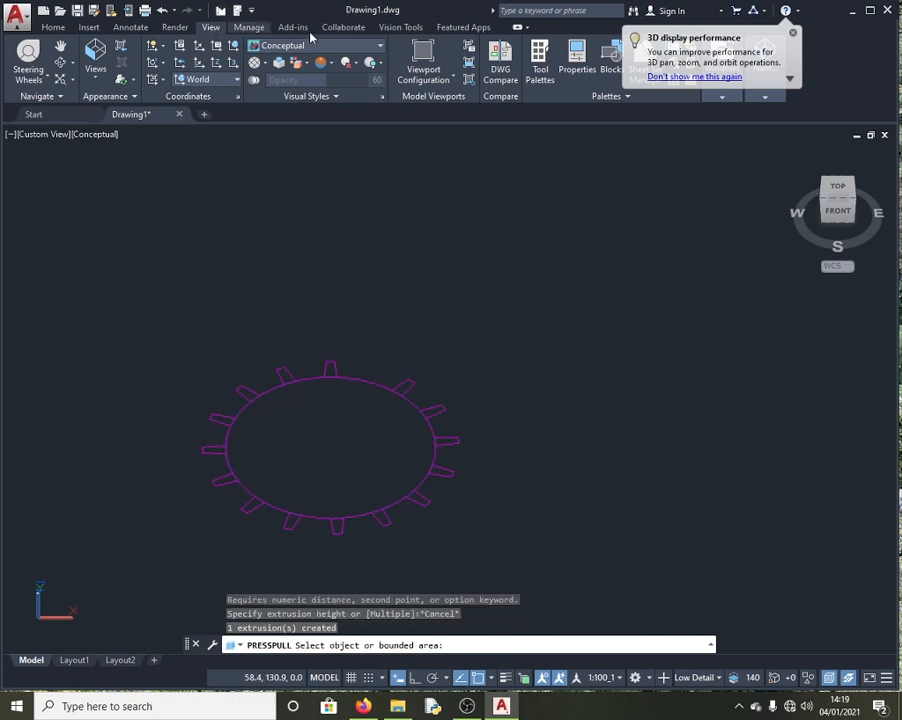
Return the gear to the Top view and set the visual style to 2D Wireframe
left_click(338, 46)
left_click(279, 74)
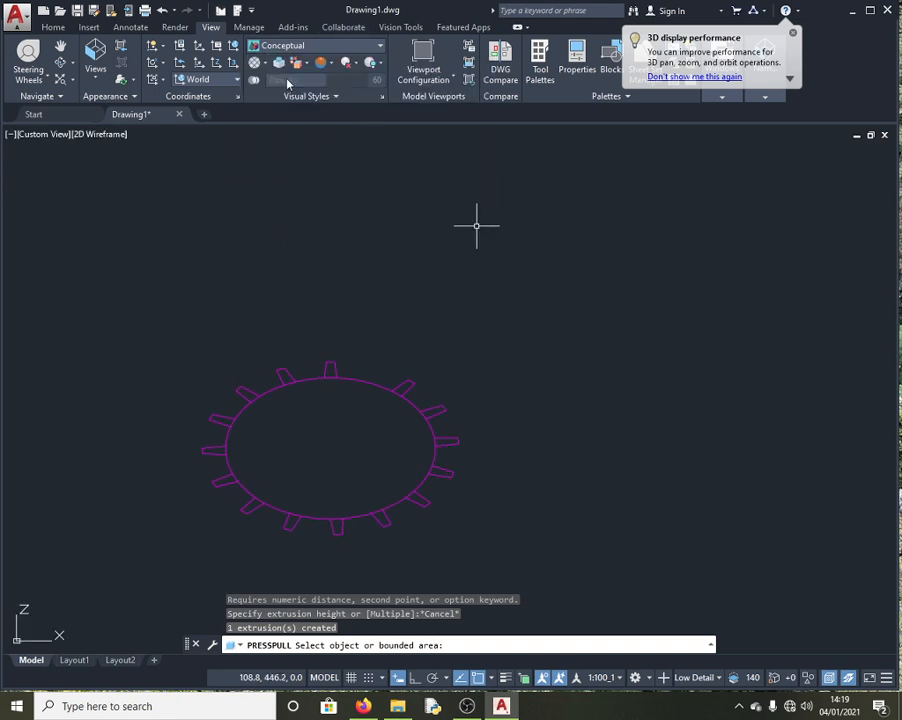
key("Return")
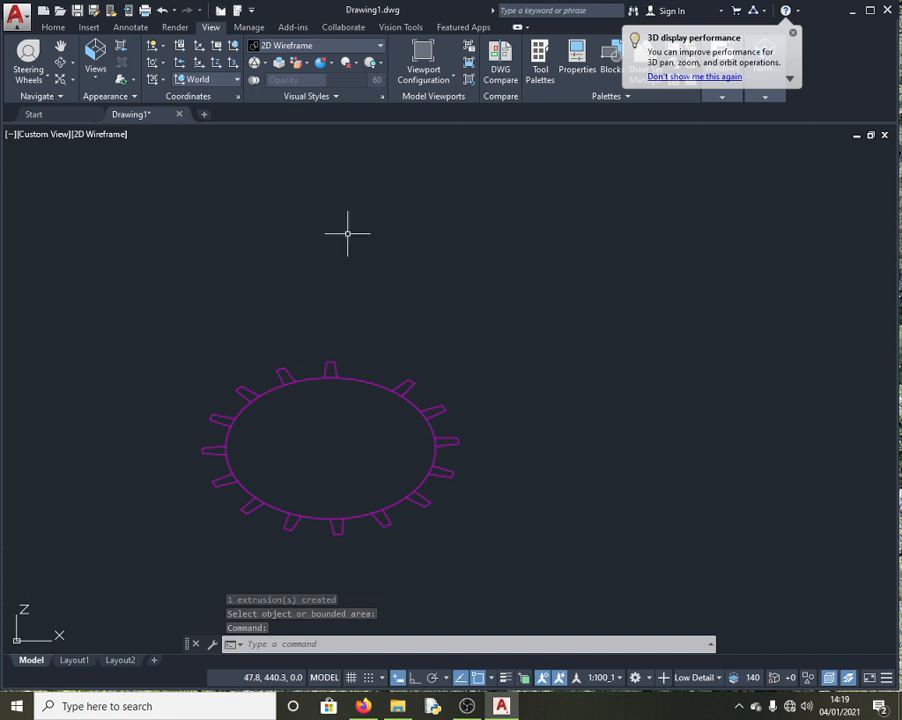
left_click(326, 49)
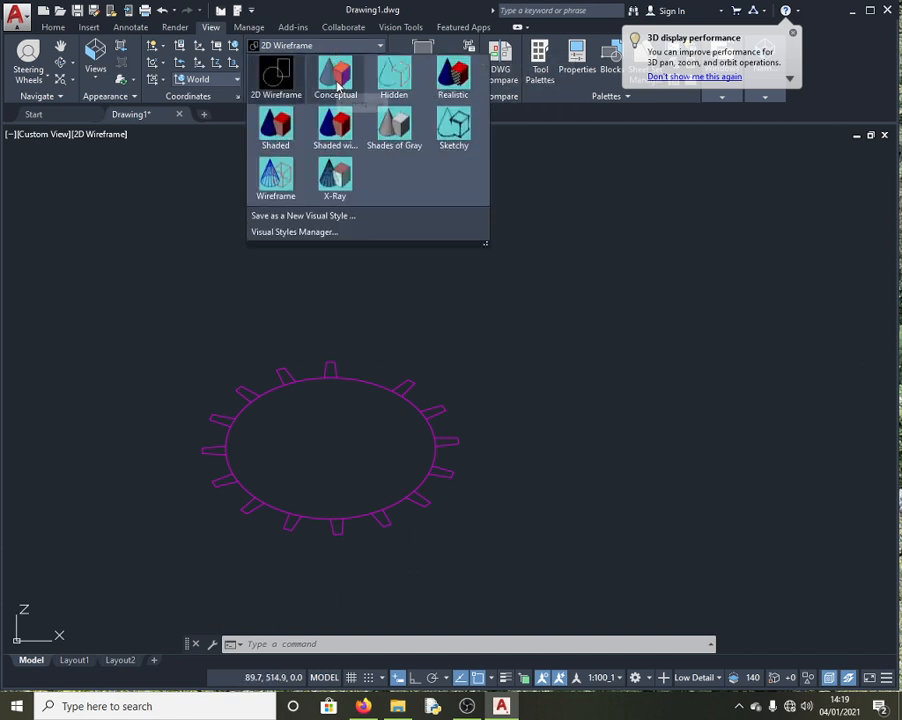
left_click(336, 86)
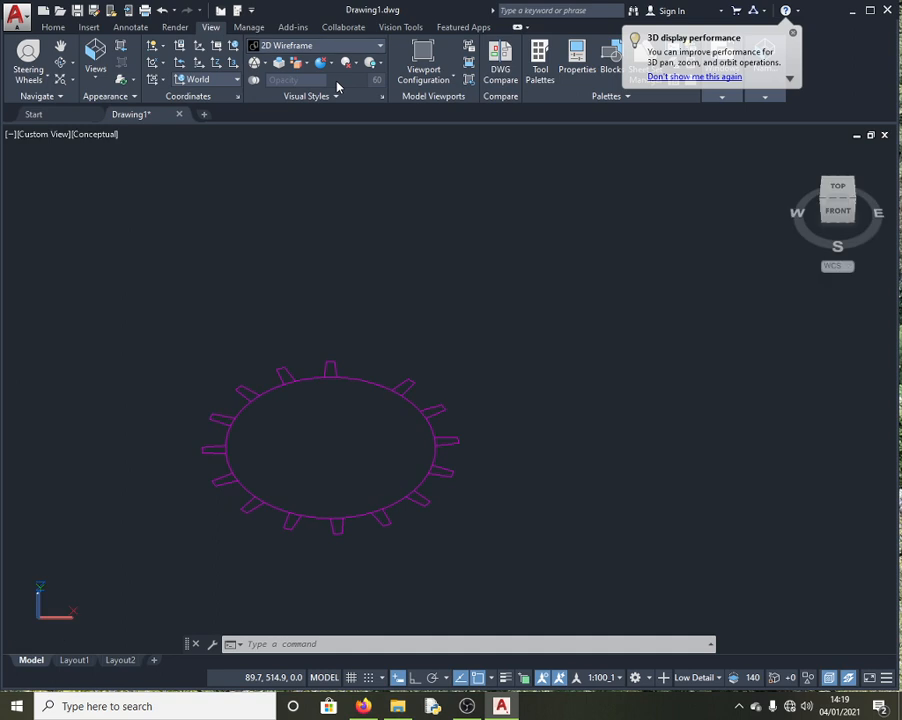
left_click(839, 187)
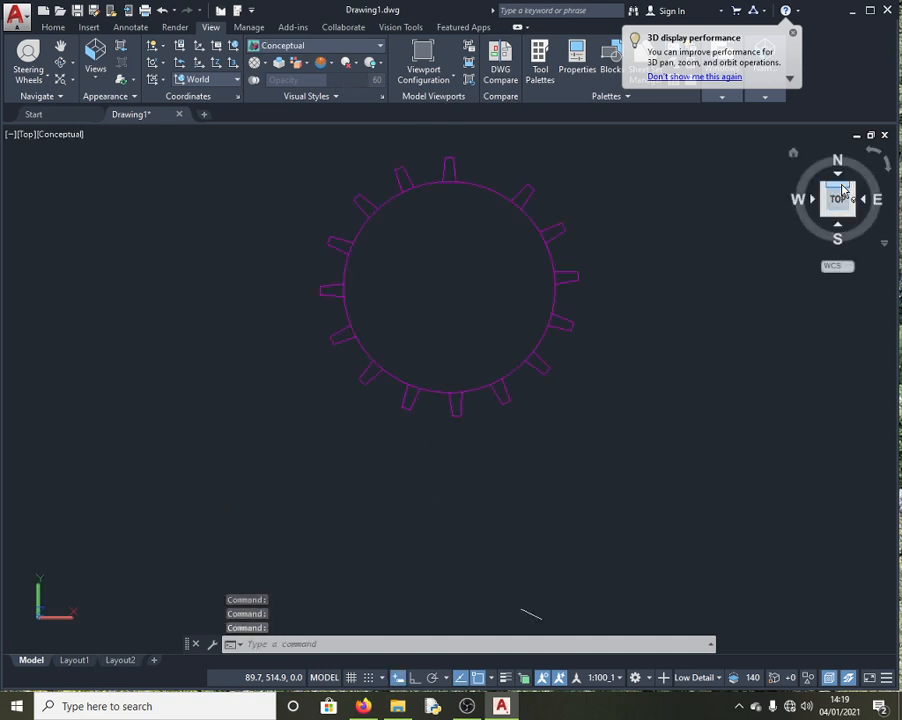
left_click(281, 50)
left_click(277, 82)
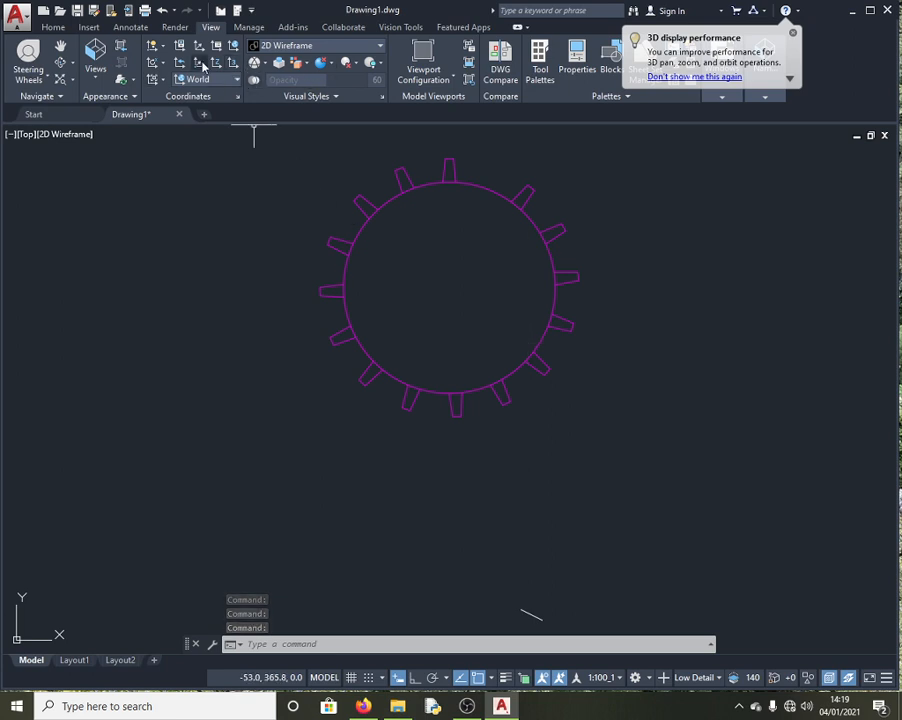
Draw a circle of radius 20 at the centre of the gear, concentric with the large circle
left_click(58, 28)
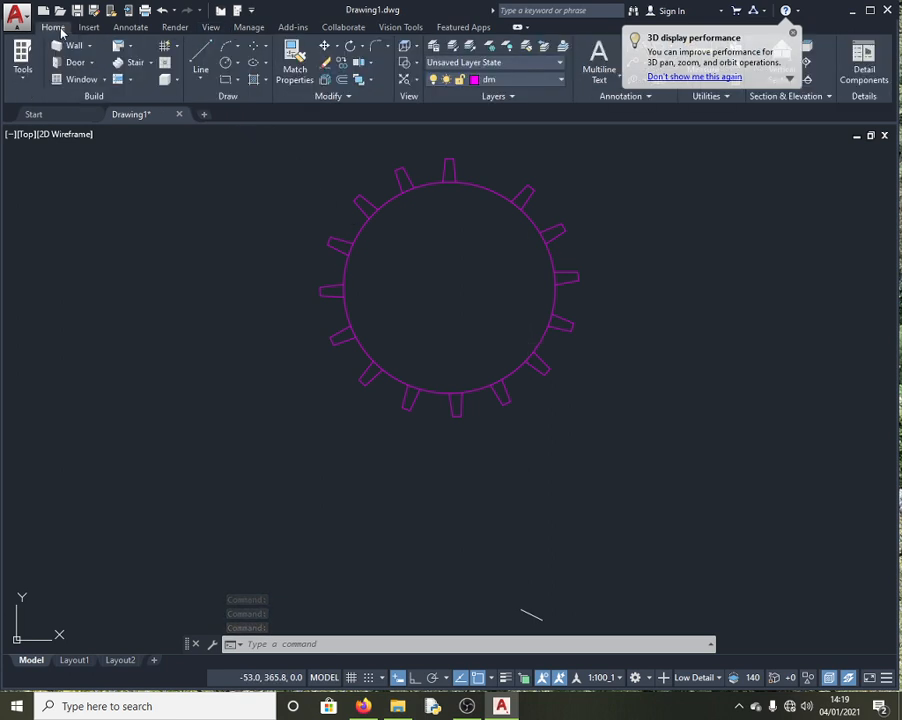
left_click(228, 67)
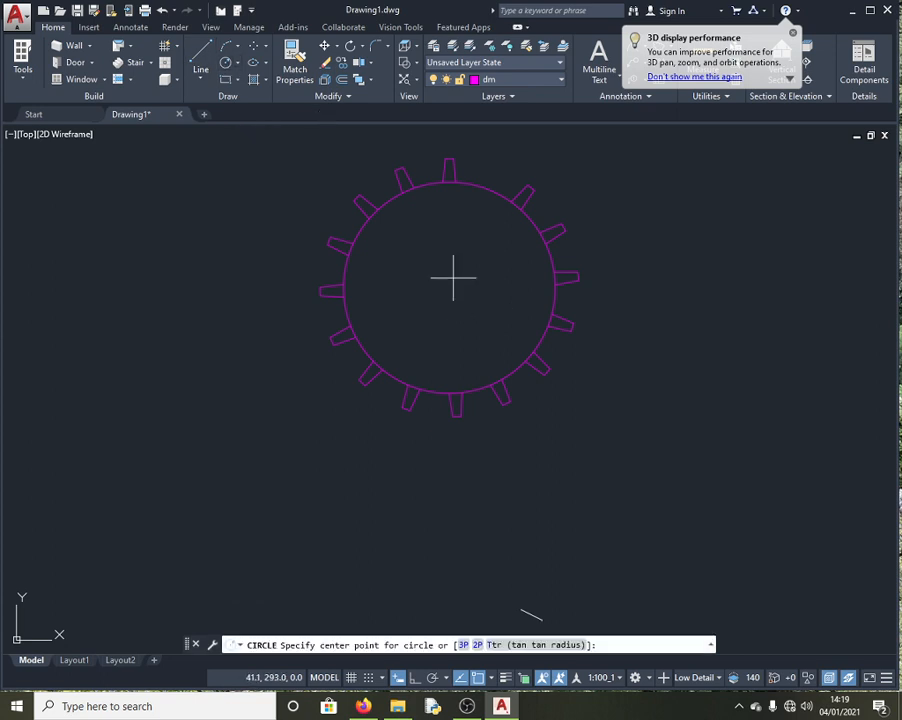
left_click(237, 62)
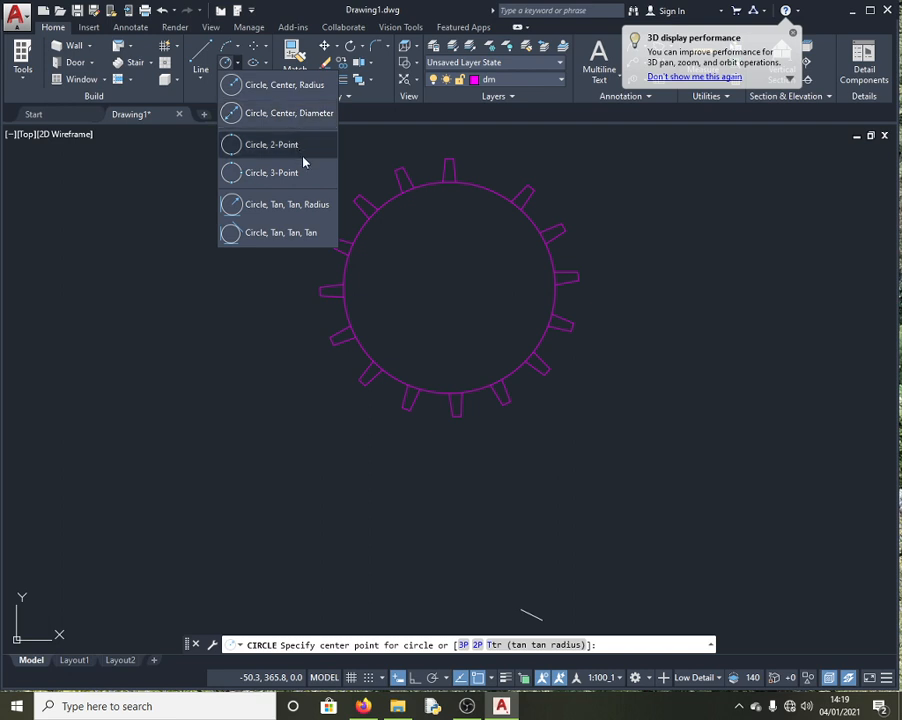
left_click(285, 86)
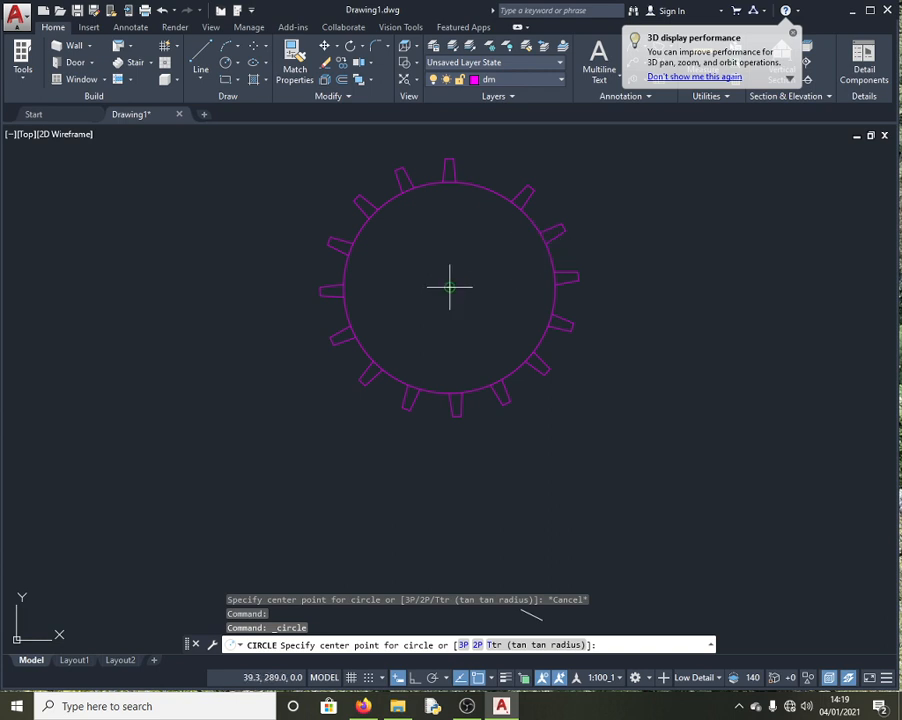
left_click(447, 288)
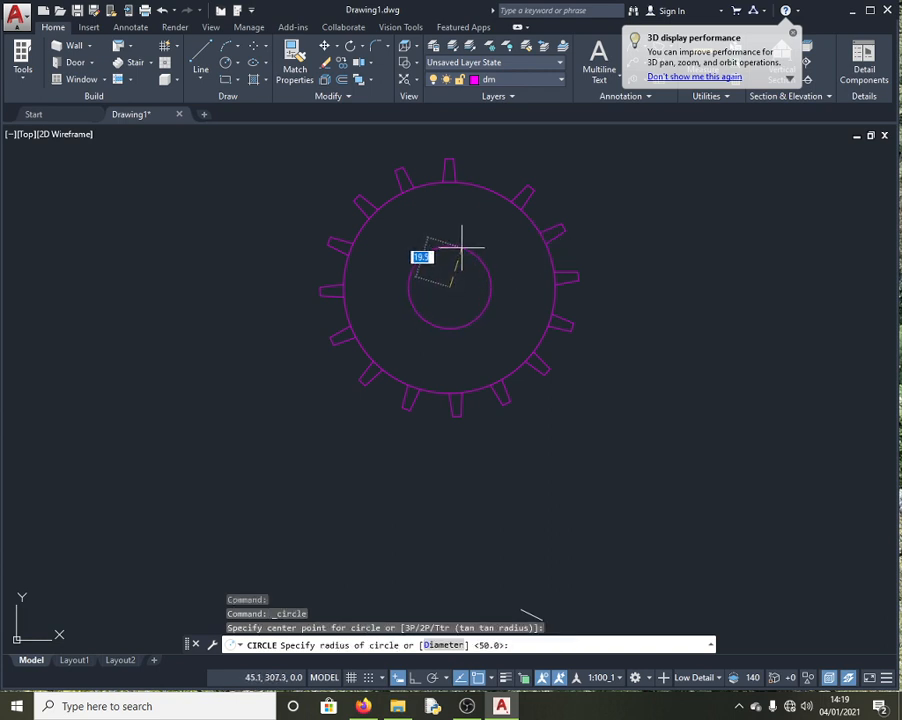
type("20")
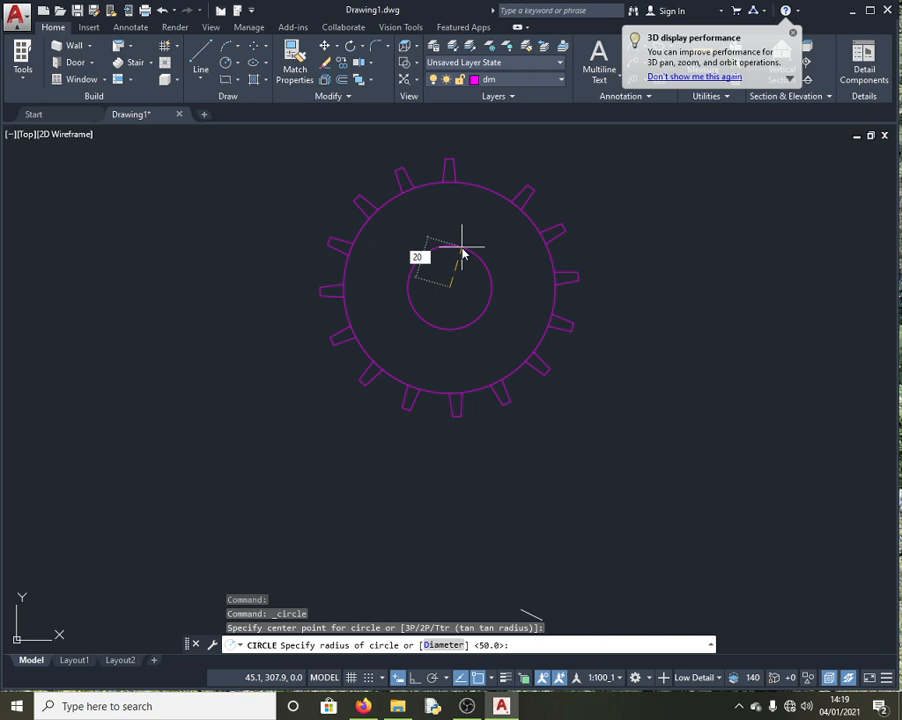
key("Return")
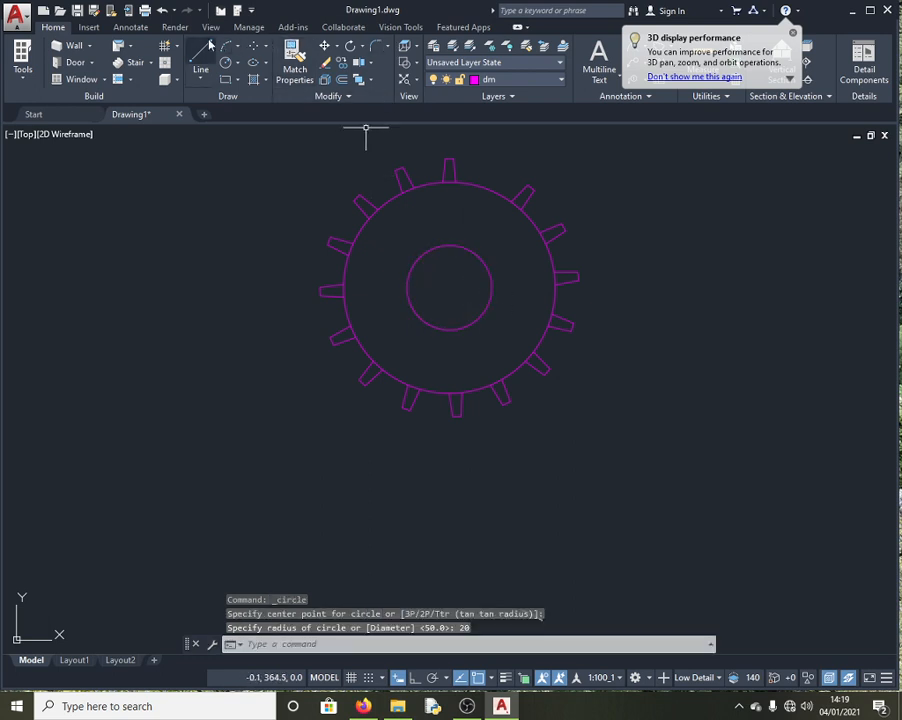
Set the visual style to Conceptual and orbit the gear into a tilted view from above and the front
left_click(211, 28)
left_click(291, 47)
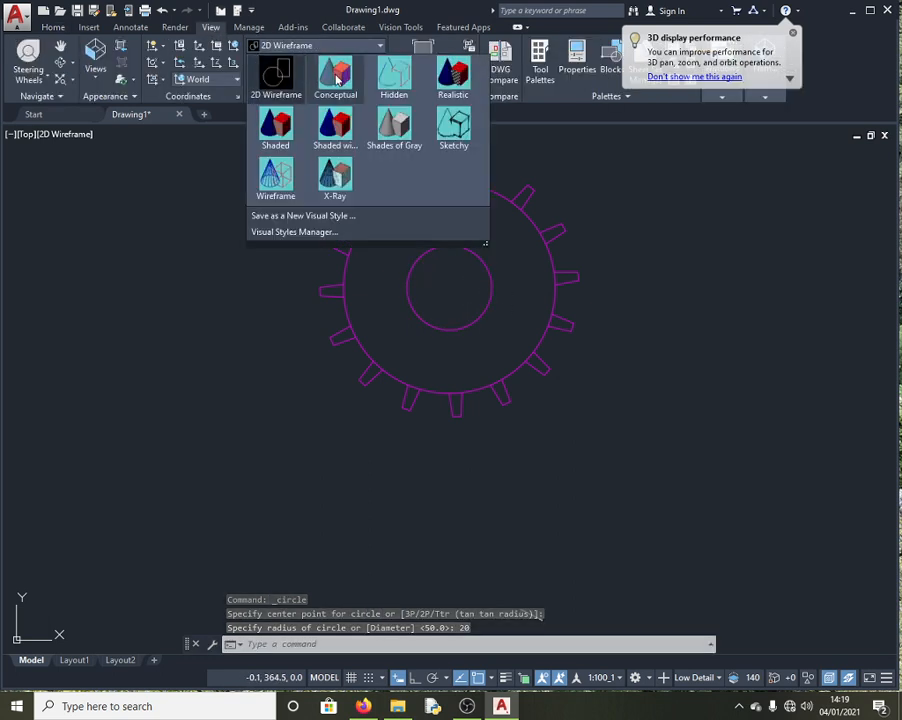
left_click(285, 75)
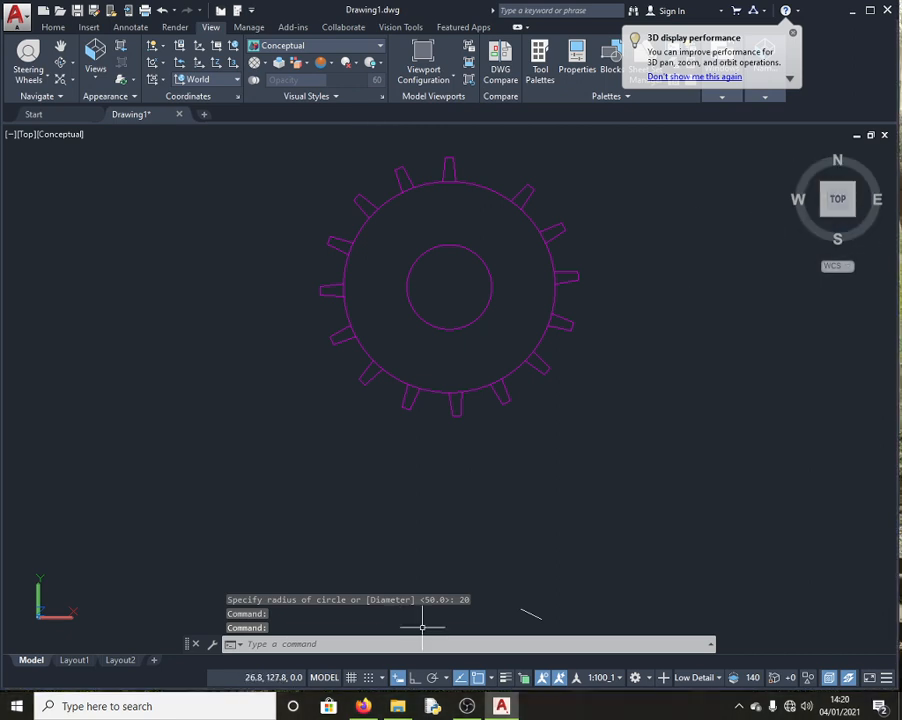
left_click(316, 645)
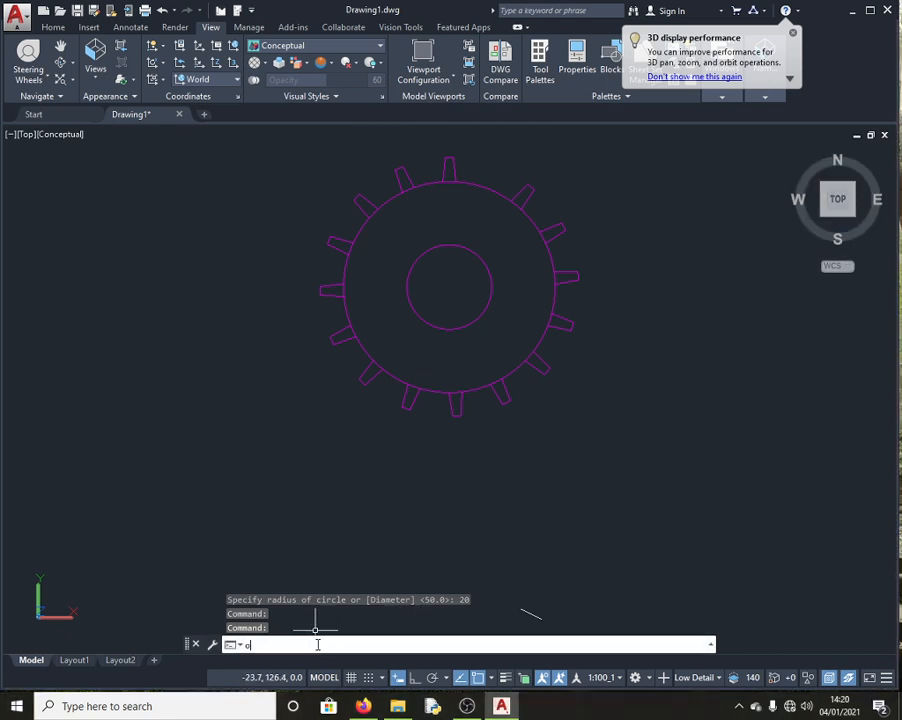
type("orbit")
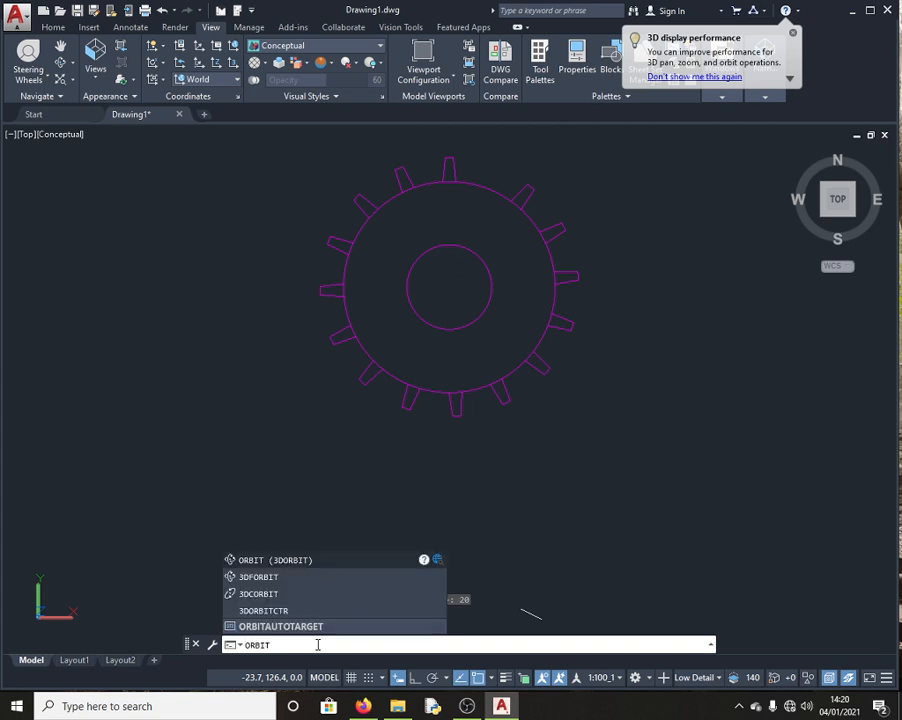
key("Return")
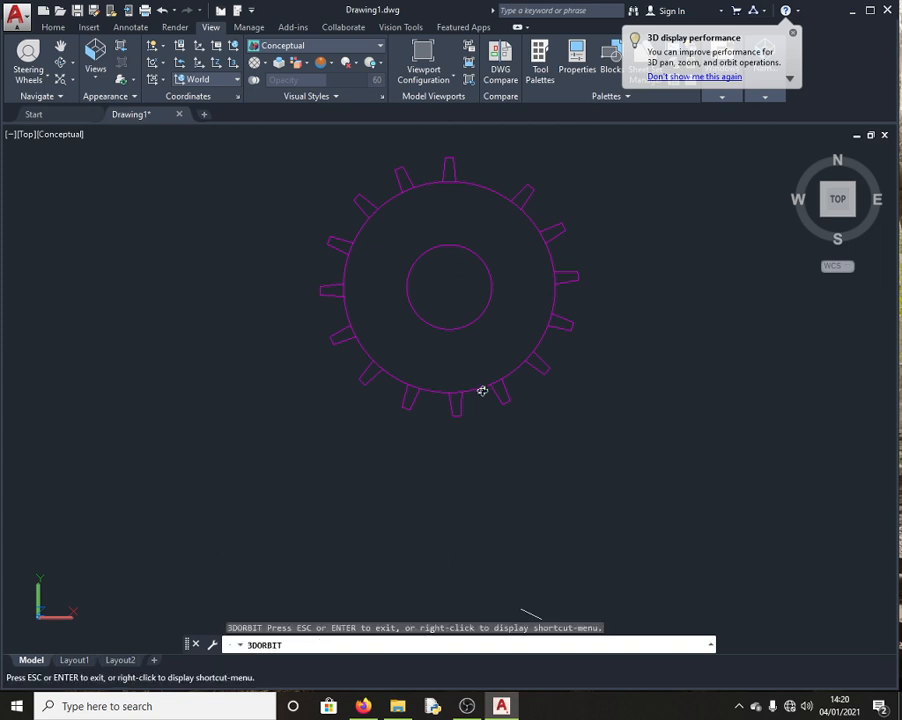
mouse_move(481, 390)
left_mouse_down()
mouse_move(488, 277)
mouse_move(438, 272)
left_mouse_up()
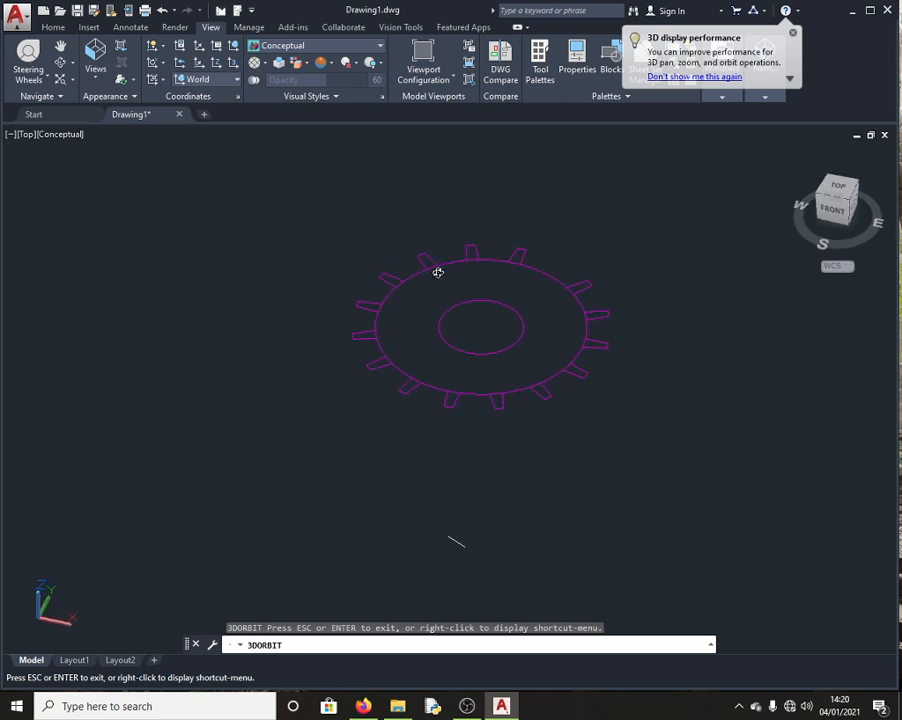
key("Escape")
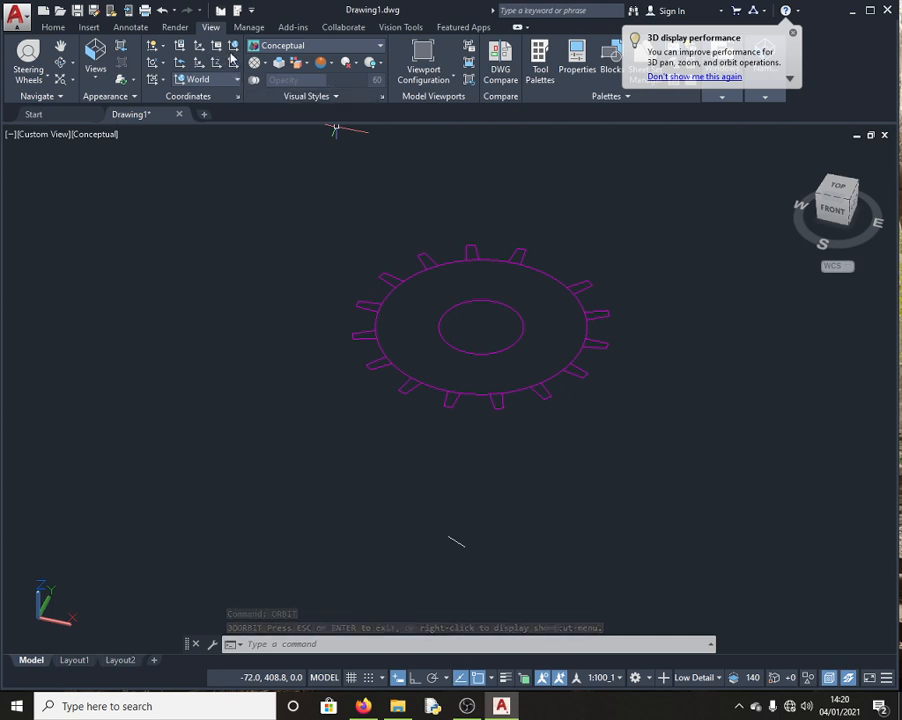
Press-pull the ring area between the gear's large circle and centre circle upward by 10
left_click(269, 645)
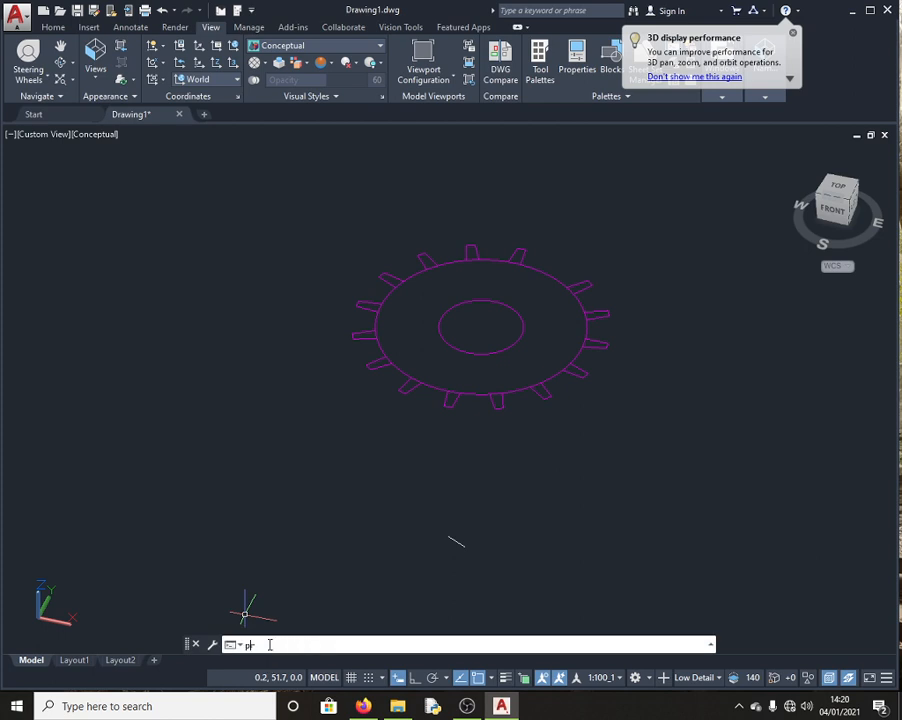
type("press")
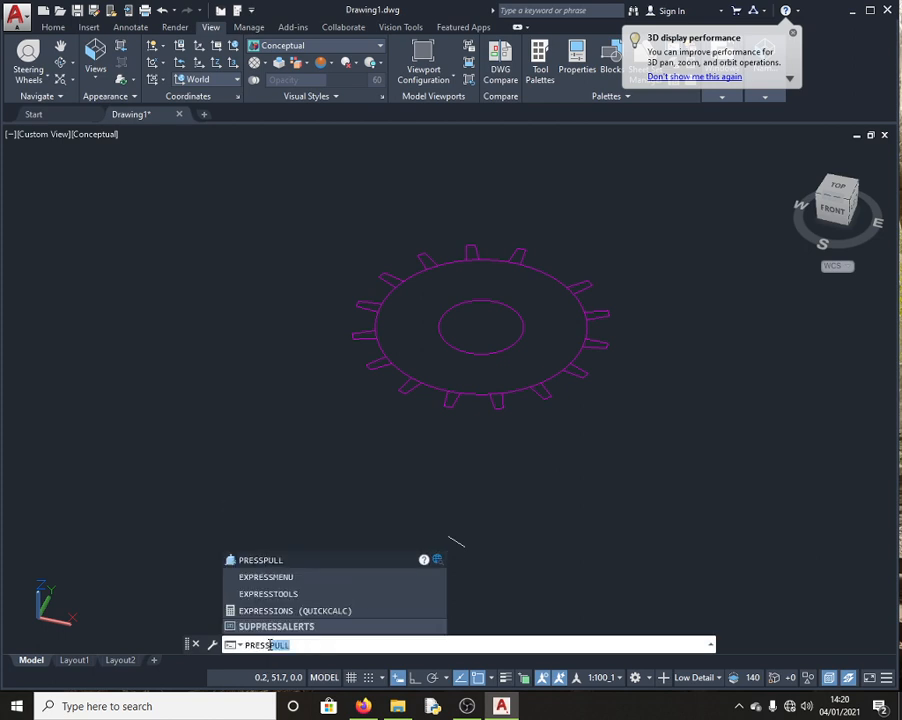
type("pull")
key("Return")
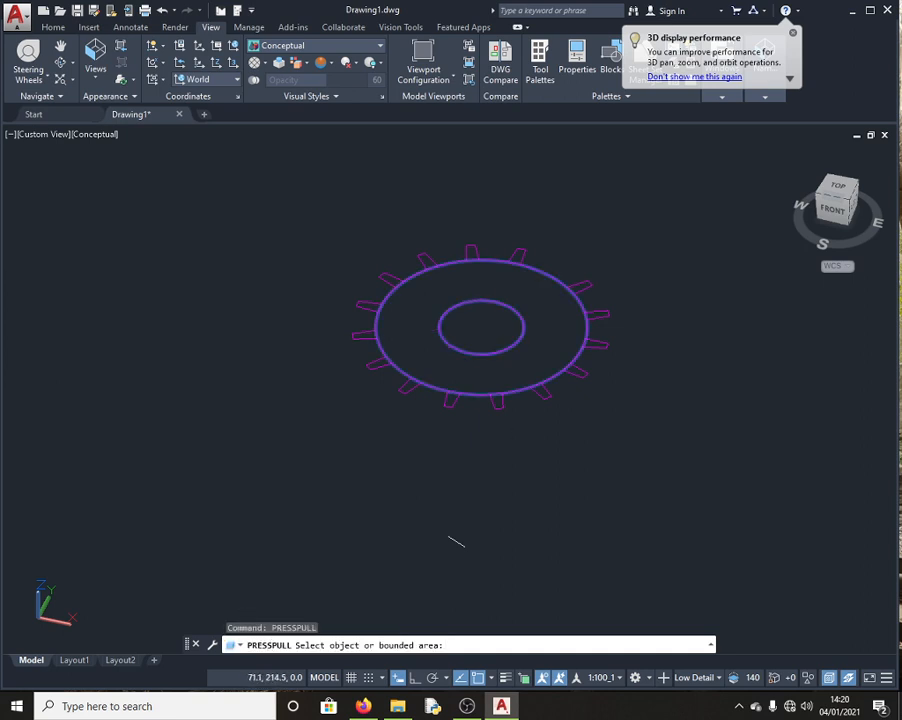
left_click(548, 310)
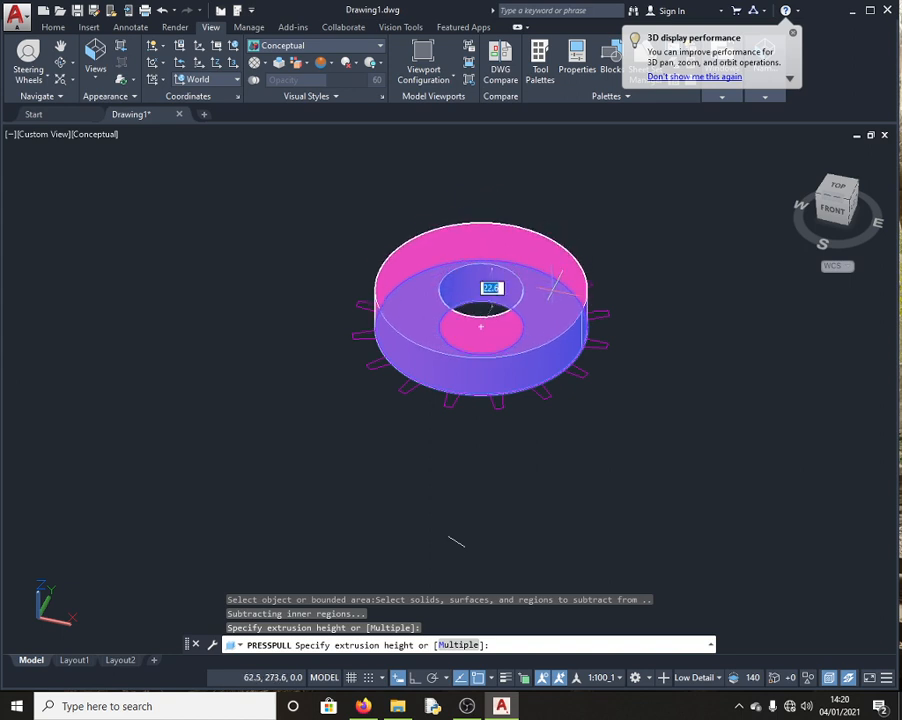
type("10")
key("Return")
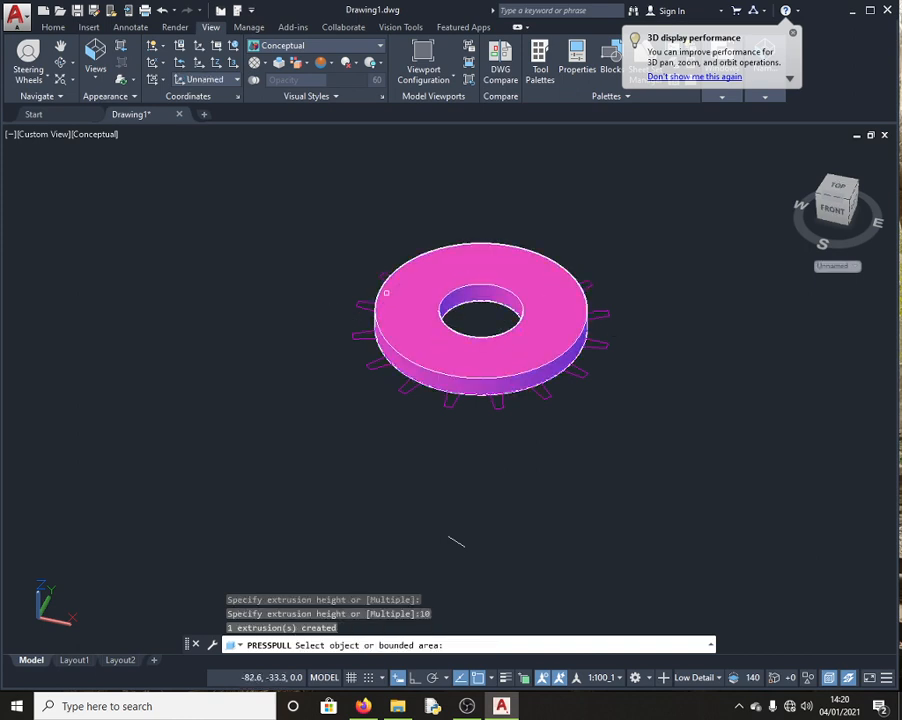
Press-pull the single tooth outline at the gear's front left upward by 10
left_click(407, 386)
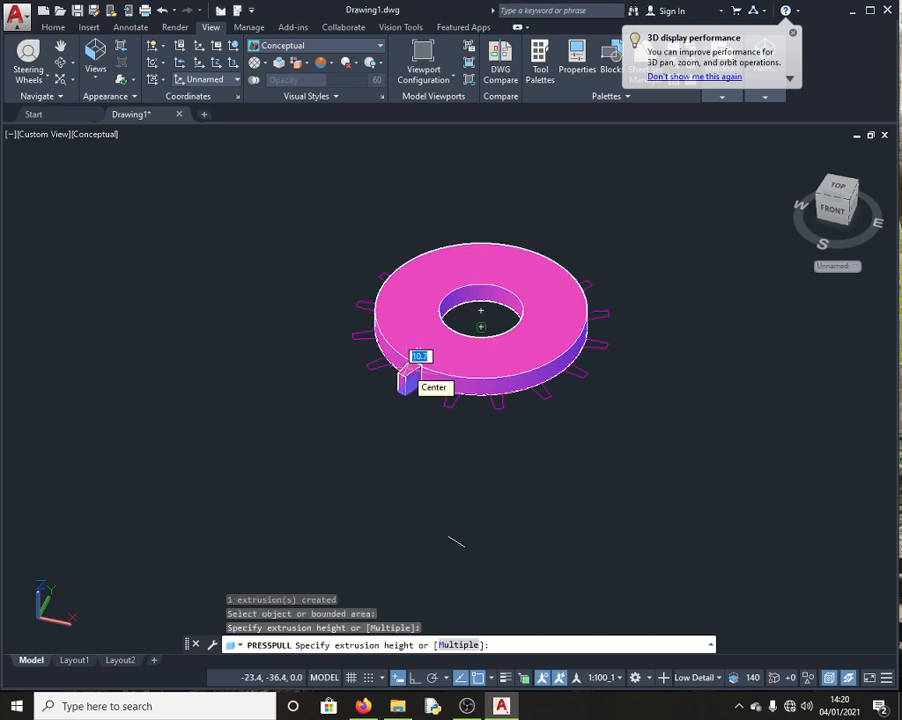
key("BackSpace")
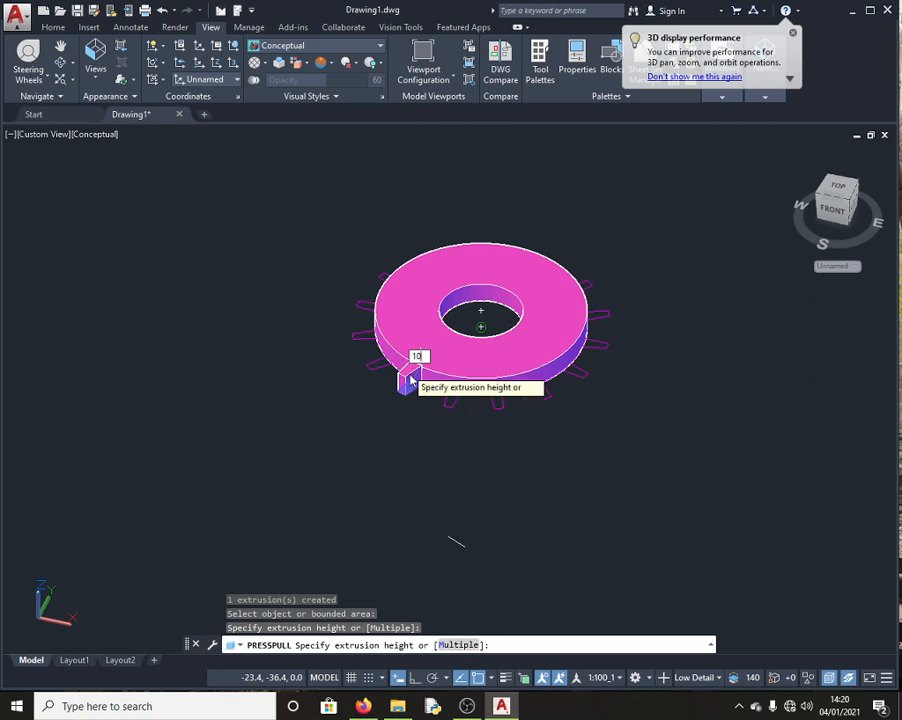
key("Return")
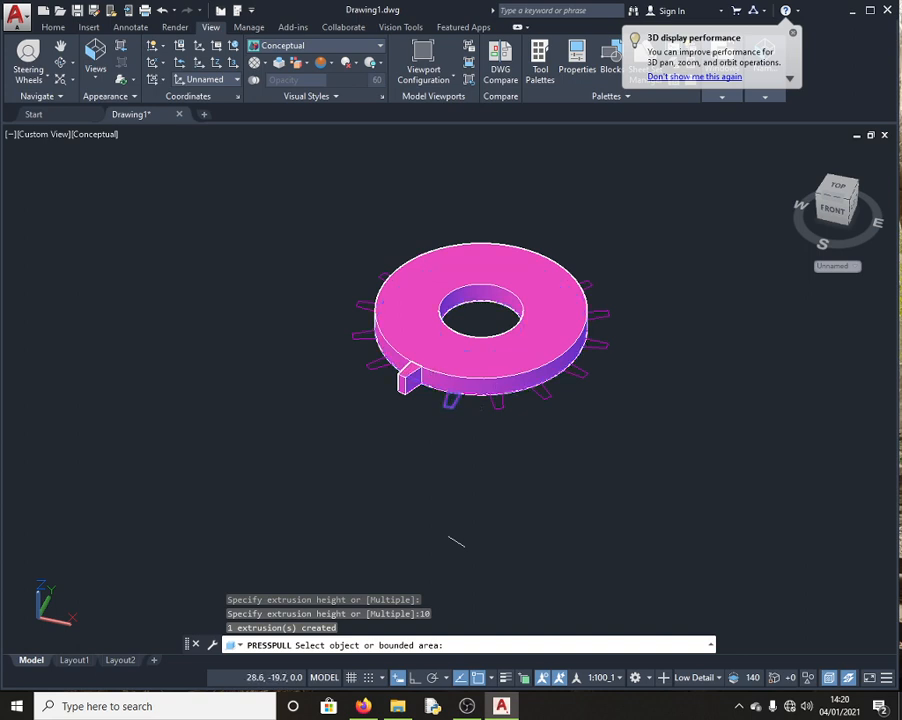
Press-pull eleven more tooth outlines around the gear's front and sides together to a height of 10
left_click(451, 399)
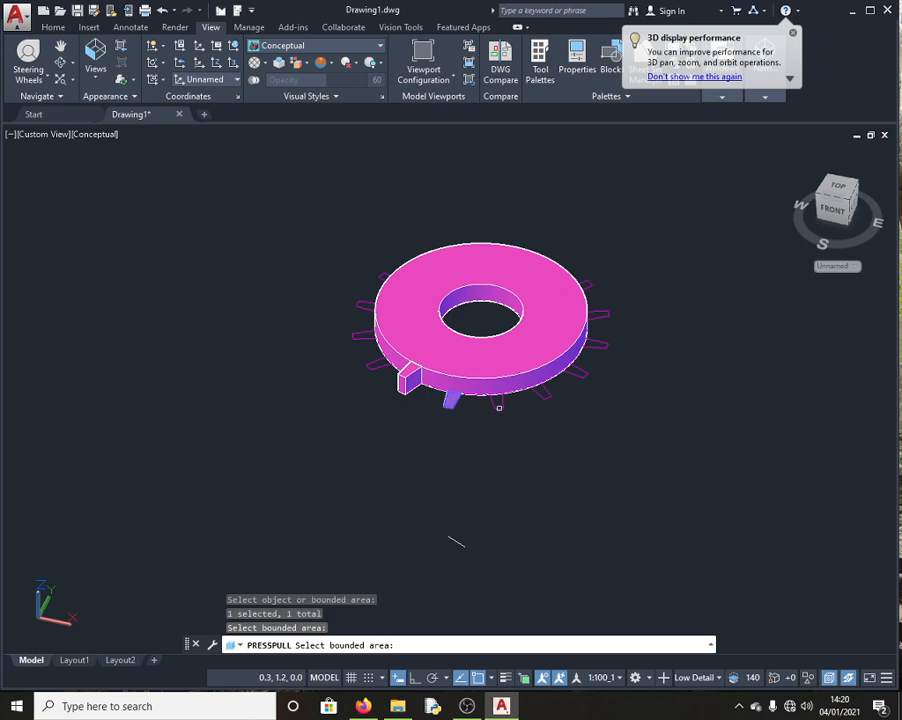
left_click(499, 406)
left_click(545, 396)
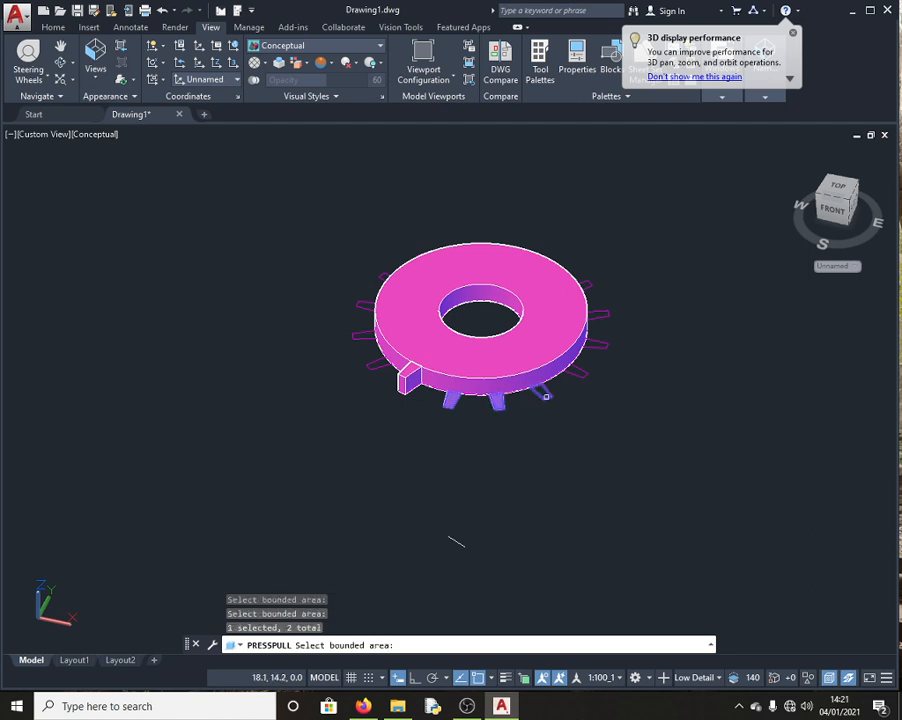
left_click(545, 396)
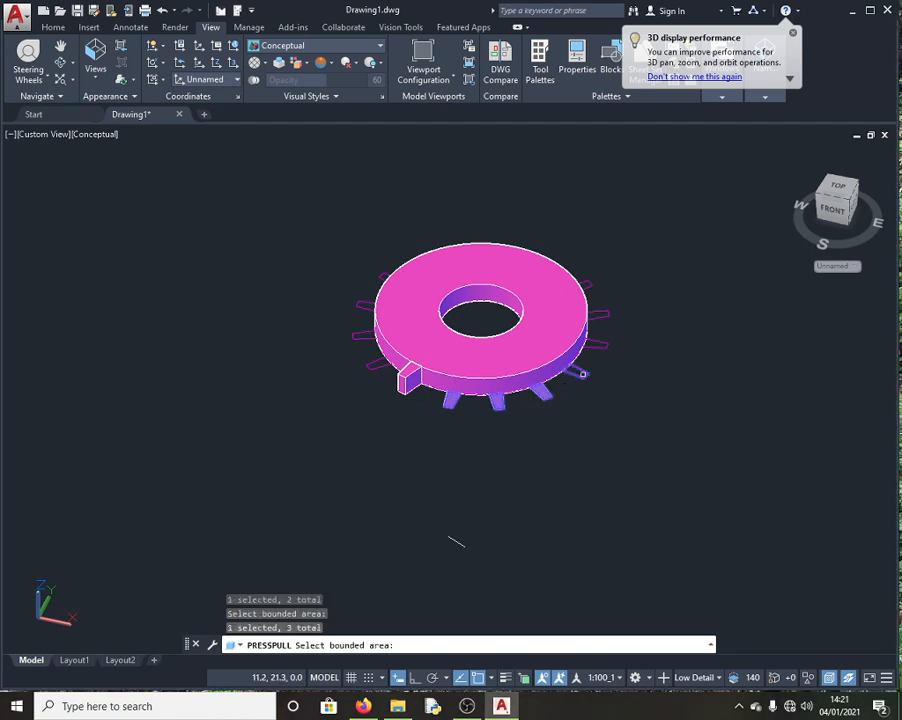
left_click(583, 373)
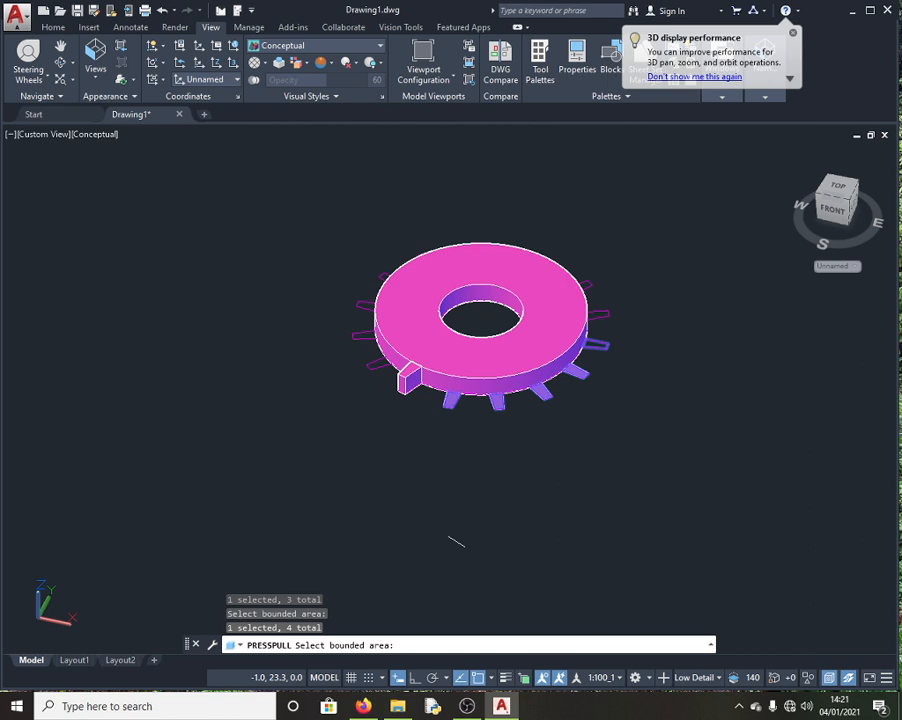
left_click(602, 310)
left_click(577, 288)
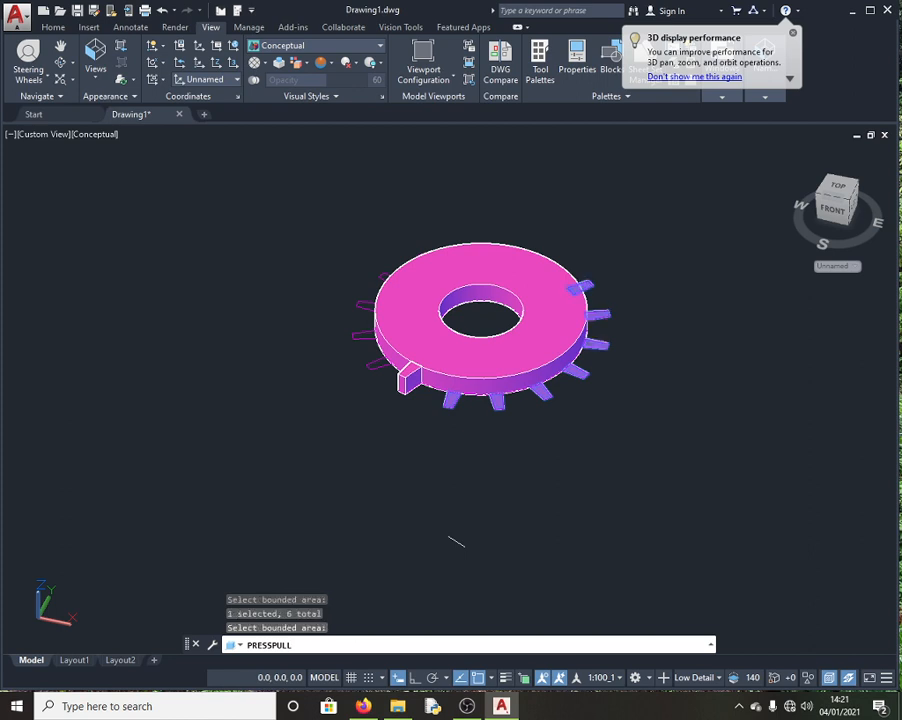
left_click(579, 288)
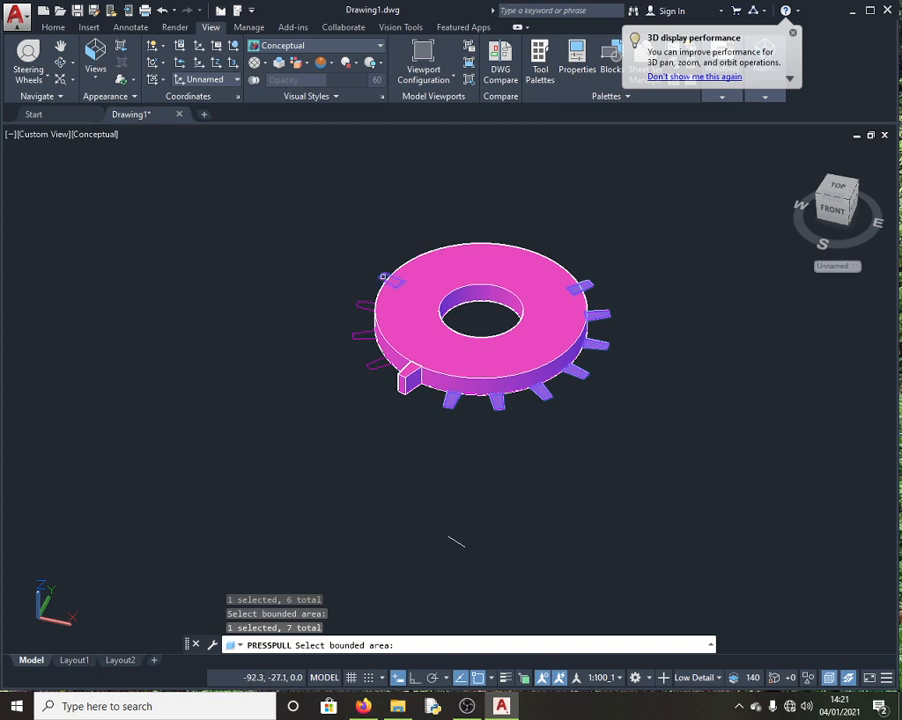
left_click(385, 278)
left_click(366, 303)
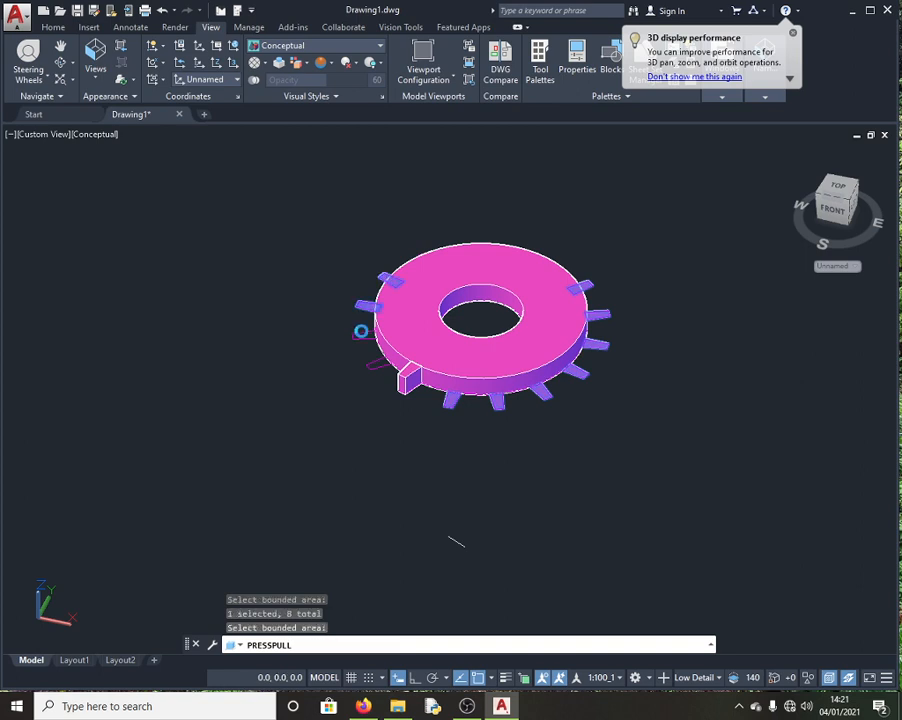
left_click(362, 336)
left_click(375, 366)
left_click(379, 366)
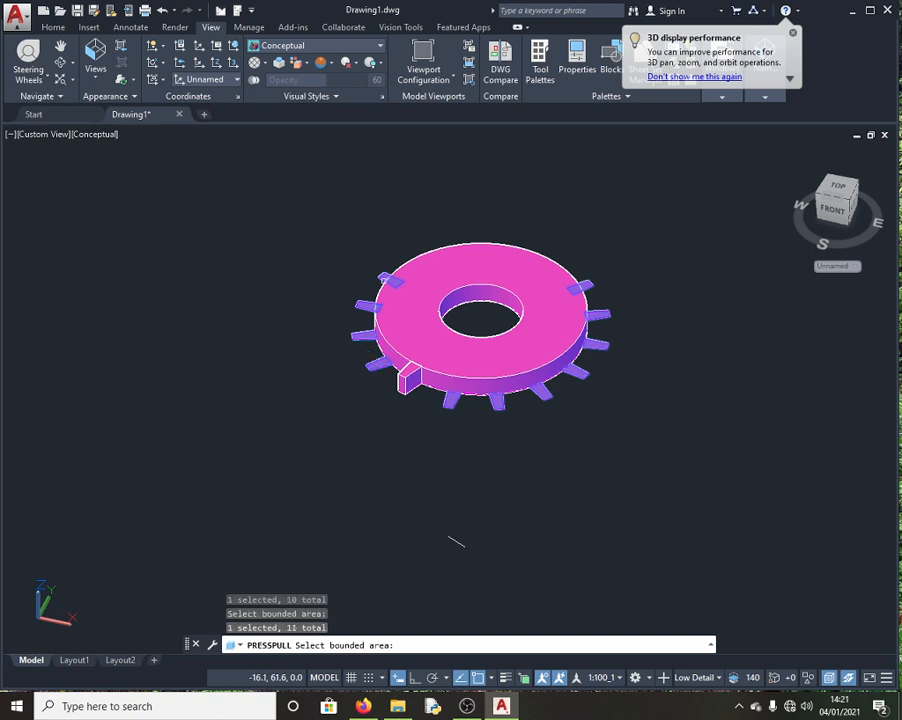
key("Return")
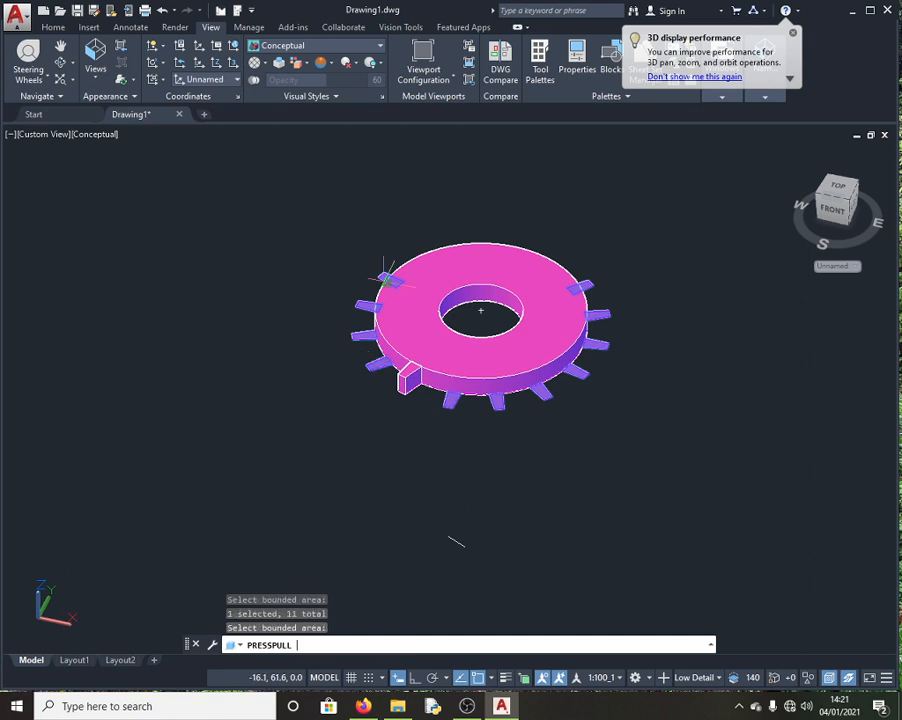
type("10")
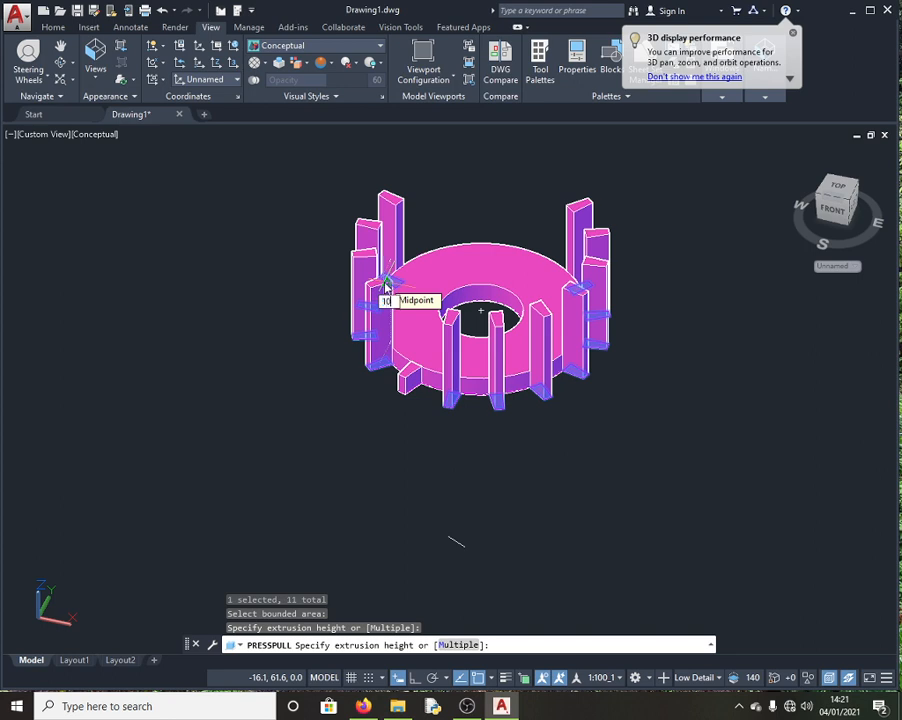
key("Return")
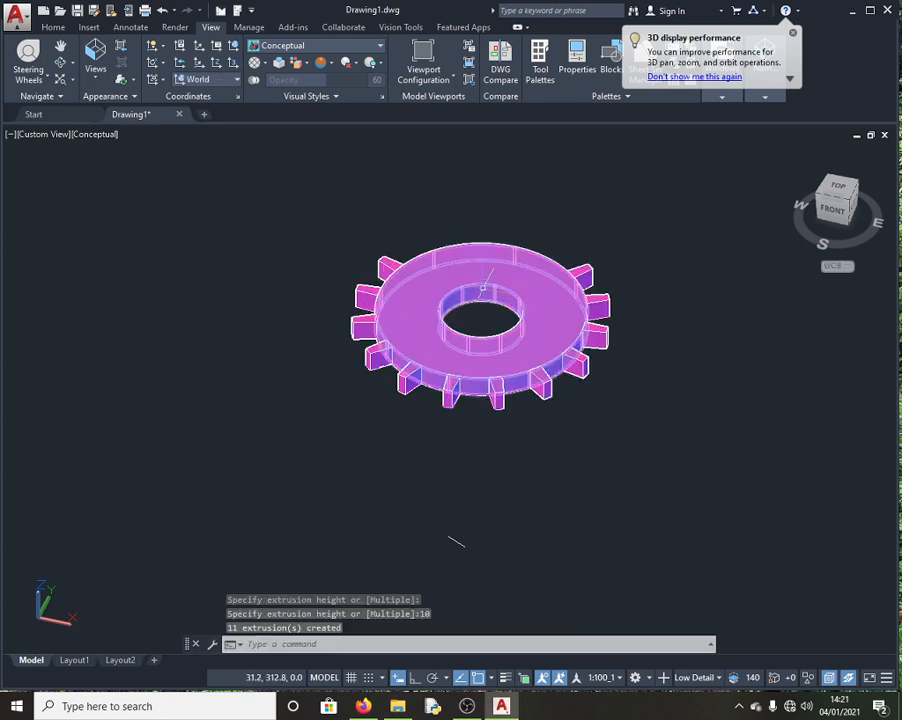
left_click(311, 644)
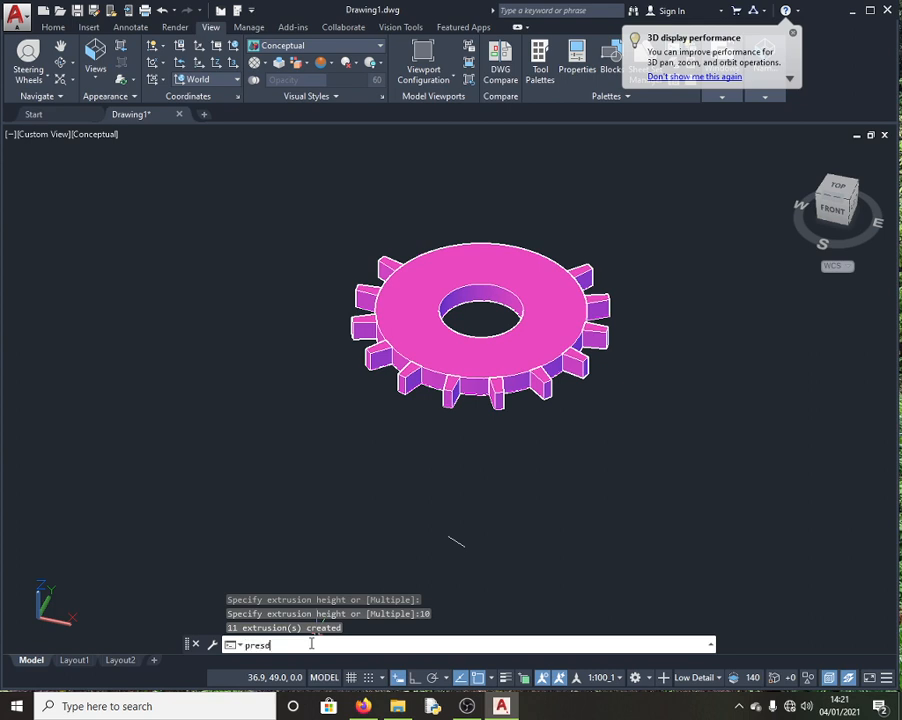
type("pres")
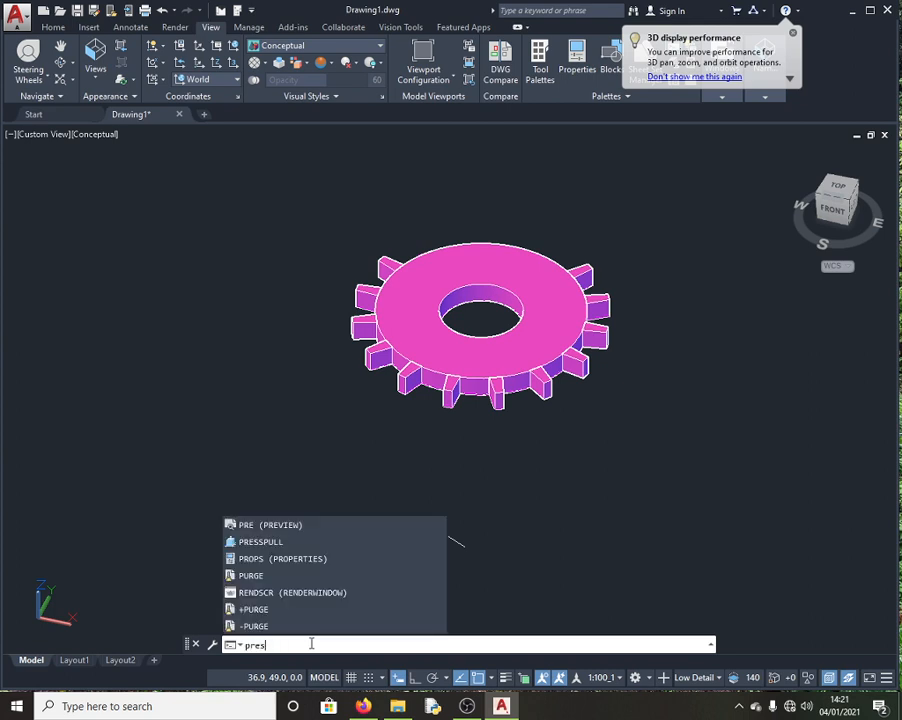
type("s")
key("Return")
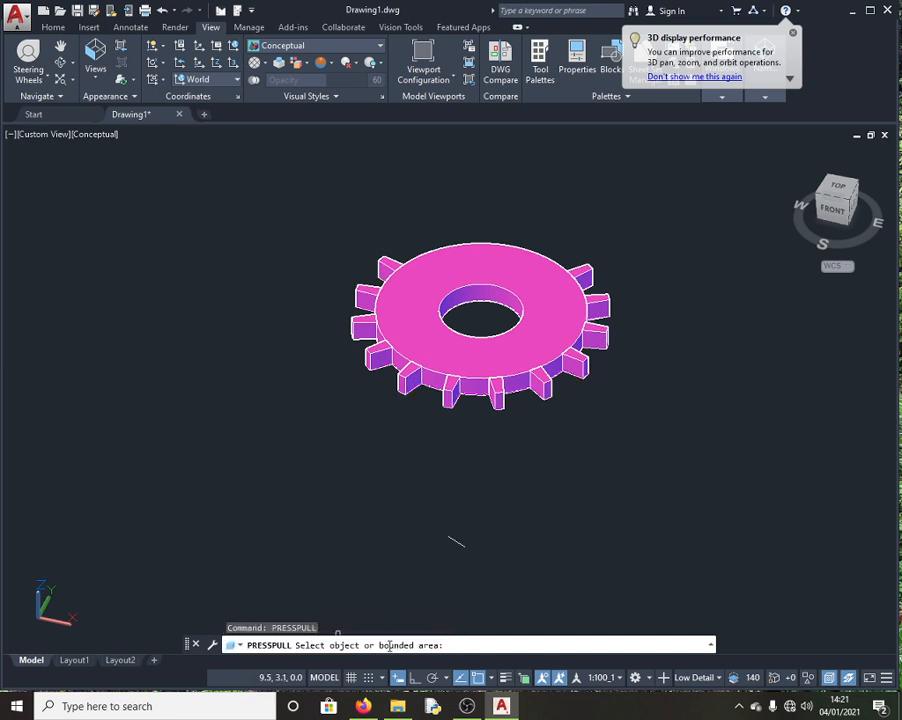
Orbit the gear around to its back side, where the remaining flat tooth outlines lie
left_click(338, 645)
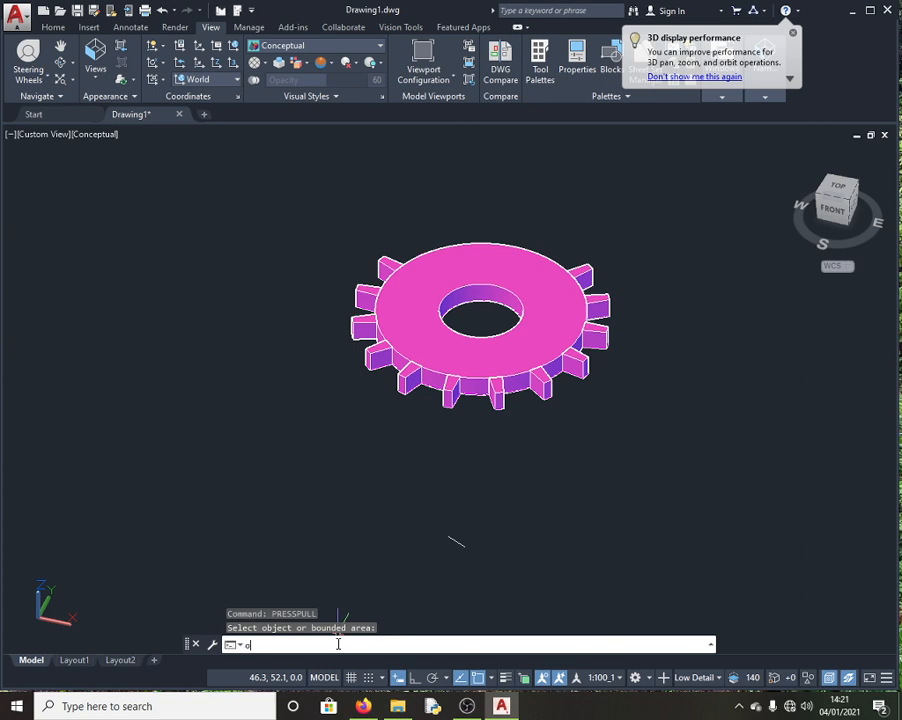
type("orbit")
key("Return")
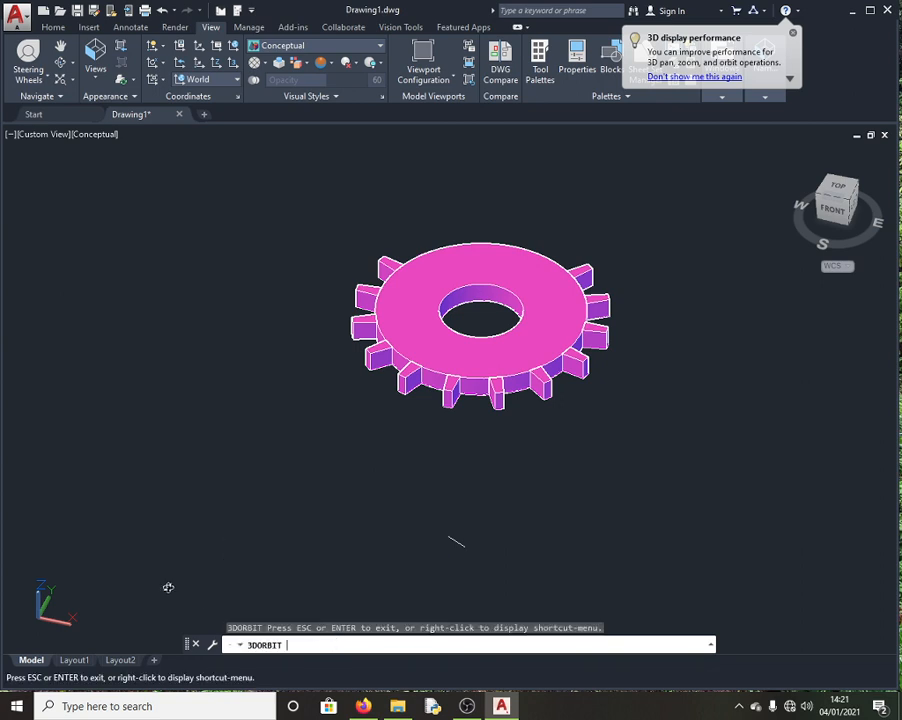
left_click_drag(511, 272, 109, 318)
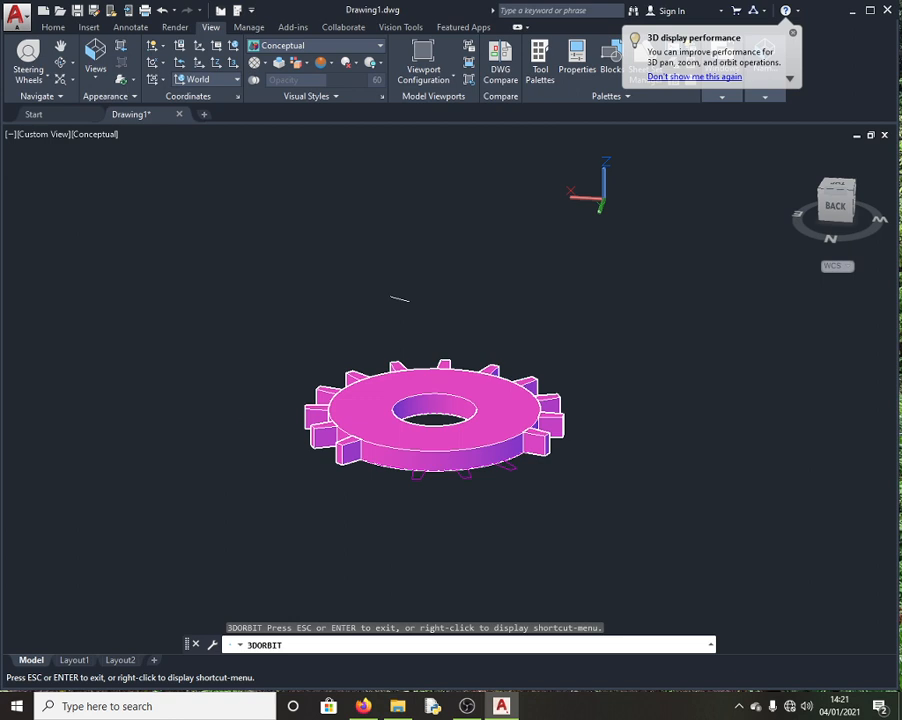
key("Escape")
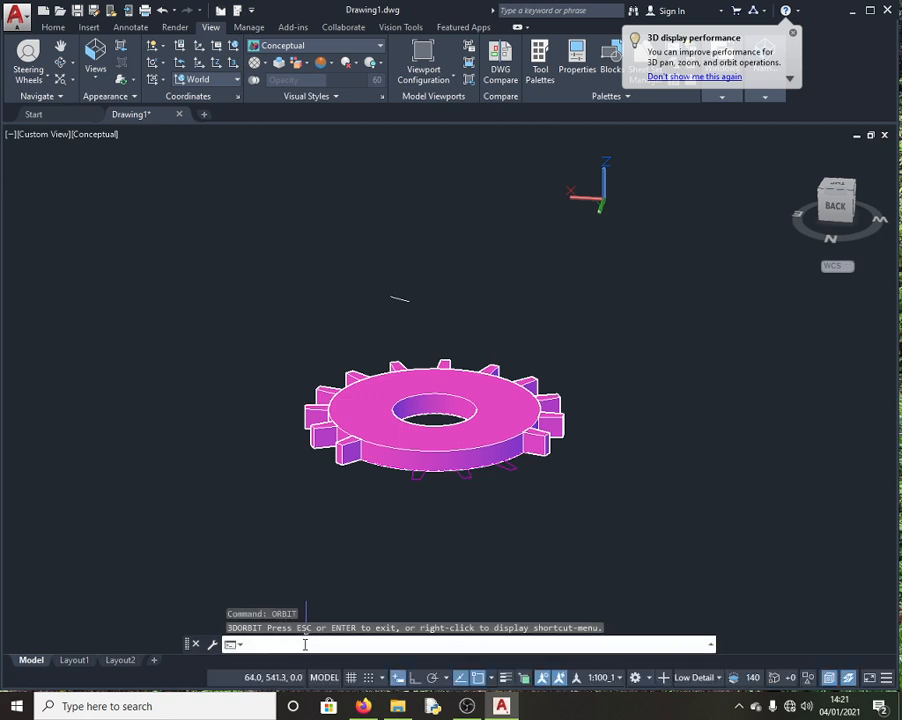
type("presspu")
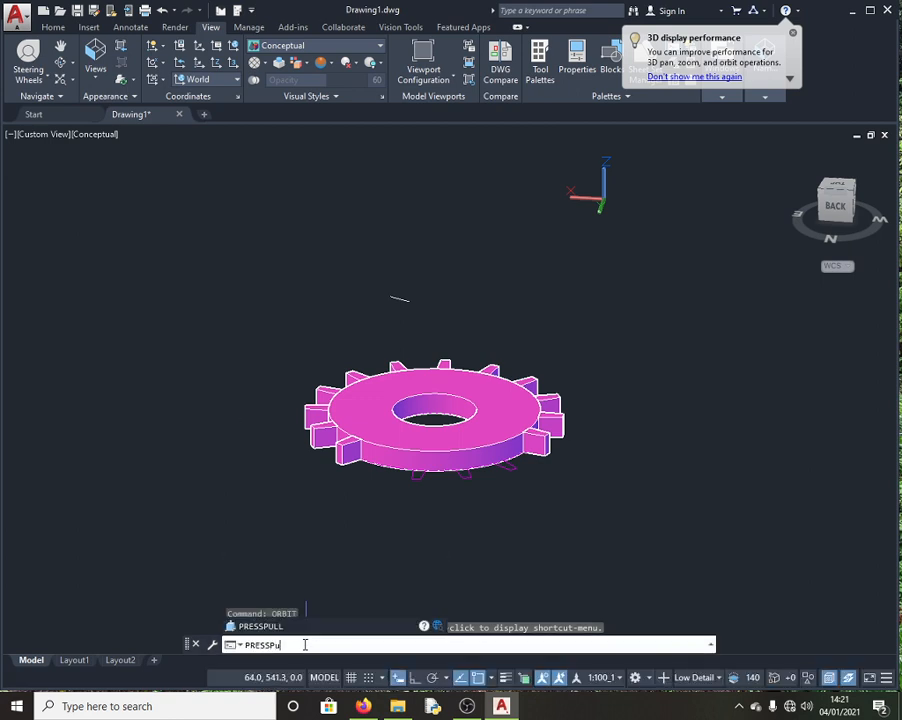
type("ss")
key("Return")
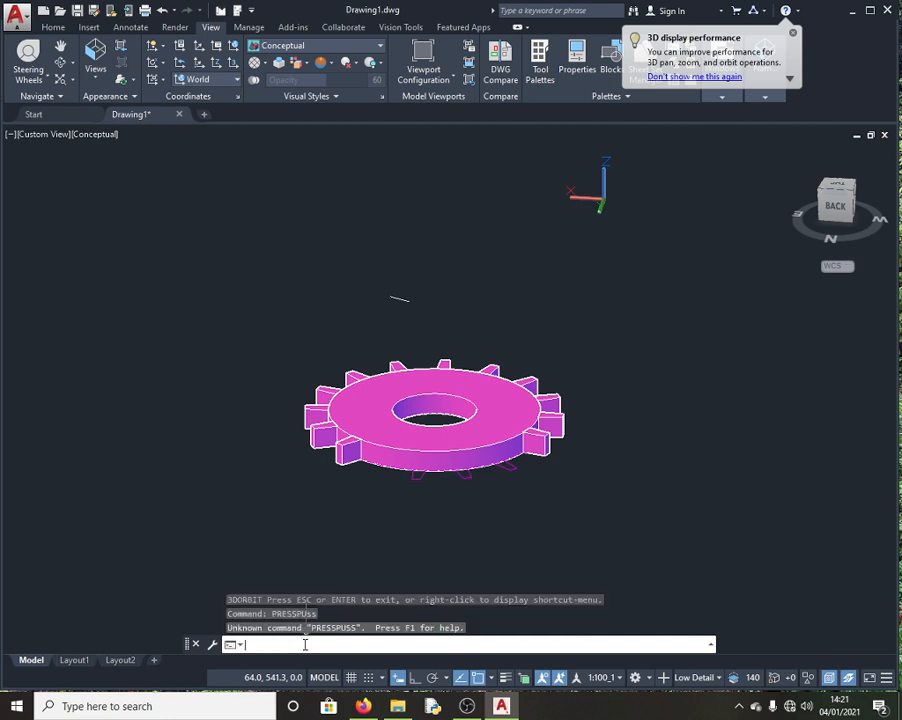
left_click(467, 478)
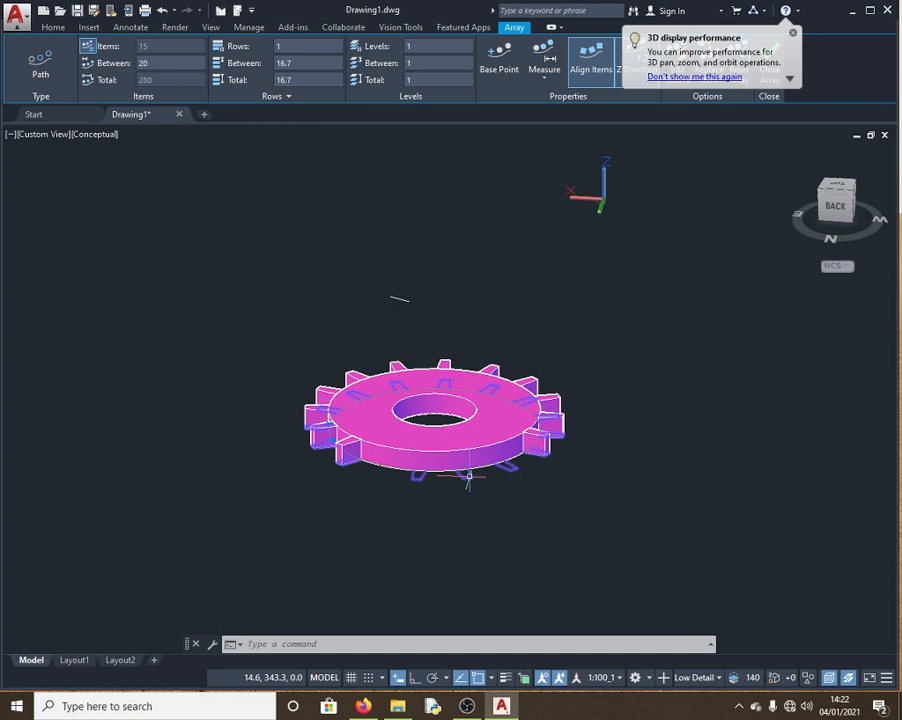
middle_click_drag(467, 478, 470, 478, "shift")
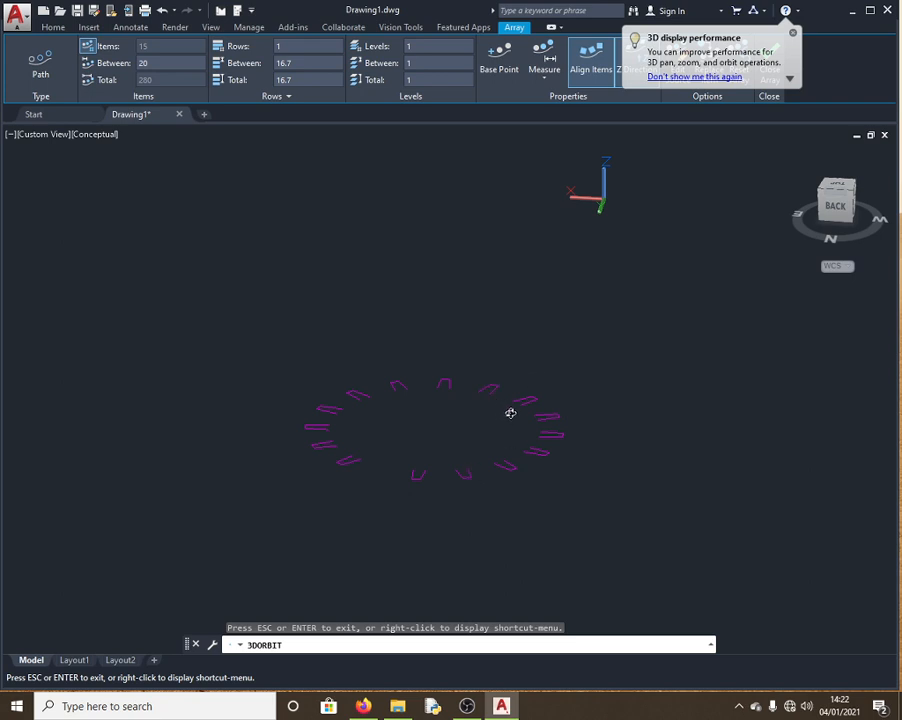
middle_click_drag(511, 413, 511, 413, "shift")
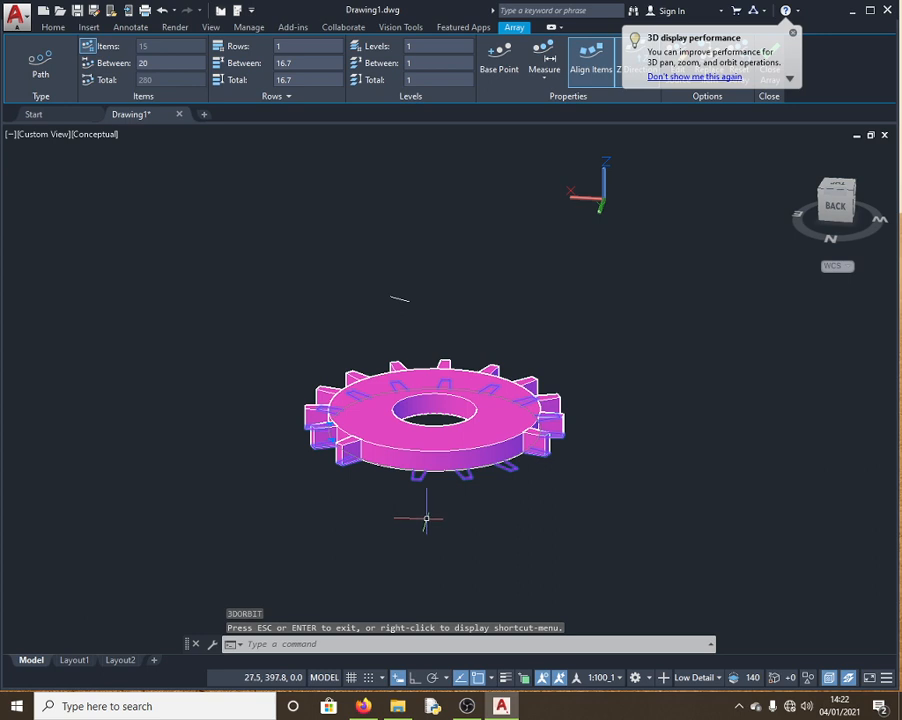
key("Escape")
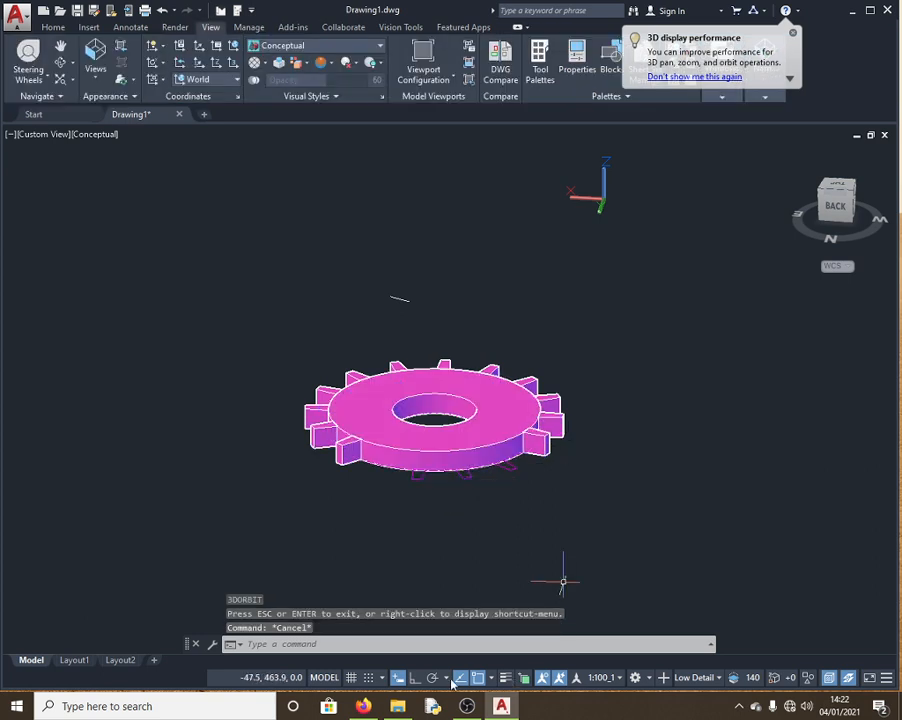
Press-pull the middle one of the three remaining flat tooth outlines at the gear's back side upward by 10
left_click(342, 644)
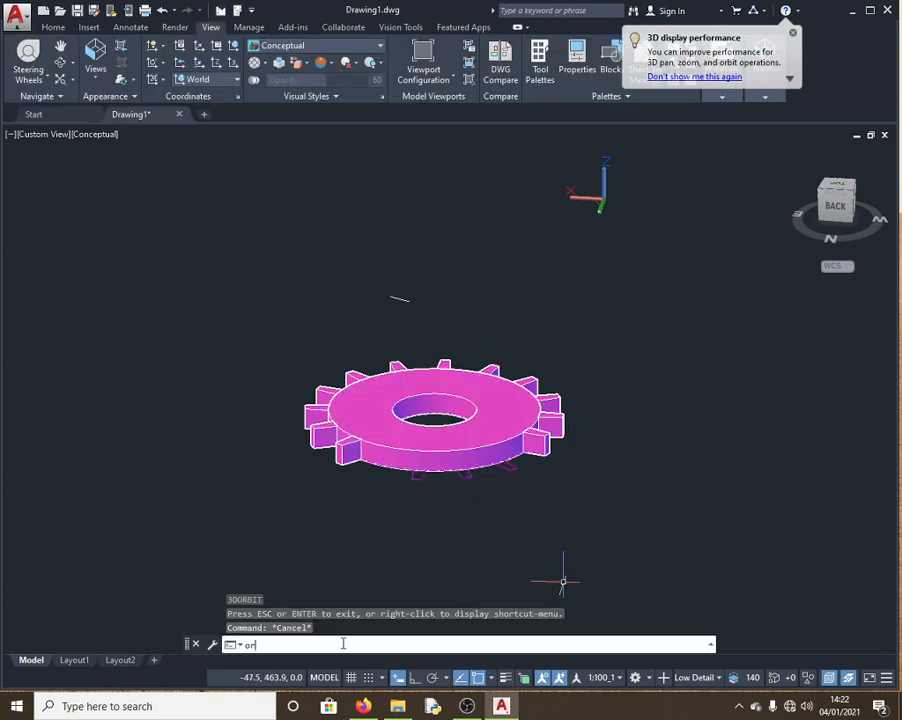
type("ORbit")
key("Return")
left_click_drag(462, 428, 429, 461)
key("Escape")
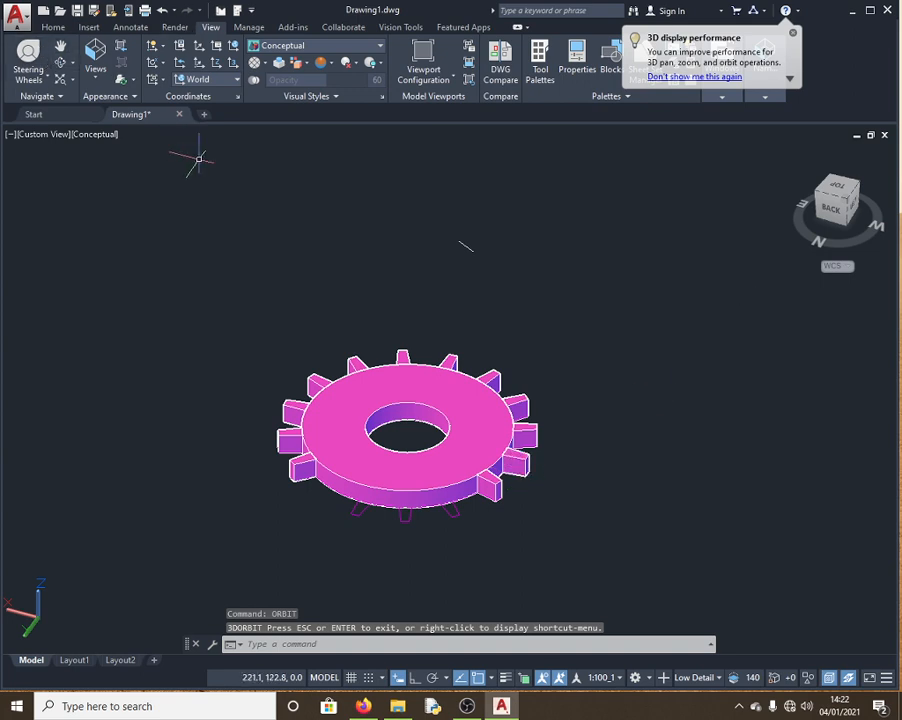
left_click(292, 644)
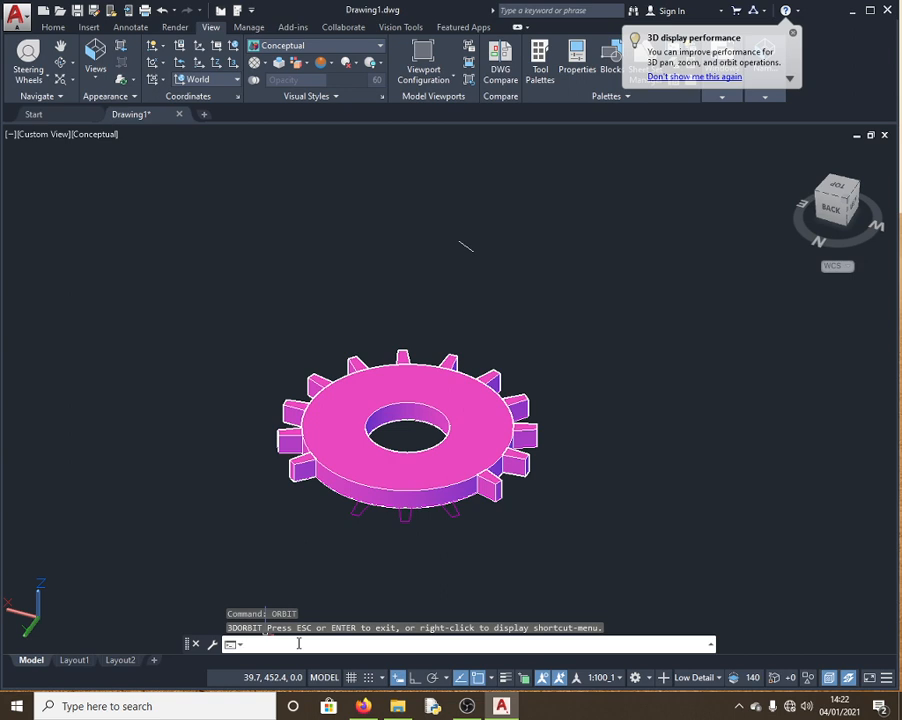
type("pressp")
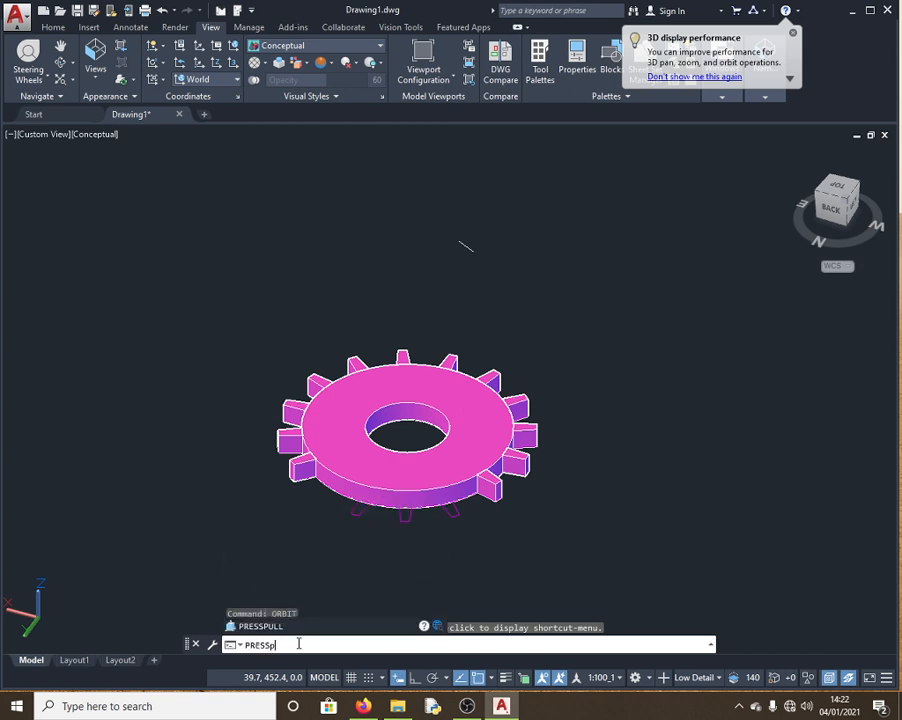
key("Return")
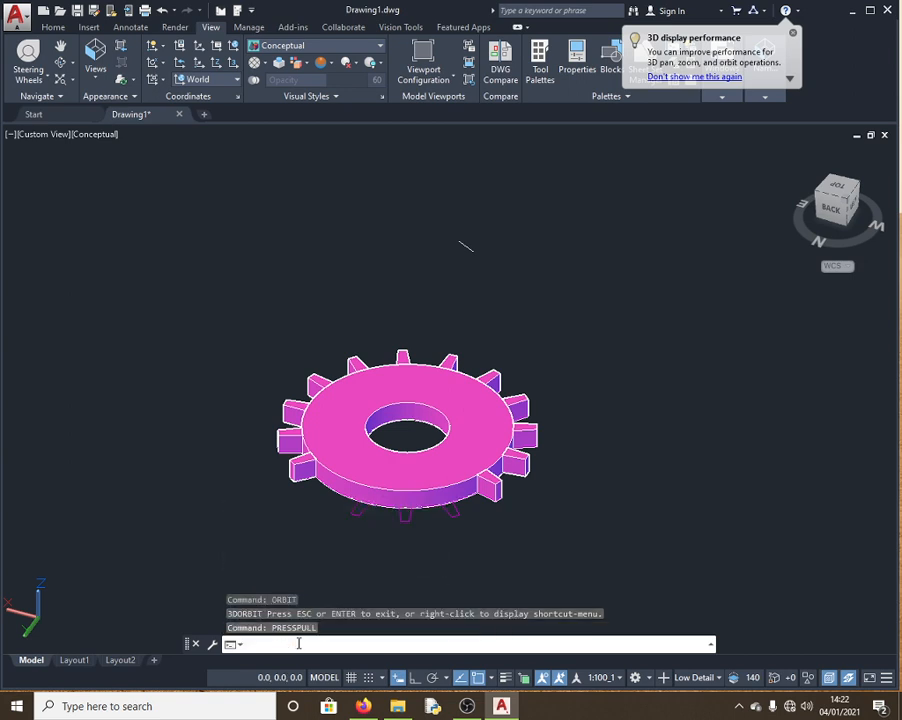
left_click(401, 517)
type("1")
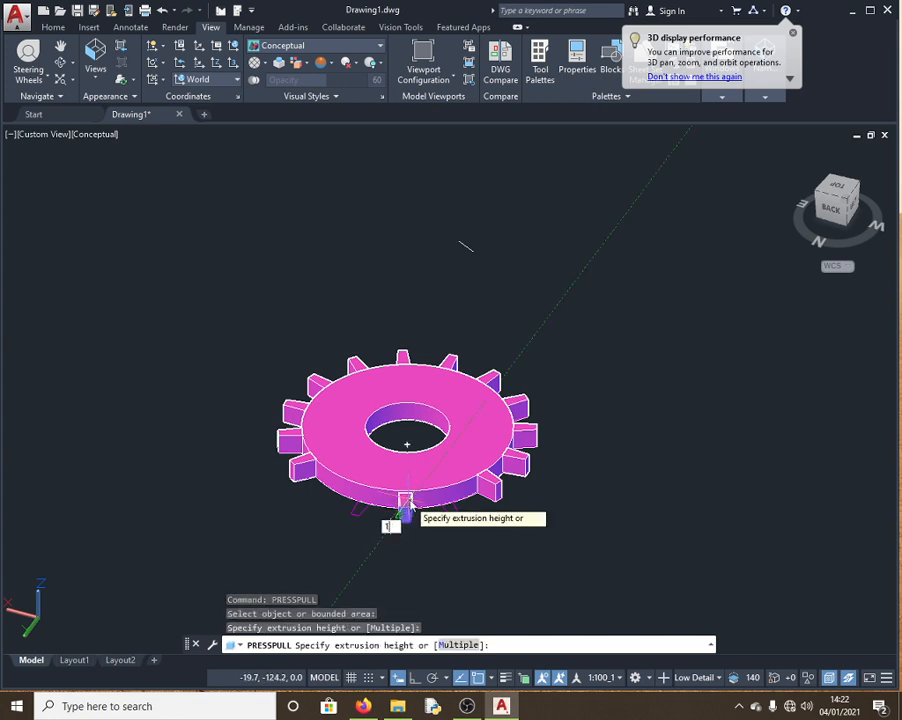
type("0")
key("Return")
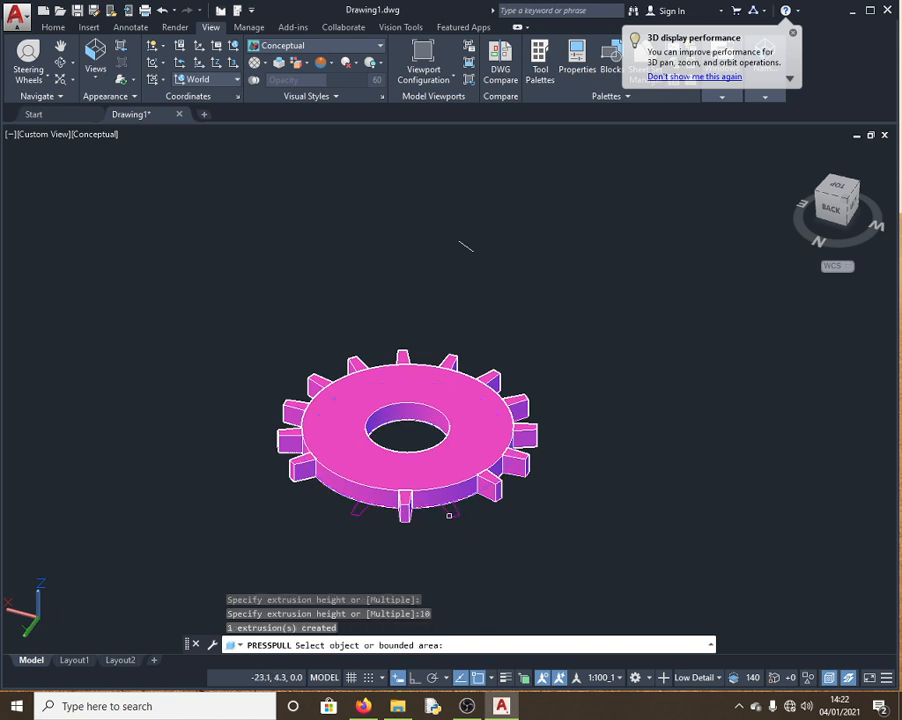
Press-pull the last two flat tooth outlines, on either side of the middle back tooth, upward by 10
left_click(448, 500)
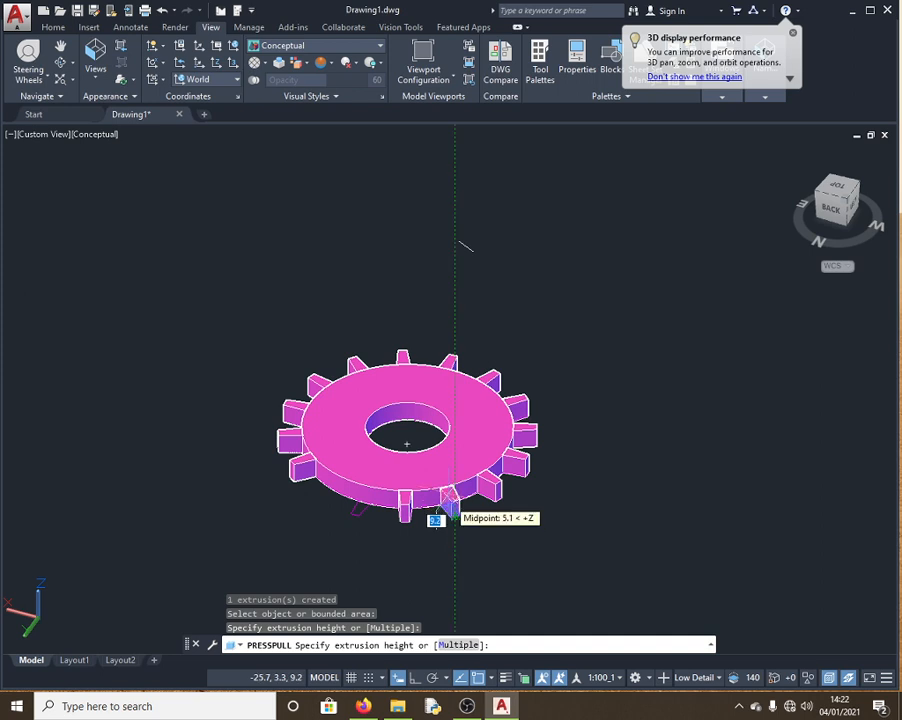
key("Return")
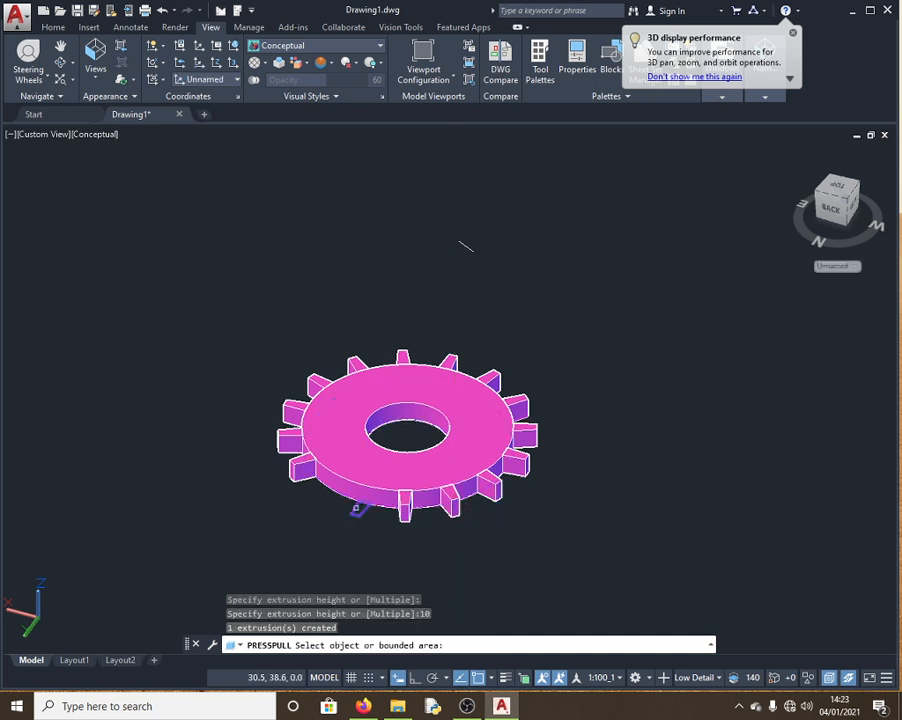
left_click(356, 508)
key("Return")
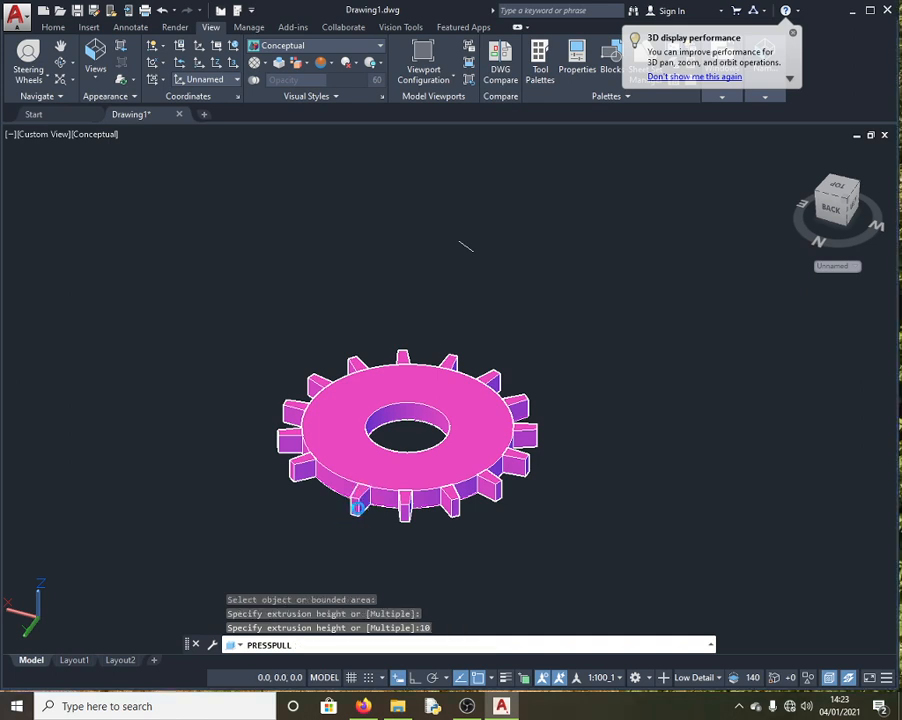
key("Escape")
Orbit the completed gear to view it from above at its back-left corner
left_click(308, 645)
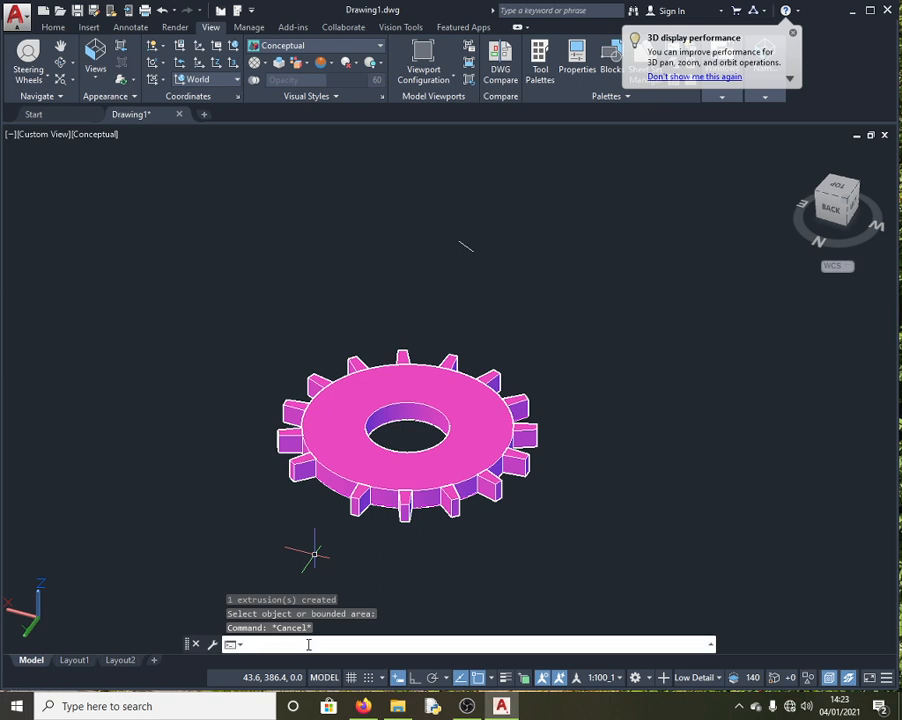
type("ORBIT")
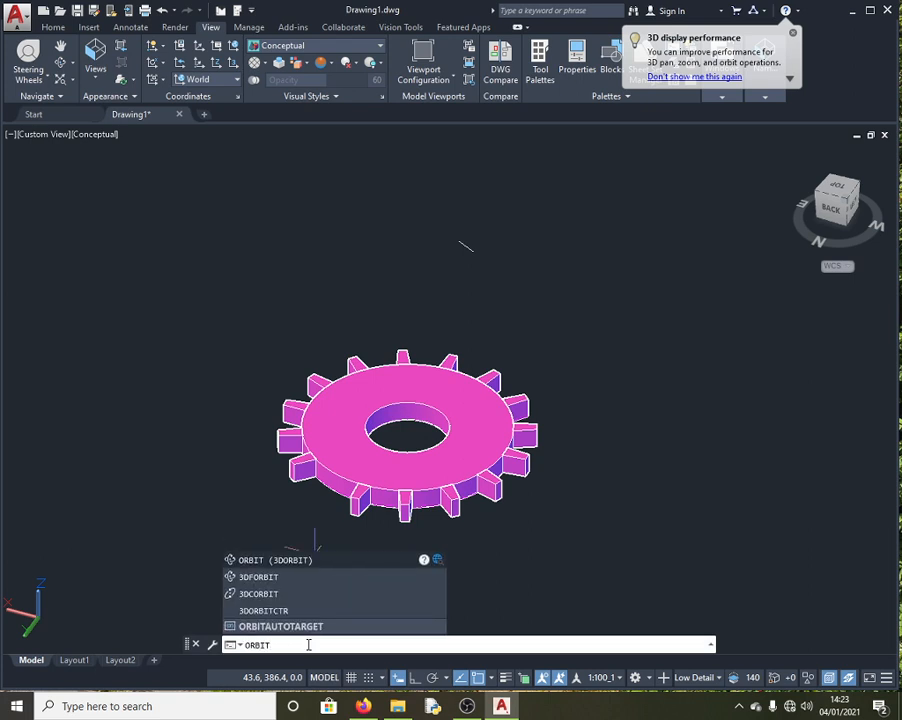
key("Return")
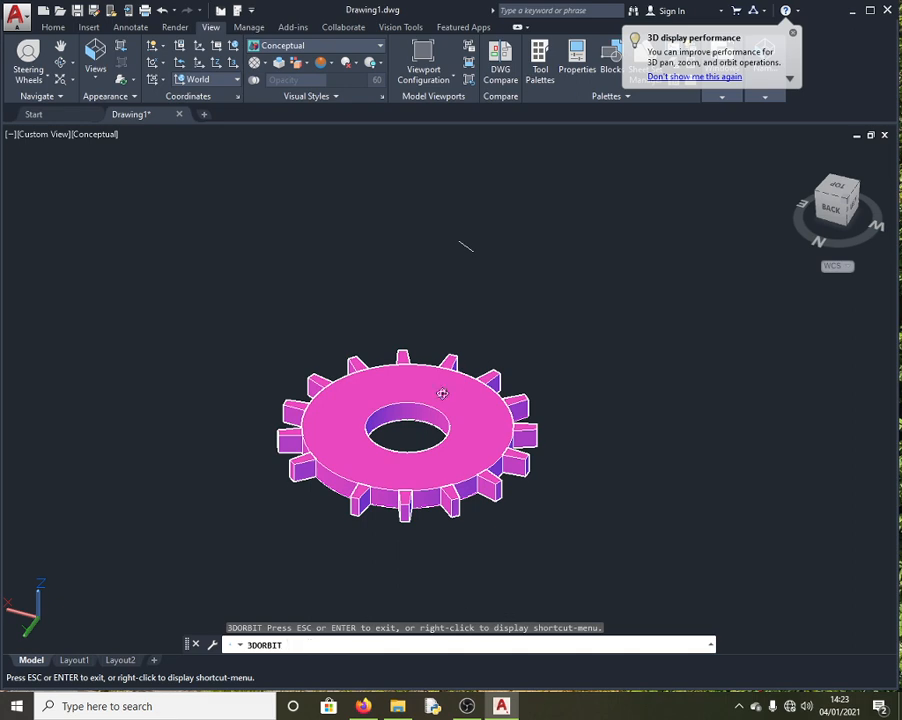
left_click_drag(442, 393, 386, 487)
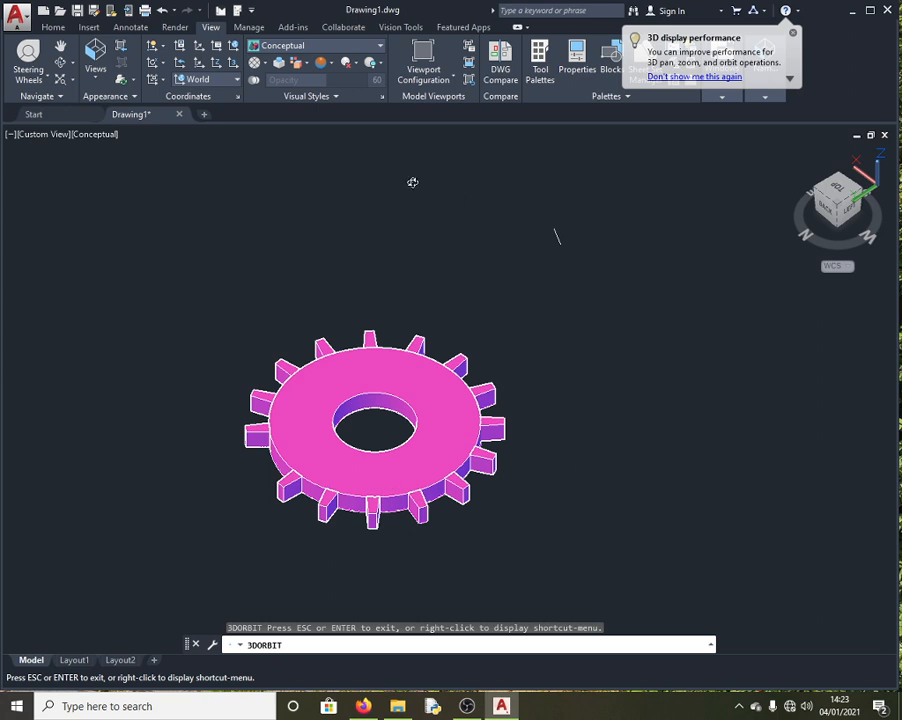
Set up an A4 plot to file of the model with Microsoft Print to PDF and preview it
left_click(16, 15)
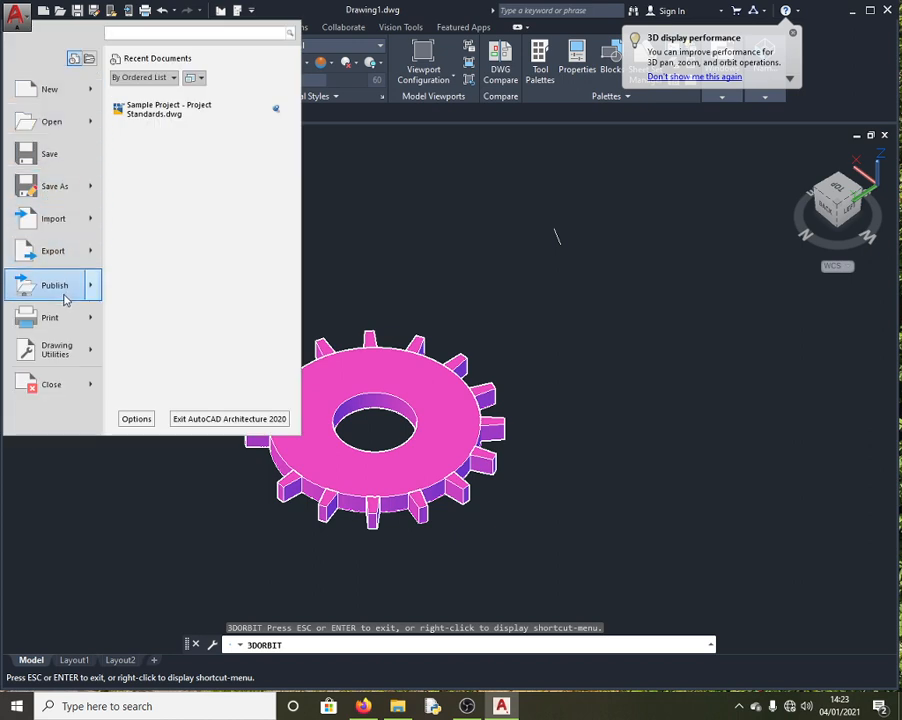
mouse_move(65, 323)
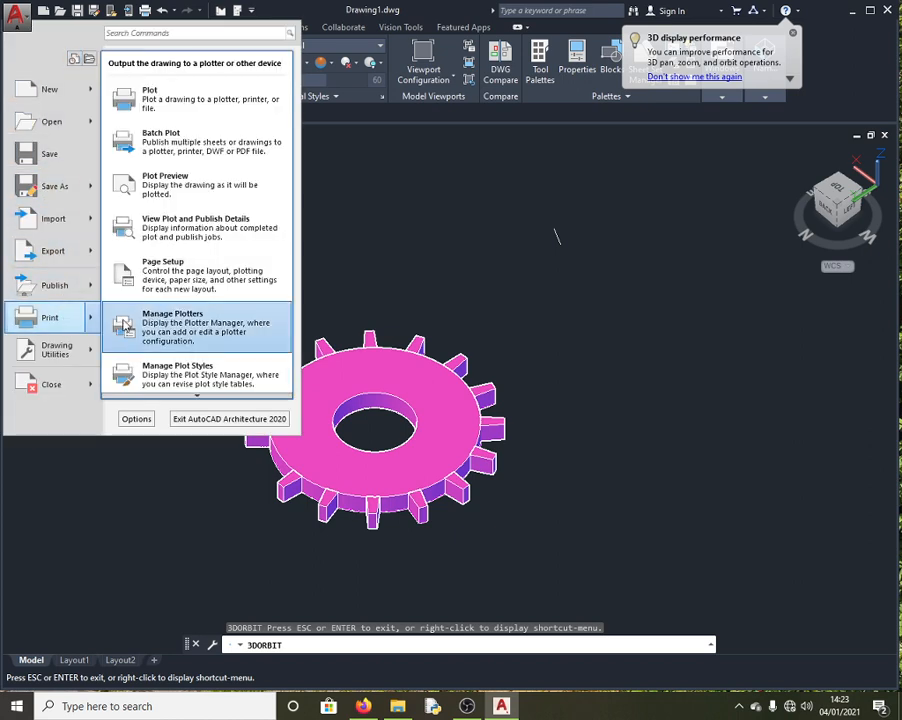
left_click(209, 117)
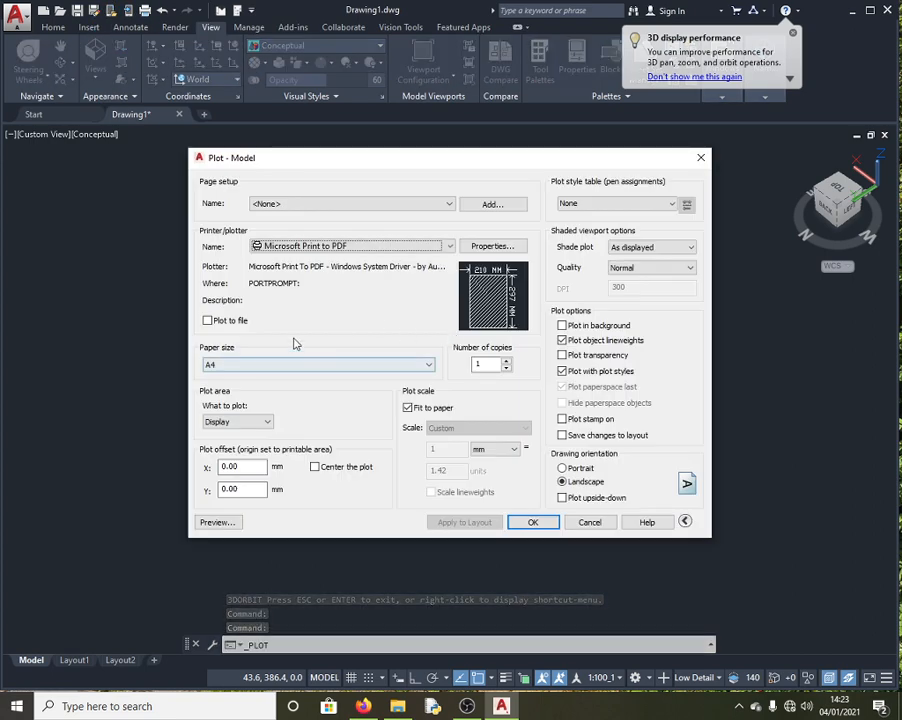
left_click(232, 320)
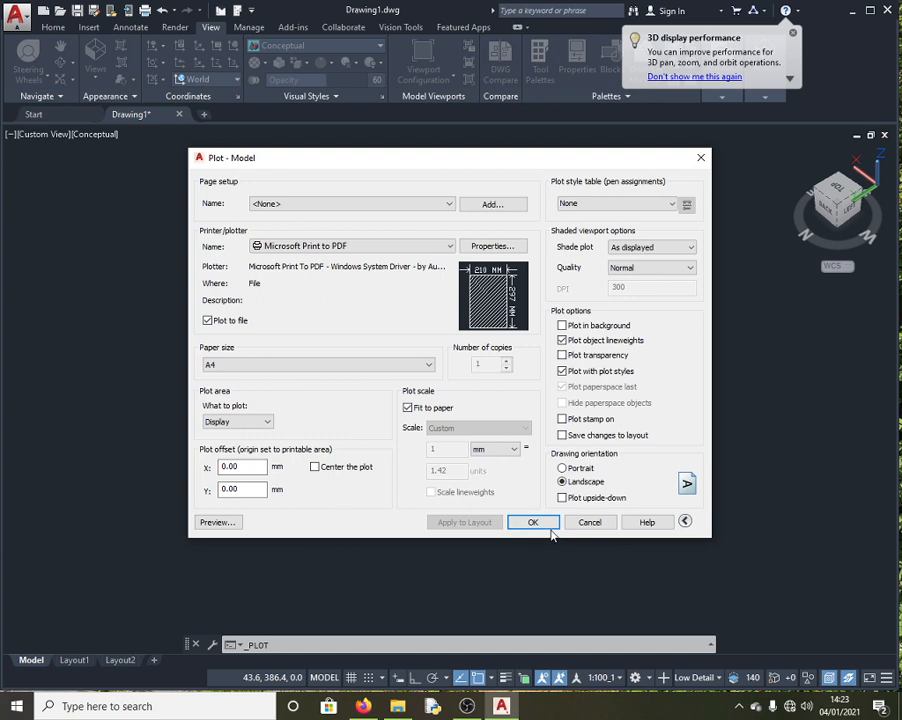
left_click(228, 525)
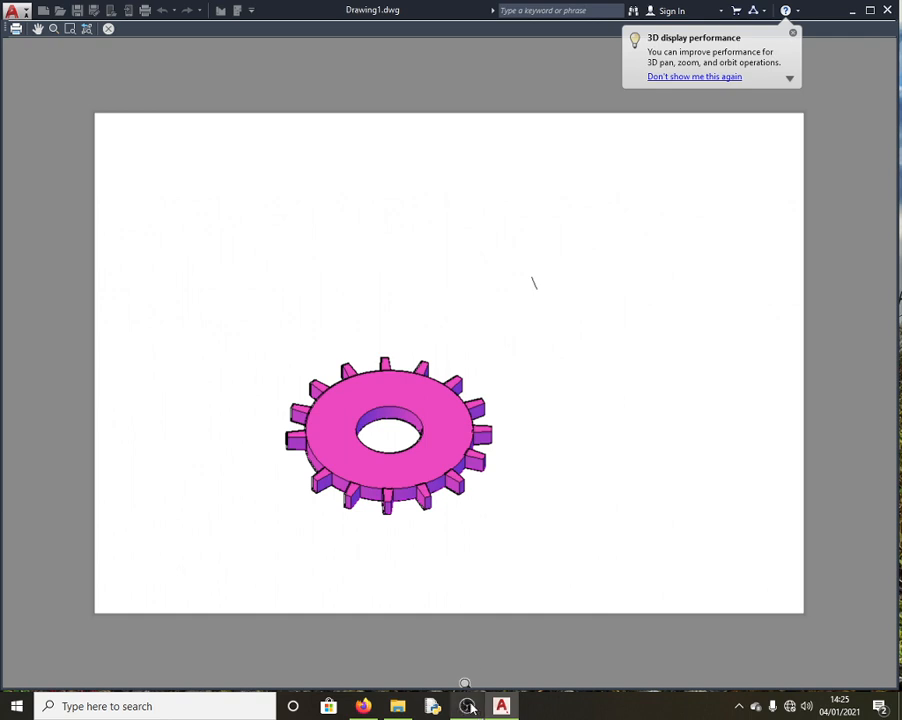
Switch to File Explorer, look inside the Corel Atrwork folder on Local Disk (D:), and close the window
left_click(397, 706)
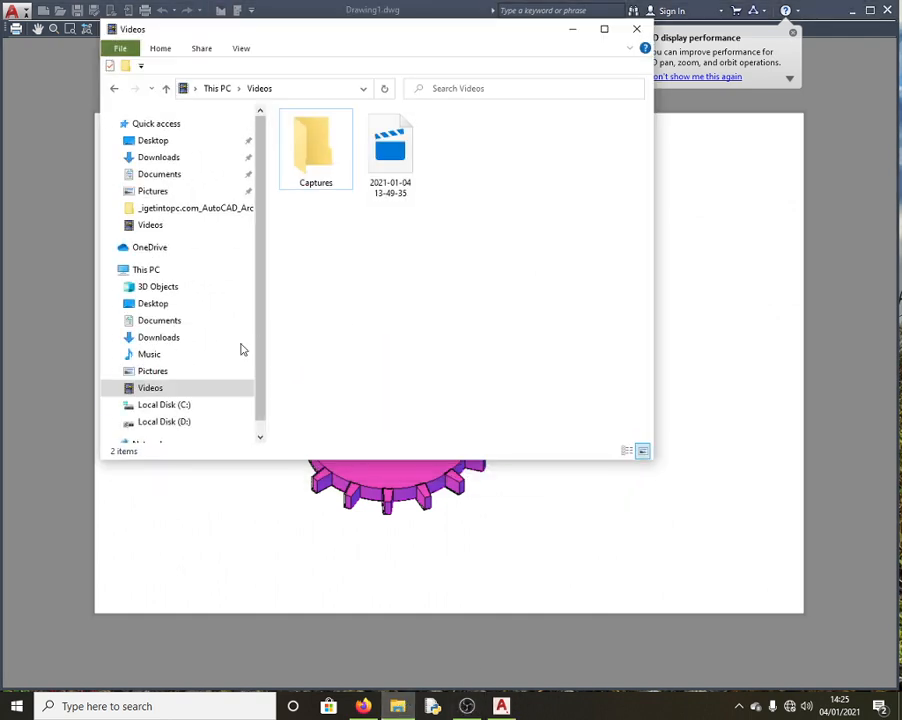
left_click(196, 423)
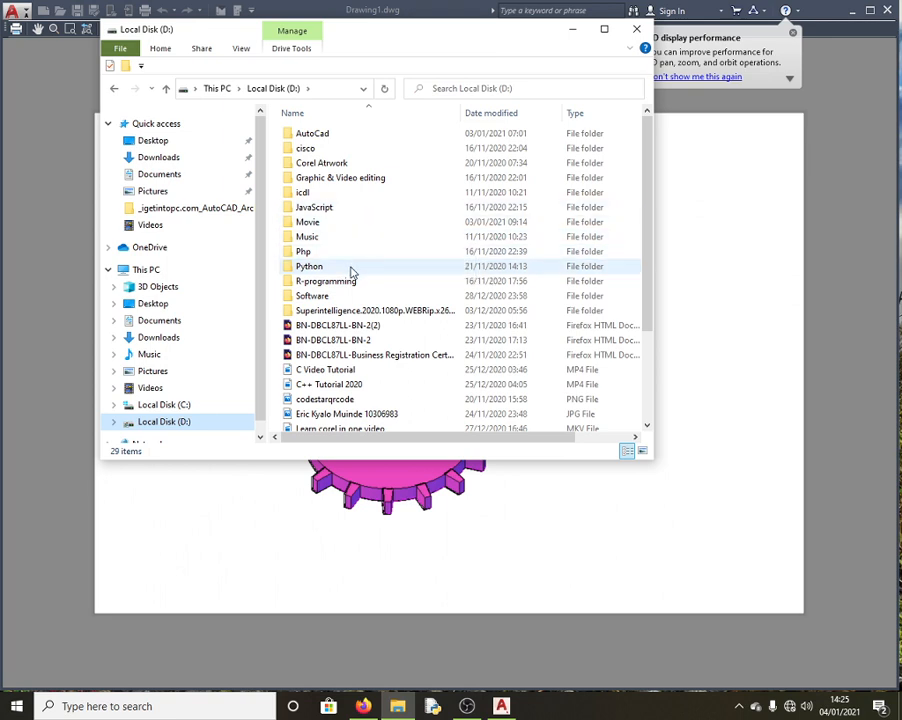
double_click(343, 165)
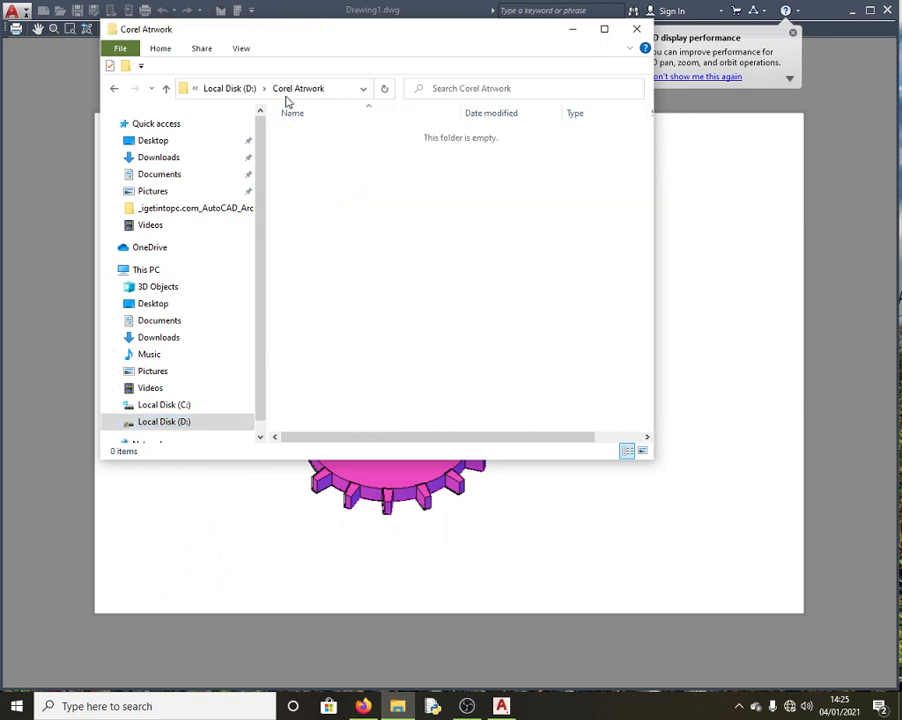
left_click(236, 89)
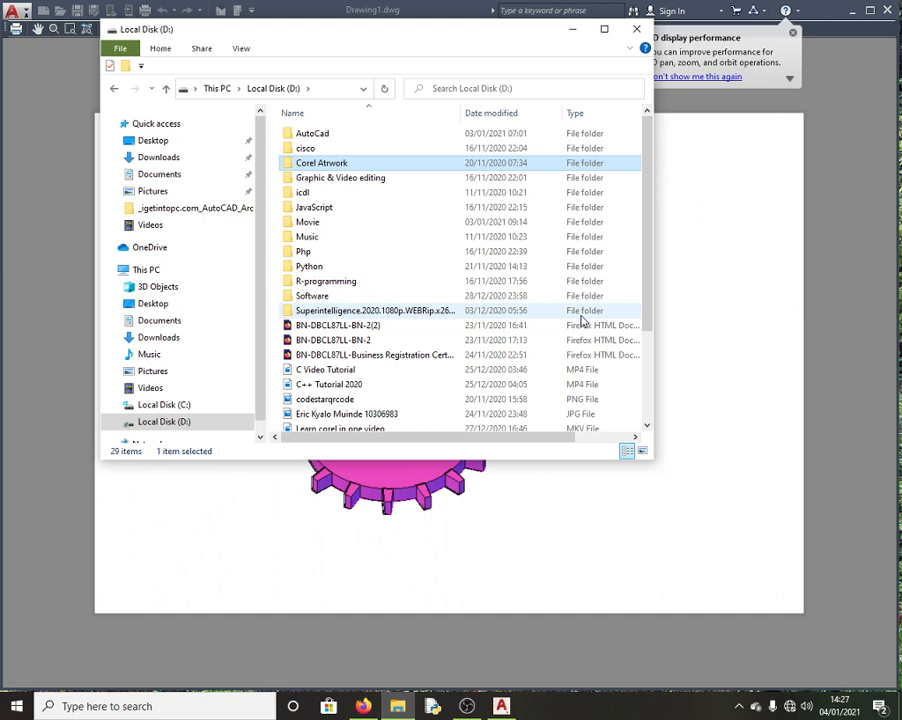
left_click(637, 30)
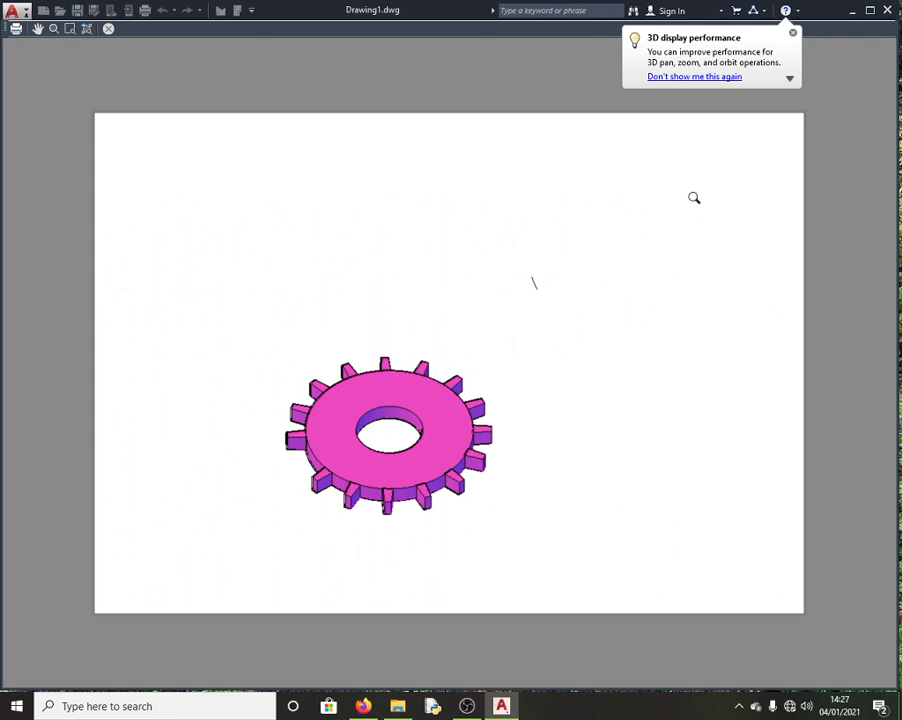
left_click(466, 706)
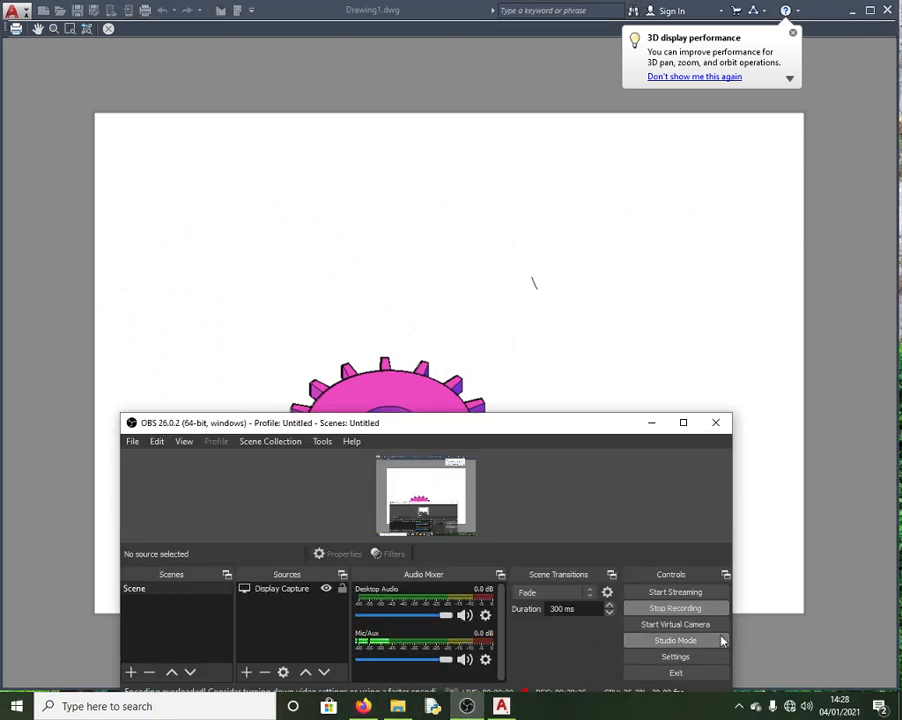